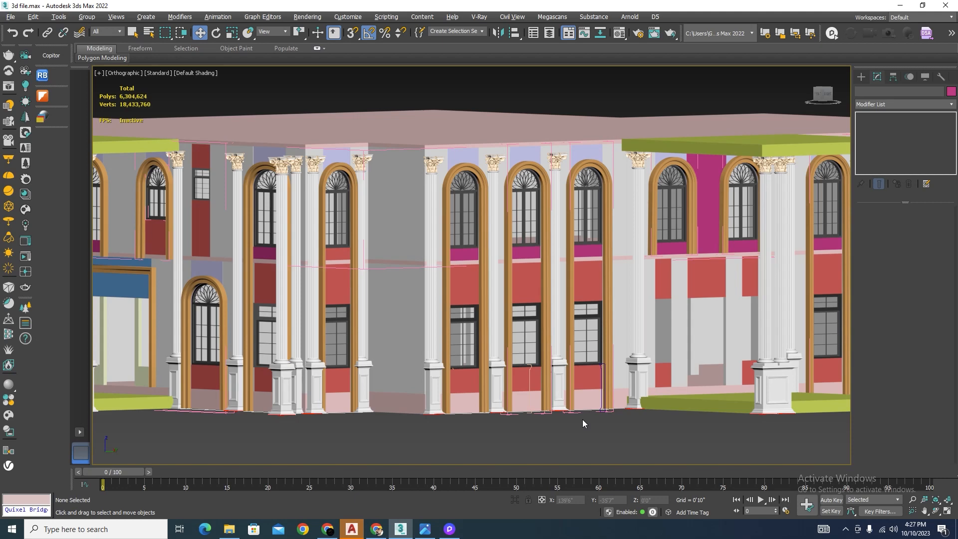
Step: Examine the building facade's columns, arched windows and wall bases, and bring up the reference image
scroll(532, 169, "up", 2)
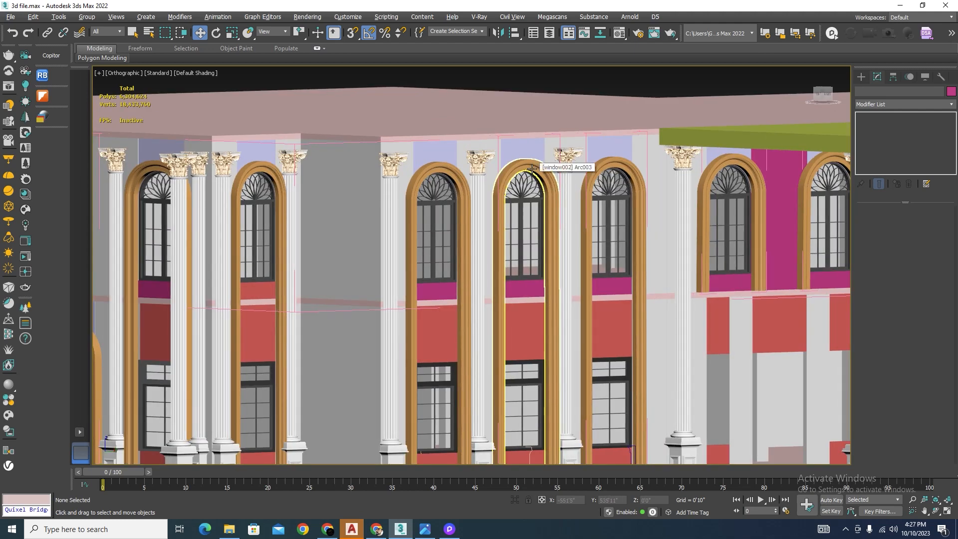
scroll(530, 175, "down", 2)
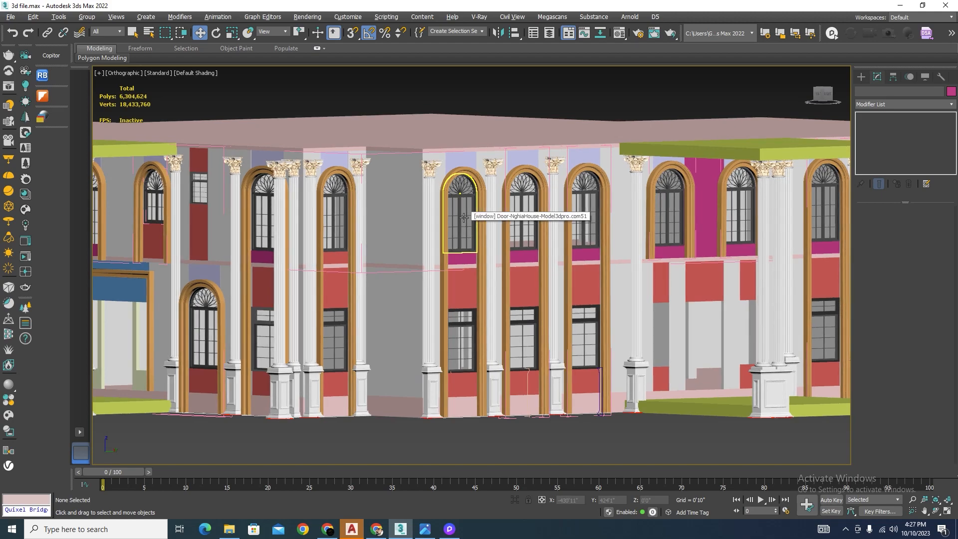
scroll(466, 217, "down", 3)
middle_click_drag(466, 218, 552, 292, "alt")
scroll(577, 239, "down", 2)
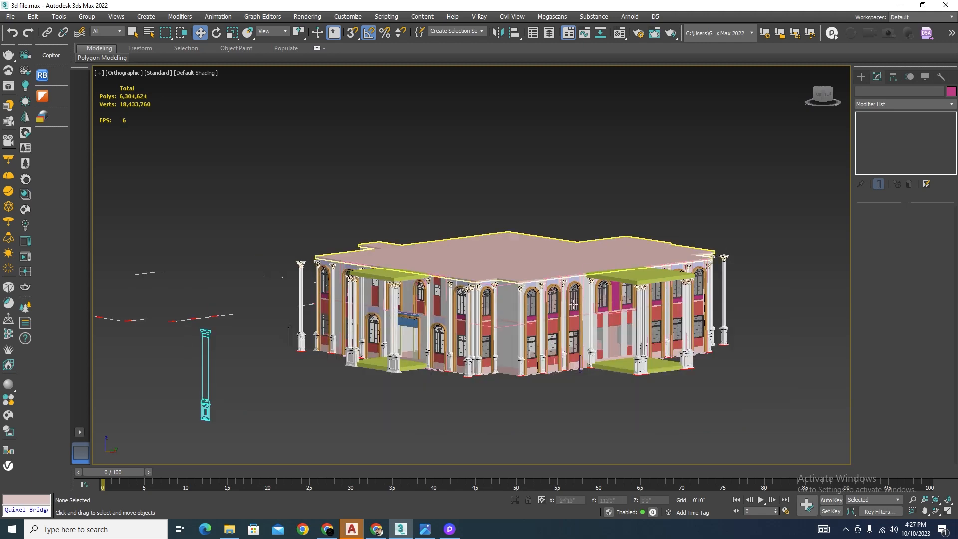
scroll(482, 338, "up", 2)
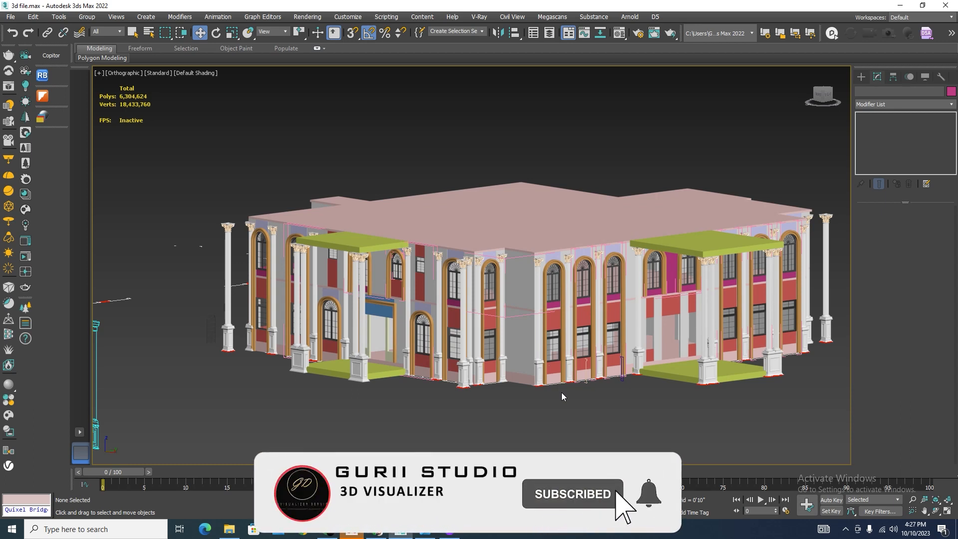
scroll(562, 393, "up", 10)
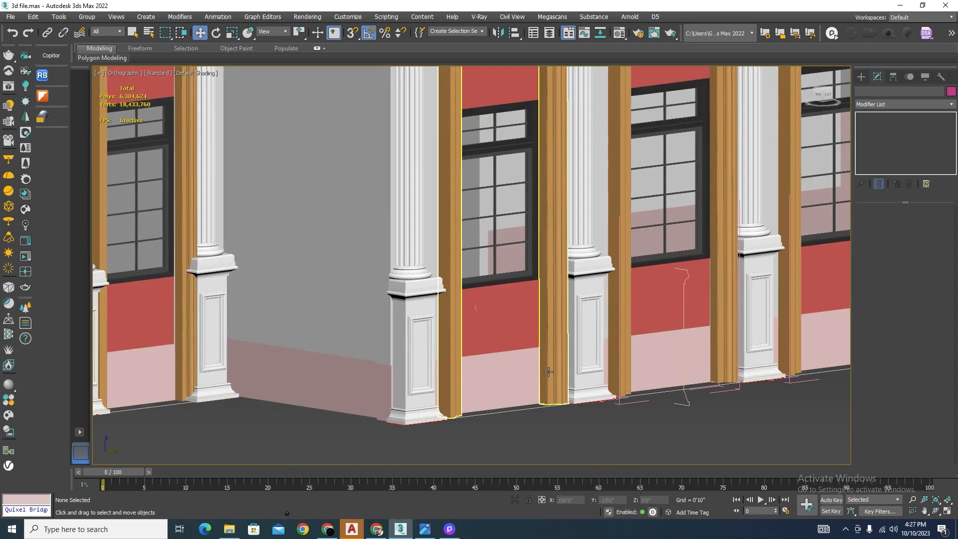
left_click(425, 528)
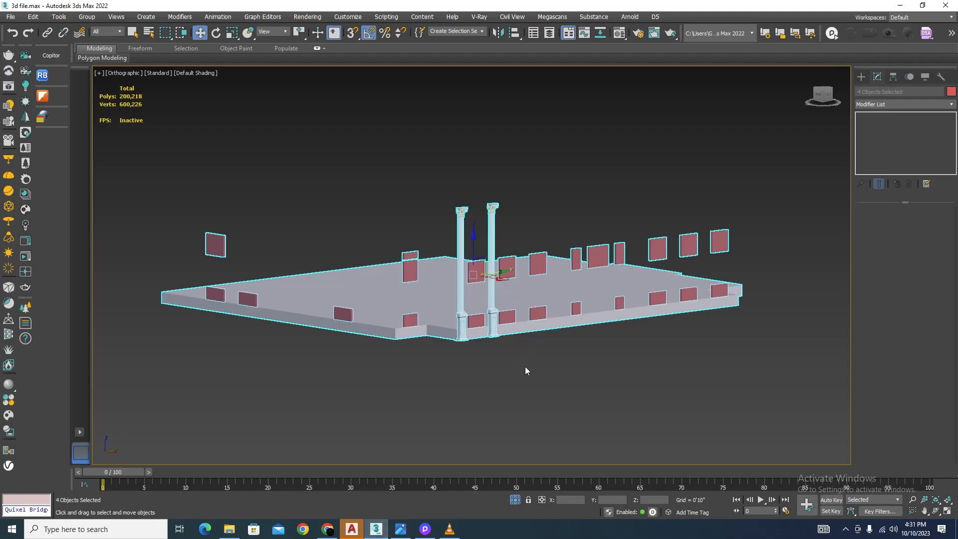
Step: Clear the selection and leave isolation so the whole building is shown
left_click(525, 367)
middle_click_drag(522, 325, 471, 341)
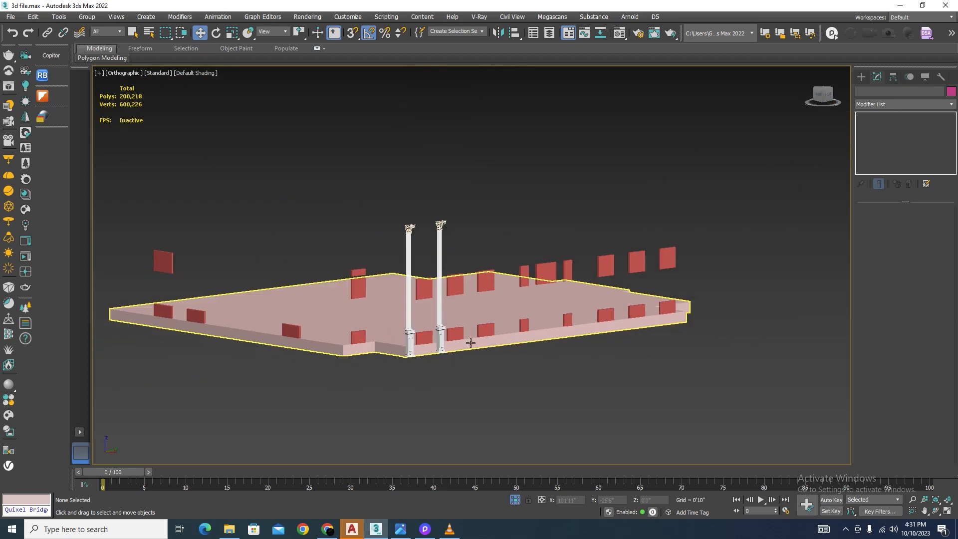
left_click(516, 501)
Step: Isolate the pink wall base, the red window panels, two neighbouring columns and the vertical moulding profile spline together
left_click(494, 321)
left_click(522, 381, "ctrl")
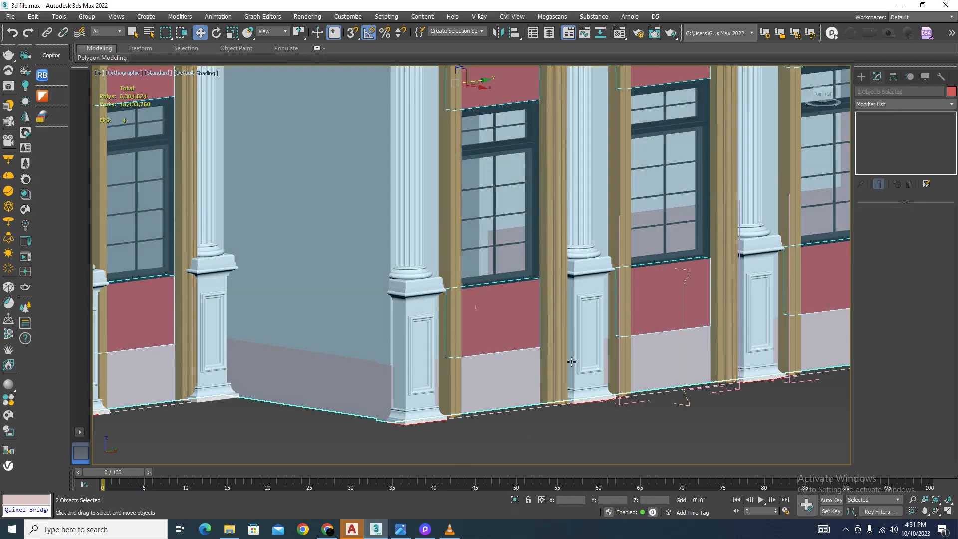
left_click(572, 362, "ctrl")
left_click(425, 389, "ctrl")
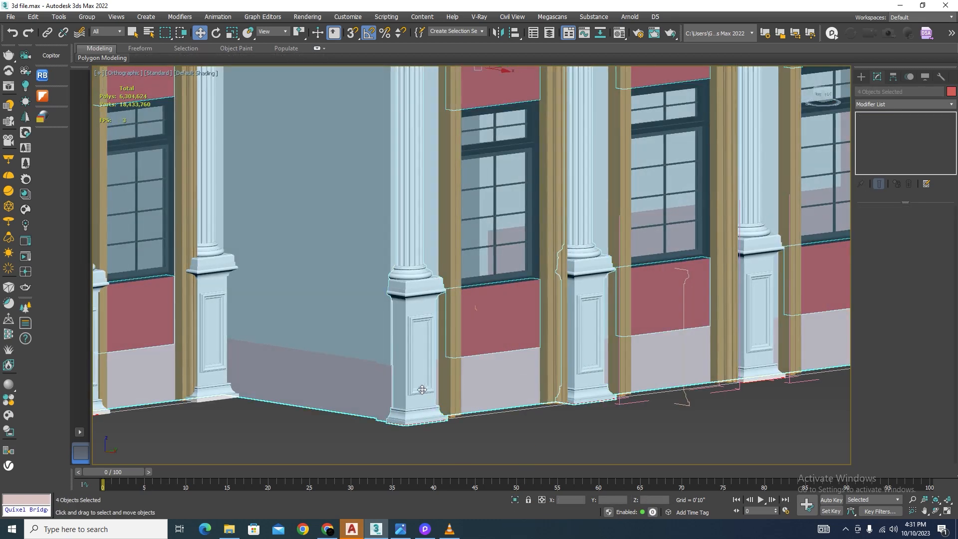
scroll(531, 397, "down", 5)
scroll(512, 384, "up", 7)
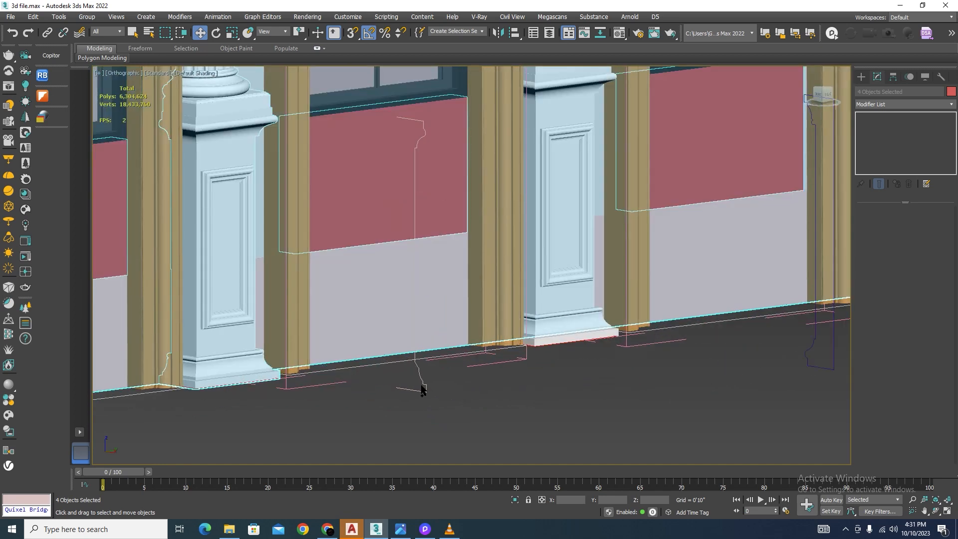
left_click(422, 386, "ctrl")
left_click(515, 499)
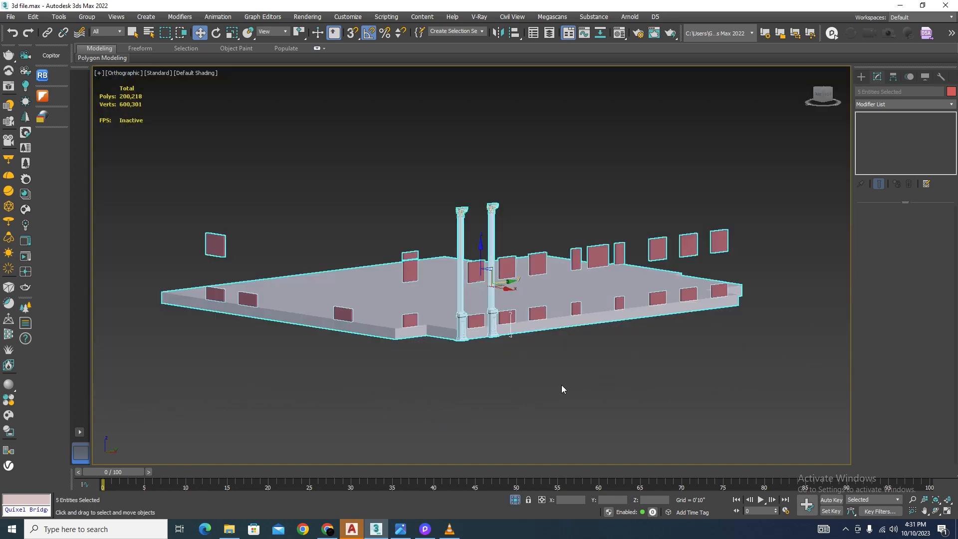
left_click(533, 361)
Step: In wireframe, draw a straight line about 7' long with snapping on, along the wall's foot between the two column bases
scroll(495, 372, "up", 5)
key("F3")
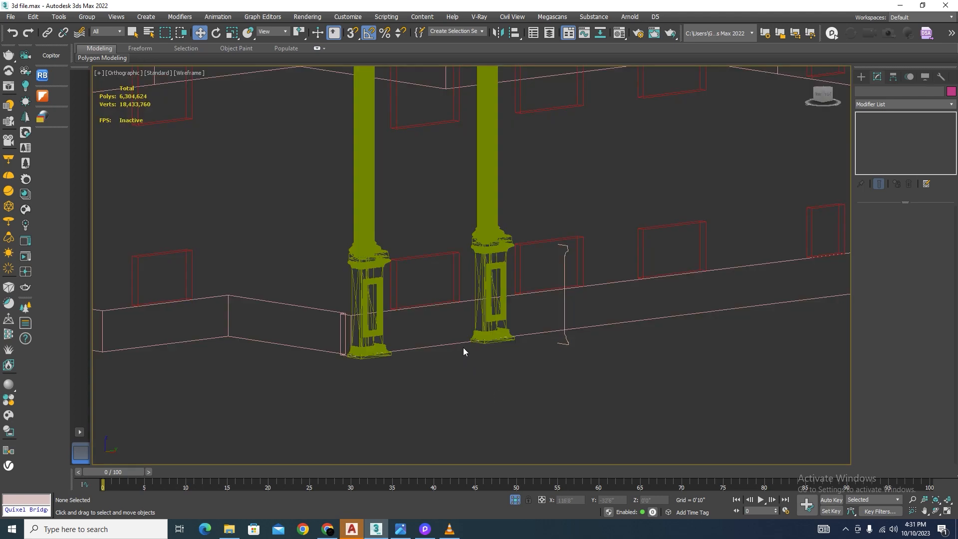
scroll(465, 349, "up", 7)
left_click(862, 76)
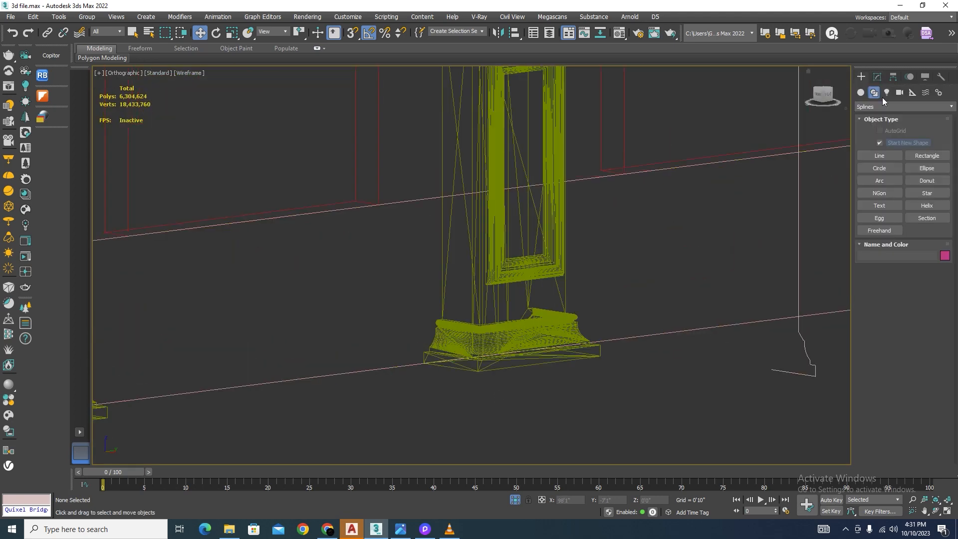
left_click(880, 156)
key("s")
scroll(635, 280, "down", 4)
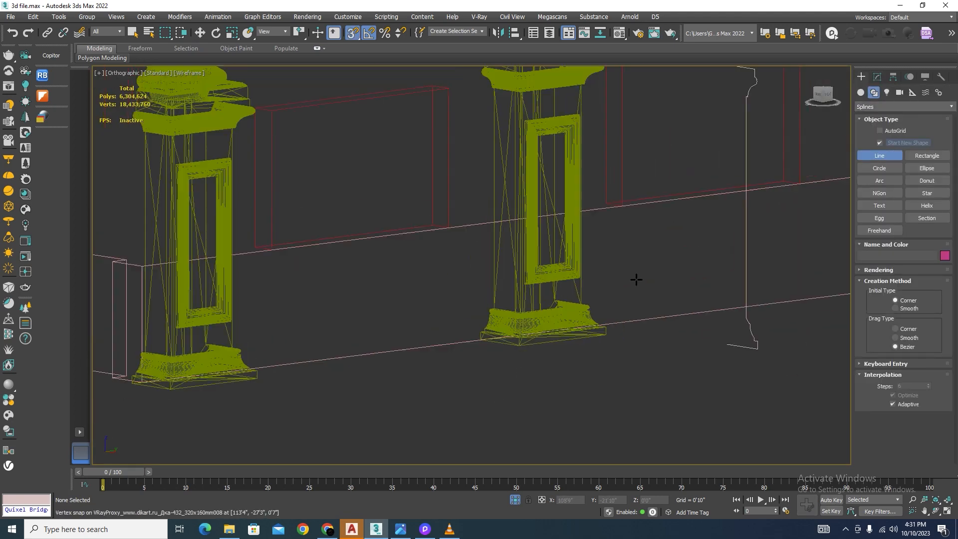
scroll(438, 328, "up", 4)
left_click(605, 326)
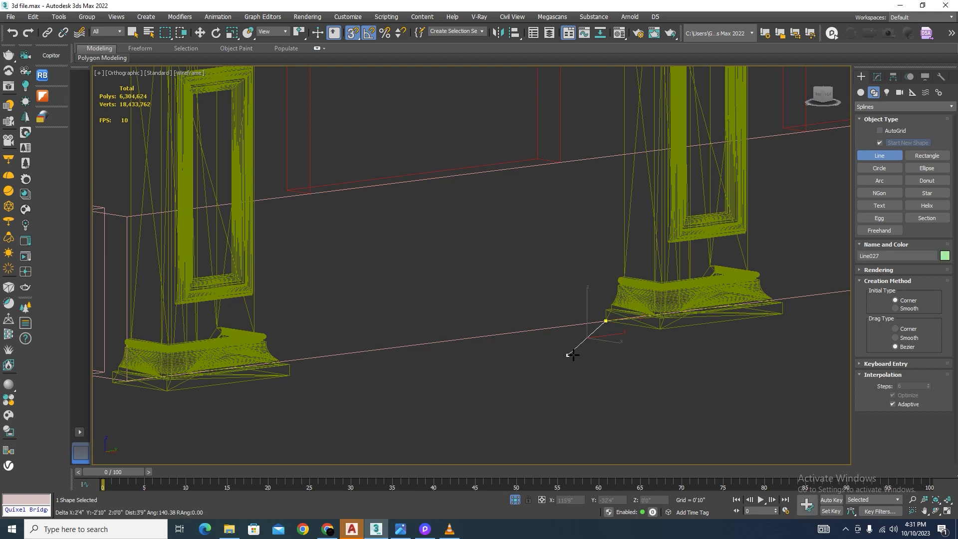
middle_click_drag(573, 349, 523, 396, "alt")
scroll(513, 299, "up", 5)
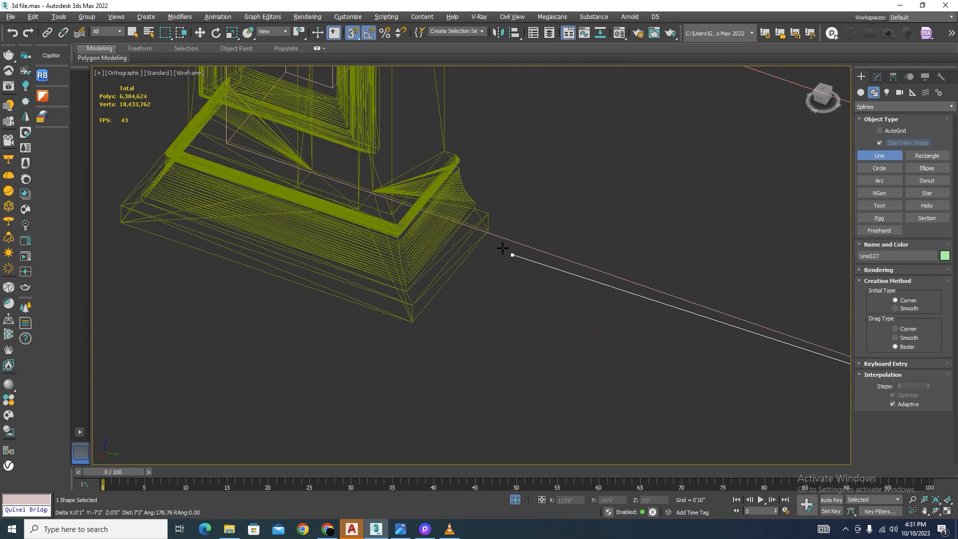
left_click(488, 230)
right_click(557, 361)
right_click(560, 363)
Step: Inspect the new base line and the moulding profile spline beside the columns in shaded and wireframe display
scroll(554, 364, "down", 5)
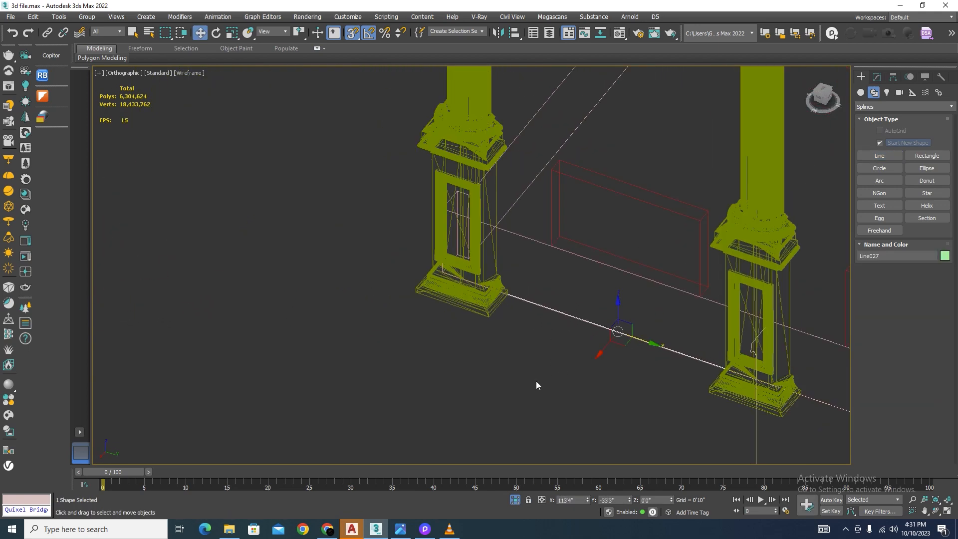
middle_click_drag(536, 381, 579, 370, "alt")
scroll(518, 329, "down", 3)
scroll(697, 349, "up", 3)
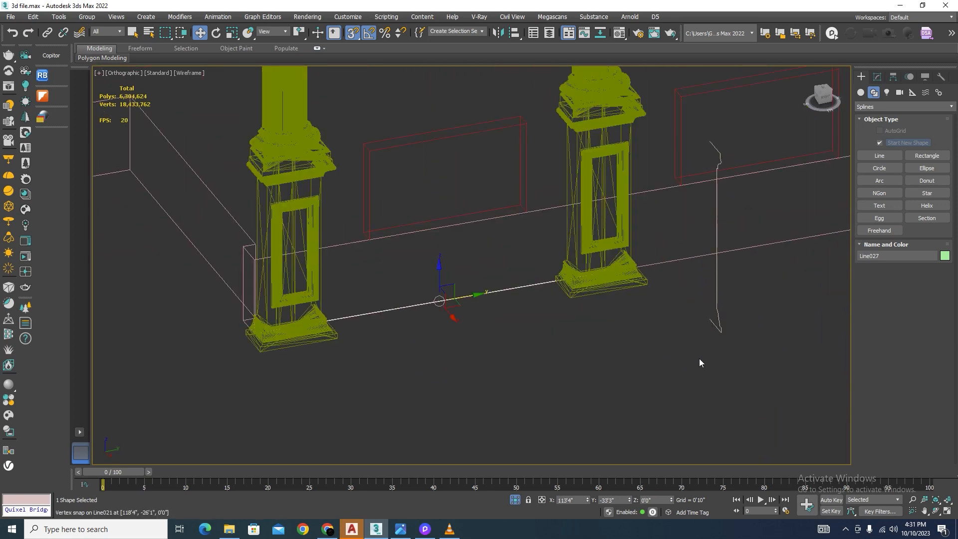
left_click(699, 358)
key("F3")
left_click(717, 275)
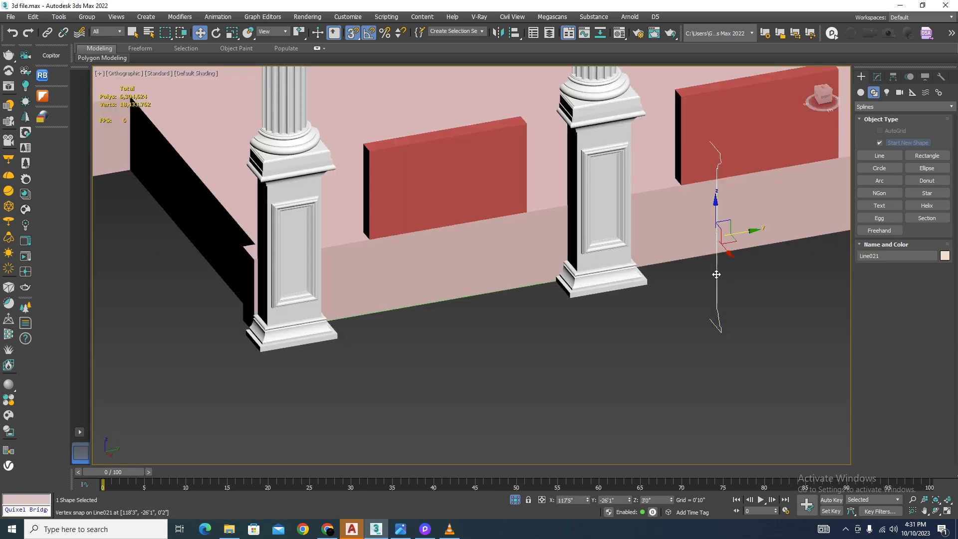
key("F3")
Step: Apply a Sweep modifier to the new line between the two column bases
scroll(517, 280, "up", 4)
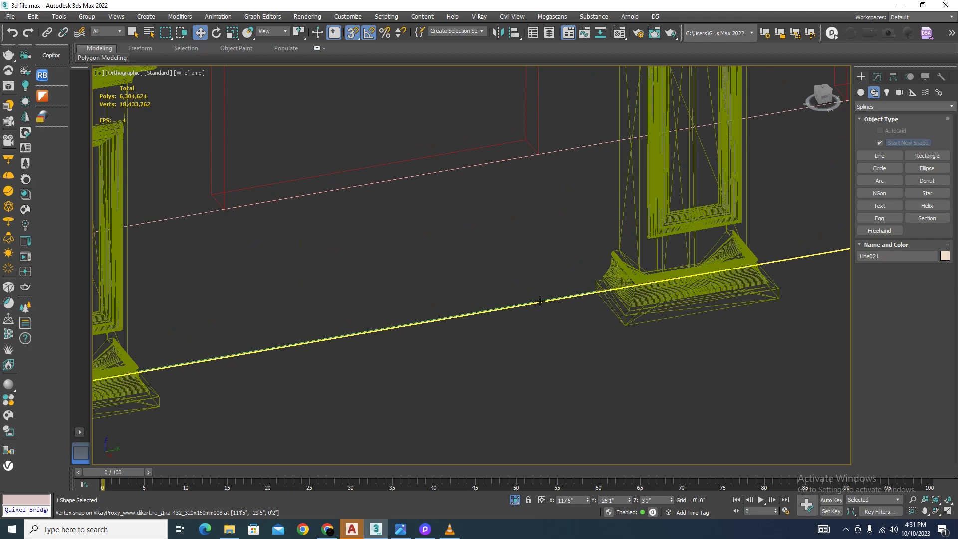
scroll(540, 302, "up", 2)
scroll(599, 285, "down", 3)
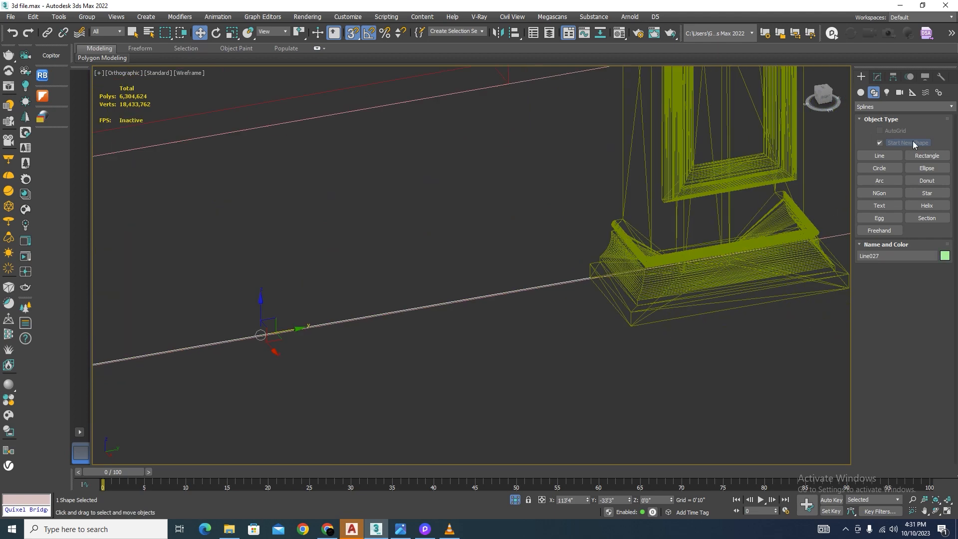
left_click(878, 77)
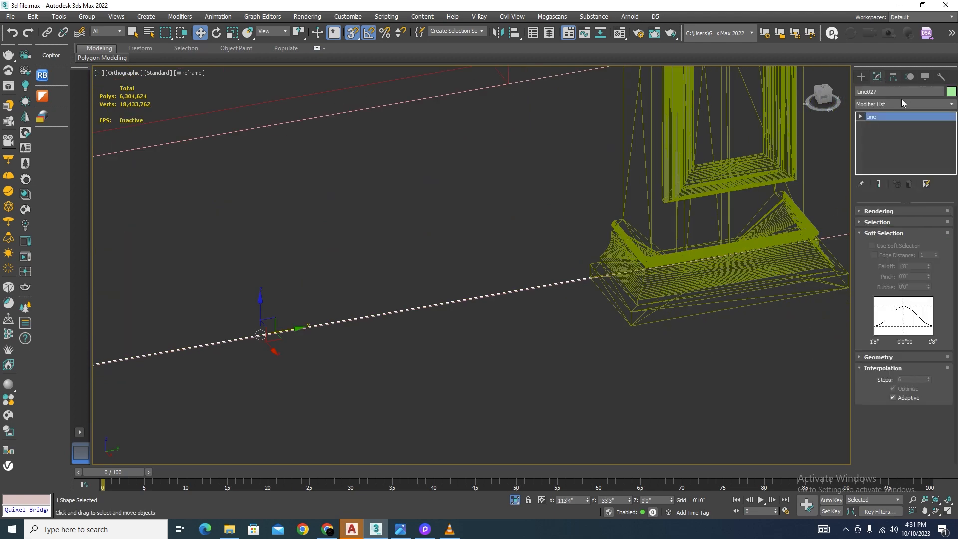
left_click(947, 105)
type("sw")
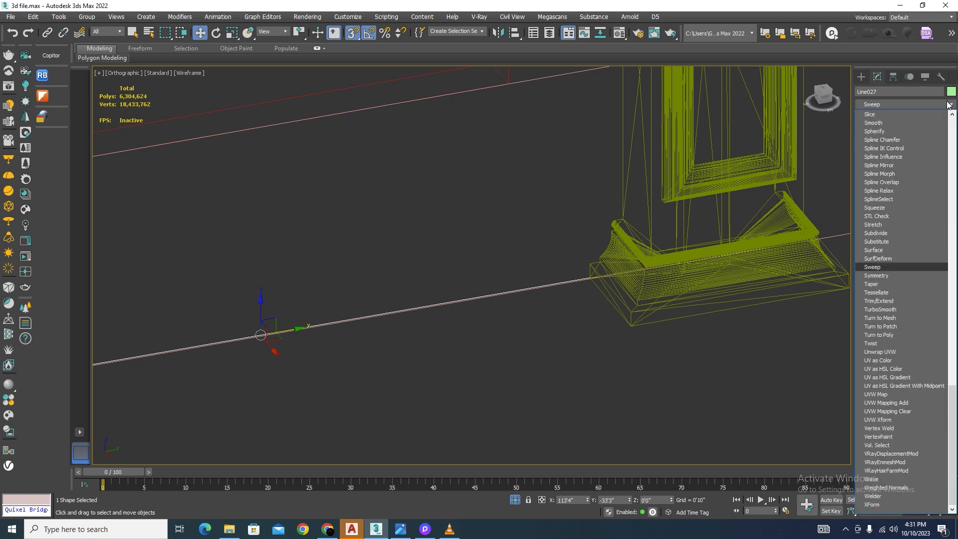
left_click(871, 271)
scroll(749, 257, "down", 5)
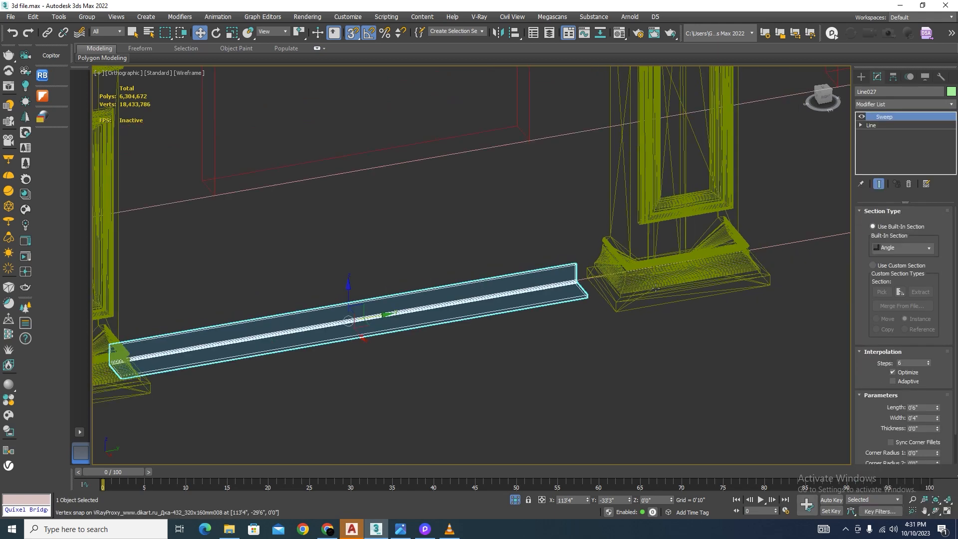
Step: Switch the sweep to a custom section and pick the vertical moulding profile spline as its section
left_click(873, 265)
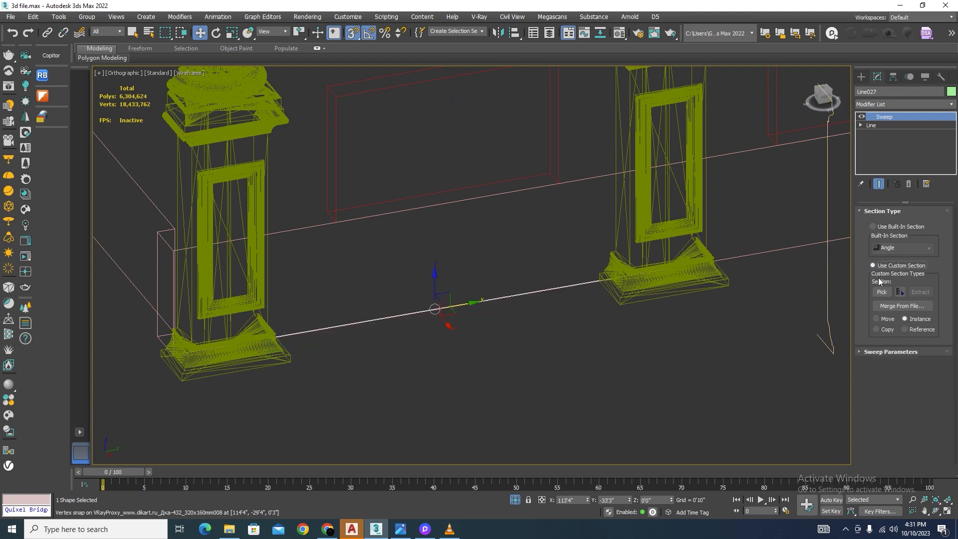
left_click(881, 292)
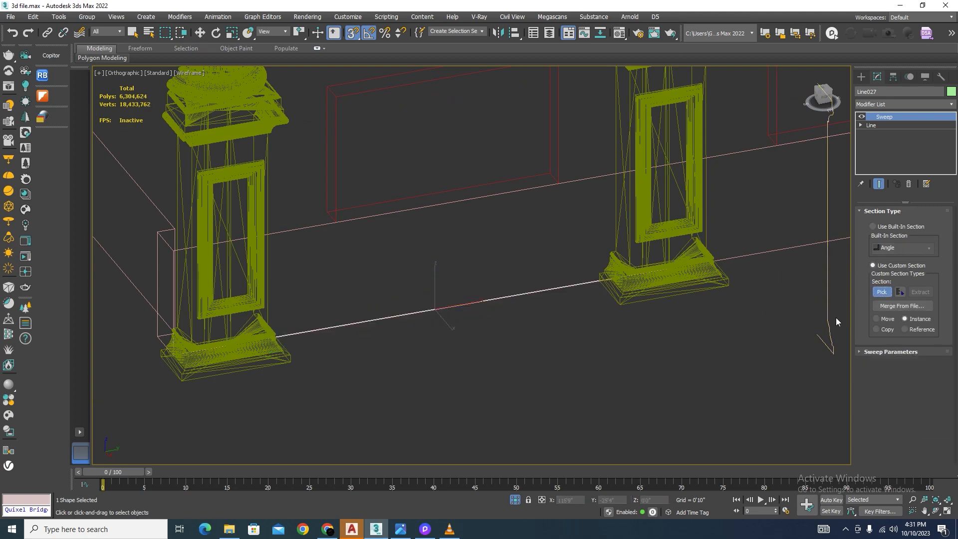
left_click(830, 319)
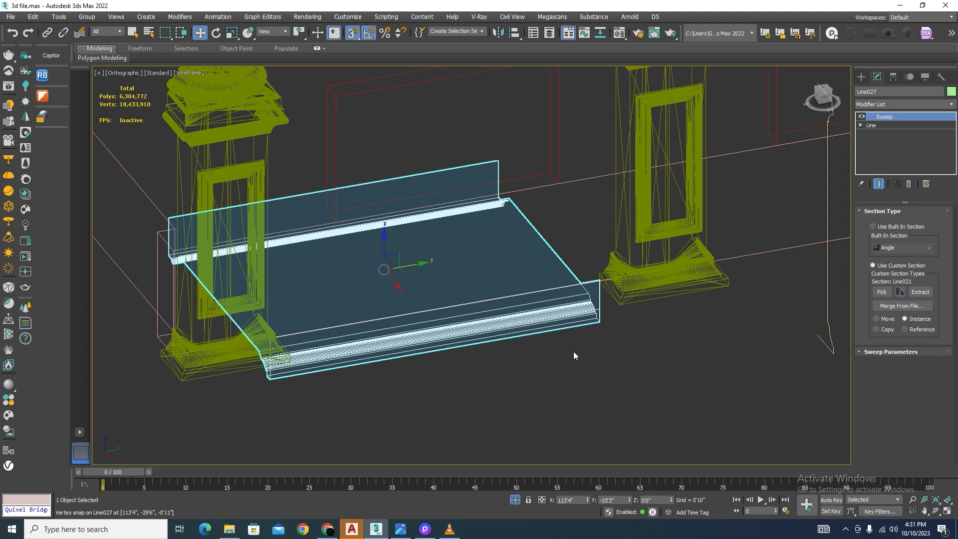
key("F3")
mouse_move(574, 351)
middle_mouse_down("alt")
mouse_move(582, 366)
mouse_move(594, 340)
mouse_move(586, 367)
middle_mouse_up("alt")
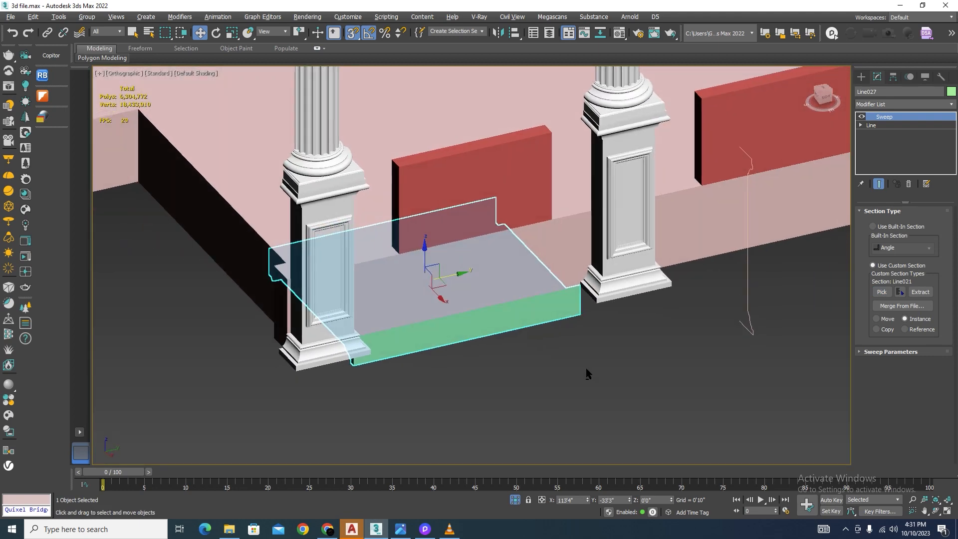
Step: Set the sweep's pivot alignment to the bottom-left point and its angle to 0
left_click(859, 352)
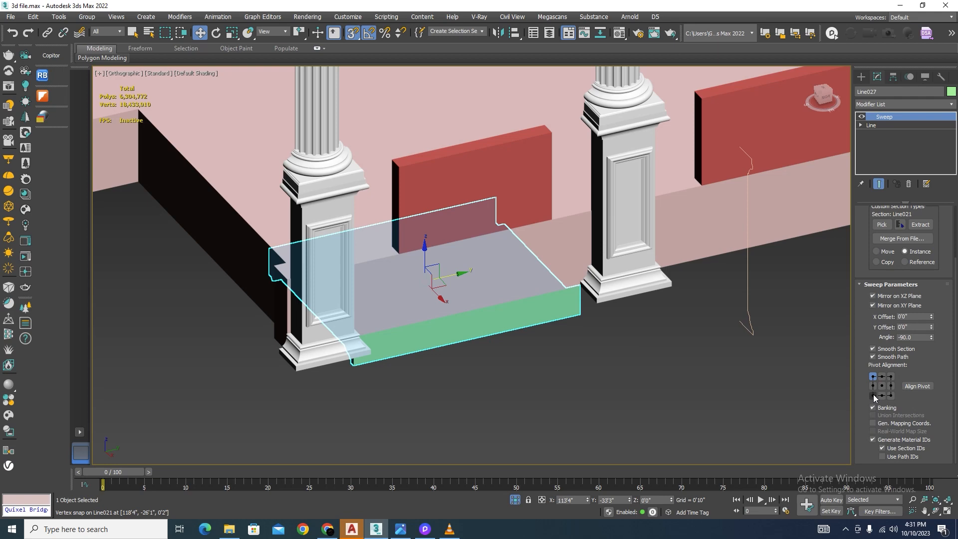
left_click(873, 395)
key("F3")
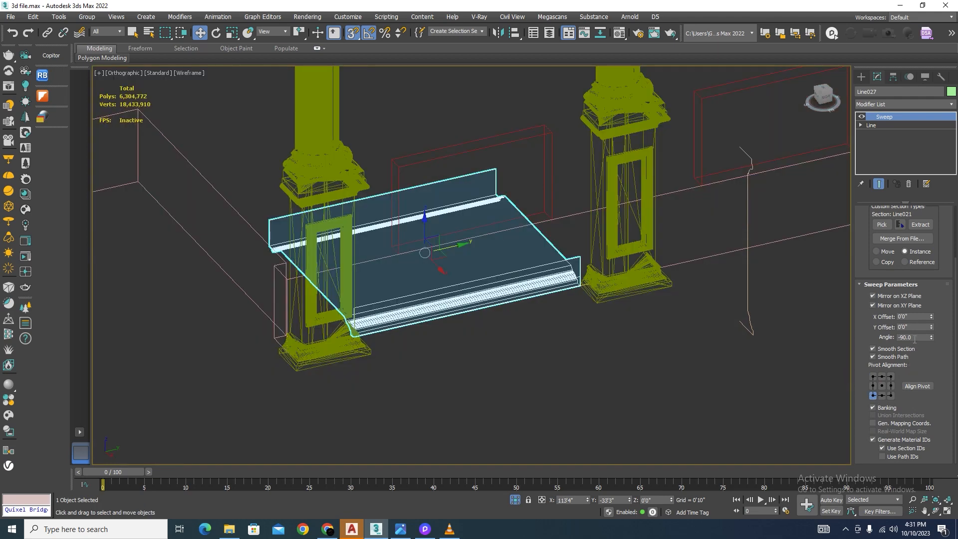
type("0")
key("Return")
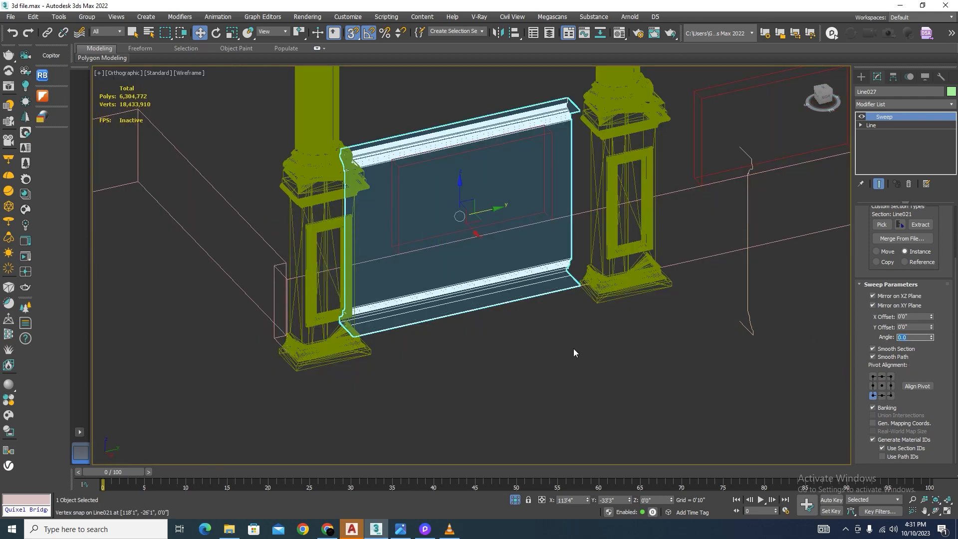
left_click(528, 366)
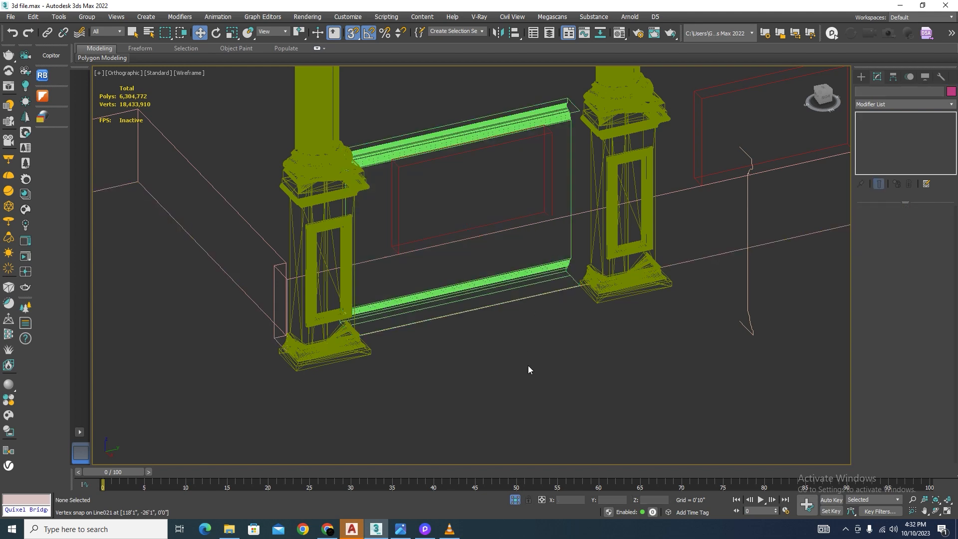
Step: Reselect the swept panel, set its pivot alignment to the bottom-right point and turn off Mirror on XY Plane
key("F3")
left_click(469, 125)
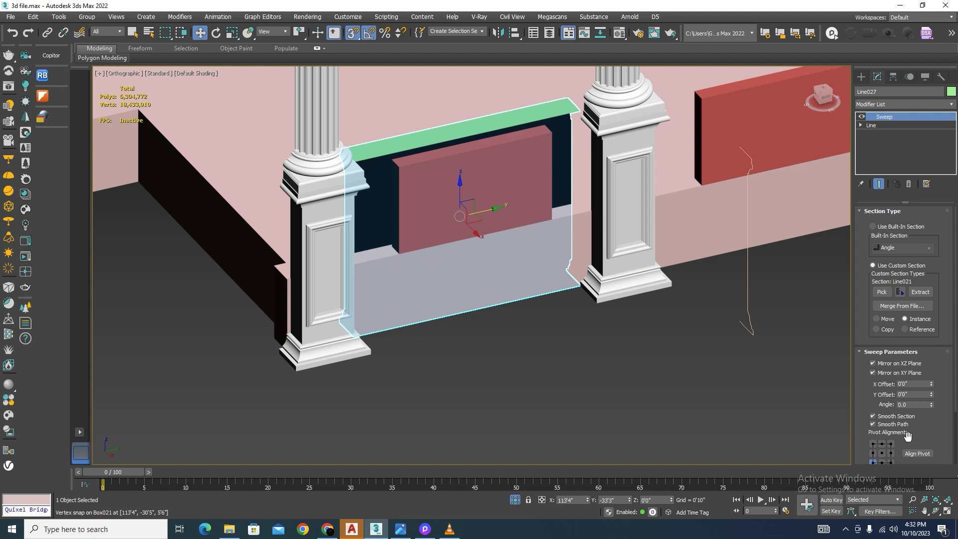
left_click(911, 453)
key("F3")
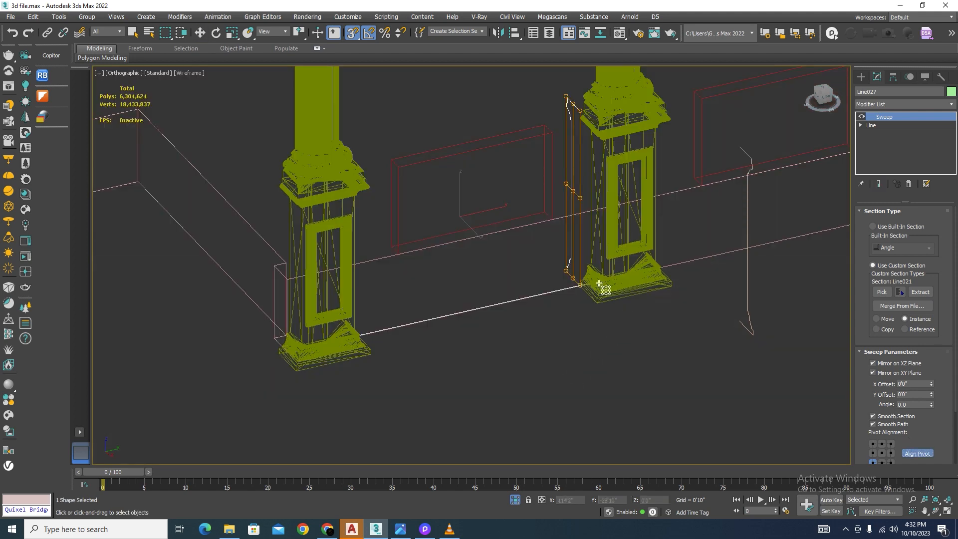
scroll(599, 284, "up", 5)
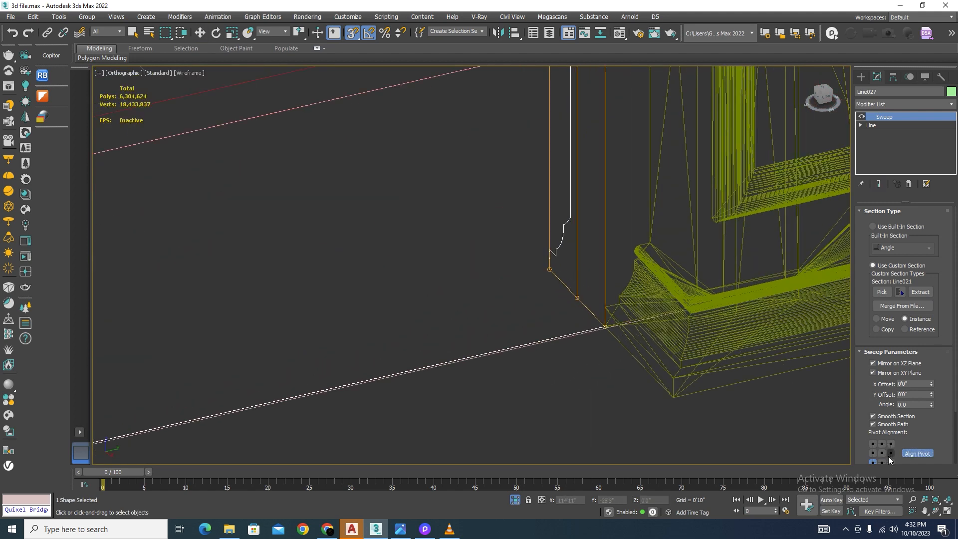
scroll(893, 409, "down", 3)
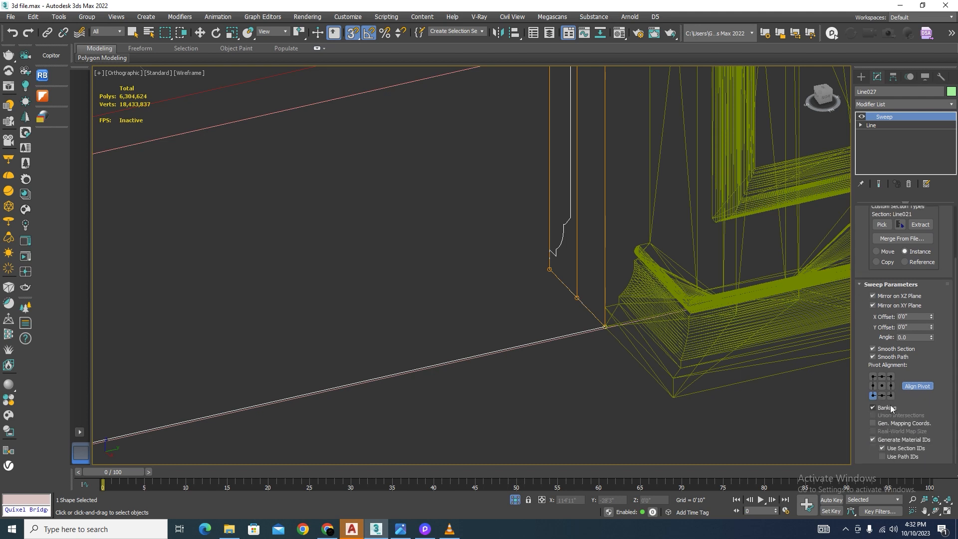
left_click(890, 396)
key("F3")
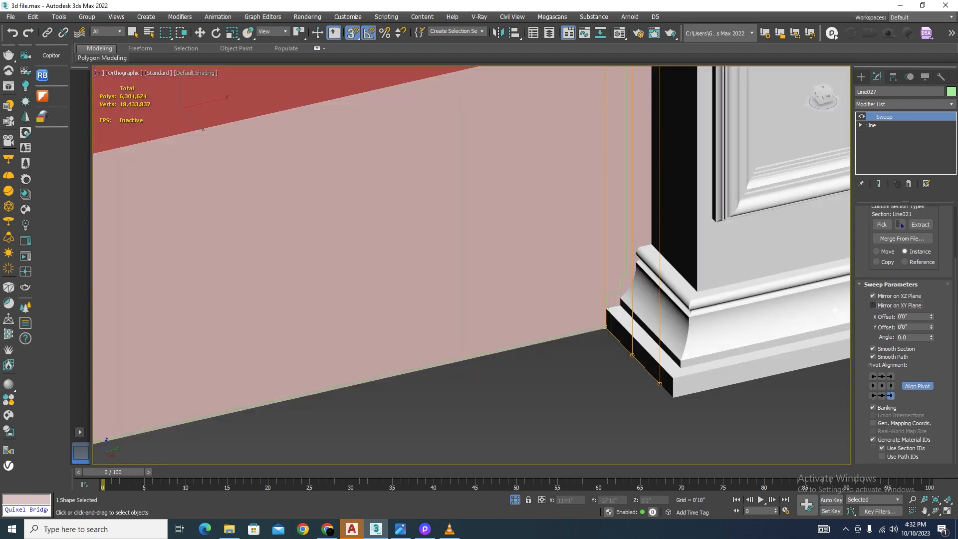
left_click(924, 387)
scroll(485, 317, "down", 3)
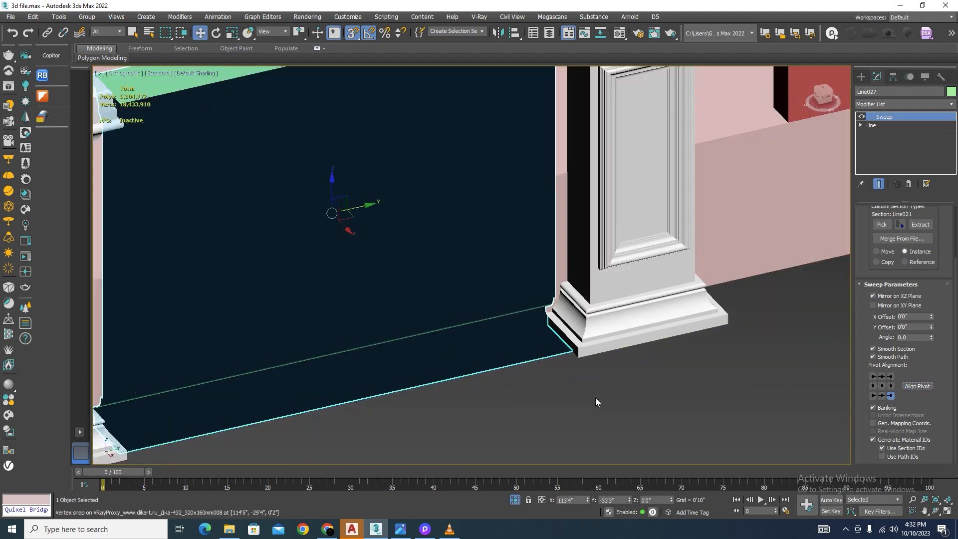
Step: Turn on the sweep's Mirror on XY Plane option and try section angles of 90 and -90
left_click(594, 397)
scroll(667, 300, "down", 3)
left_click(488, 187)
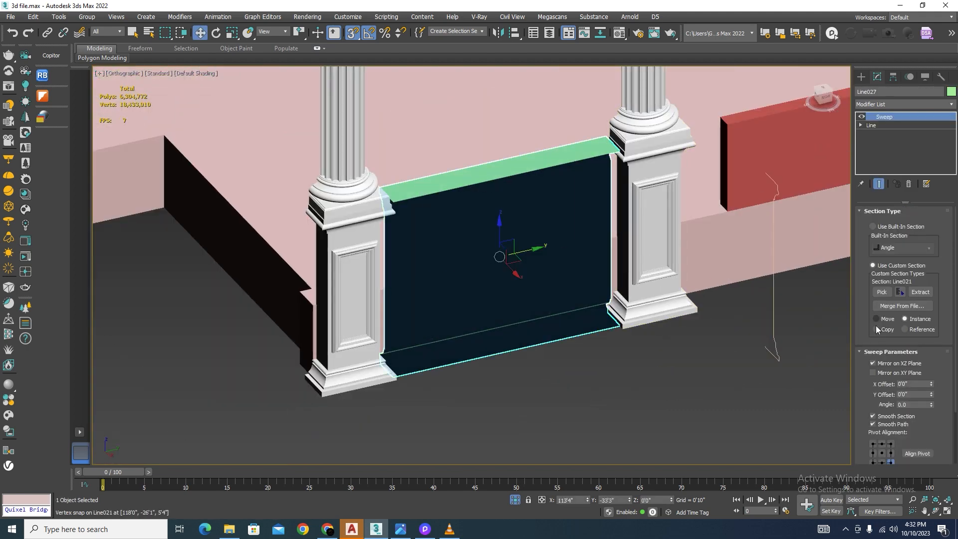
left_click(873, 373)
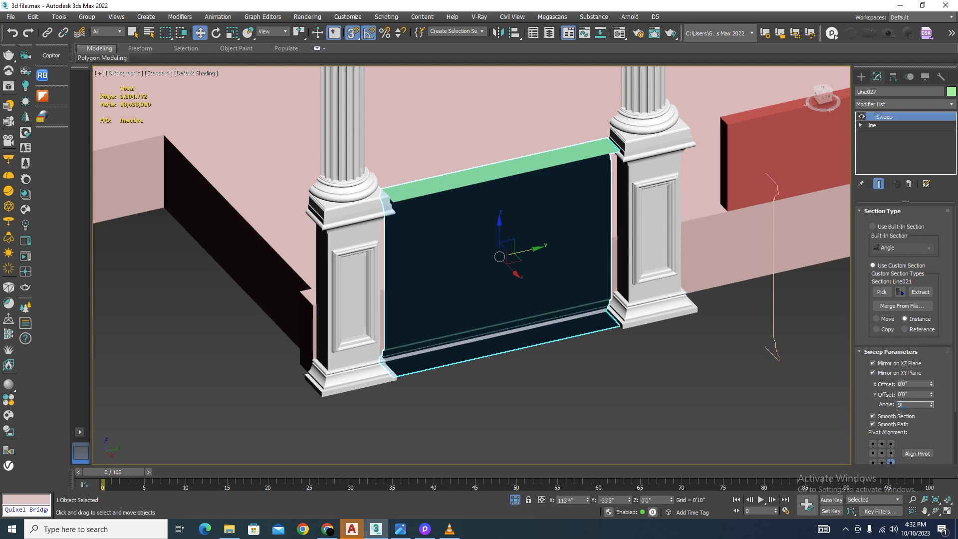
key("Return")
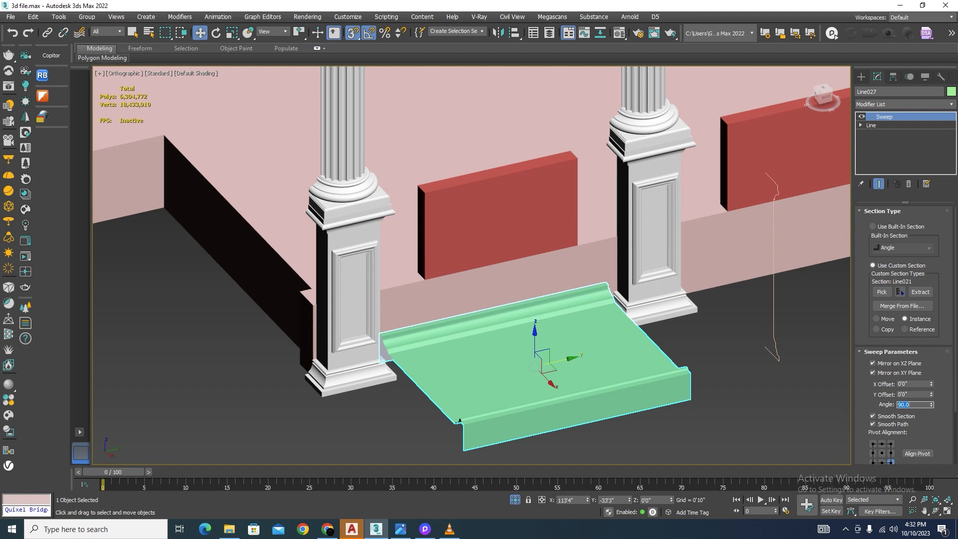
type("-90")
key("Return")
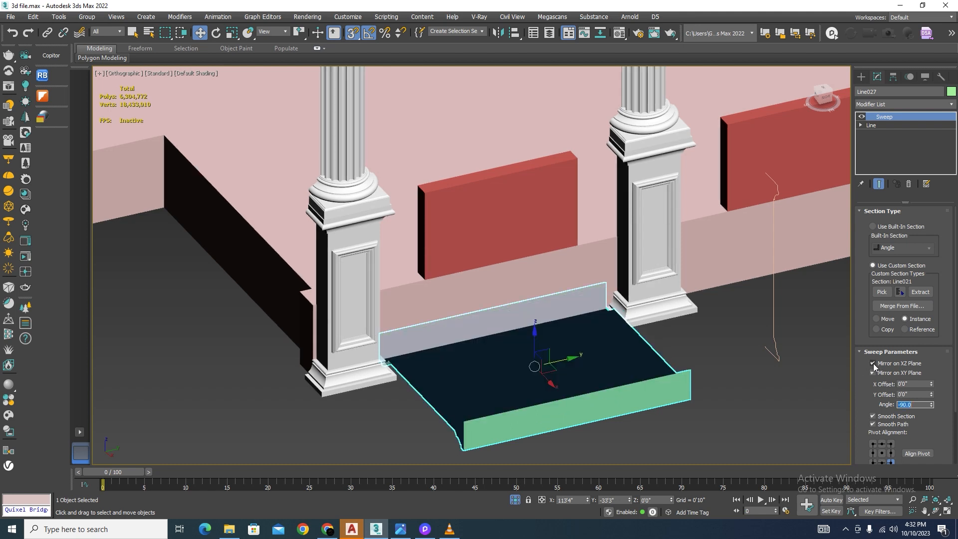
Step: Set the sweep's pivot alignment to the top-right point, turn off both plane mirrors and set the angle to 0
left_click(891, 444)
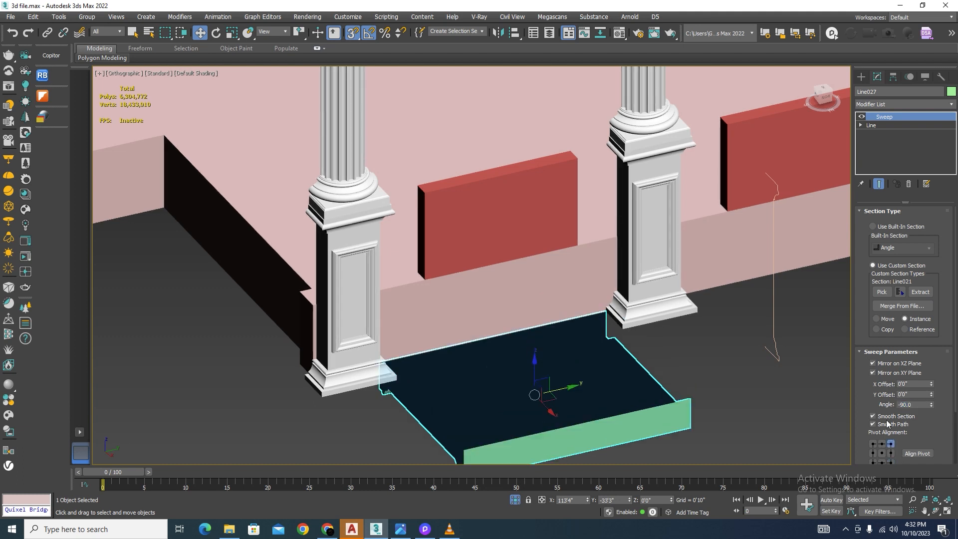
left_click(873, 363)
left_click(872, 372)
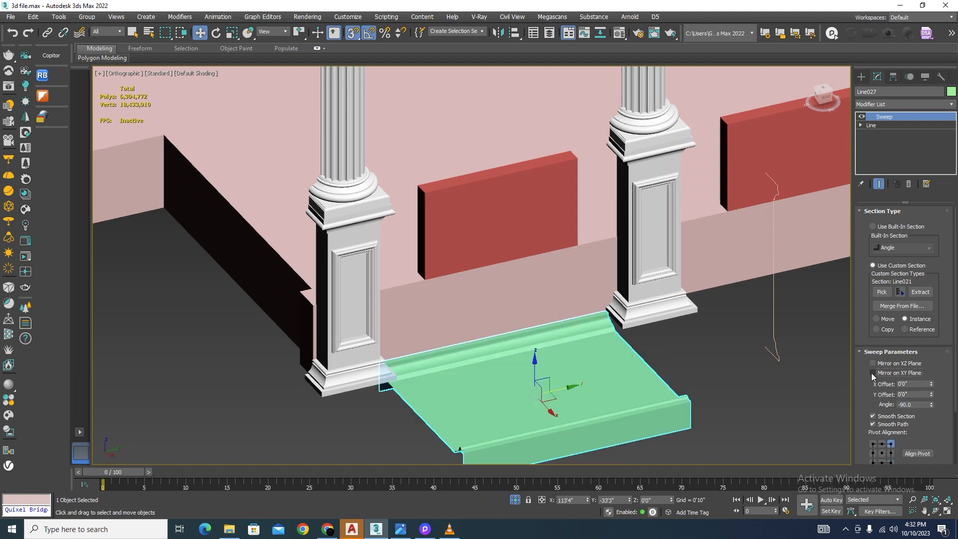
double_click(912, 405)
type("0")
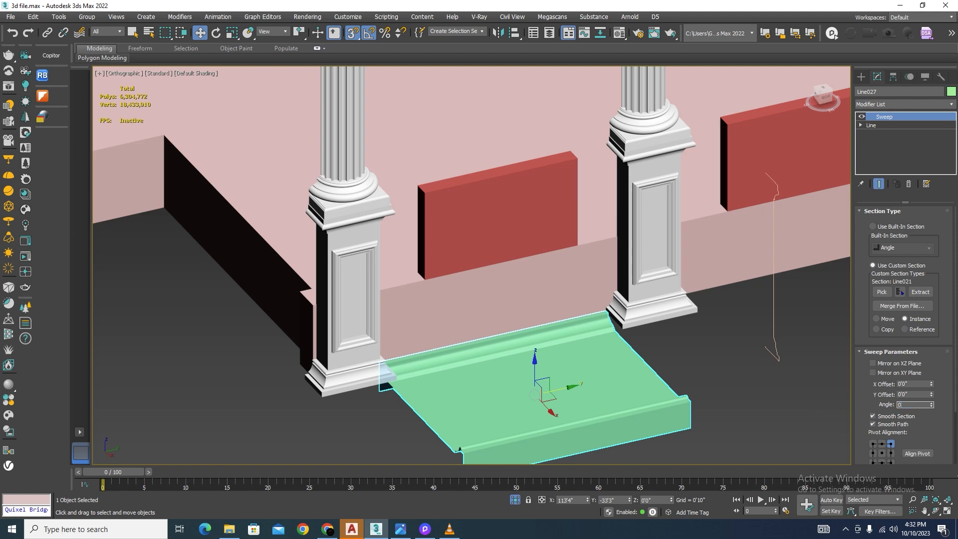
key("Return")
scroll(574, 340, "down", 4)
scroll(562, 349, "up", 4)
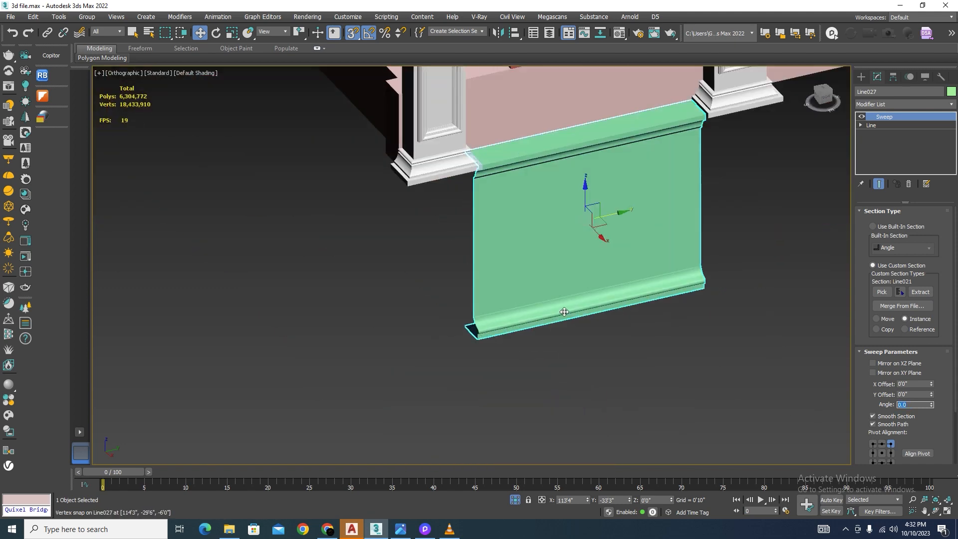
Step: Mirror the swept panel about the Z axis without cloning it
middle_click_drag(677, 260, 602, 306)
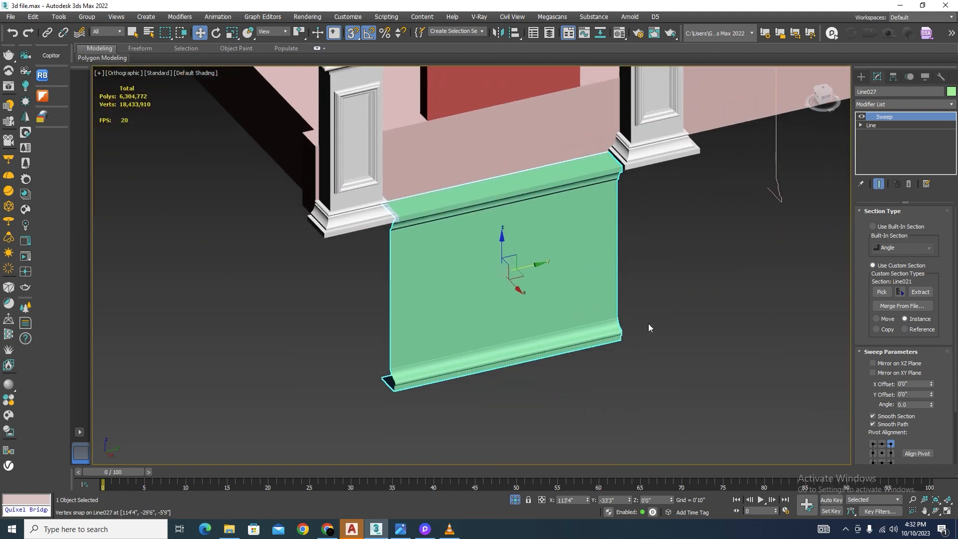
left_click(500, 33)
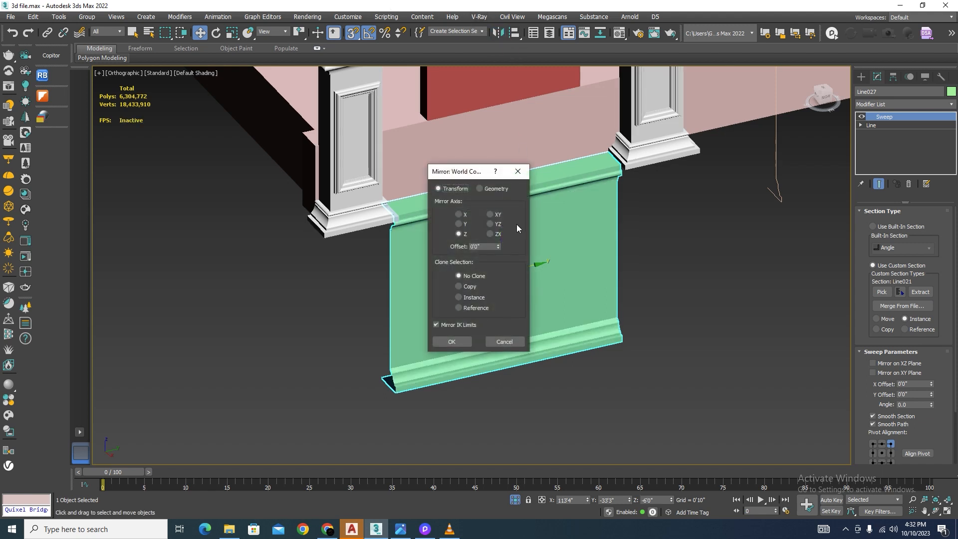
left_click(452, 341)
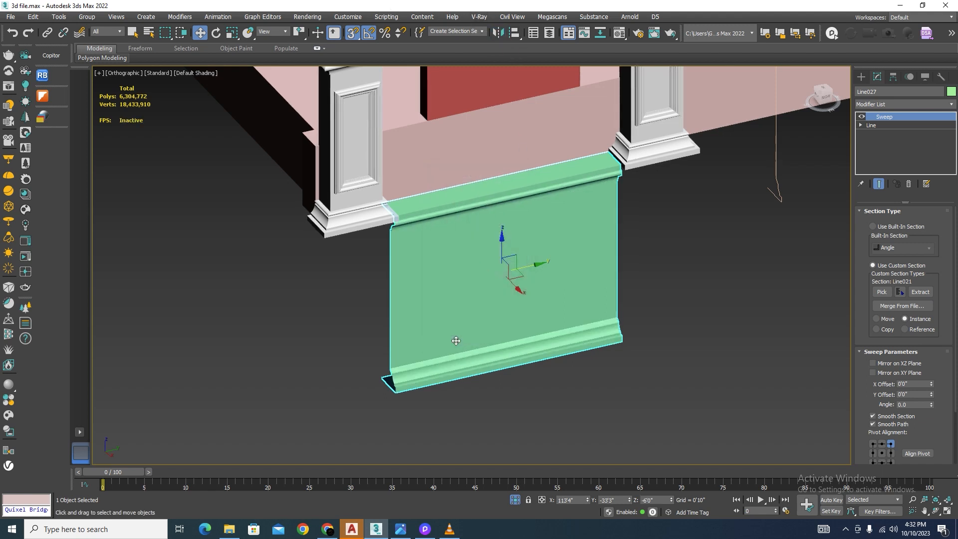
Step: Raise the swept panel in the left wireframe view, snapping its base level with the bottoms of the two columns
key("l")
scroll(530, 271, "up", 5)
key("F3")
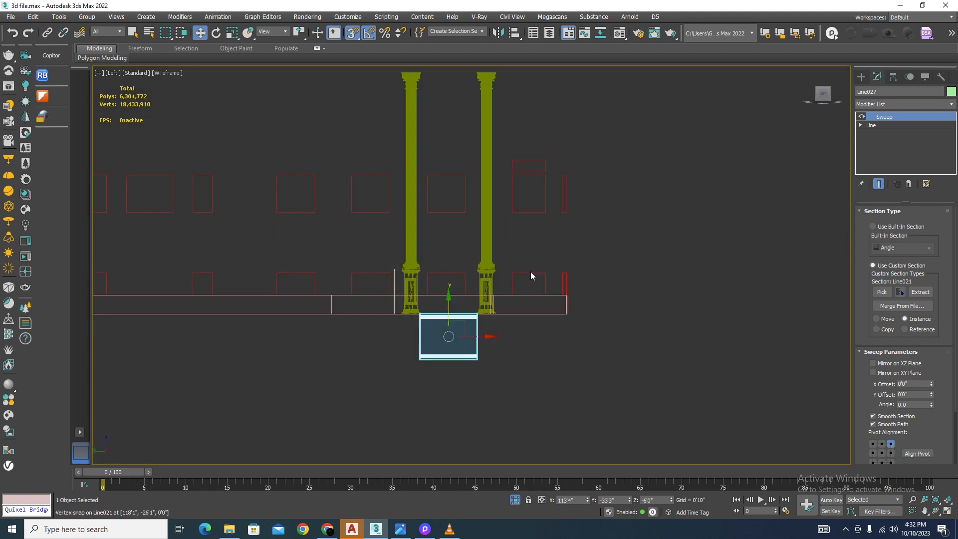
scroll(447, 312, "up", 5)
left_click_drag(452, 355, 513, 325)
scroll(529, 393, "up", 4)
left_click_drag(531, 385, 533, 240)
scroll(460, 267, "down", 6)
middle_click_drag(456, 270, 398, 280, "alt")
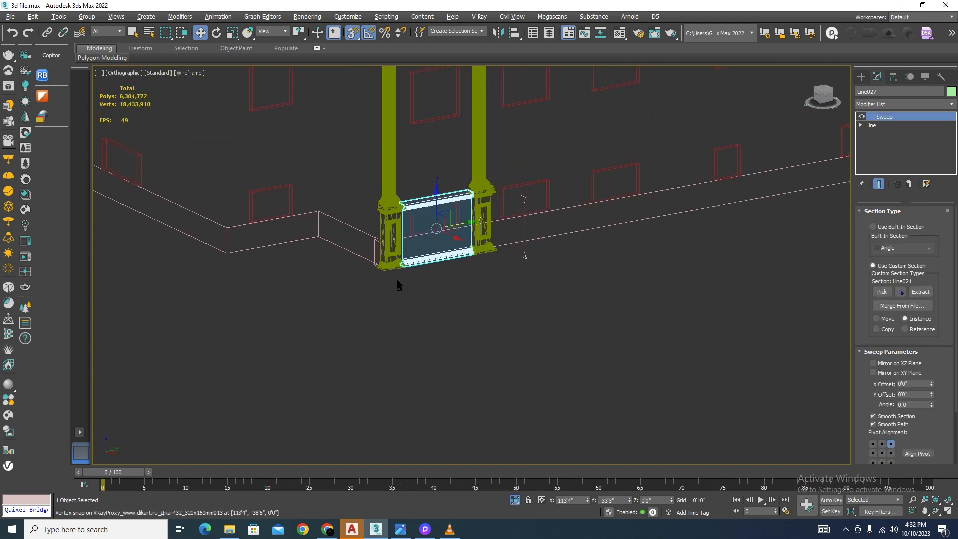
Step: Examine in shaded display how the panel's mouldings meet the column bases on both sides
key("F3")
scroll(397, 281, "up", 10)
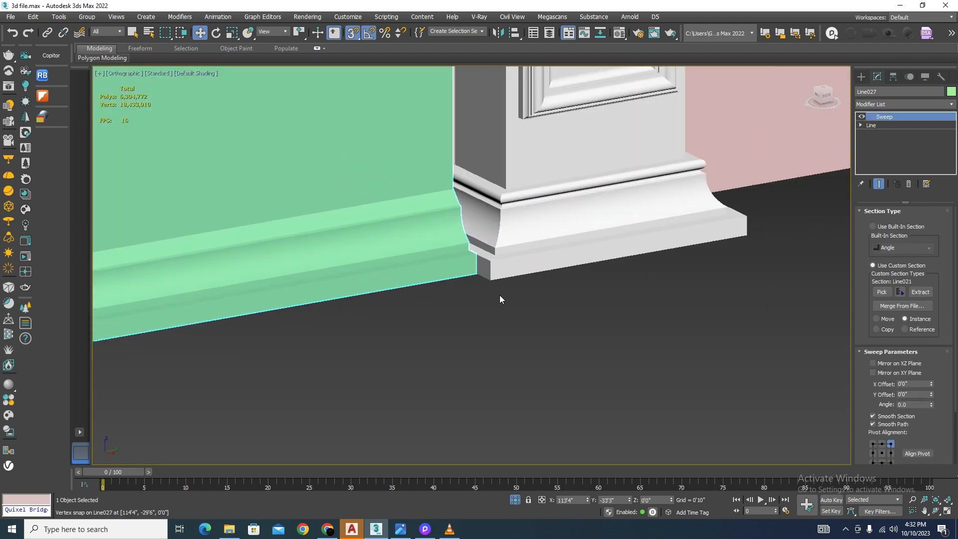
scroll(501, 299, "down", 8)
middle_click_drag(547, 321, 495, 349, "alt")
scroll(510, 337, "down", 5)
scroll(510, 343, "down", 3)
scroll(495, 348, "up", 4)
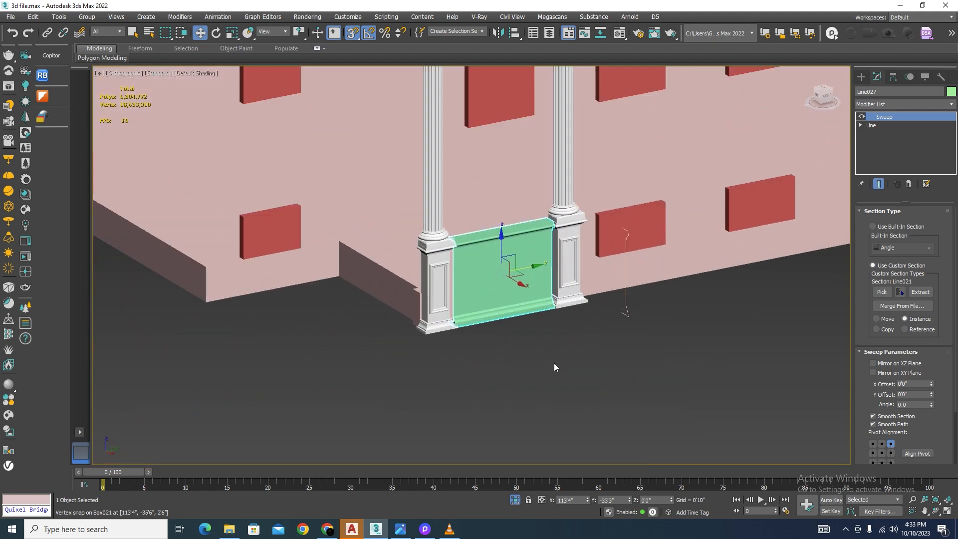
middle_click_drag(554, 367, 539, 390, "alt")
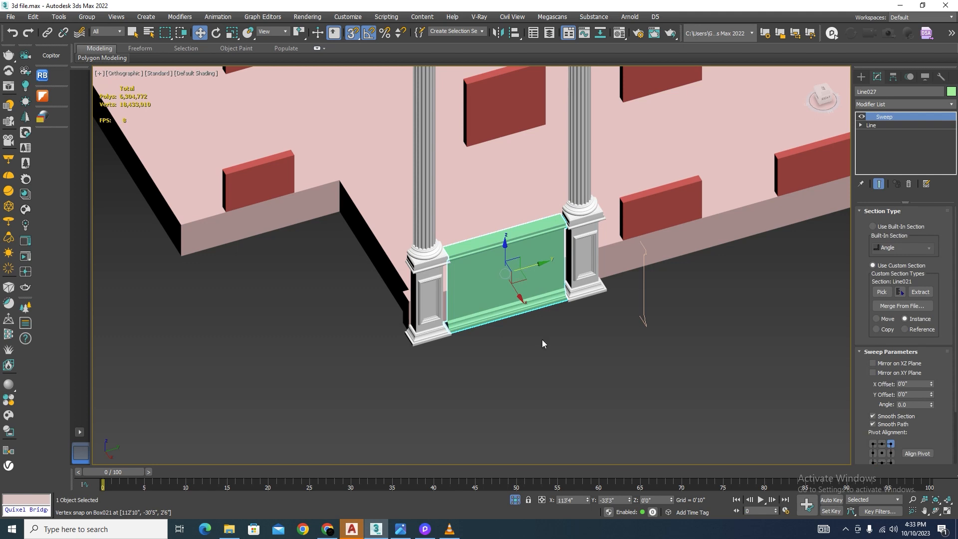
middle_click_drag(542, 343, 529, 340, "alt")
Step: Edit the base line's vertices with the end result shown and, without snapping, extend its right end into the right column's base
left_click(860, 125)
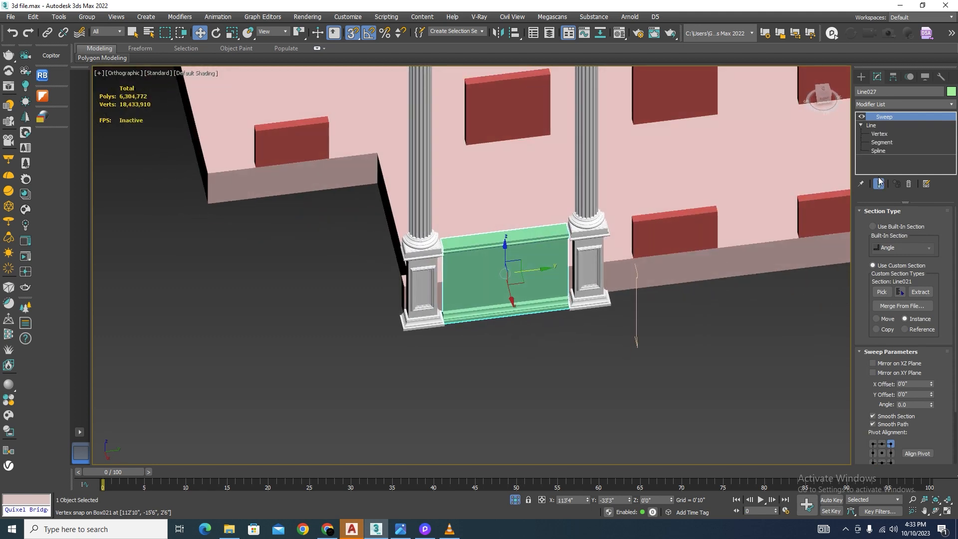
left_click(879, 184)
left_click(879, 133)
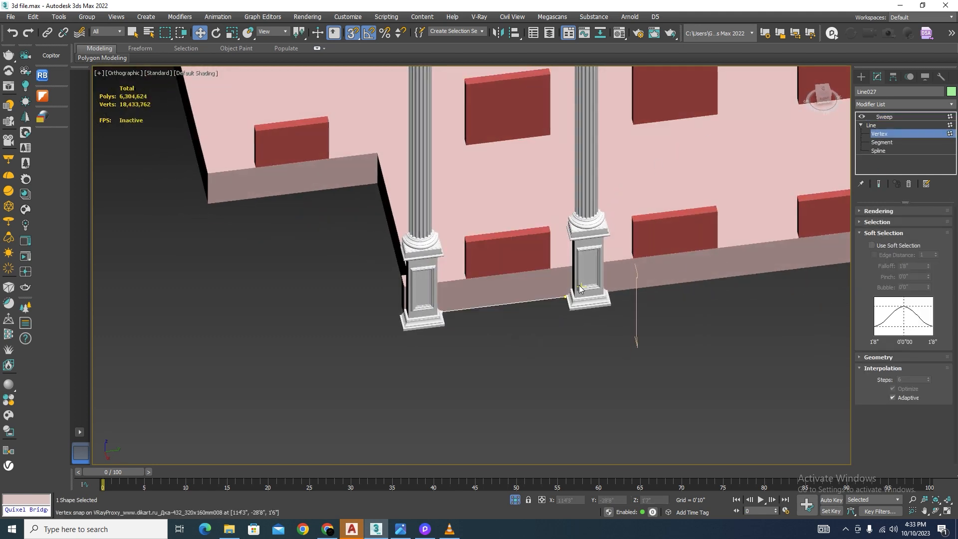
left_click(879, 184)
scroll(579, 303, "up", 4)
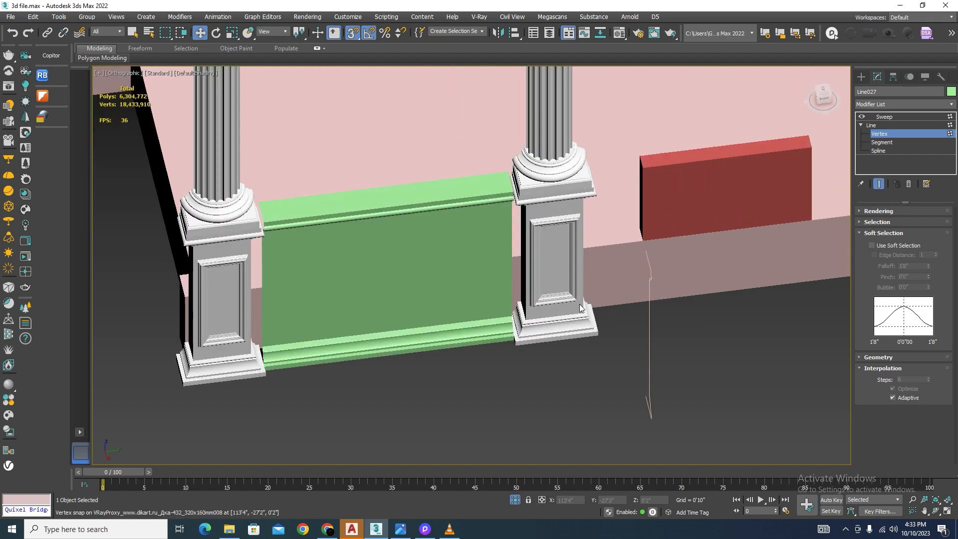
scroll(478, 289, "down", 2)
left_click_drag(577, 445, 577, 445)
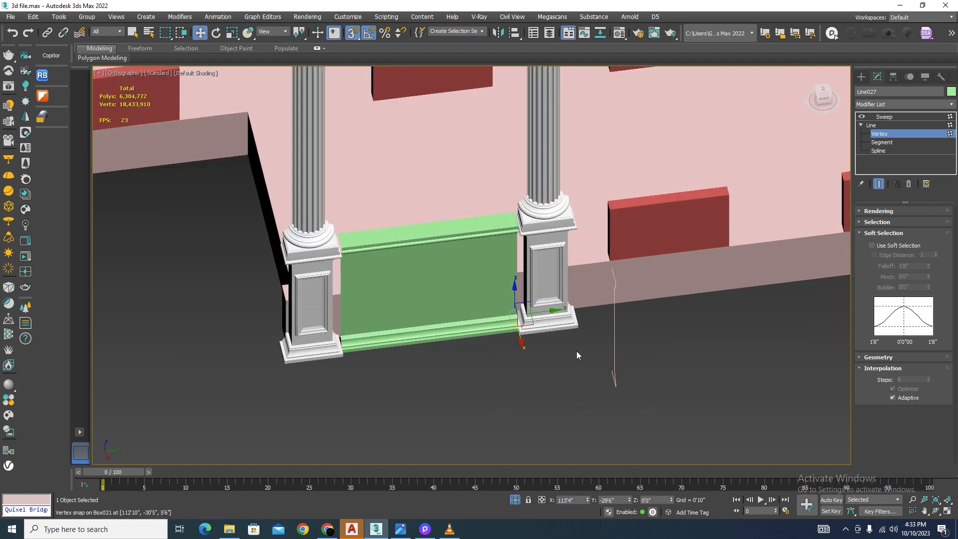
key("s")
left_click_drag(542, 312, 552, 311)
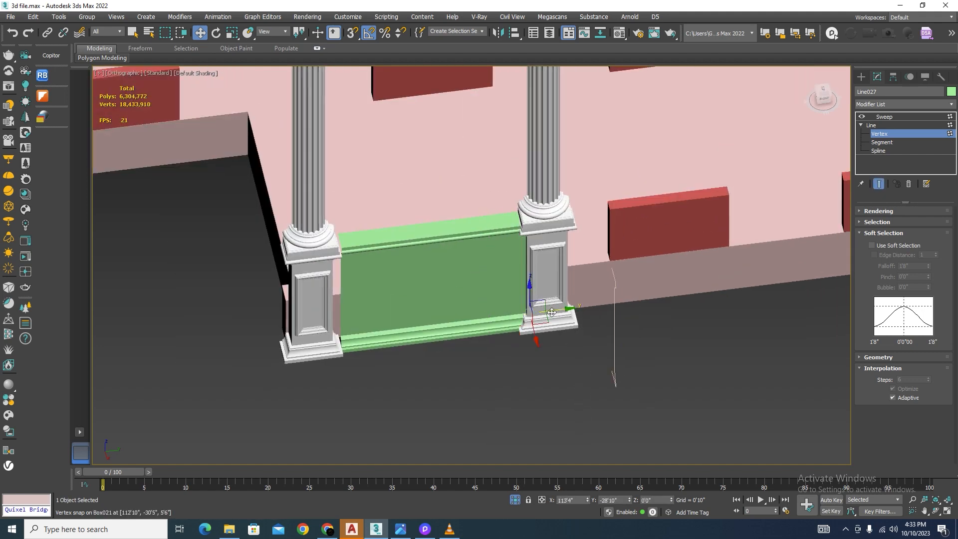
Step: Extend the base line's left end vertex into the left column's base
left_click_drag(386, 179, 295, 402)
left_click_drag(366, 334, 358, 335)
scroll(396, 280, "down", 5)
middle_click_drag(397, 282, 465, 339, "alt")
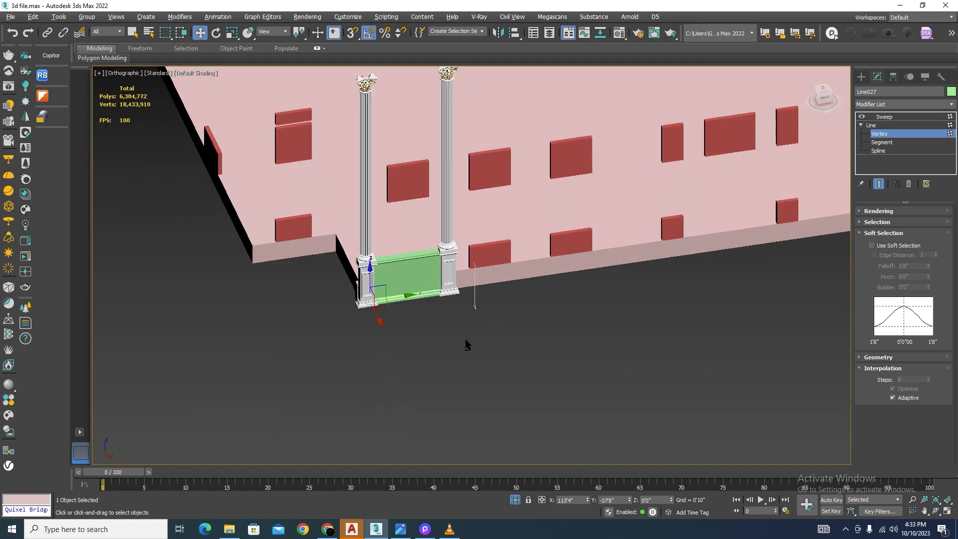
Step: Return to the panel's Sweep modifier and exit isolation to show the whole facade
scroll(414, 288, "up", 5)
left_click(885, 116)
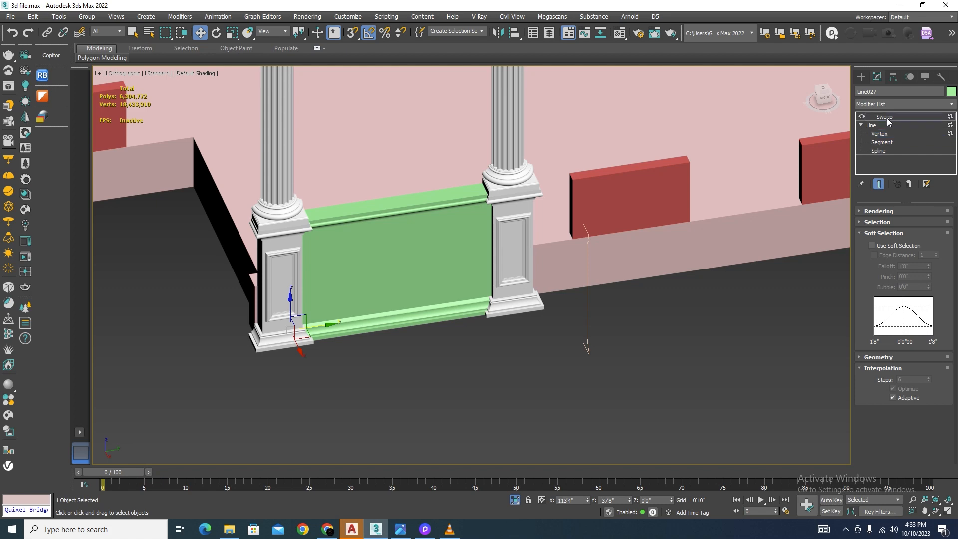
left_click(515, 499)
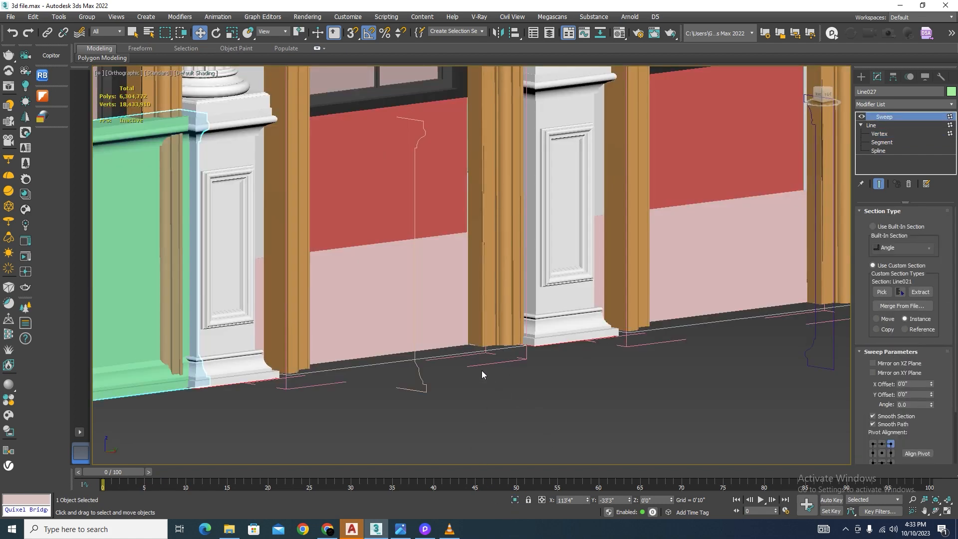
scroll(481, 370, "down", 4)
scroll(537, 405, "up", 2)
middle_click_drag(510, 415, 519, 430, "alt")
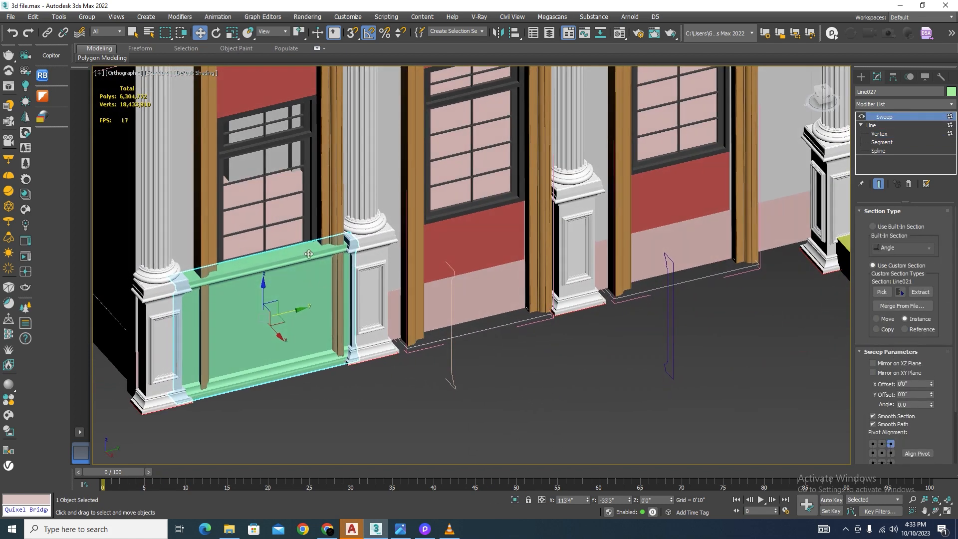
Step: Examine how the base panel fits against the window, pilasters and columns of the facade
left_click(312, 223)
scroll(314, 225, "down", 5)
middle_click_drag(379, 355, 357, 334, "alt")
scroll(306, 258, "up", 2)
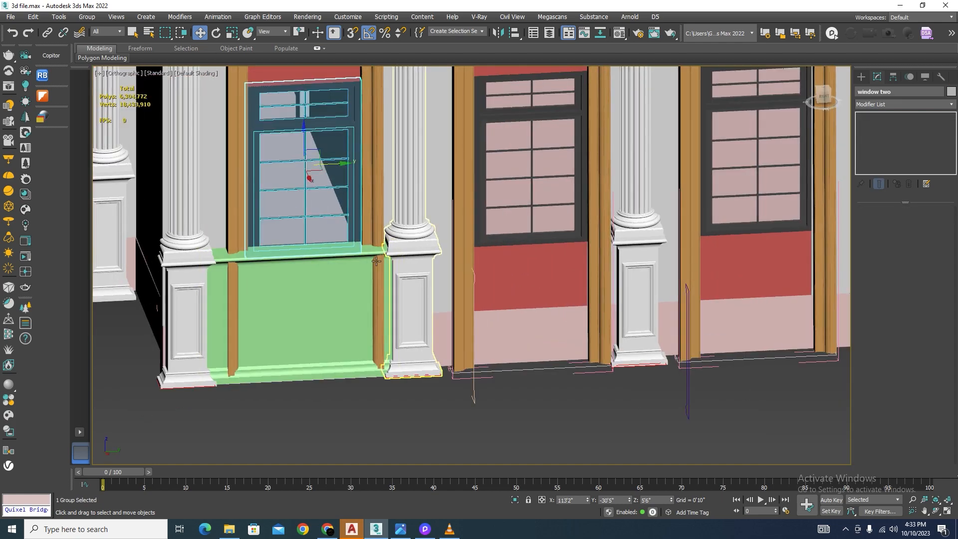
left_click(315, 271)
middle_click_drag(316, 271, 405, 251, "alt")
scroll(405, 251, "up", 2)
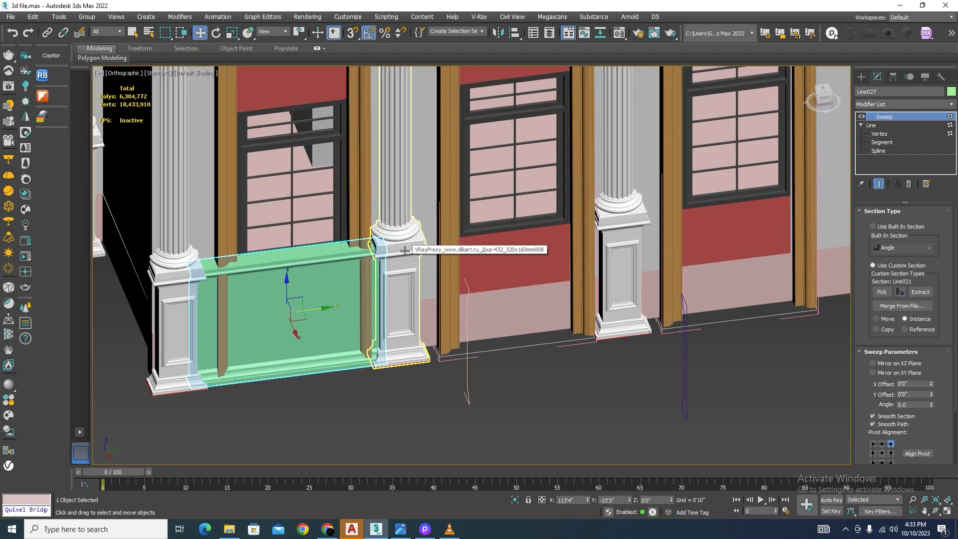
scroll(414, 250, "down", 5)
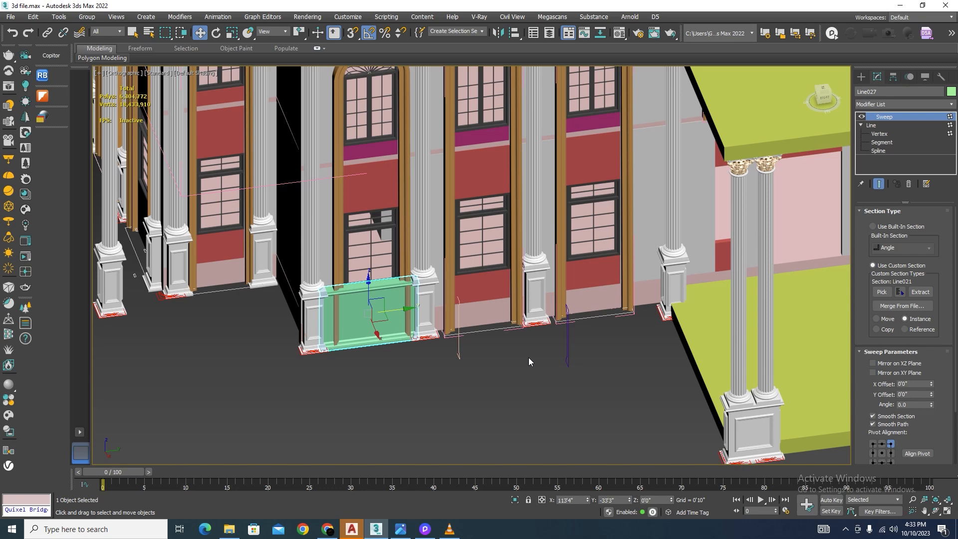
scroll(394, 287, "up", 5)
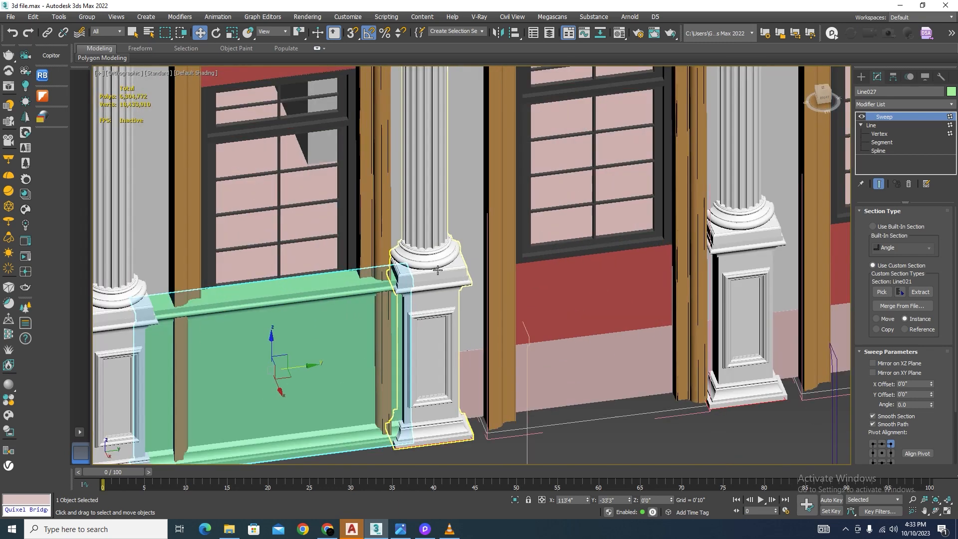
Step: Isolate the base panel together with the two columns on either side of it
scroll(376, 291, "down", 3)
scroll(375, 364, "up", 2)
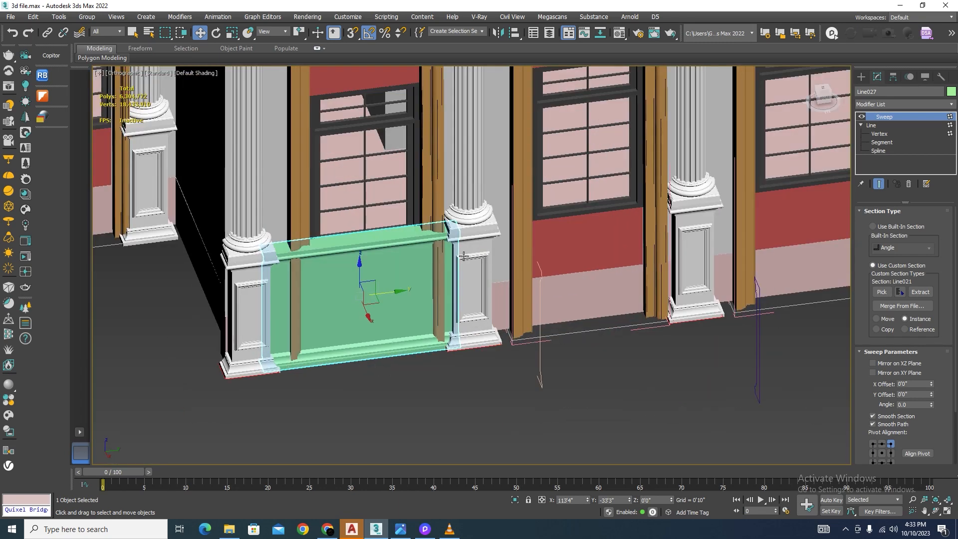
scroll(449, 227, "up", 5)
scroll(449, 227, "up", 2)
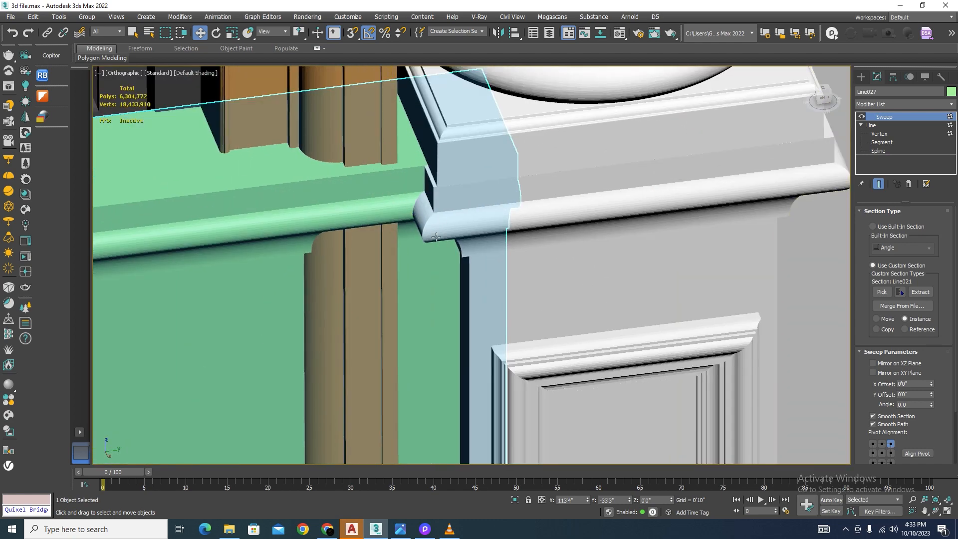
scroll(414, 207, "down", 8)
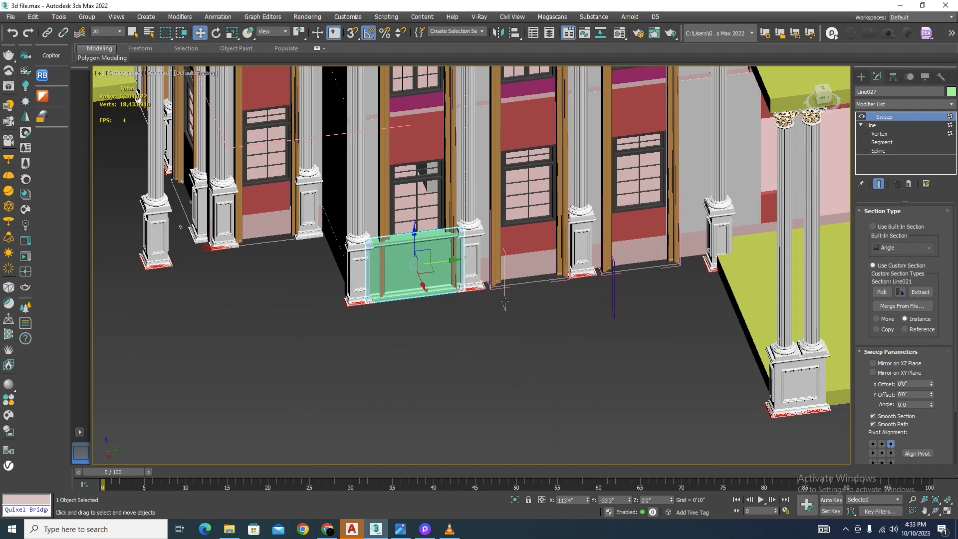
left_click(511, 354)
scroll(426, 217, "up", 3)
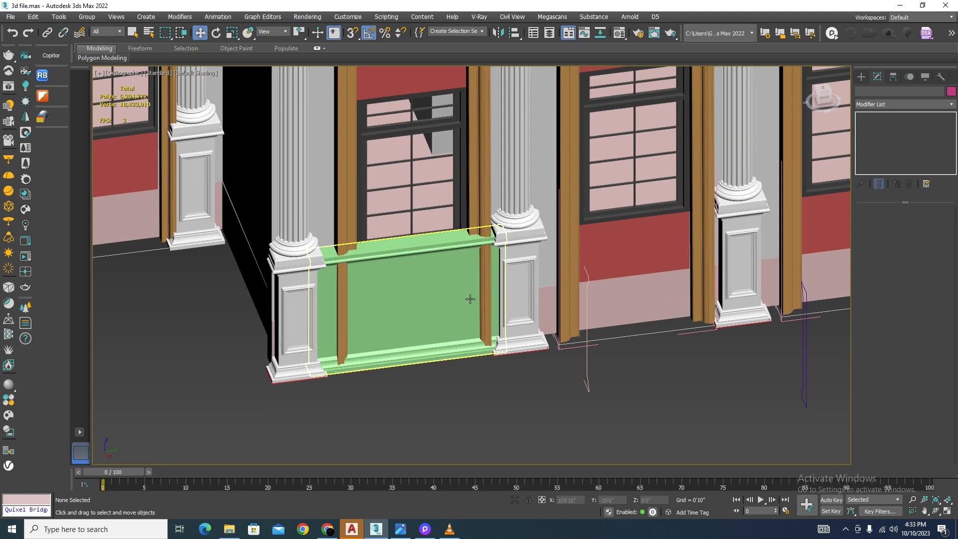
left_click(468, 279)
left_click(513, 243, "ctrl")
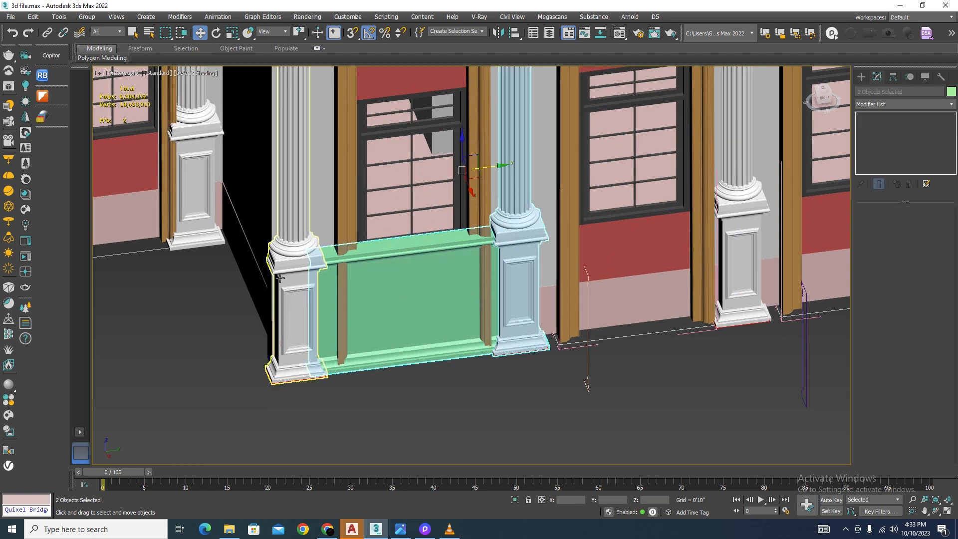
left_click(302, 263, "ctrl")
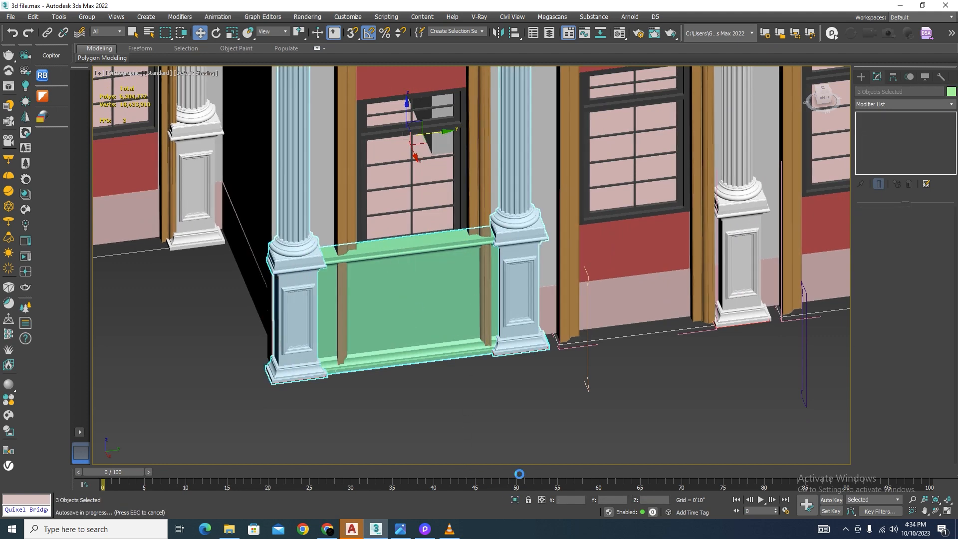
scroll(519, 340, "down", 3)
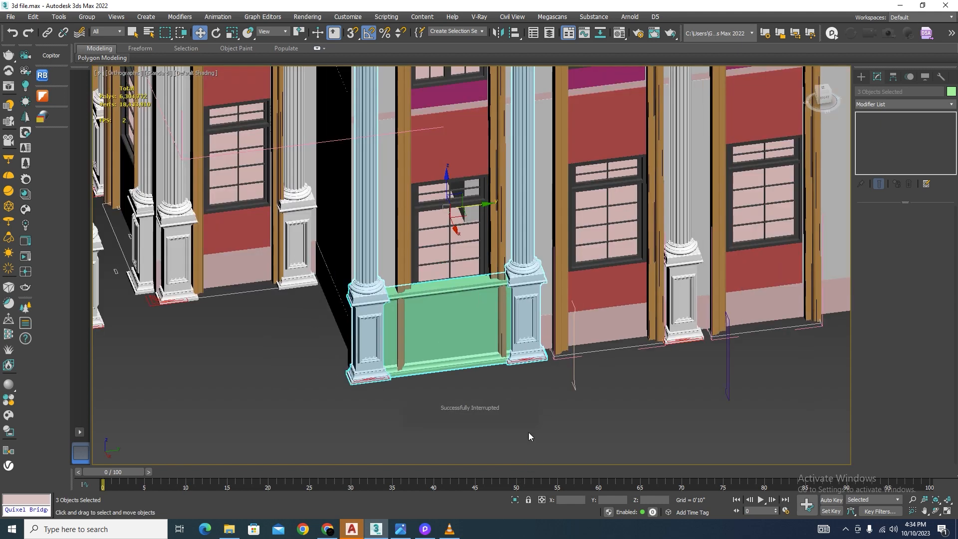
key("alt+q")
left_click(571, 423)
scroll(570, 424, "up", 3)
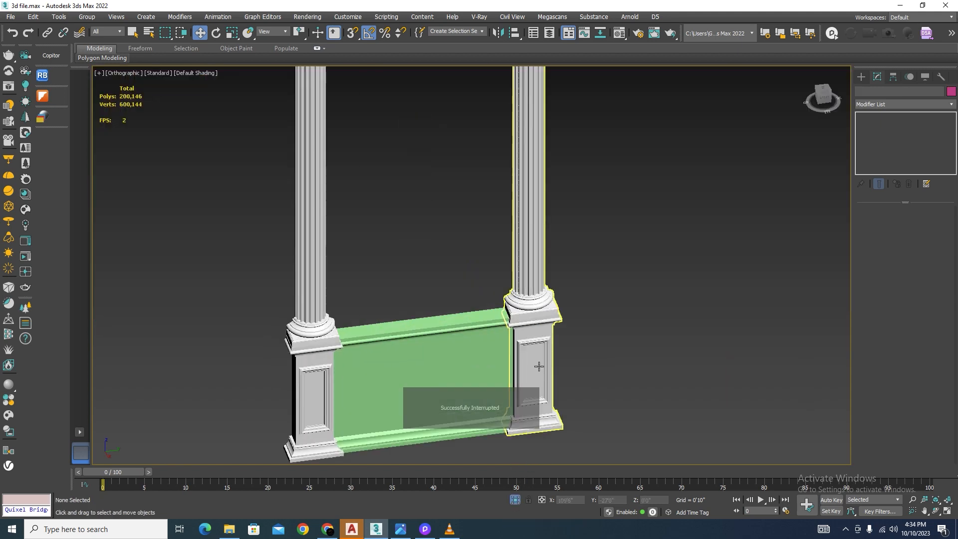
Step: Convert the right column's proxy to an Editable Mesh and attach the left column to it
left_click(529, 209)
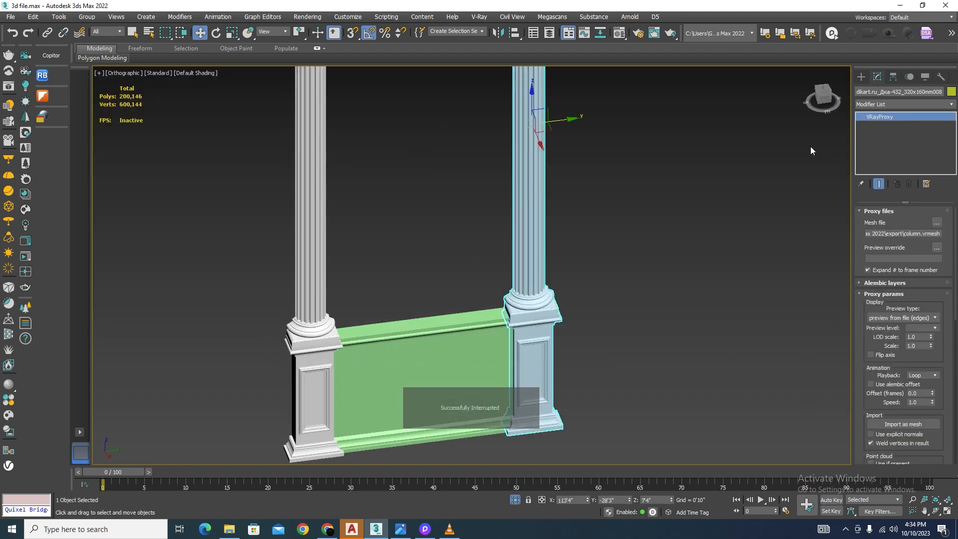
right_click(525, 228)
mouse_move(558, 338)
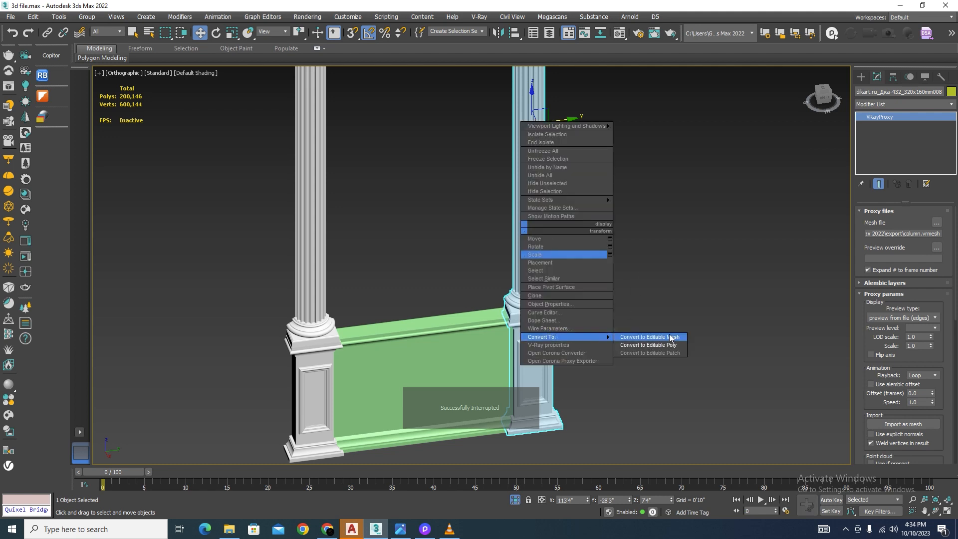
left_click(670, 338)
left_click(884, 387)
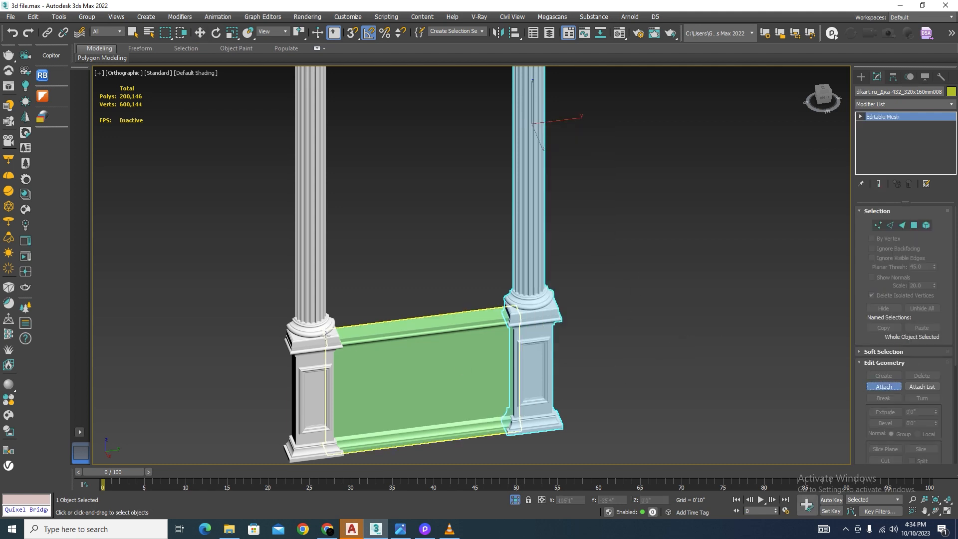
left_click(320, 325)
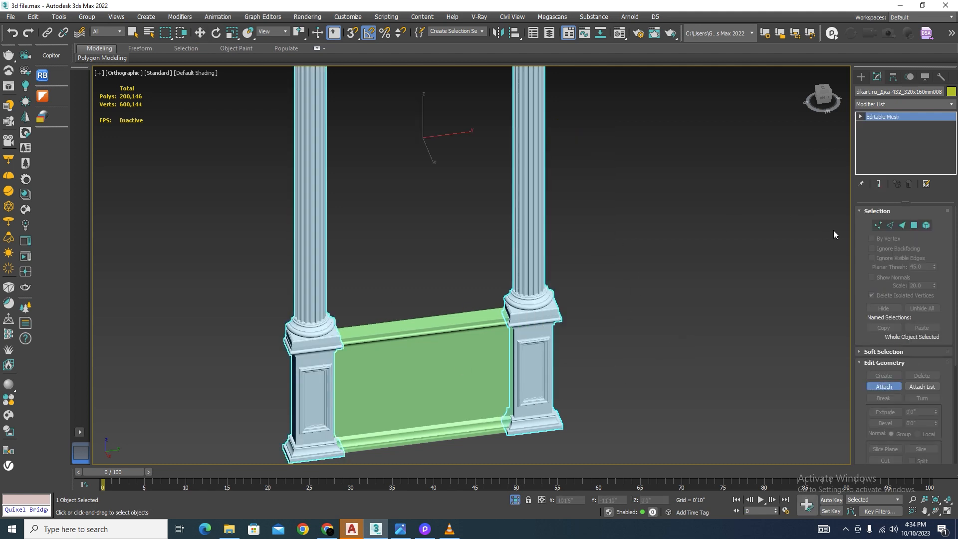
Step: In the Left view, lower the vertices of both columns' pedestal caps by about 1'1", then finish vertex editing
left_click(878, 225)
key("f")
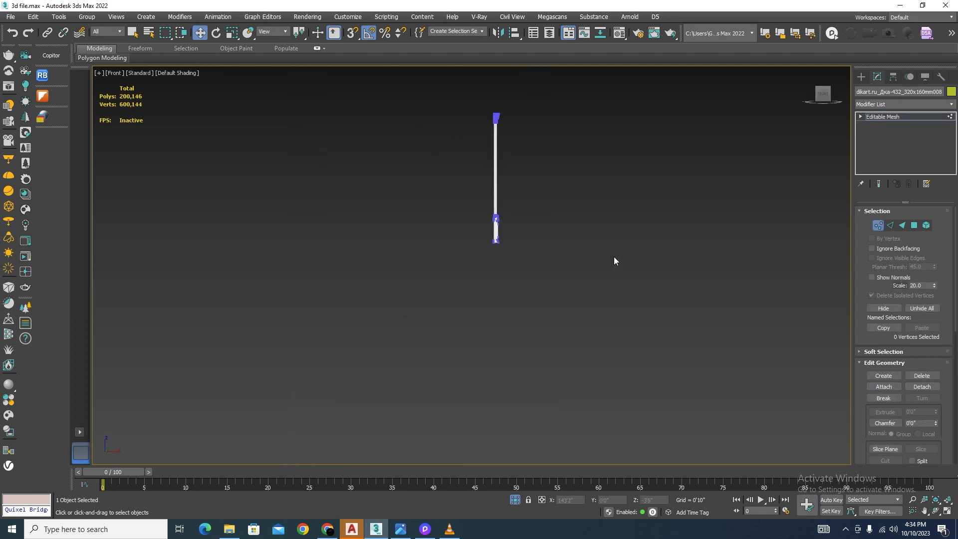
key("l")
scroll(451, 272, "up", 5)
left_click_drag(646, 209, 290, 300)
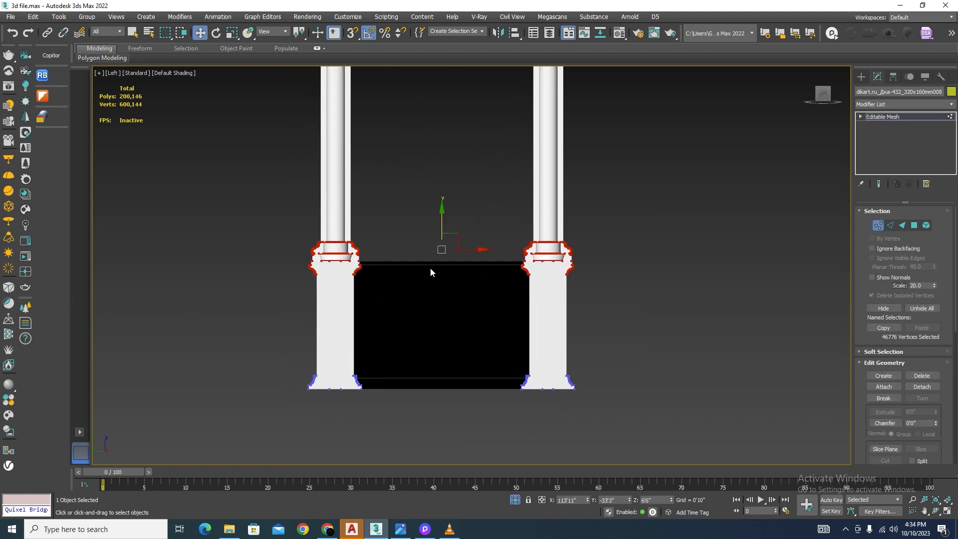
left_click_drag(439, 225, 453, 247)
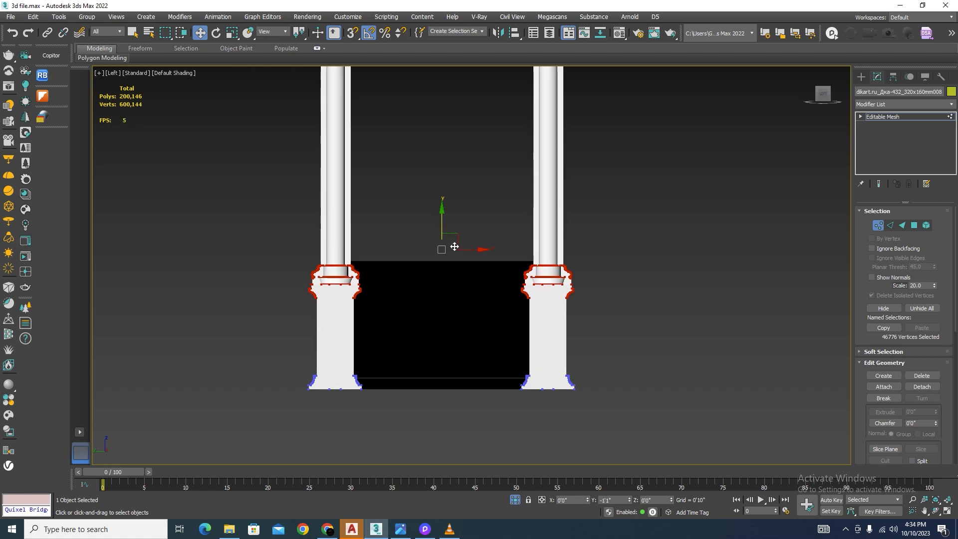
left_click(871, 227)
scroll(619, 319, "down", 5)
left_click(636, 365)
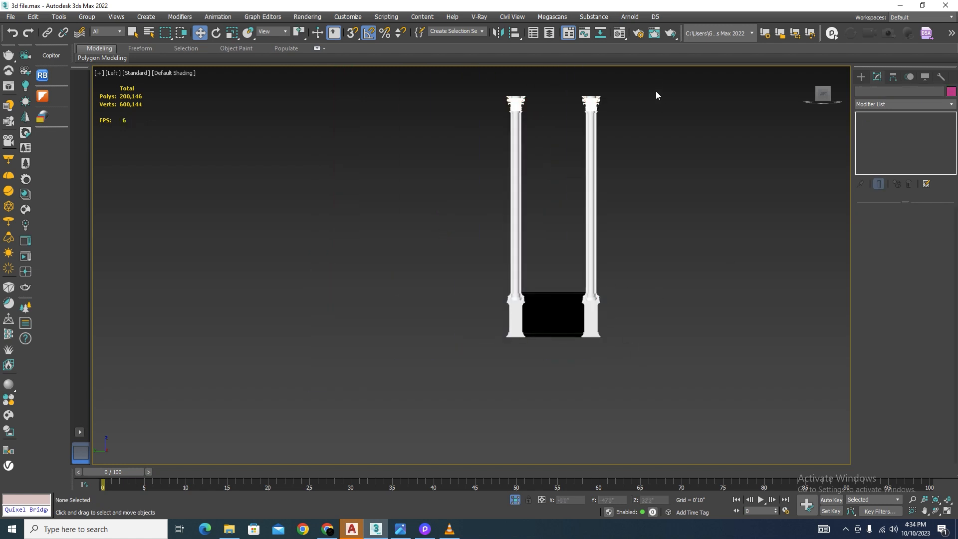
Step: Bring back the full facade, add the window above the panel to the selection, and isolate it with the panel and columns
left_click_drag(444, 404, 445, 403)
left_click(518, 500)
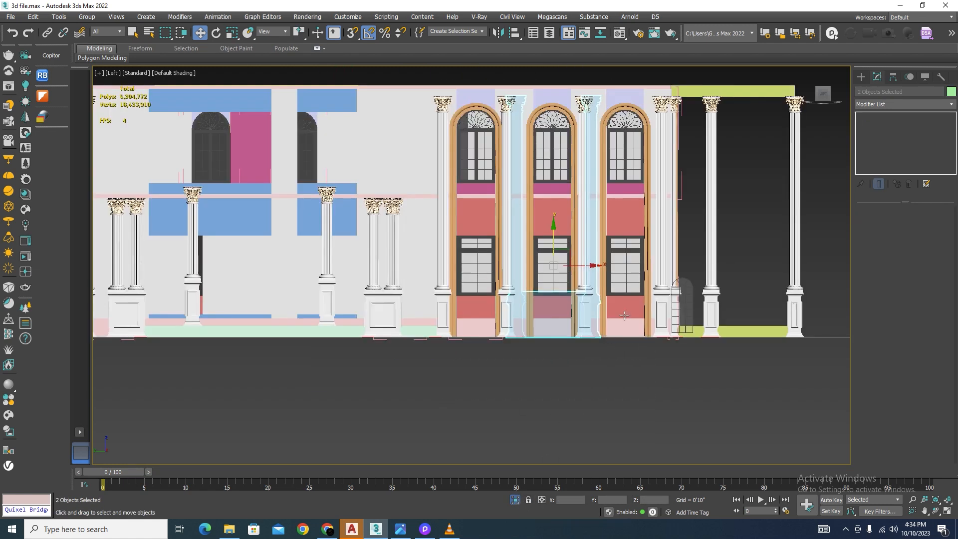
middle_click_drag(587, 354, 457, 359, "alt")
scroll(545, 313, "up", 9)
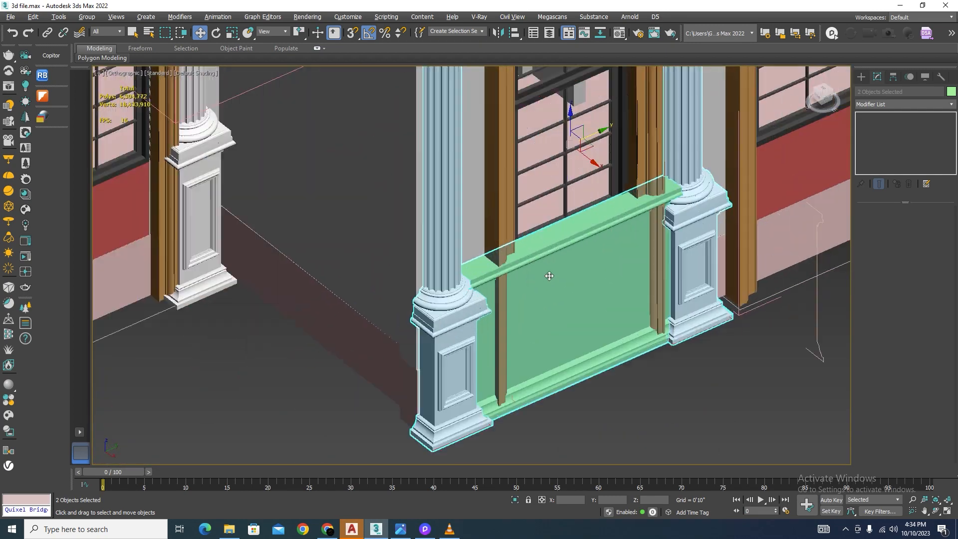
left_click(529, 171, "ctrl")
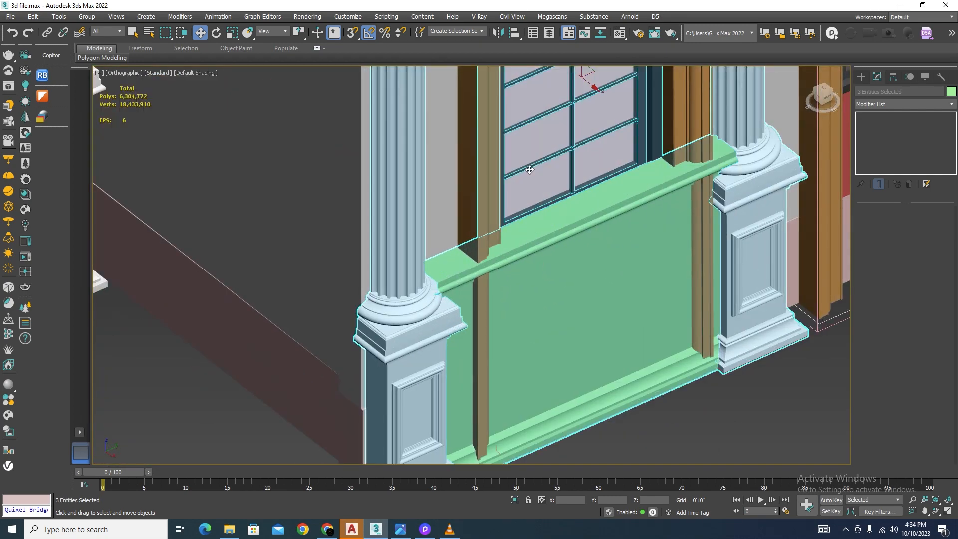
scroll(529, 170, "down", 3)
left_click(515, 500)
left_click(678, 399)
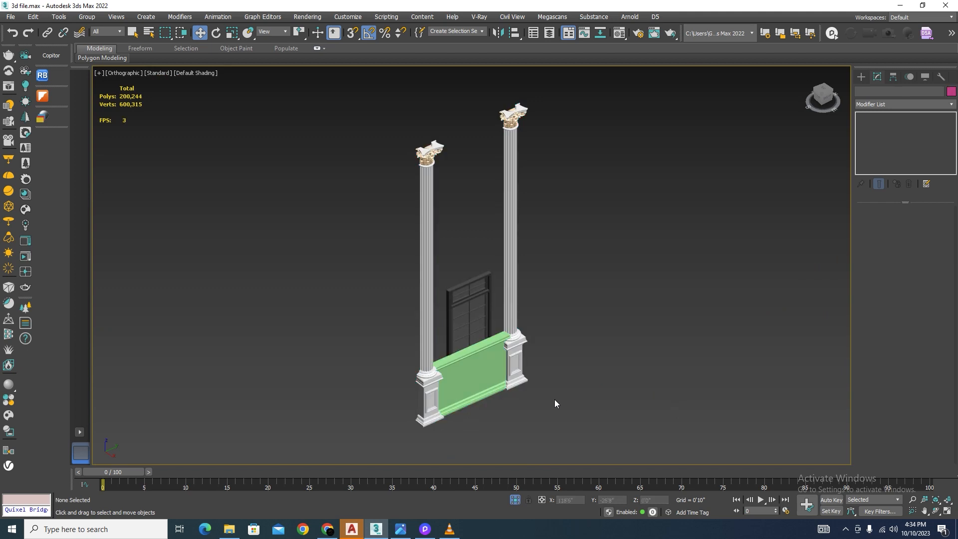
Step: In the Left wireframe view, place one independent copy of the base panel to the right of the columns
scroll(494, 399, "up", 4)
key("l")
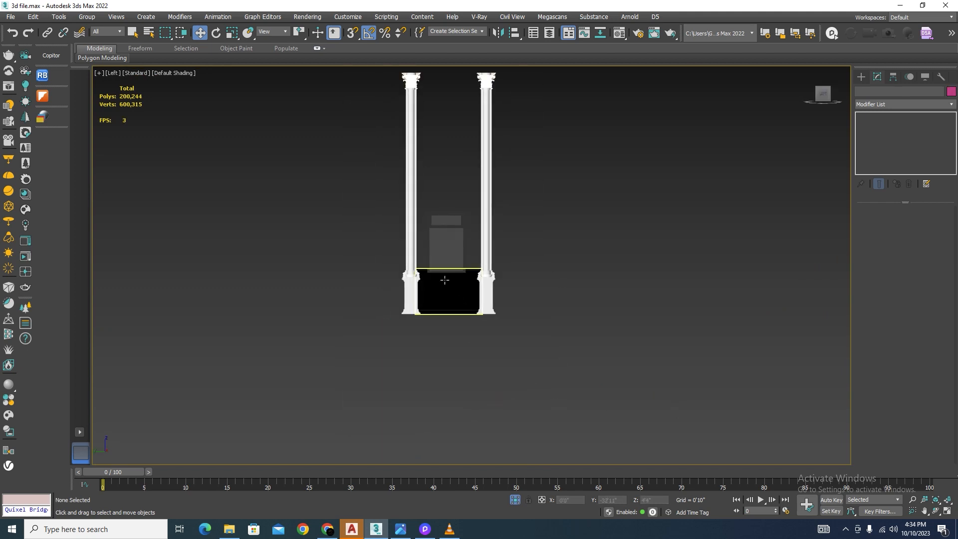
scroll(481, 316, "up", 5)
key("F3")
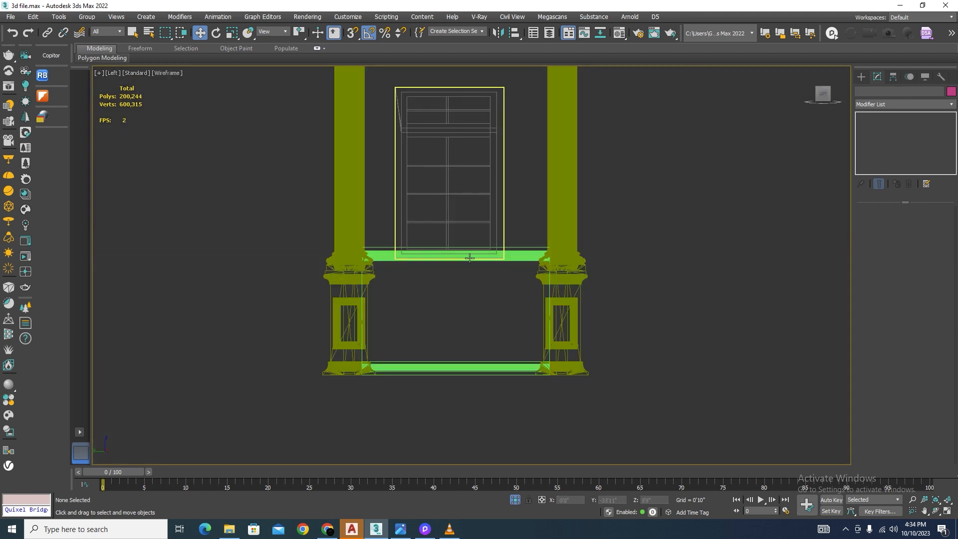
left_click(526, 256)
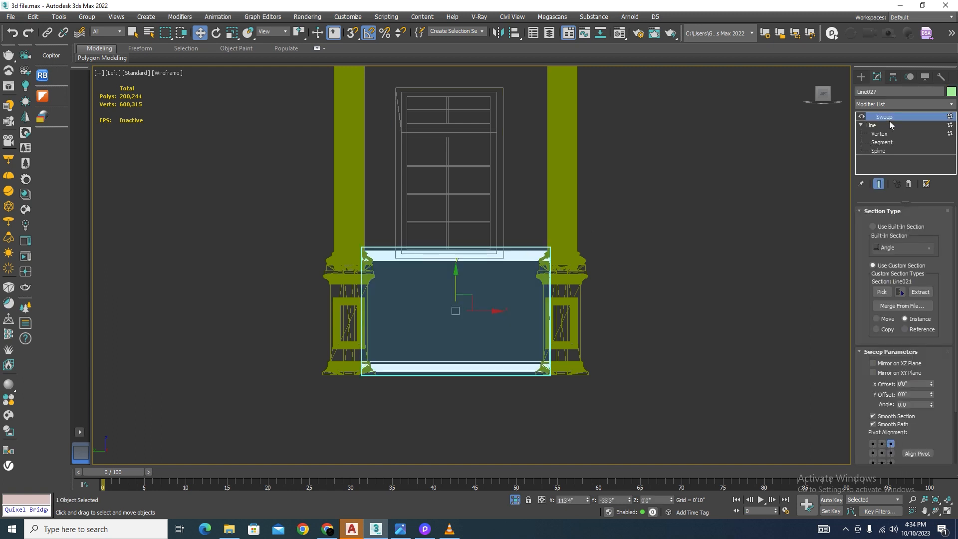
middle_click_drag(485, 298, 487, 302)
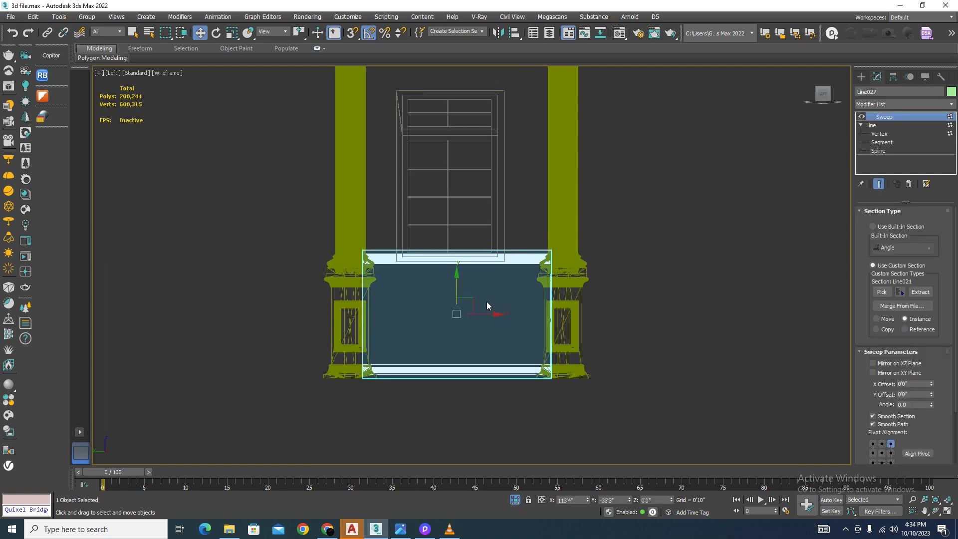
left_click_drag(483, 315, 822, 313, "shift")
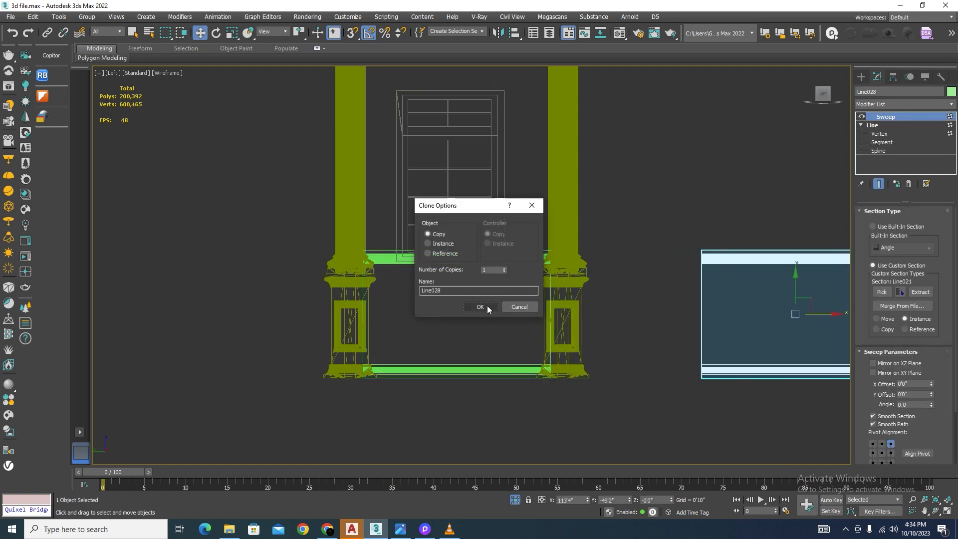
left_click(487, 305)
left_click(510, 440)
Step: Convert the original base panel between the columns to an Editable Poly
left_click(524, 267)
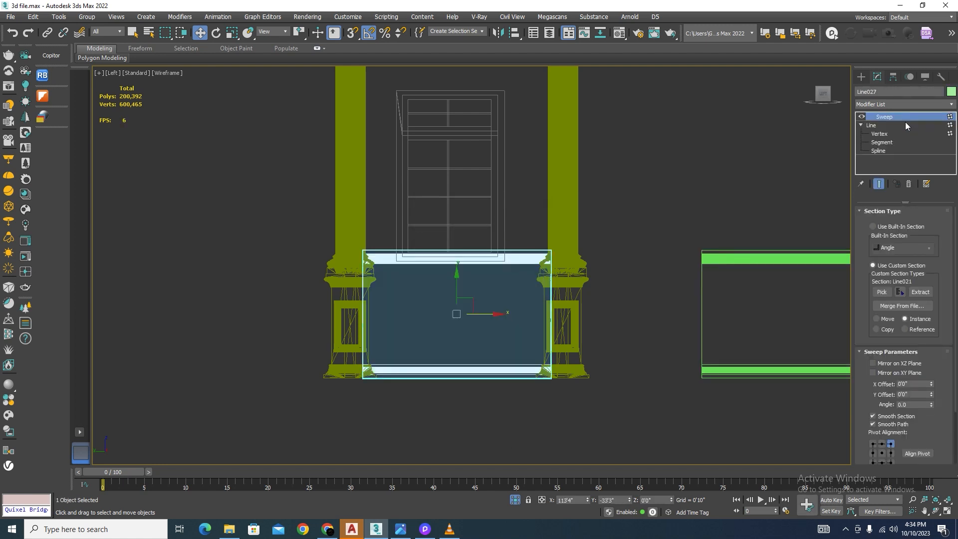
right_click(604, 149)
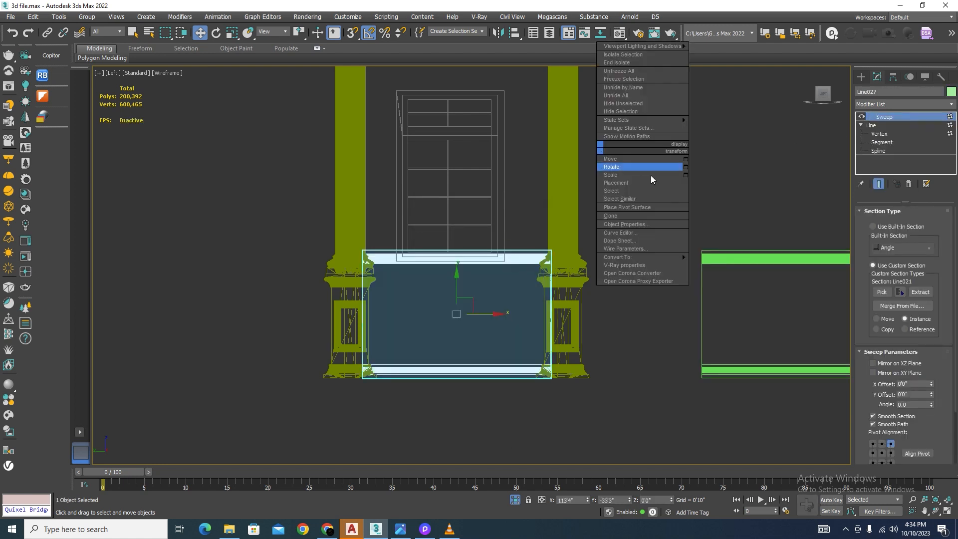
mouse_move(631, 257)
left_click(738, 264)
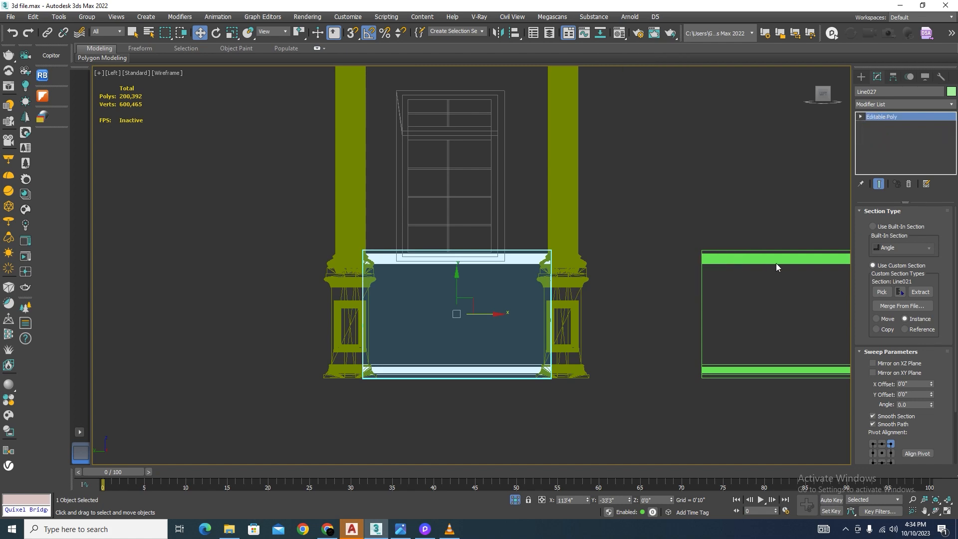
Step: Lower the panel's upper moulding vertices, snapping its top edge to the bottom of the window frame, and finish vertex editing
left_click(878, 222)
left_click_drag(642, 216, 207, 293)
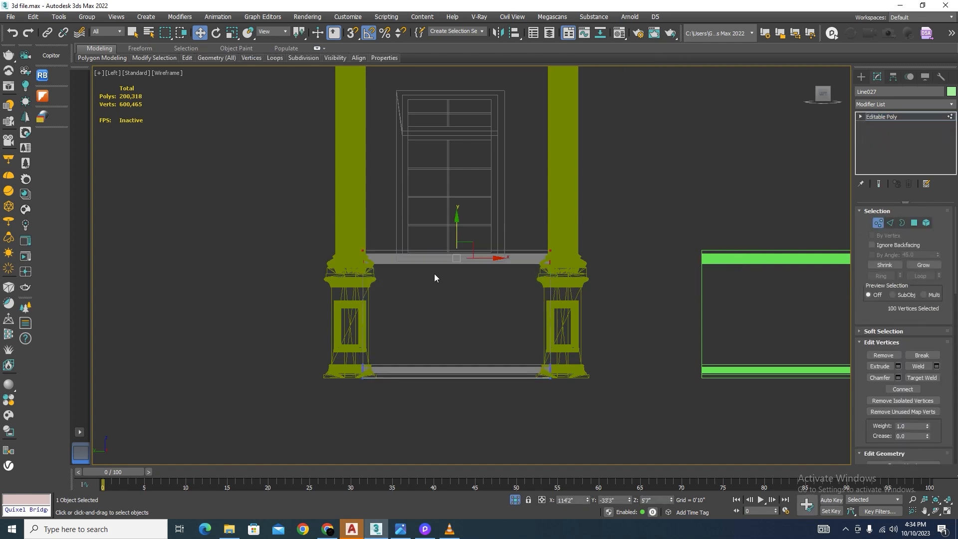
scroll(443, 265, "up", 3)
left_click_drag(469, 221, 484, 262)
scroll(304, 262, "up", 5)
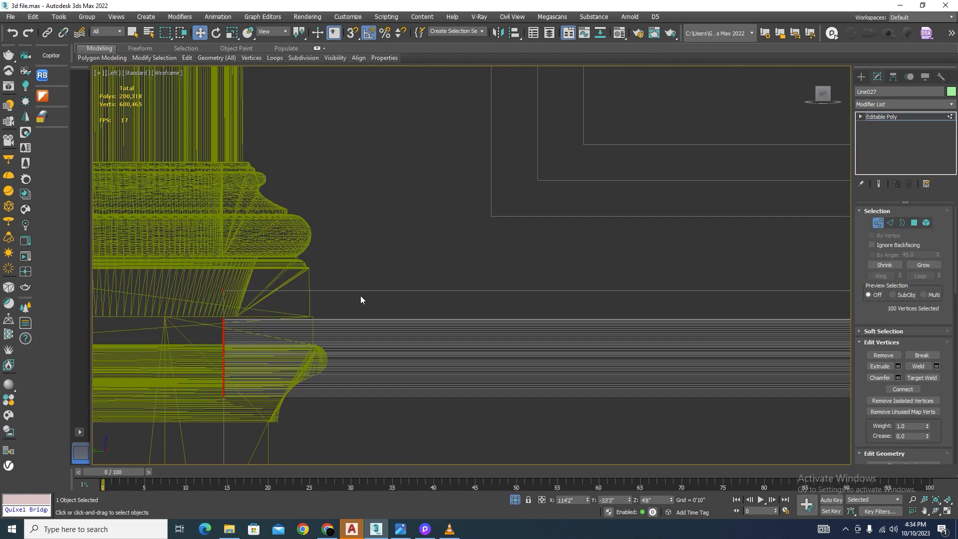
key("s")
left_click_drag(228, 292, 492, 219)
scroll(291, 215, "down", 9)
scroll(394, 279, "up", 5)
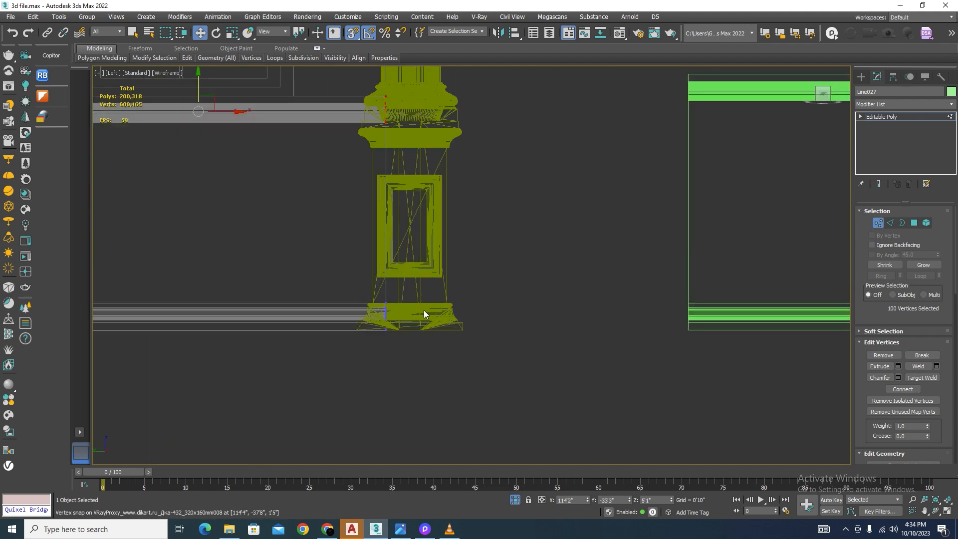
left_click(882, 224)
left_click(489, 367)
Step: Lower the columns' vertices above the pedestal shafts, snapping the pedestal cap mouldings level with the base panel's upper moulding
scroll(547, 377, "down", 2)
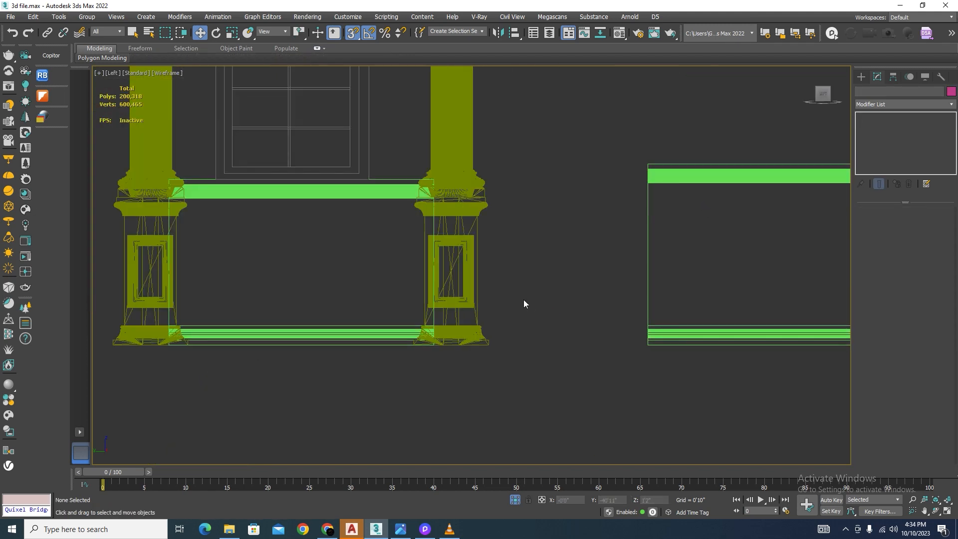
scroll(441, 229, "up", 2)
left_click(446, 233)
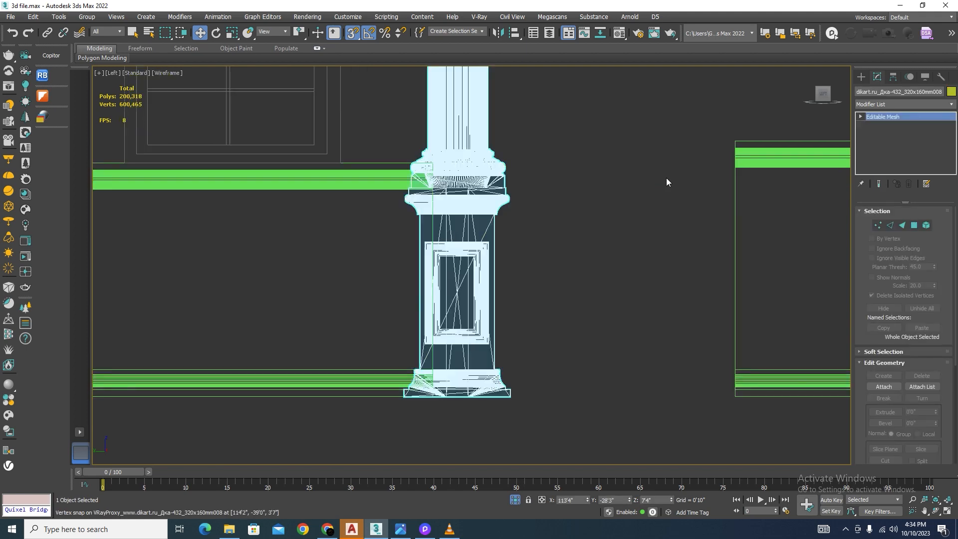
left_click(874, 224)
scroll(582, 178, "down", 2)
scroll(381, 157, "up", 2)
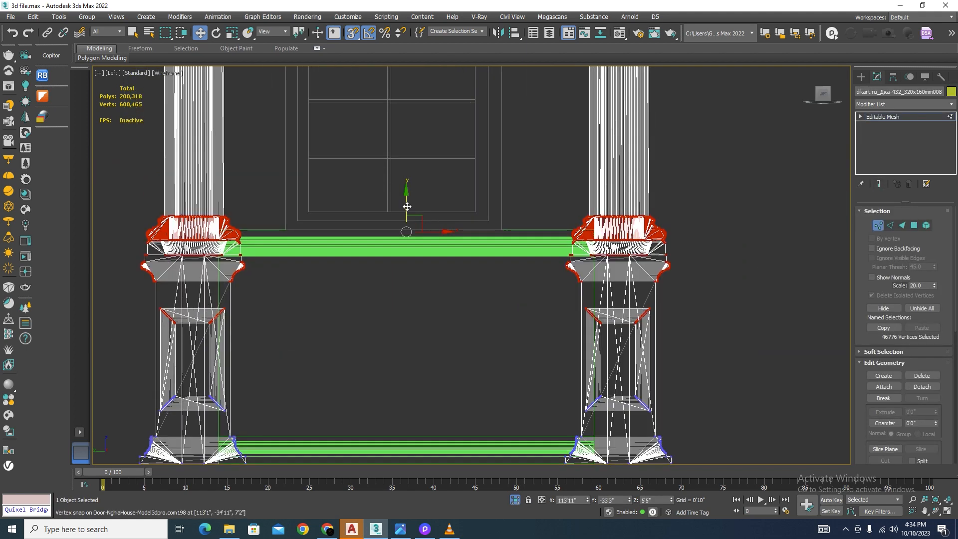
scroll(592, 250, "up", 5)
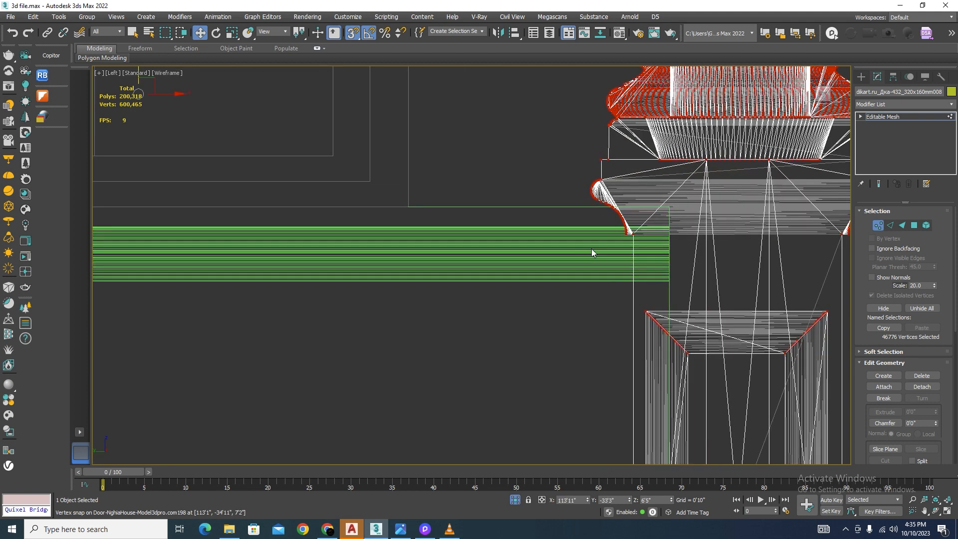
left_click_drag(653, 230, 703, 297)
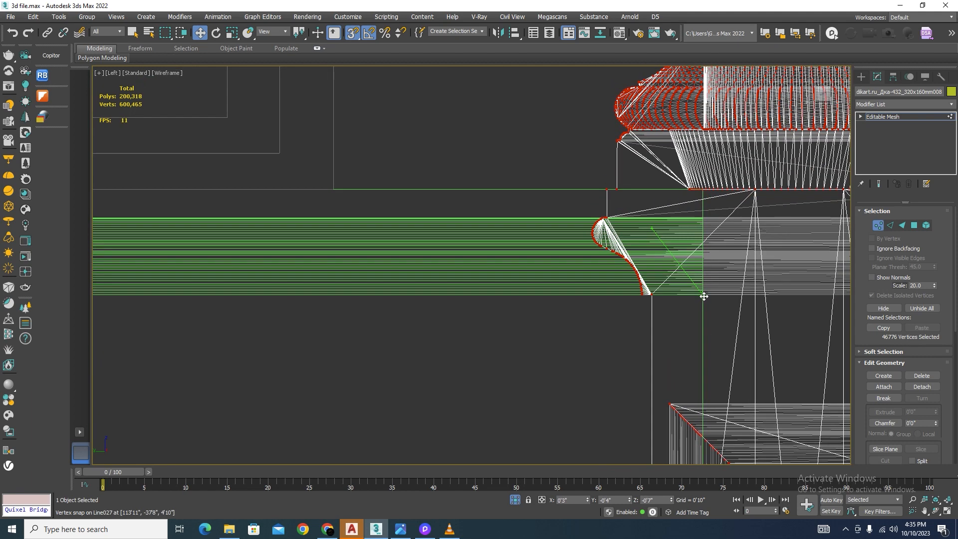
Step: Finish vertex editing on the columns and bring back the full facade in a shaded orthographic view
key("F3")
scroll(507, 202, "down", 6)
mouse_move(508, 201)
middle_mouse_down("alt")
mouse_move(514, 292)
mouse_move(384, 294)
mouse_move(415, 281)
middle_mouse_up("alt")
scroll(415, 281, "down", 4)
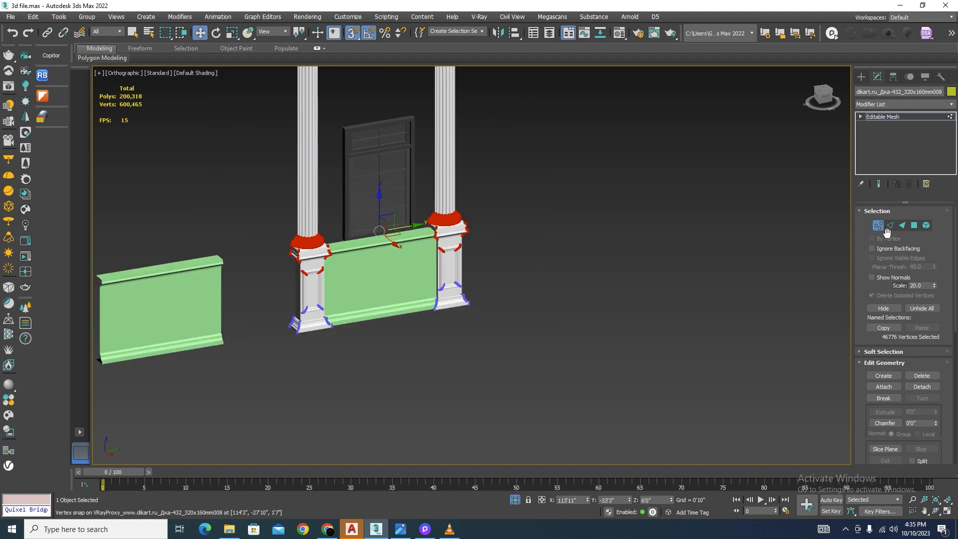
key("1")
left_click(515, 499)
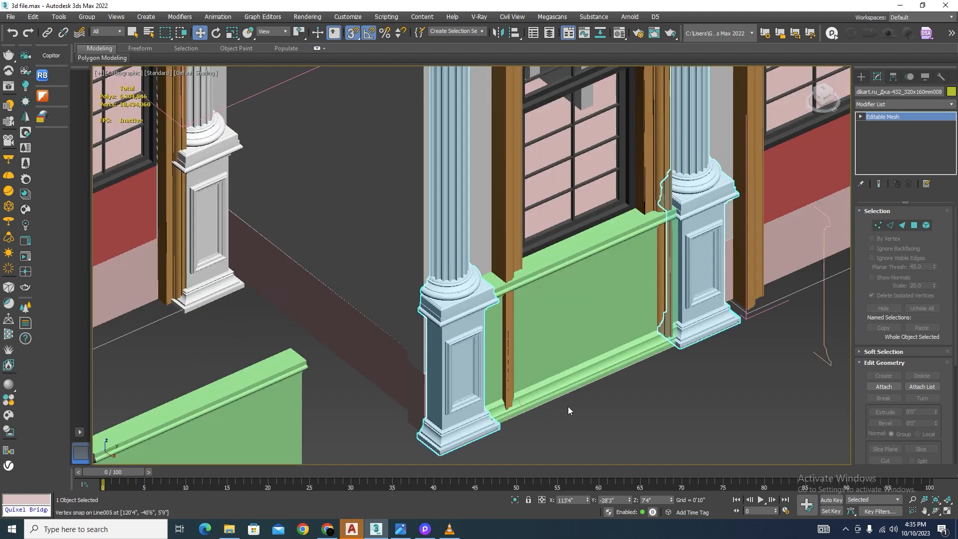
Step: With the sweep result shown, raise the arched window surround's two bottom spline vertices to the panel's top edge and finish vertex editing
left_click(513, 244)
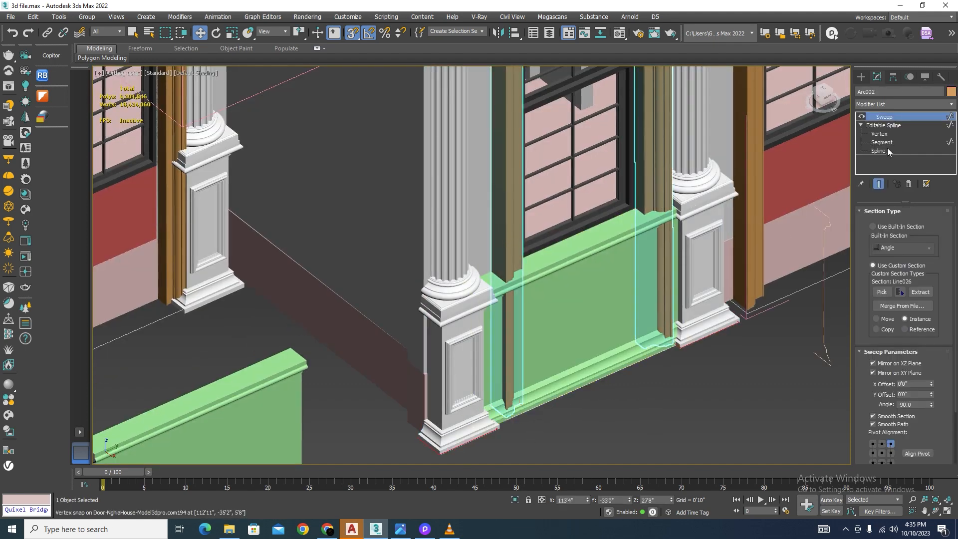
left_click(878, 134)
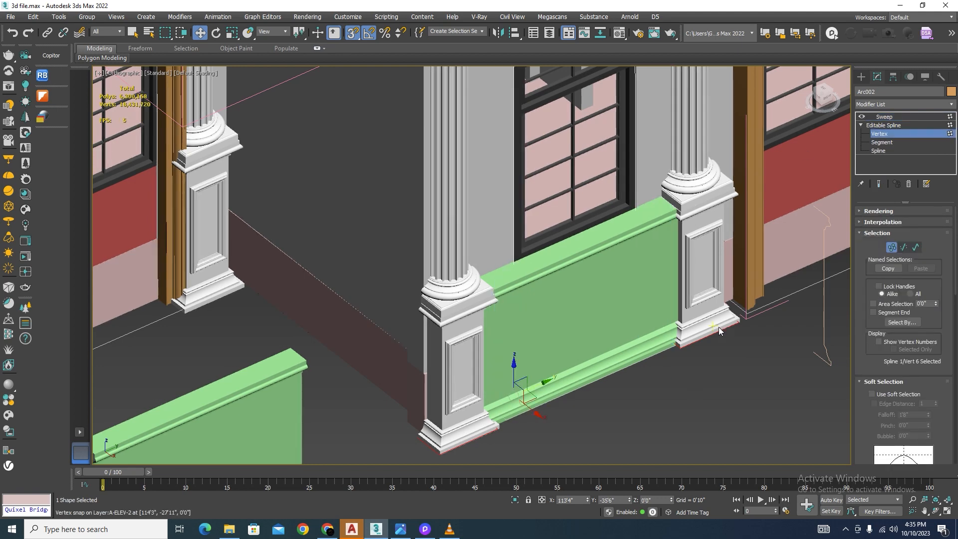
scroll(617, 300, "down", 5)
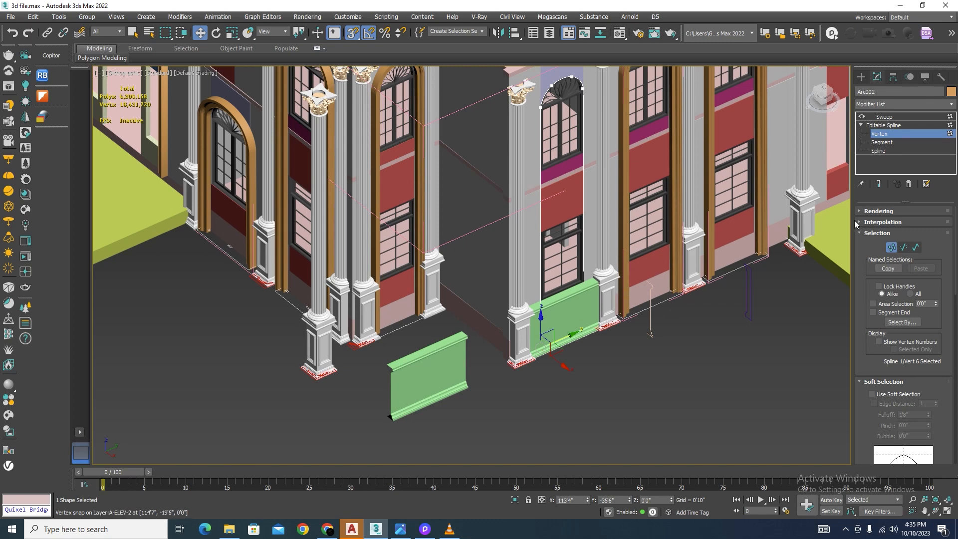
left_click(878, 185)
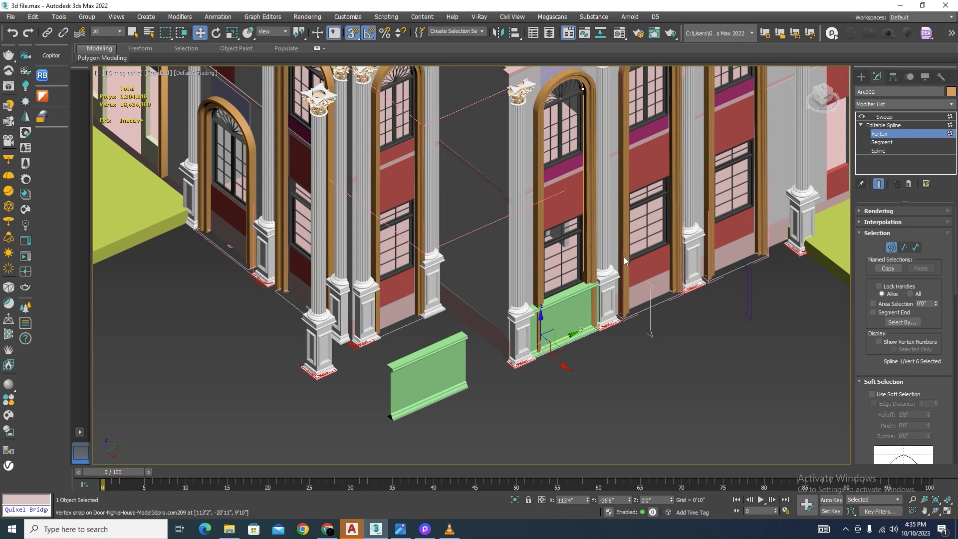
scroll(624, 257, "up", 2)
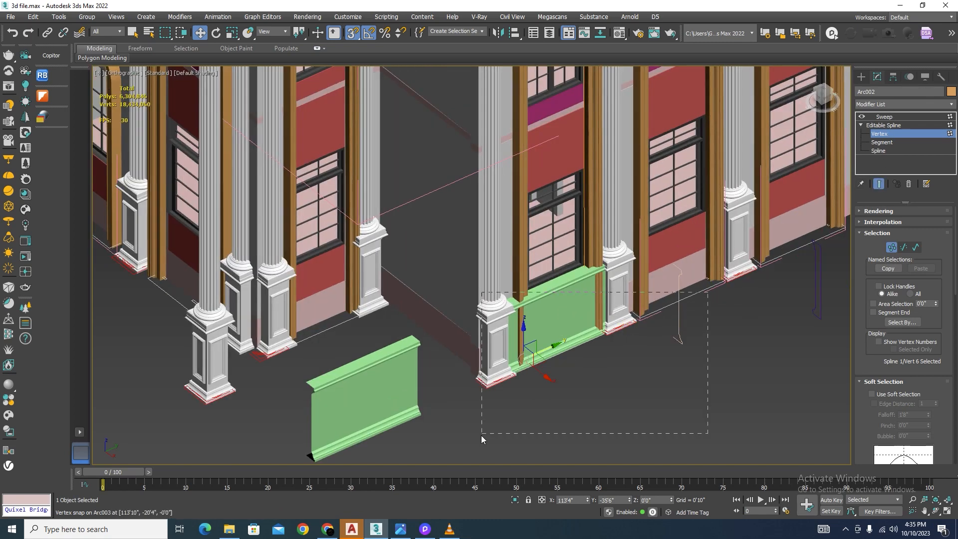
left_click_drag(481, 435, 481, 435)
scroll(581, 369, "up", 4)
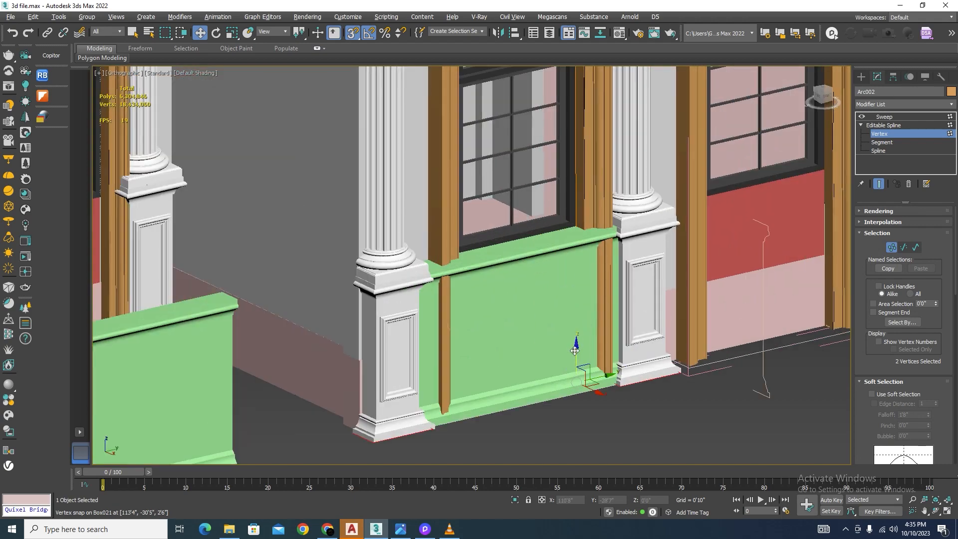
left_click_drag(575, 351, 619, 224)
scroll(560, 326, "down", 3)
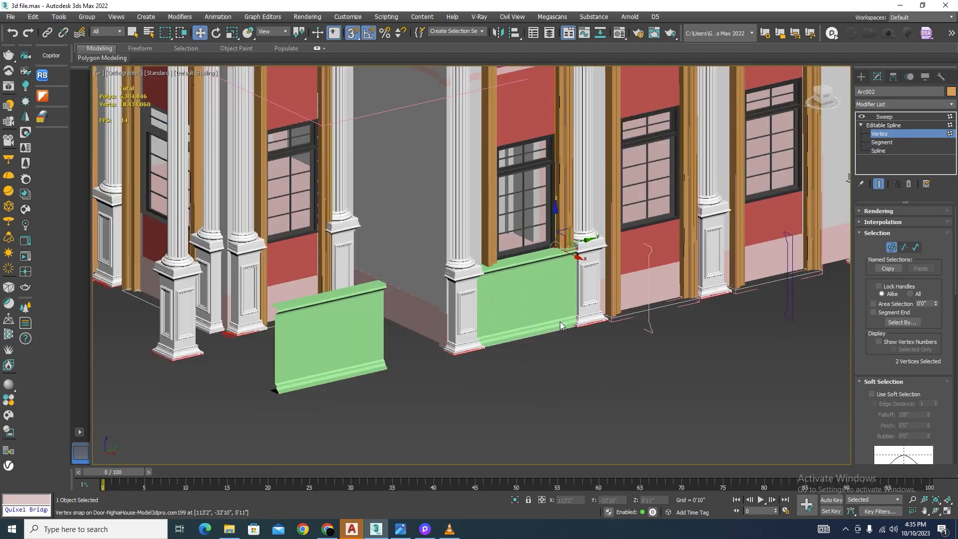
middle_click_drag(560, 325, 508, 358, "alt")
left_click(894, 248)
Step: Check the joints between the panel and the pedestal mouldings, and isolate the base panel in the Left wireframe view
scroll(521, 344, "down", 5)
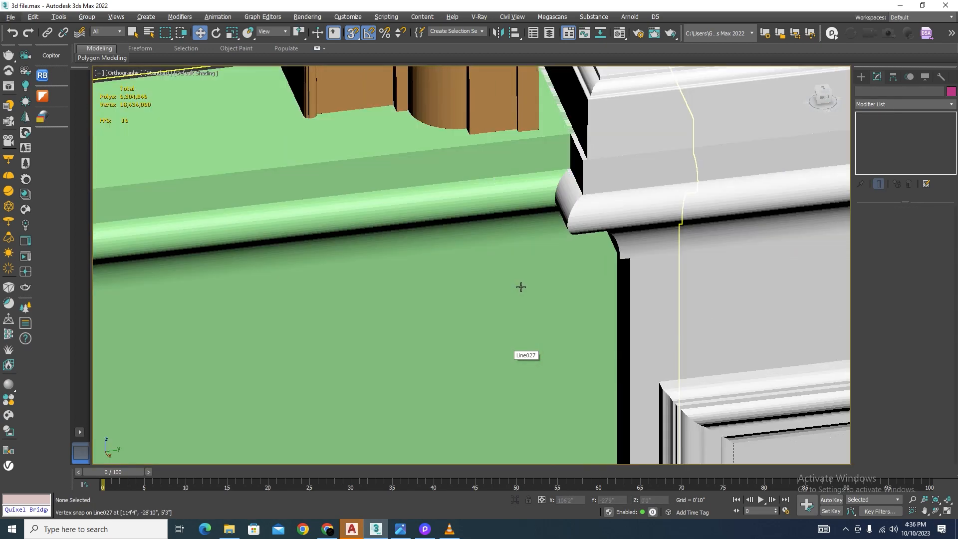
scroll(521, 287, "down", 6)
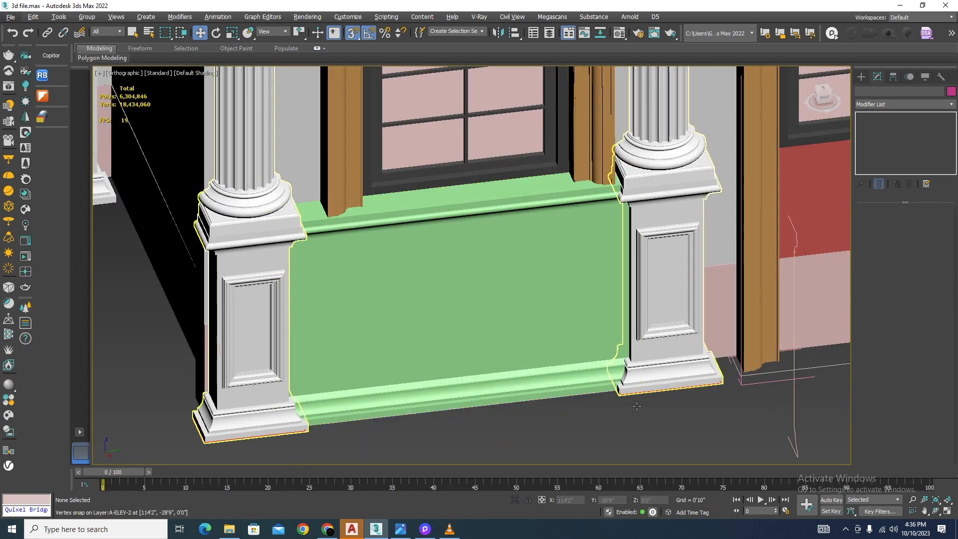
scroll(637, 406, "up", 6)
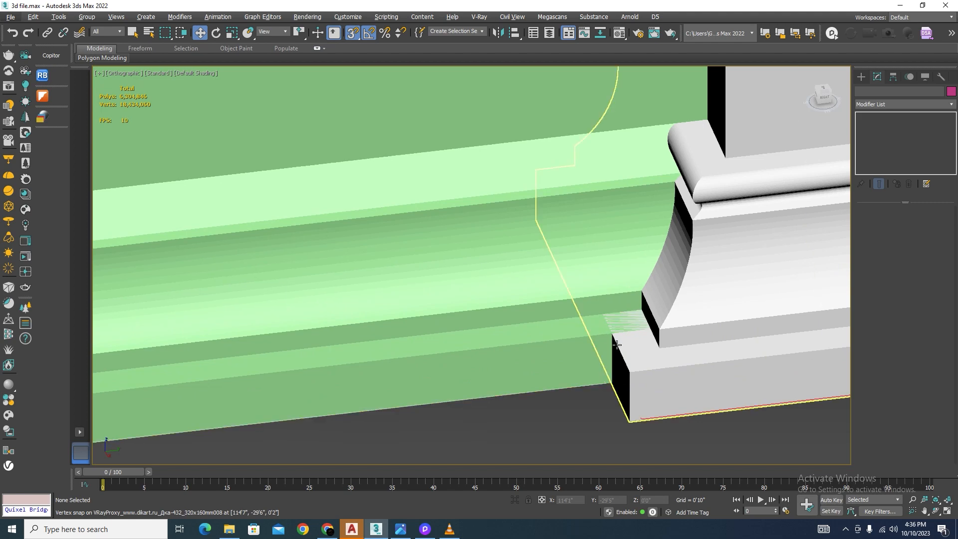
scroll(617, 345, "down", 8)
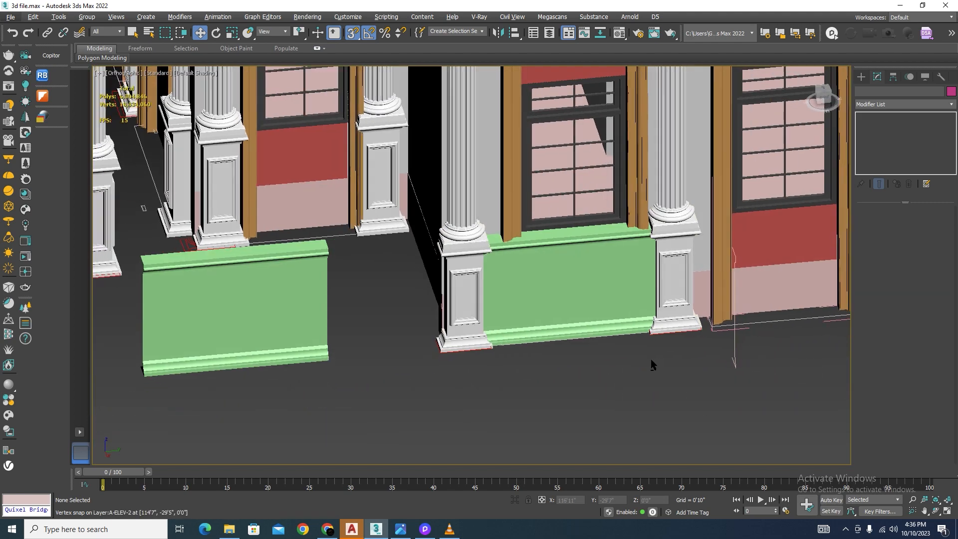
scroll(650, 344, "up", 5)
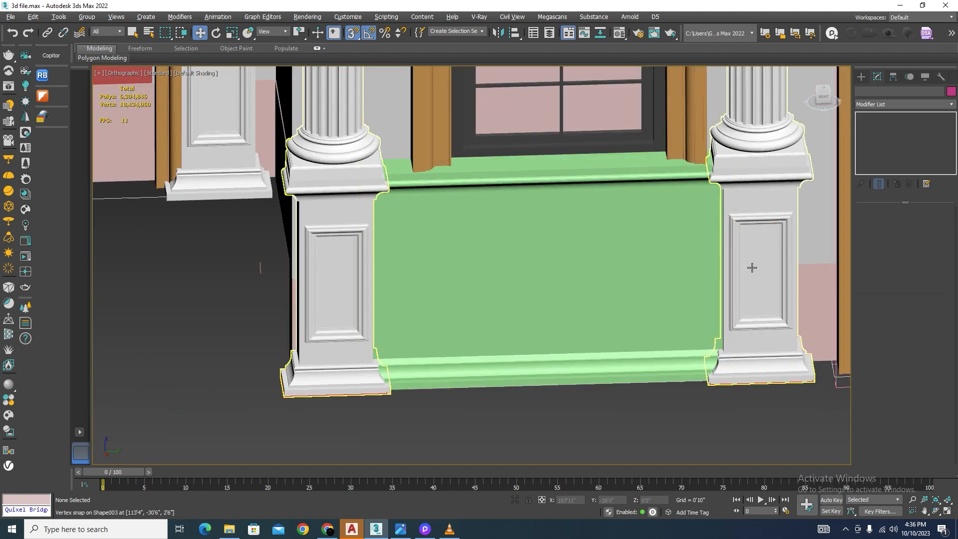
left_click(558, 268)
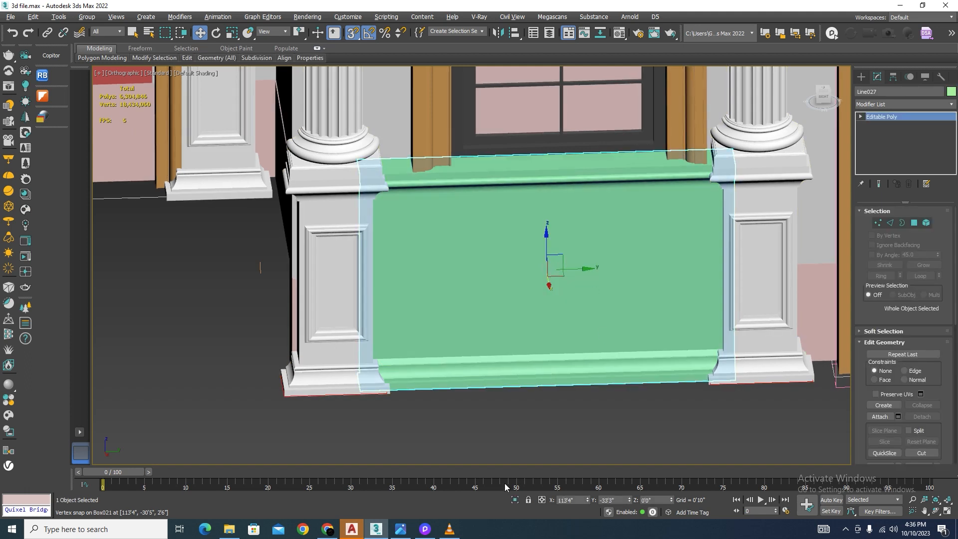
left_click(514, 500)
key("l")
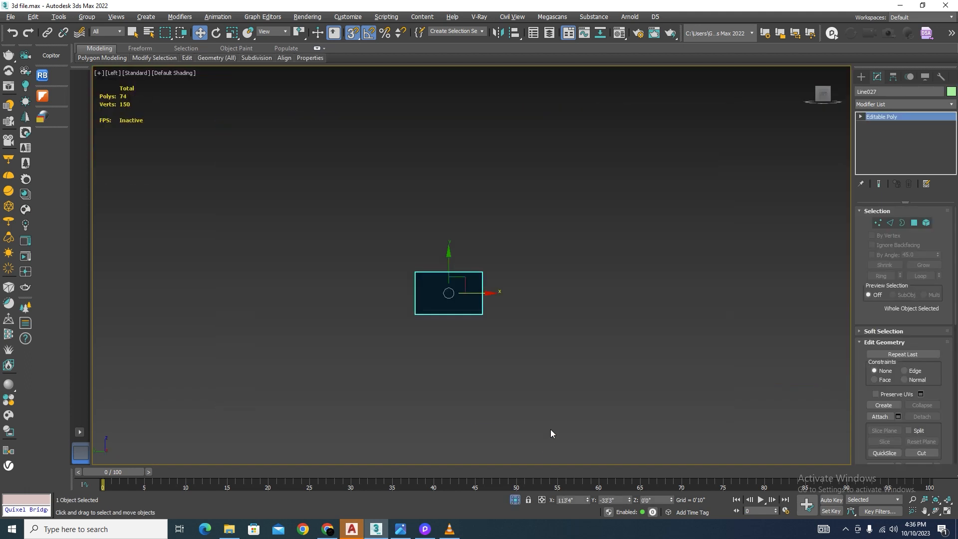
key("F3")
scroll(459, 324, "up", 5)
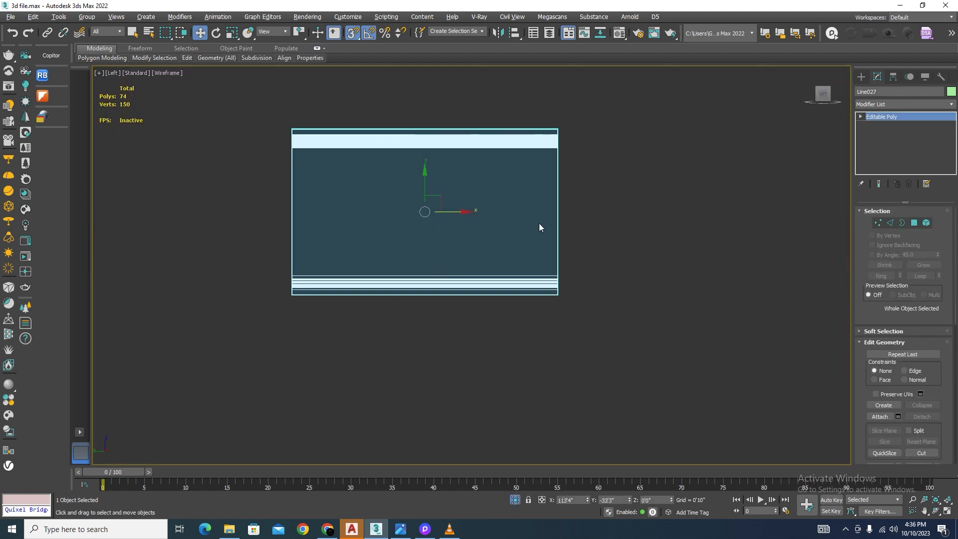
Step: Draw a rectangle about 4'2" by 8'9" over the panel's flat face between its upper and lower mouldings
left_click(860, 76)
left_click(927, 156)
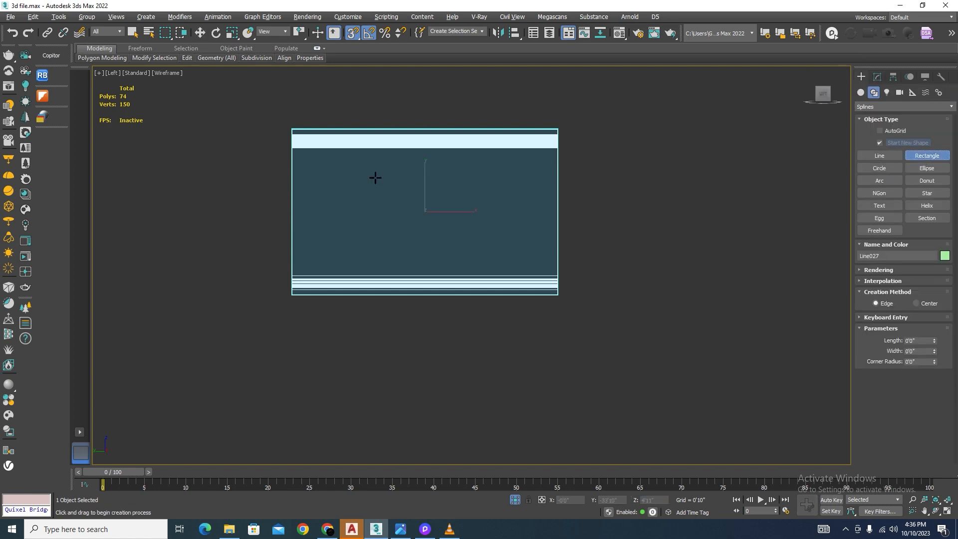
left_click_drag(297, 154, 557, 274)
key("w")
left_click(663, 229)
Step: Bring back the full facade in shaded view, add the columns to the panel and rectangle selection, isolate them, and clear the selection
key("ctrl+a")
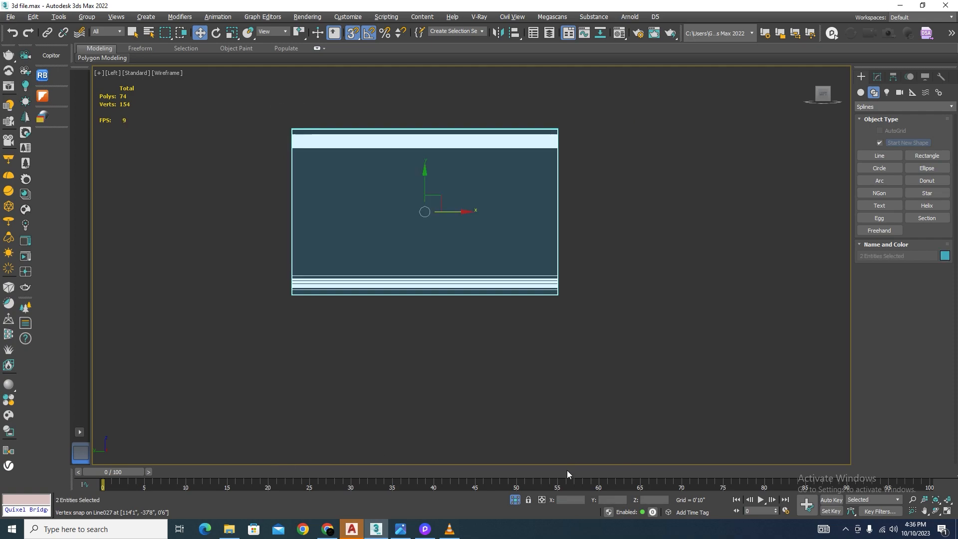
left_click(514, 500)
scroll(610, 310, "down", 3)
middle_click_drag(588, 361, 447, 393, "alt")
key("F3")
scroll(561, 235, "up", 4)
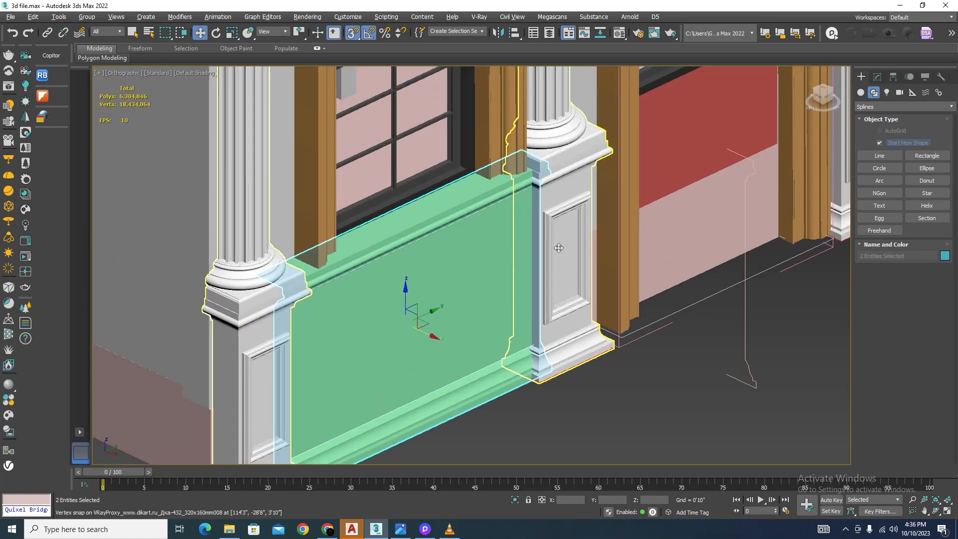
left_click(560, 248, "ctrl")
left_click(514, 499)
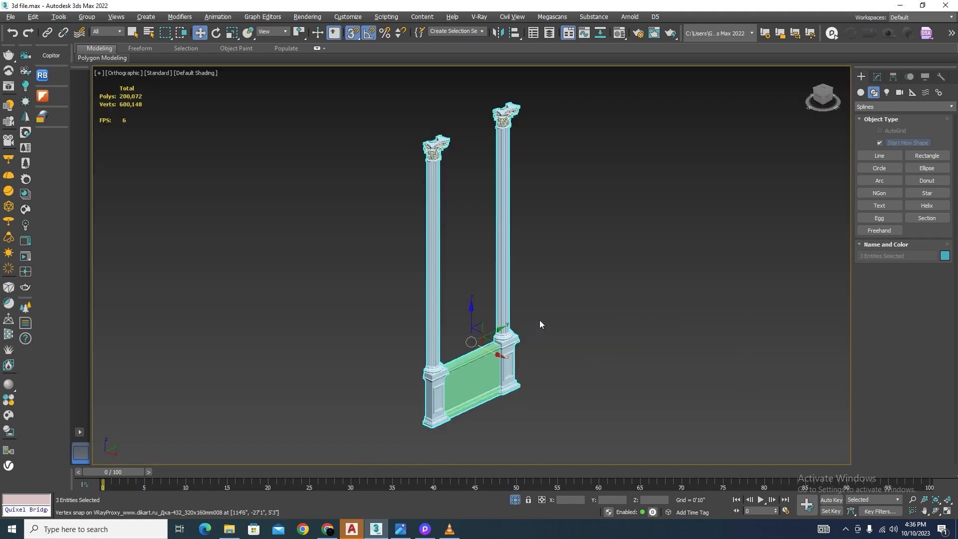
left_click(539, 322)
Step: Select the rectangle on the panel's face and set its length to 3'0"
scroll(499, 322, "up", 3)
scroll(496, 365, "up", 3)
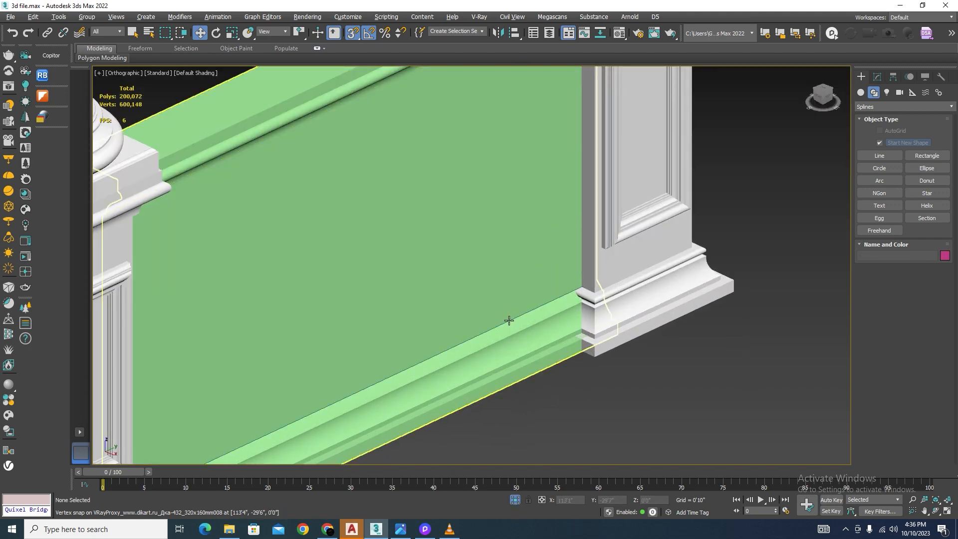
scroll(509, 319, "down", 5)
left_click_drag(515, 400, 461, 242)
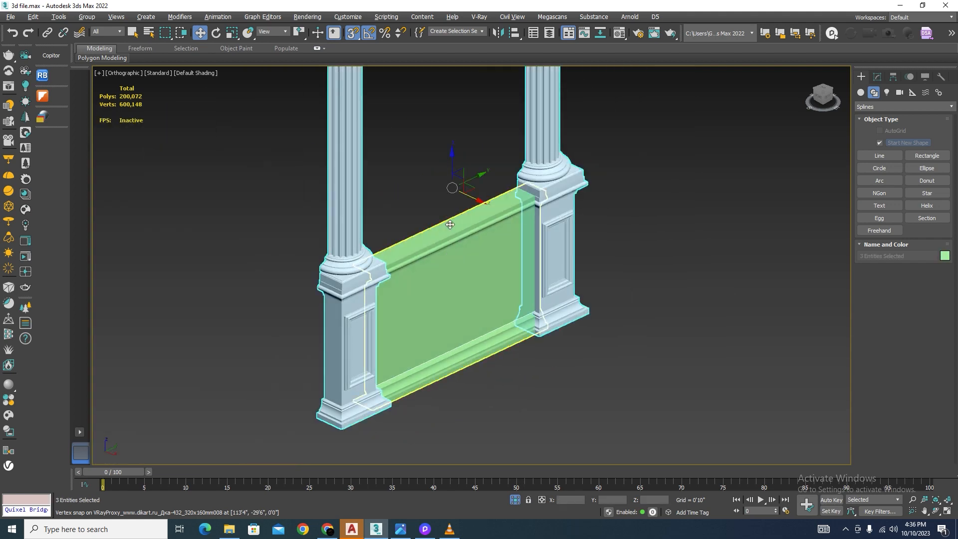
left_click(488, 204)
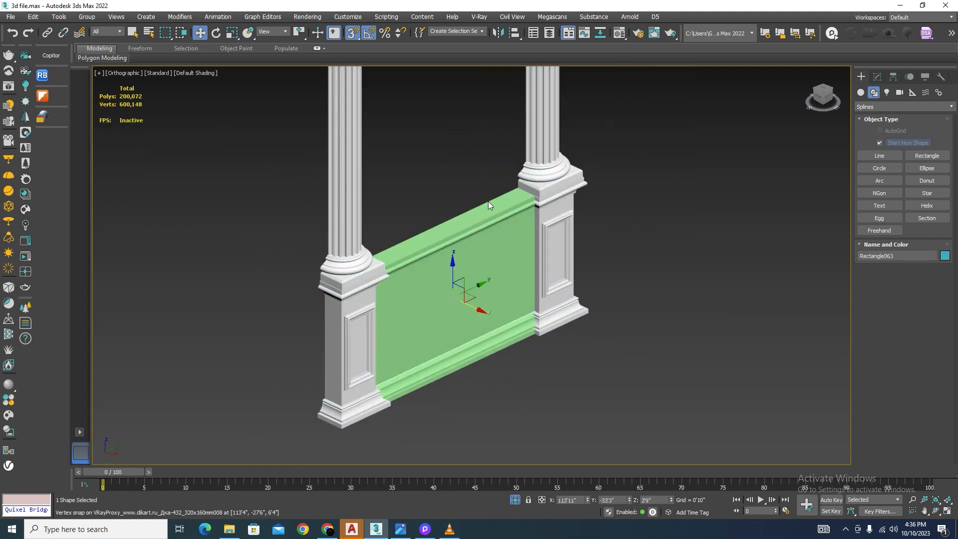
scroll(472, 318, "up", 3)
middle_click_drag(568, 363, 530, 370, "alt")
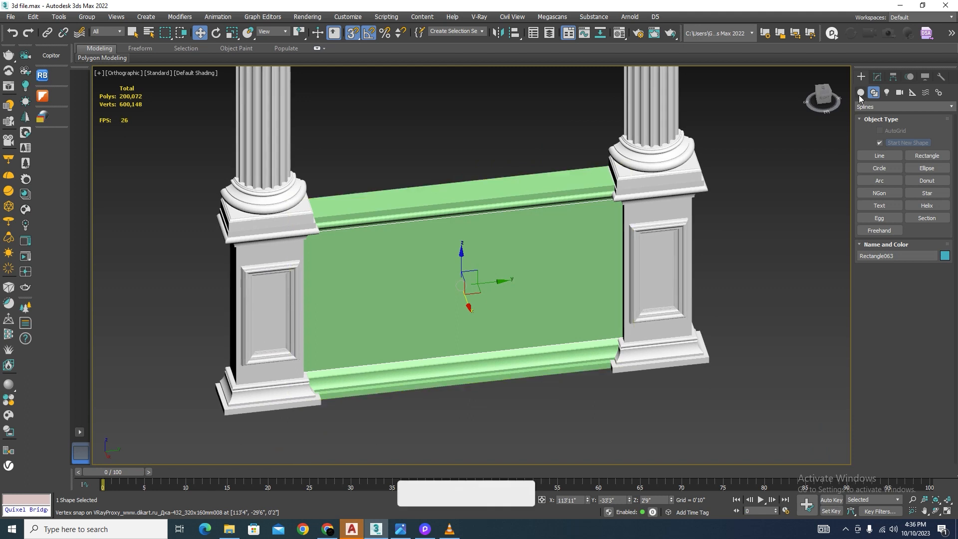
left_click(878, 77)
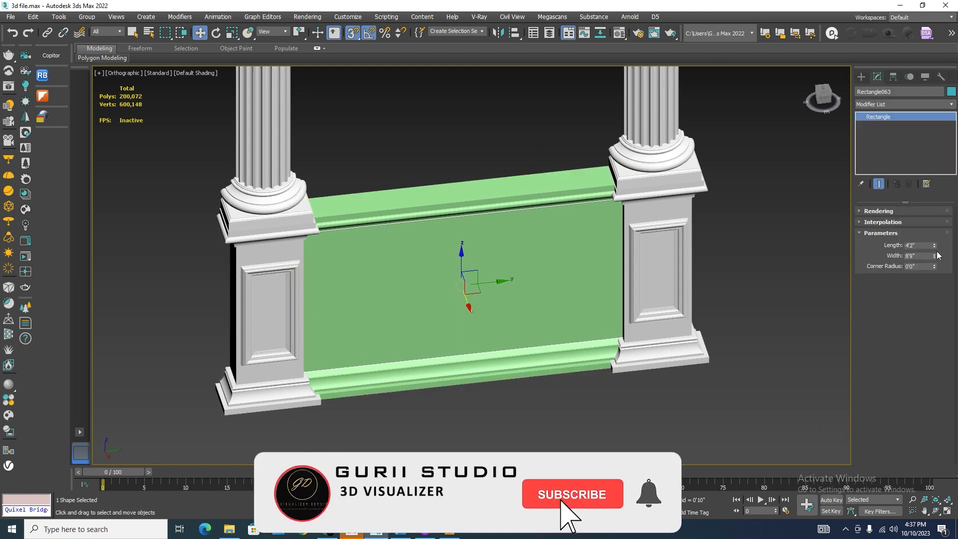
double_click(917, 245)
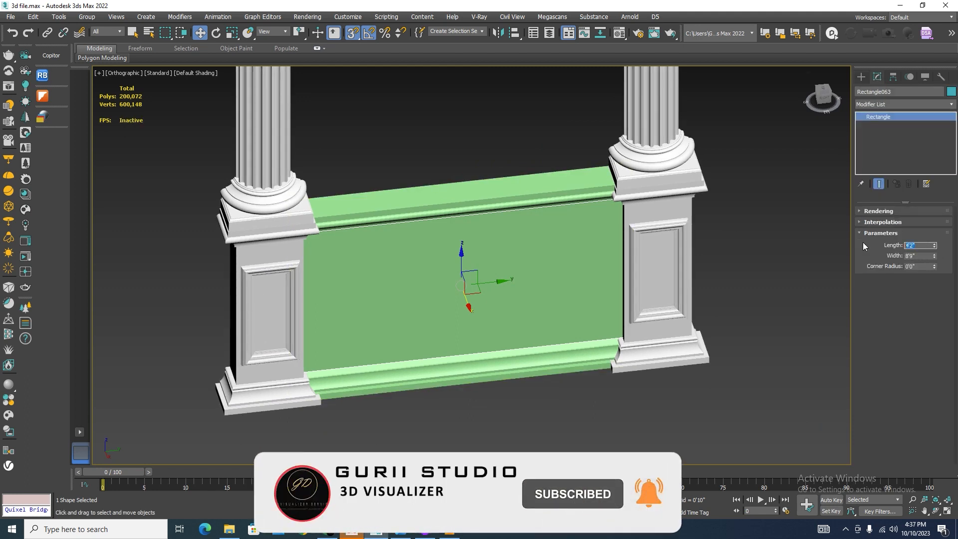
type("3")
key("Return")
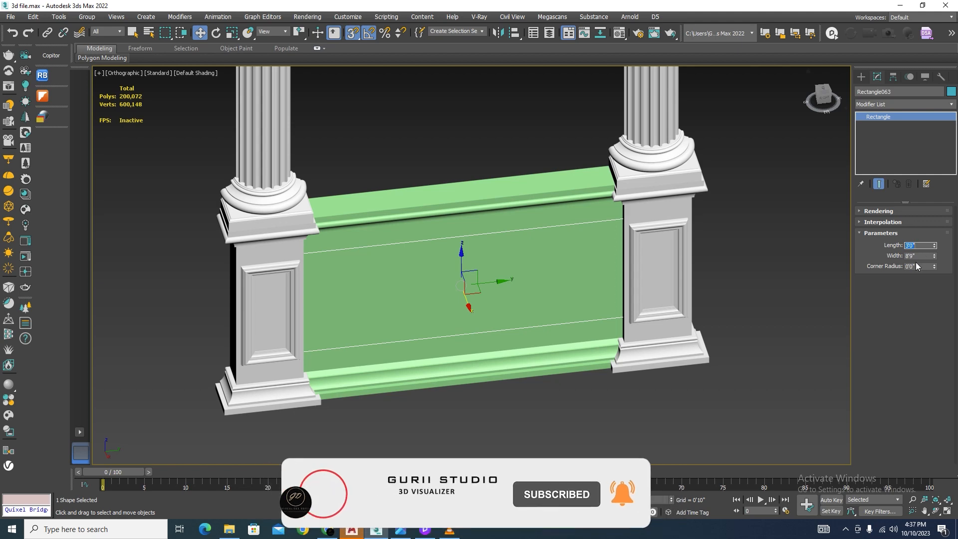
Step: Set the width of the rectangle on the panel's face to 6'0"
left_click_drag(917, 257, 872, 259)
type("6")
key("Return")
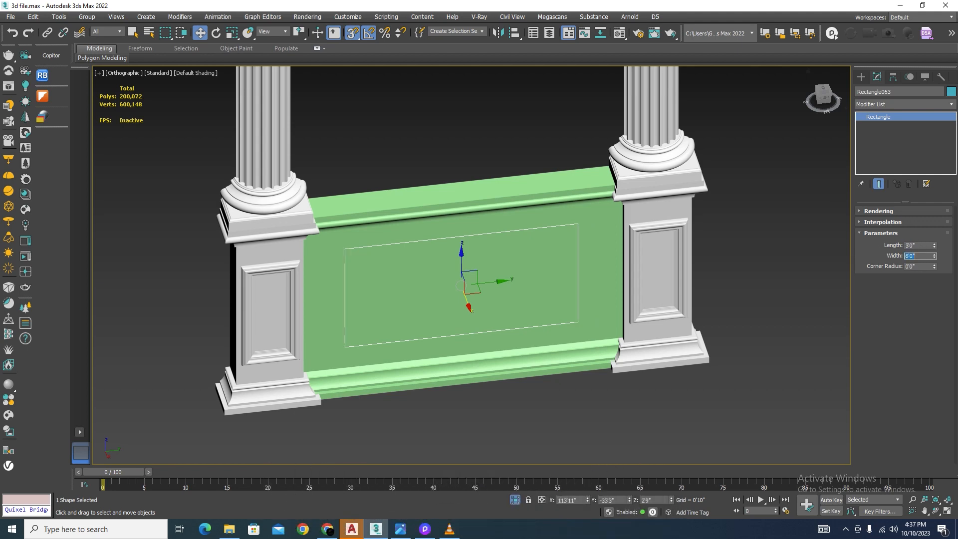
mouse_move(710, 253)
middle_mouse_down("alt")
mouse_move(614, 261)
mouse_move(701, 239)
middle_mouse_up("alt")
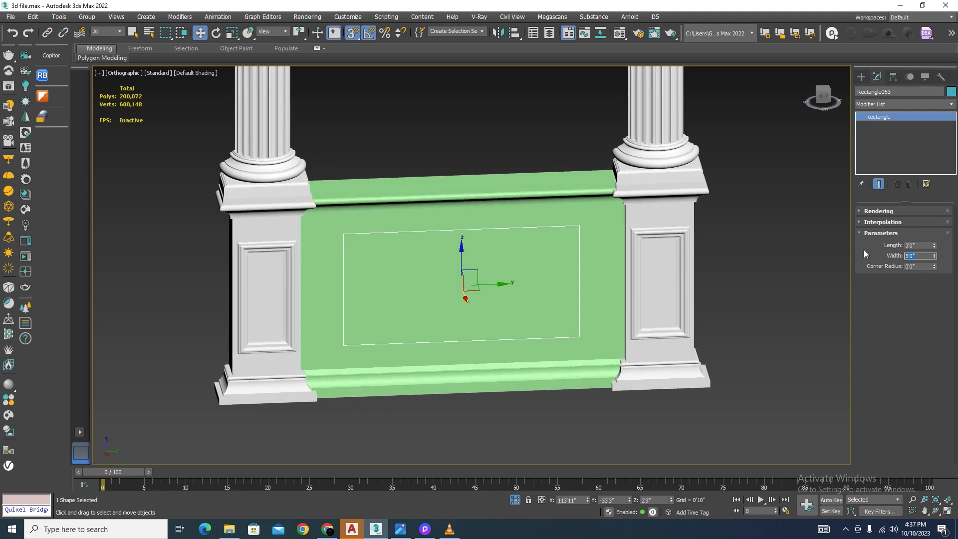
Step: Set the width of the rectangle on the panel's face to 7'0"
type("7")
key("Return")
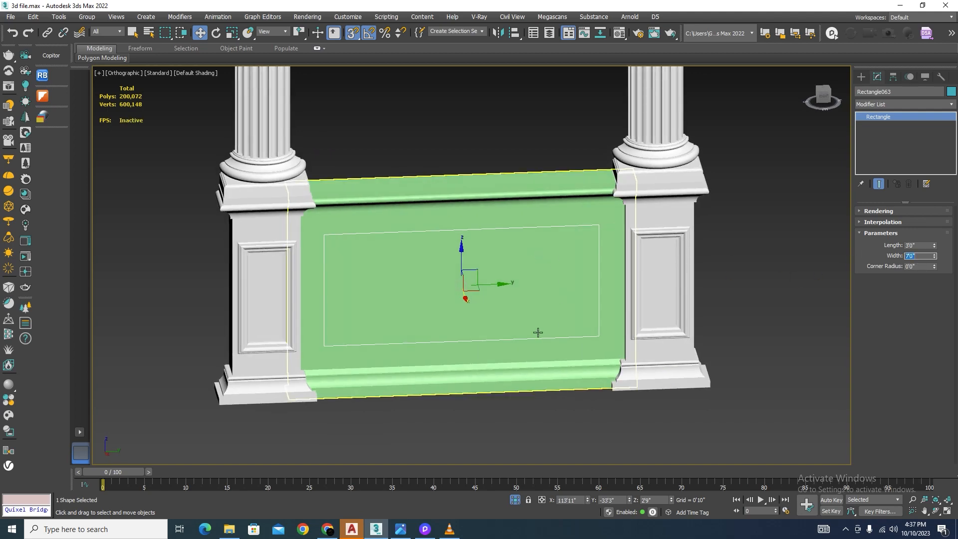
mouse_move(539, 331)
middle_mouse_down("alt")
mouse_move(499, 331)
mouse_move(542, 340)
middle_mouse_up("alt")
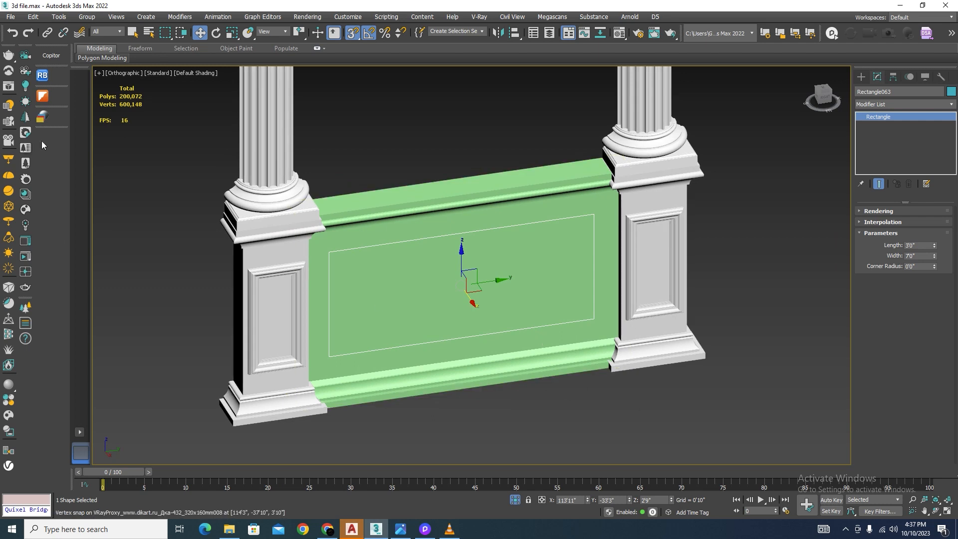
Step: Browse the mipoll Sweep Presets Lite library and apply sweep profile 117 to the rectangle on the panel's face
left_click(43, 95)
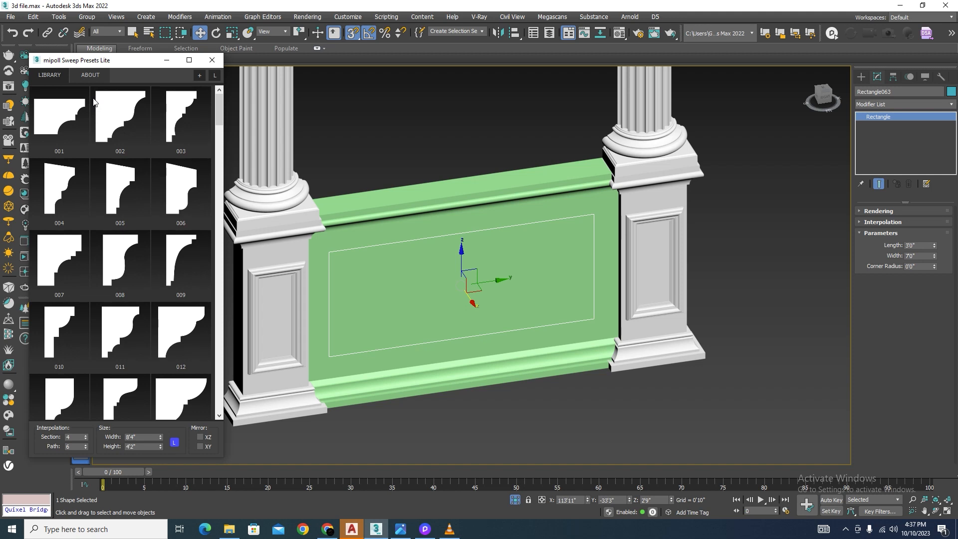
left_click_drag(219, 103, 232, 375)
scroll(653, 333, "up", 10)
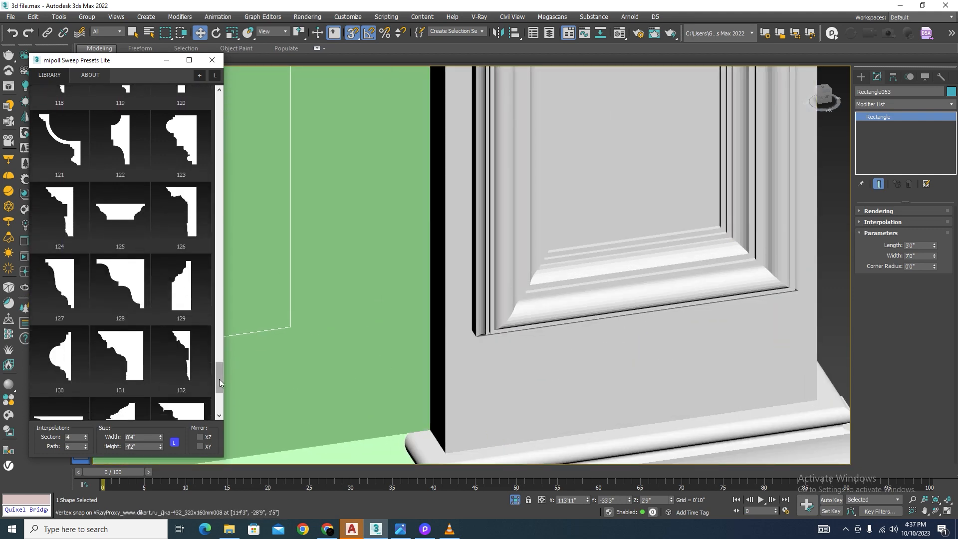
left_click_drag(220, 379, 216, 399)
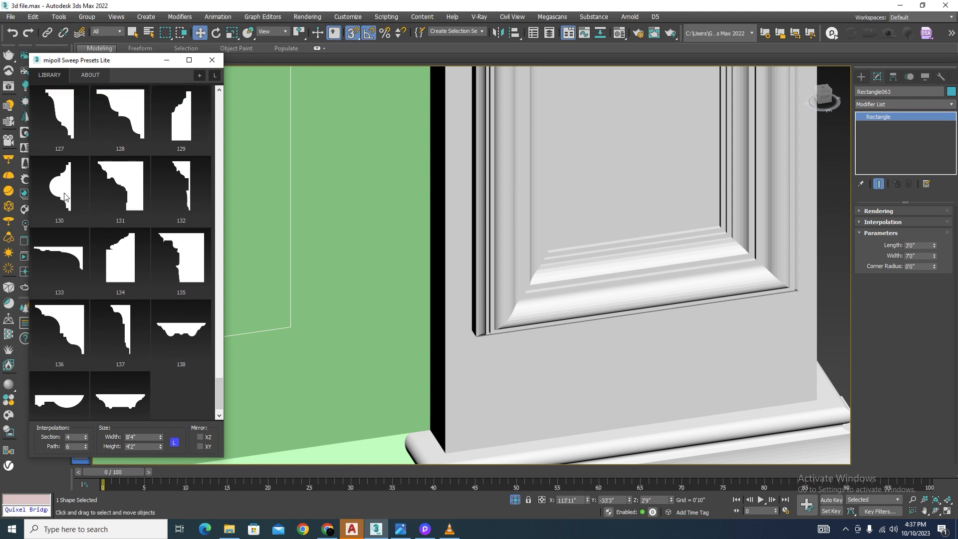
left_click_drag(218, 390, 217, 347)
left_click(181, 264)
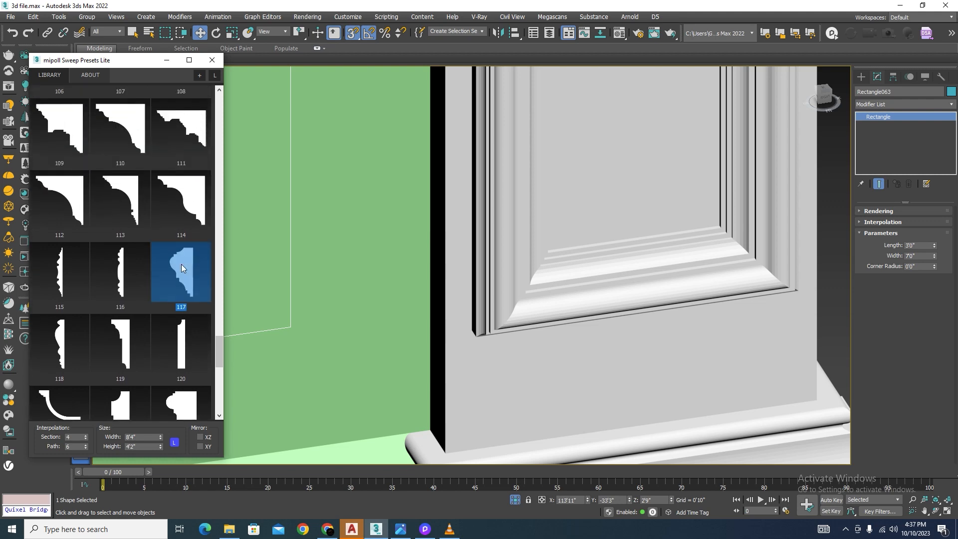
scroll(569, 317, "down", 5)
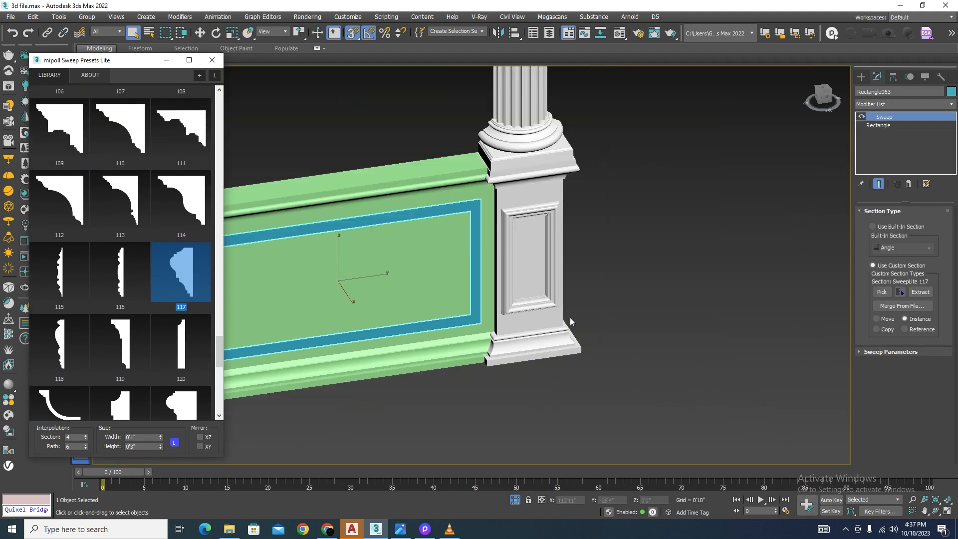
scroll(564, 283, "down", 4)
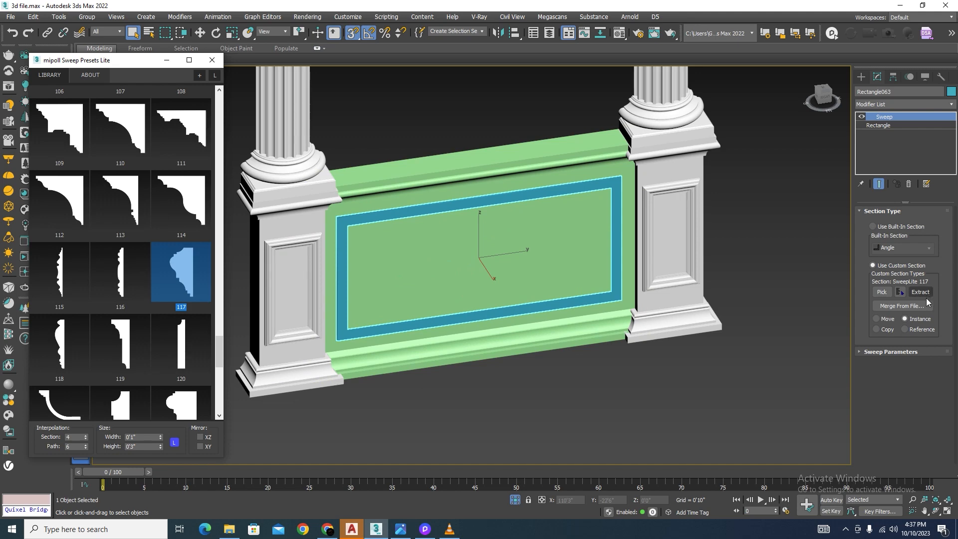
Step: Try the lower-left, lower-right and upper-left corner pivot alignments on the frame's sweep, ending on the lower-left one
left_click(860, 351)
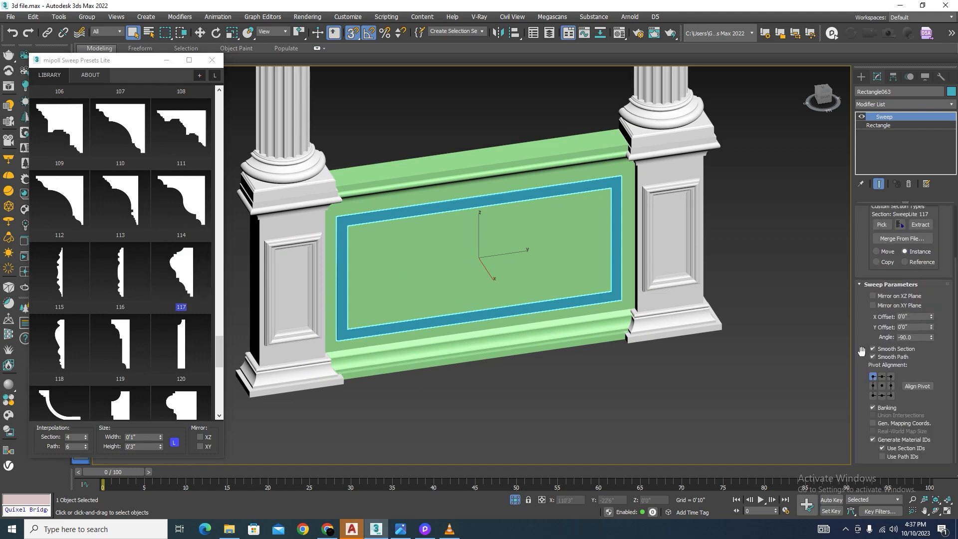
left_click(873, 395)
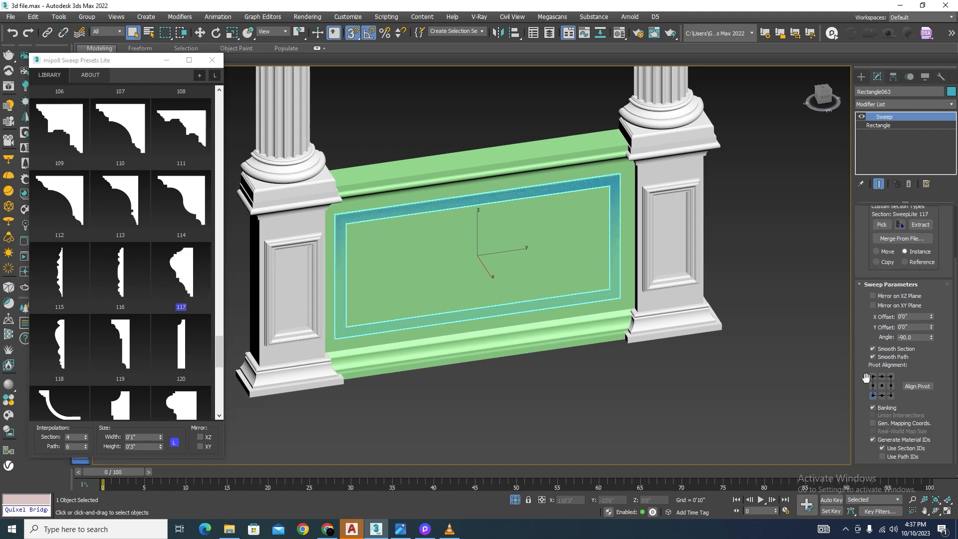
key("F3")
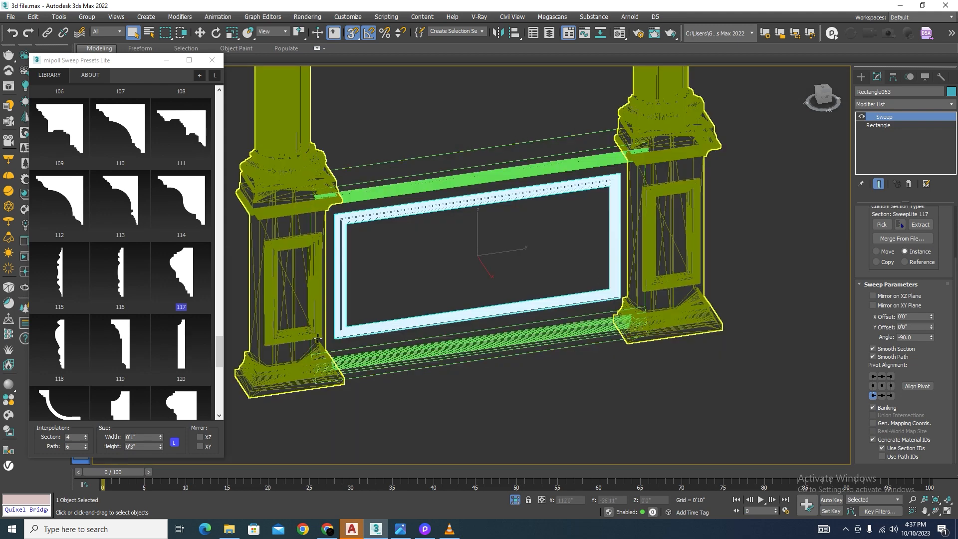
scroll(341, 340, "up", 4)
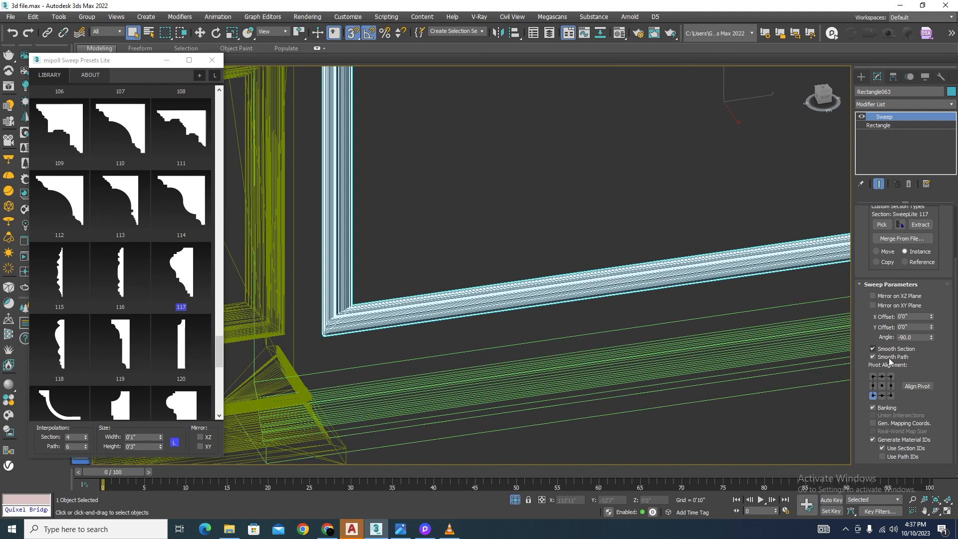
left_click(891, 395)
key("F3")
key("z")
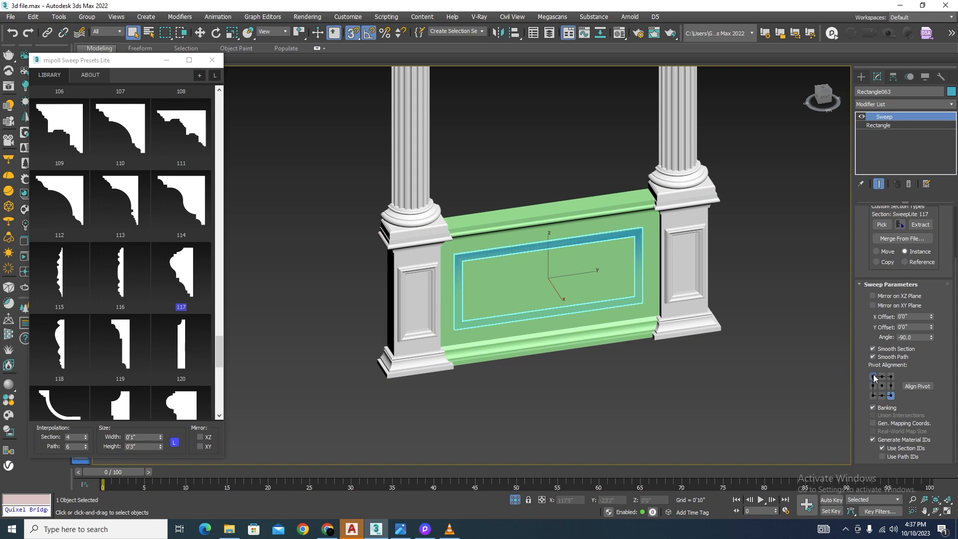
left_click(873, 378)
left_click(874, 395)
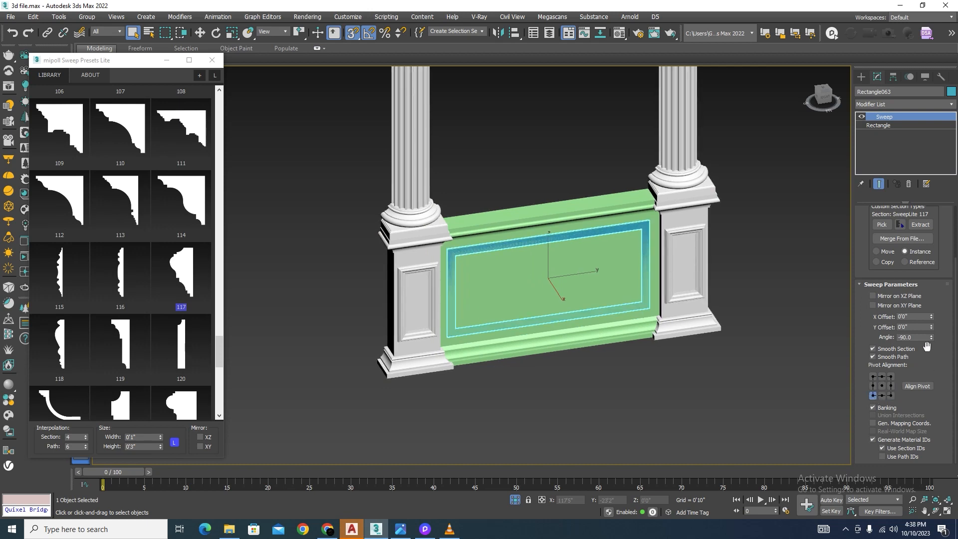
Step: Mirror the frame's sweep section on both the XZ and XY planes and set its angle to 90.0
left_click(872, 296)
left_click(873, 305)
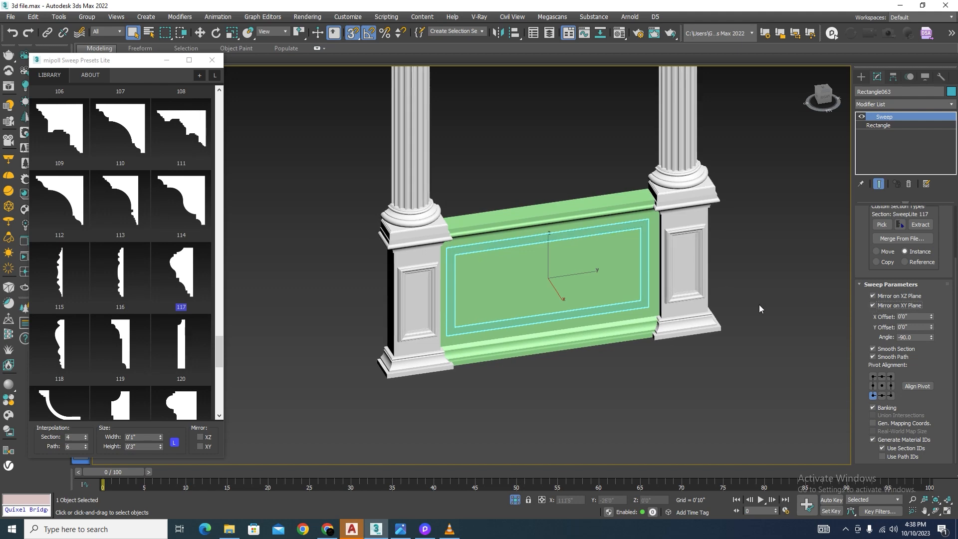
type("90")
key("Return")
scroll(496, 258, "up", 5)
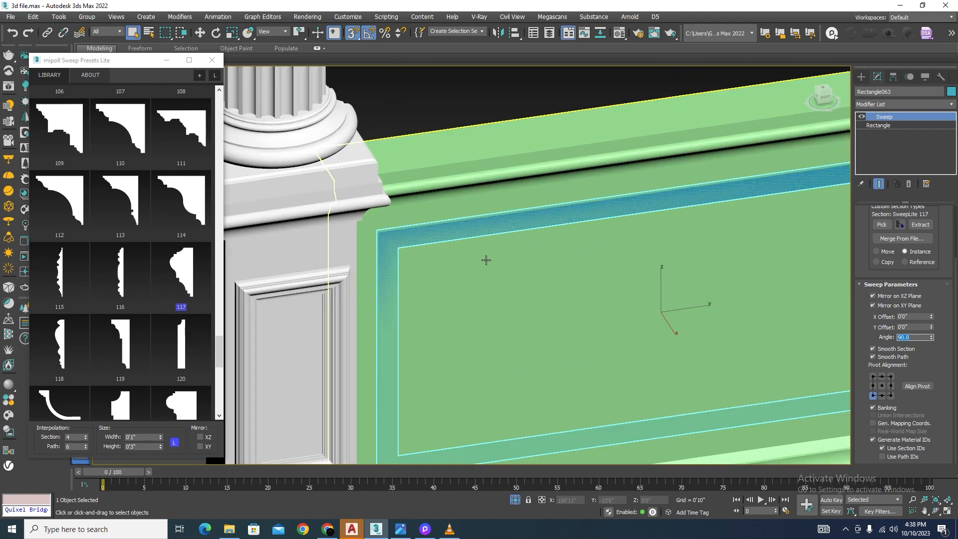
Step: Pivot the frame's sweep on its lower-right corner, begin aligning the pivot, and set the section angle to -90.0
left_click(891, 395)
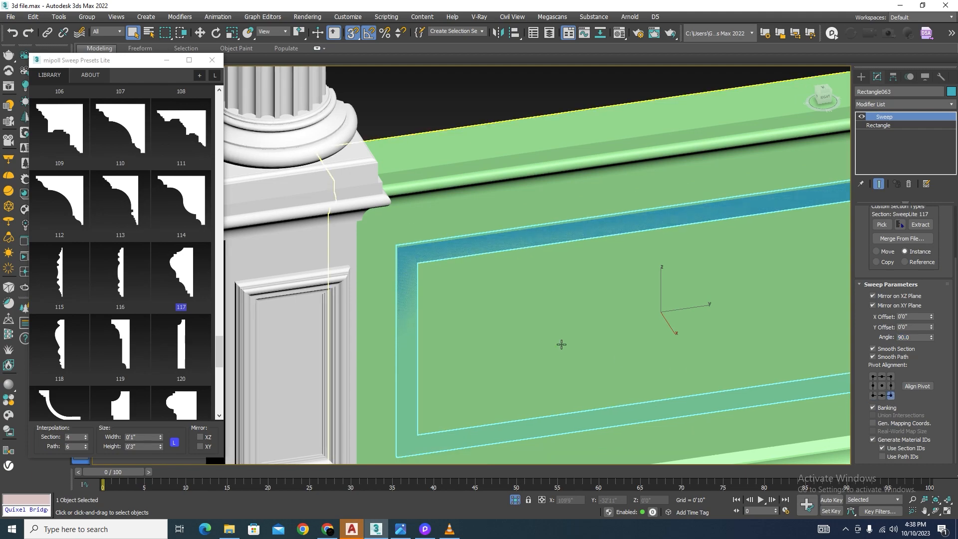
scroll(560, 342, "down", 5)
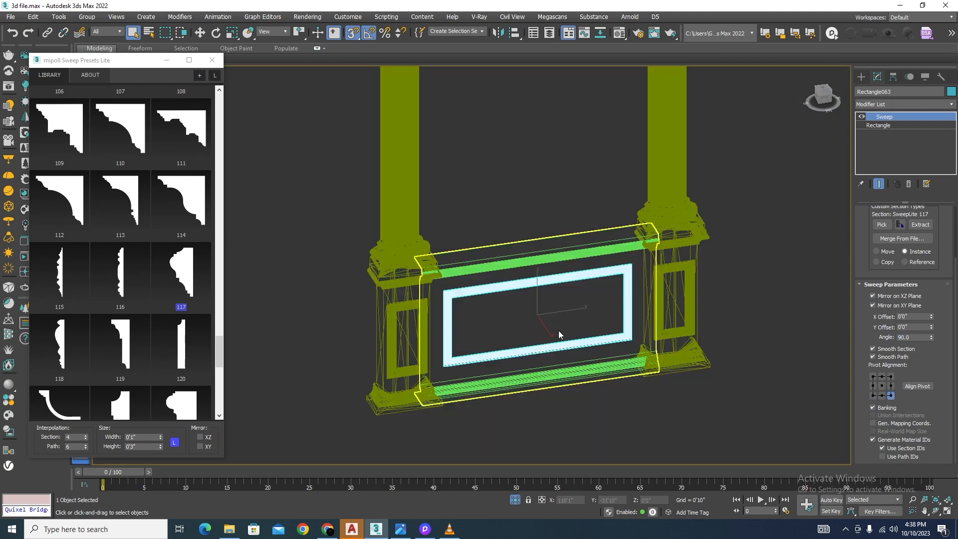
left_click(917, 386)
scroll(444, 297, "up", 8)
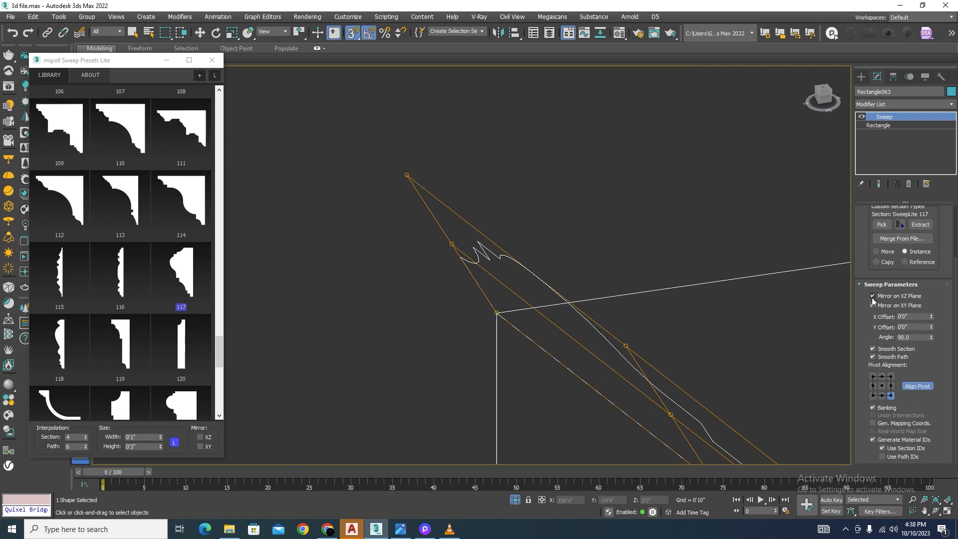
type("-")
key("Return")
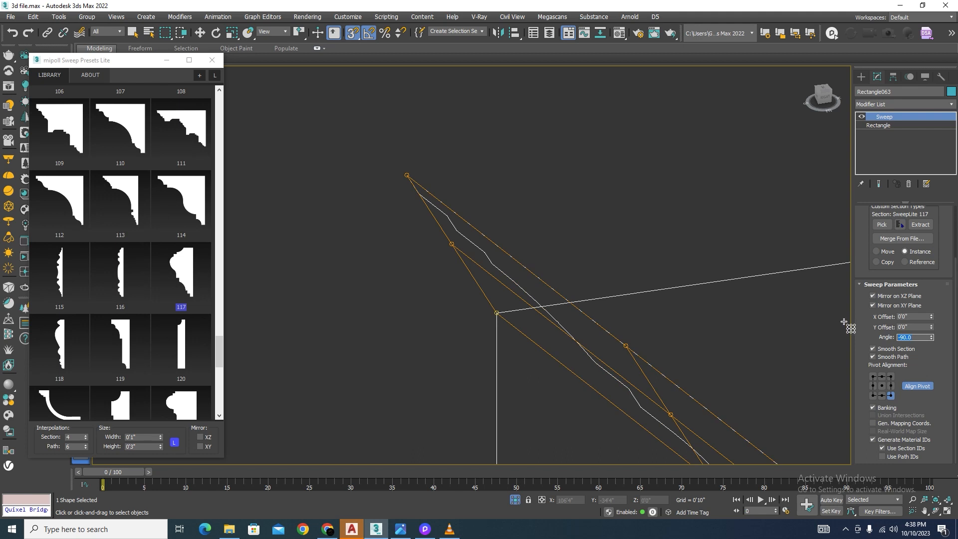
Step: Change the sweep's pivot alignment to the upper-right corner, finish Align Pivot, and return the view to shaded display
left_click(873, 396)
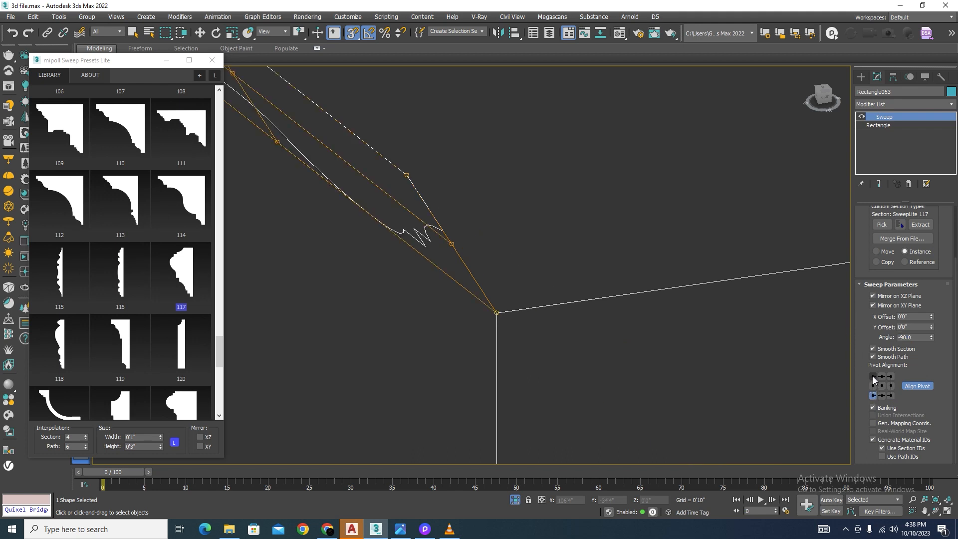
left_click(891, 378)
left_click(915, 388)
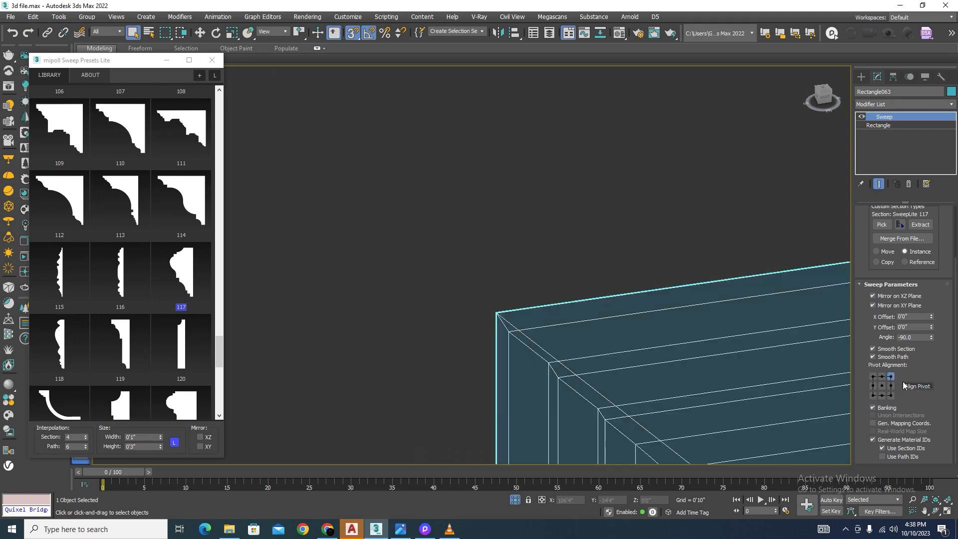
key("F3")
scroll(464, 253, "down", 9)
middle_click_drag(464, 252, 491, 269)
scroll(637, 374, "down", 5)
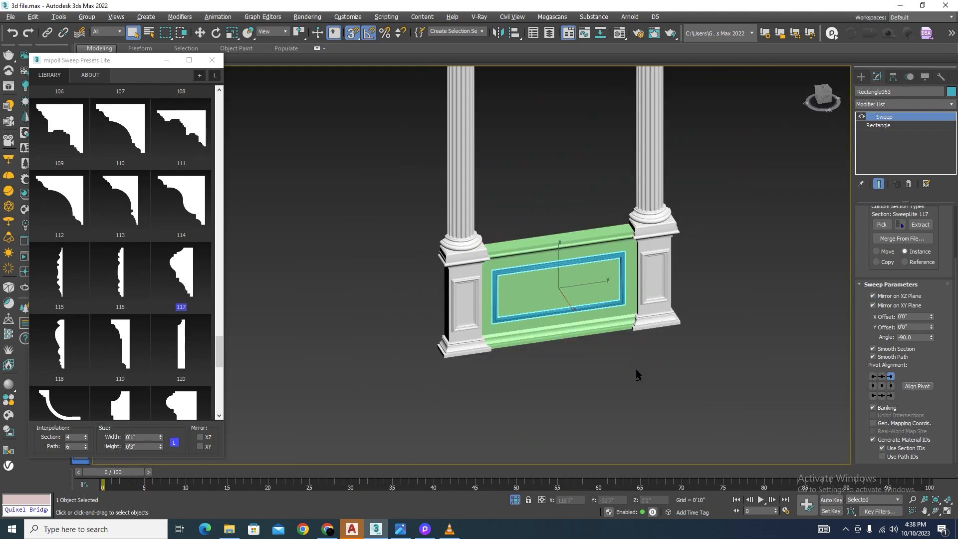
Step: Compare the new frame moulding's profile and thickness with the mouldings around the adjacent pedestal's panel
scroll(626, 300, "up", 8)
scroll(683, 344, "down", 5)
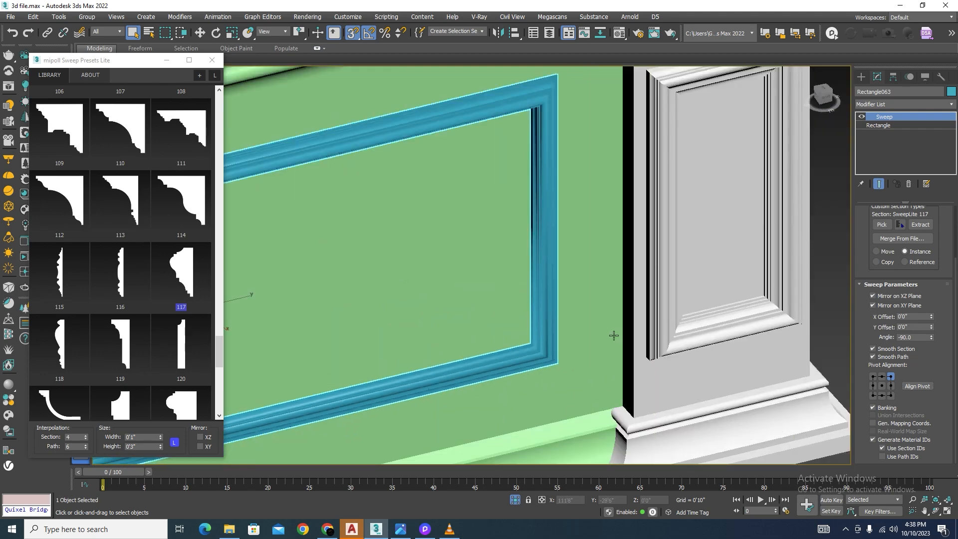
scroll(613, 332, "up", 6)
scroll(584, 346, "down", 2)
scroll(680, 372, "down", 6)
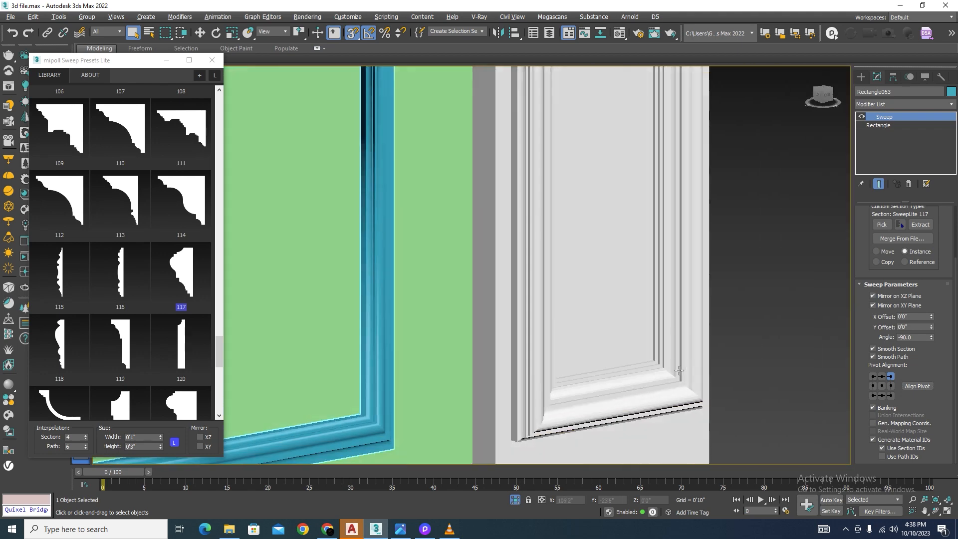
scroll(624, 203, "up", 5)
scroll(629, 209, "up", 3)
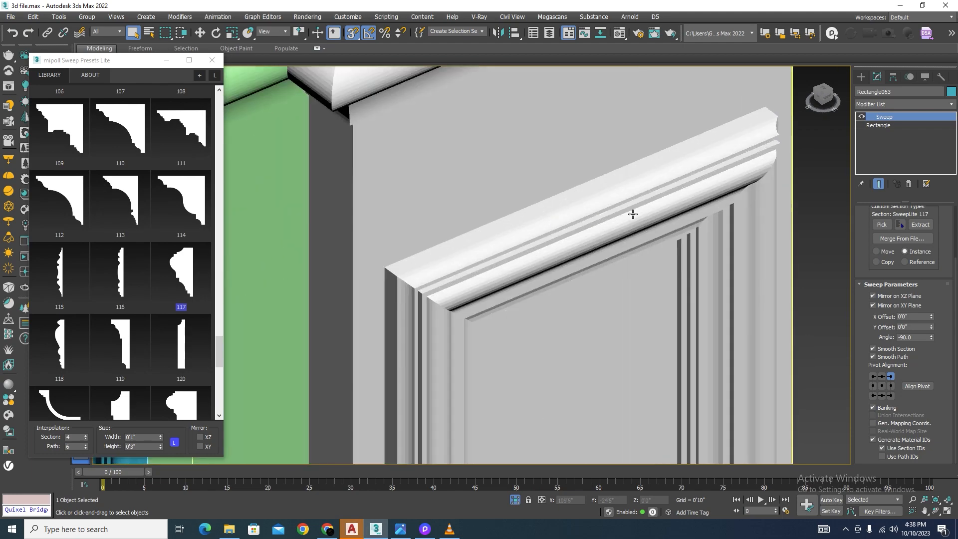
scroll(610, 221, "down", 5)
scroll(634, 345, "up", 4)
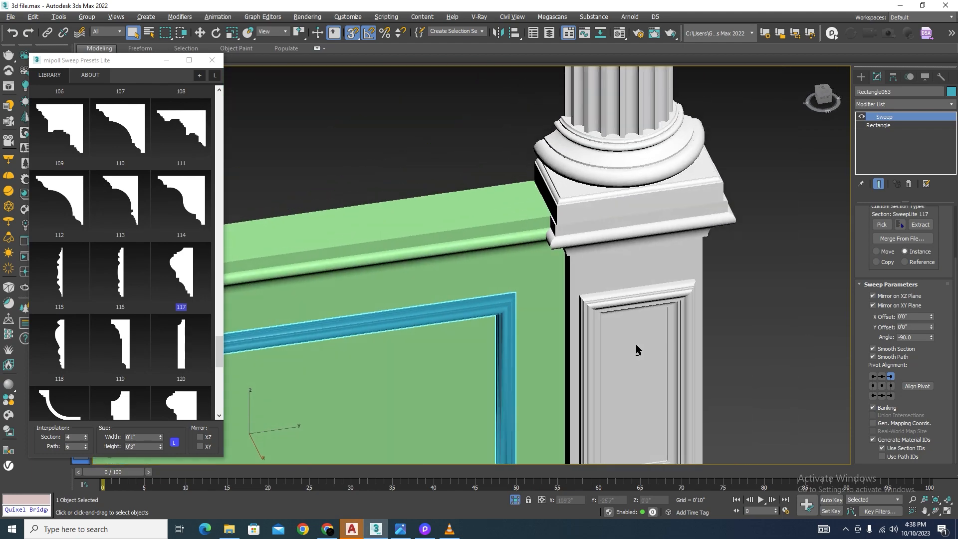
middle_click_drag(623, 365, 660, 361, "alt")
scroll(534, 220, "up", 4)
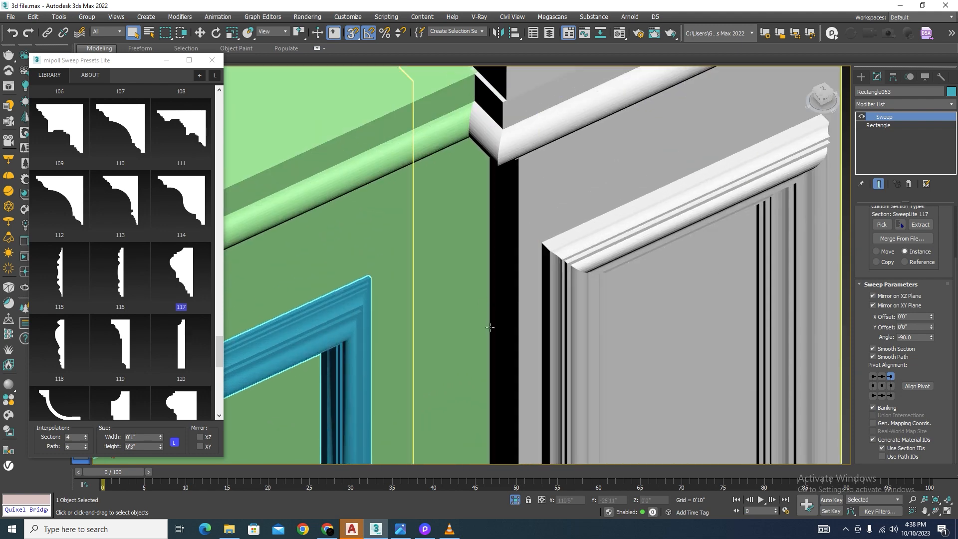
scroll(583, 268, "down", 5)
scroll(496, 419, "up", 5)
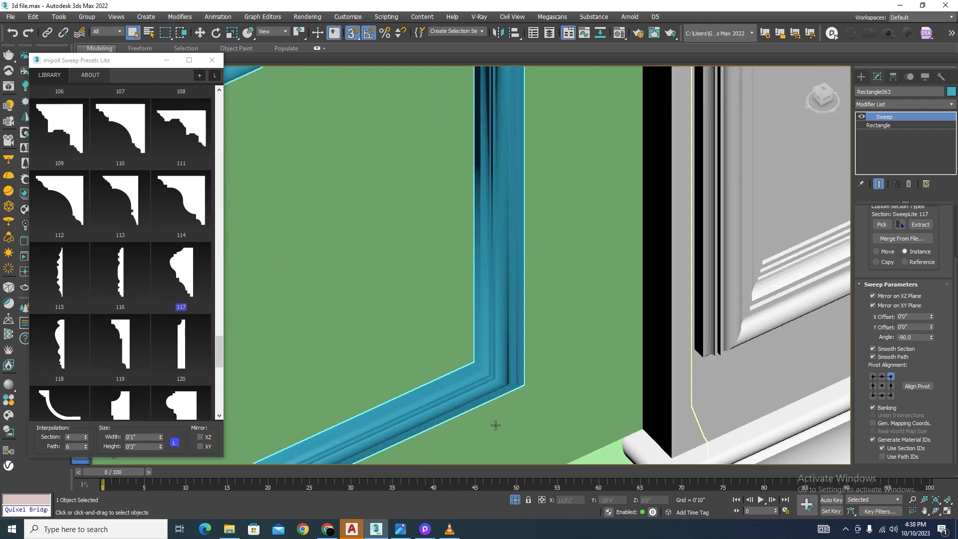
scroll(504, 385, "down", 1)
scroll(528, 275, "down", 2)
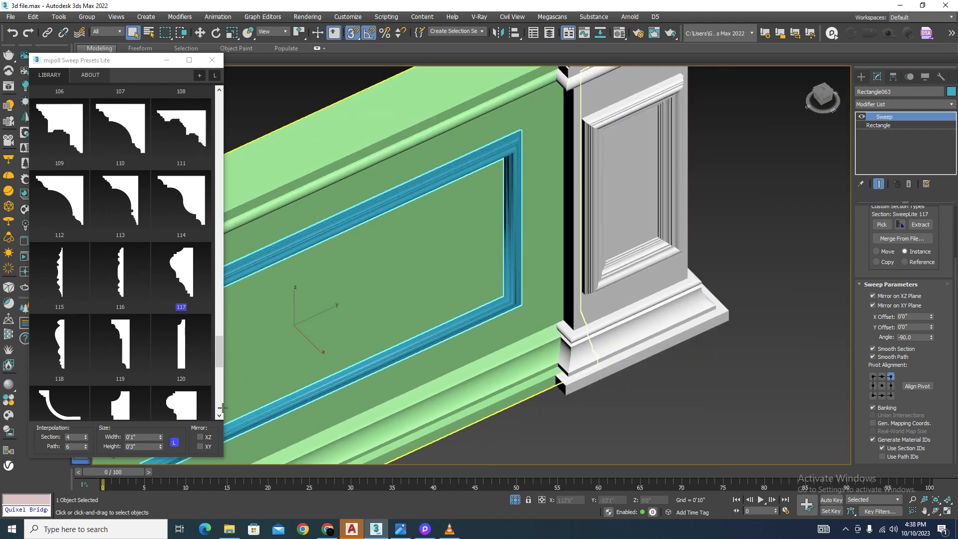
Step: Set the frame's sweep profile size to 0'2" wide and 0'3" high with the proportions unlocked
left_click_drag(146, 437, 115, 433)
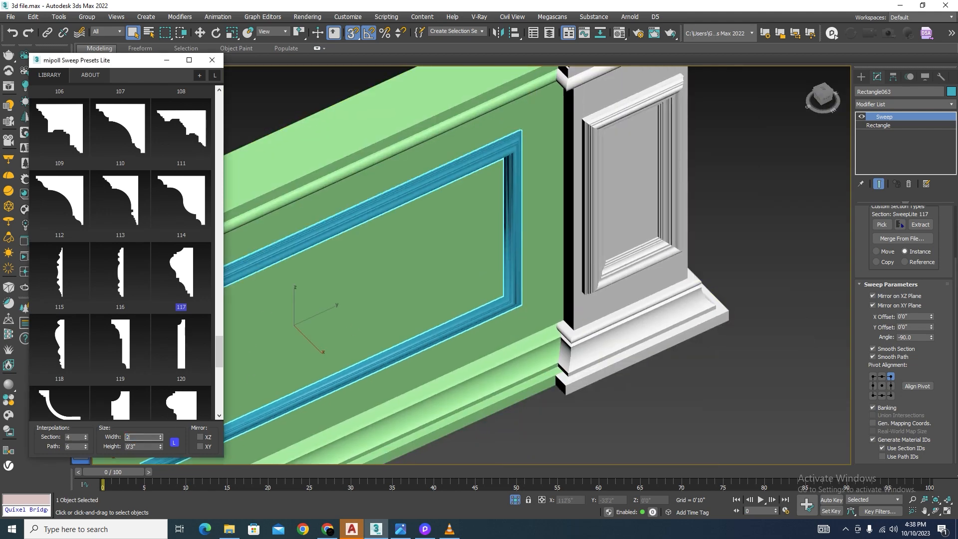
key("Return")
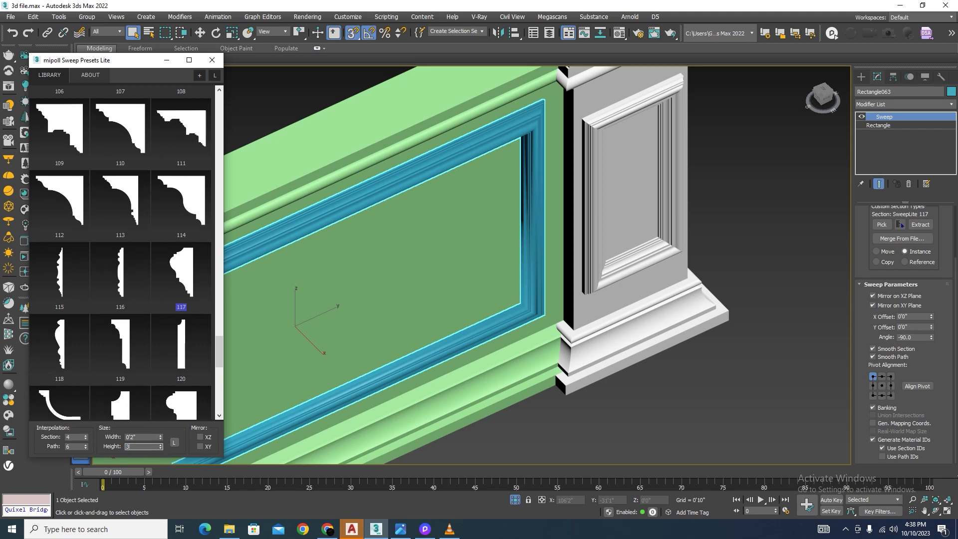
key("Return")
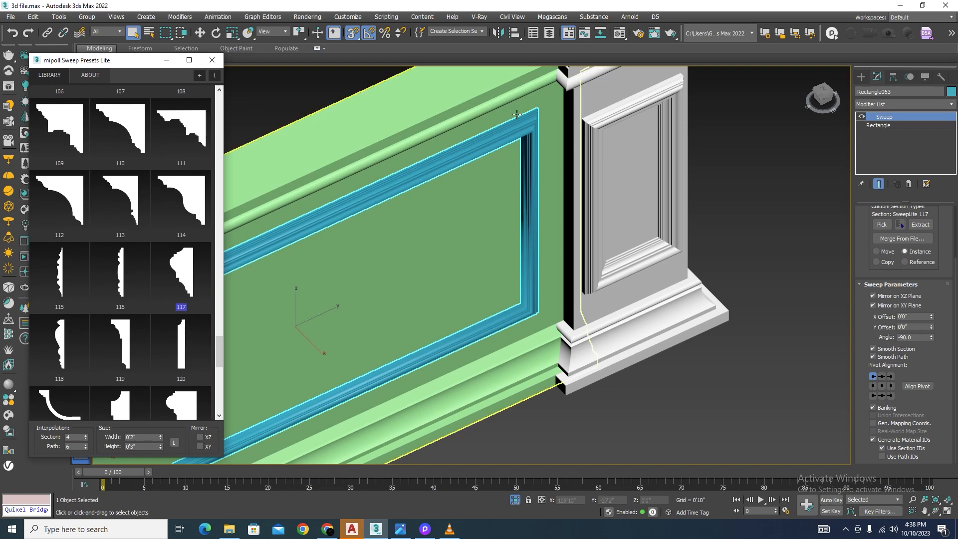
scroll(625, 156, "up", 10)
scroll(625, 155, "down", 10)
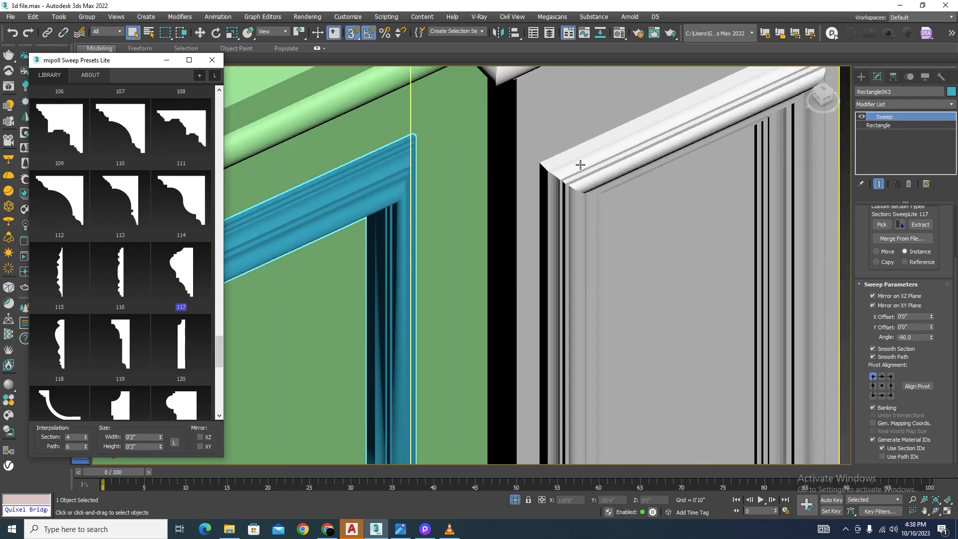
middle_click_drag(657, 236, 637, 225, "alt")
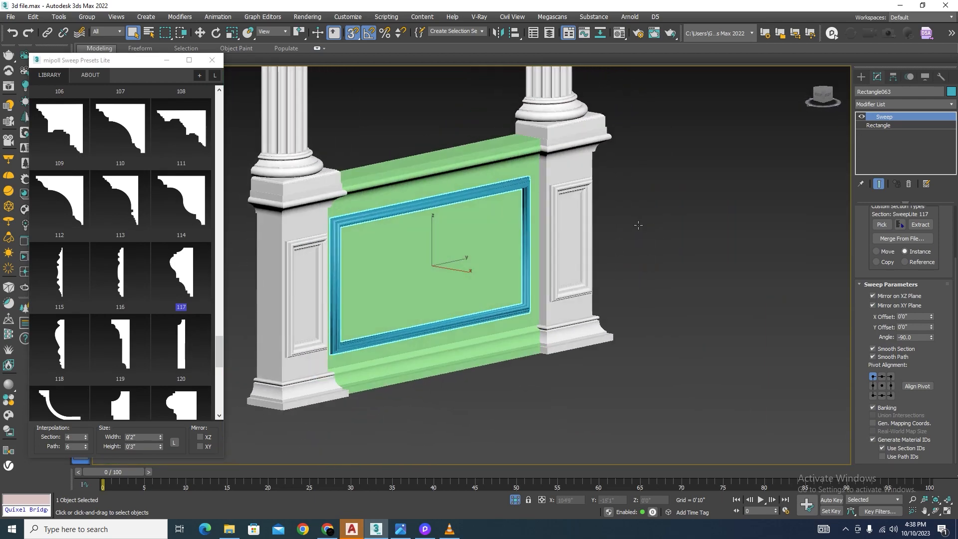
Step: Close the sweep presets library and start element-level editing of the pedestal mesh beside the base panel
scroll(537, 303, "up", 8)
scroll(562, 316, "down", 10)
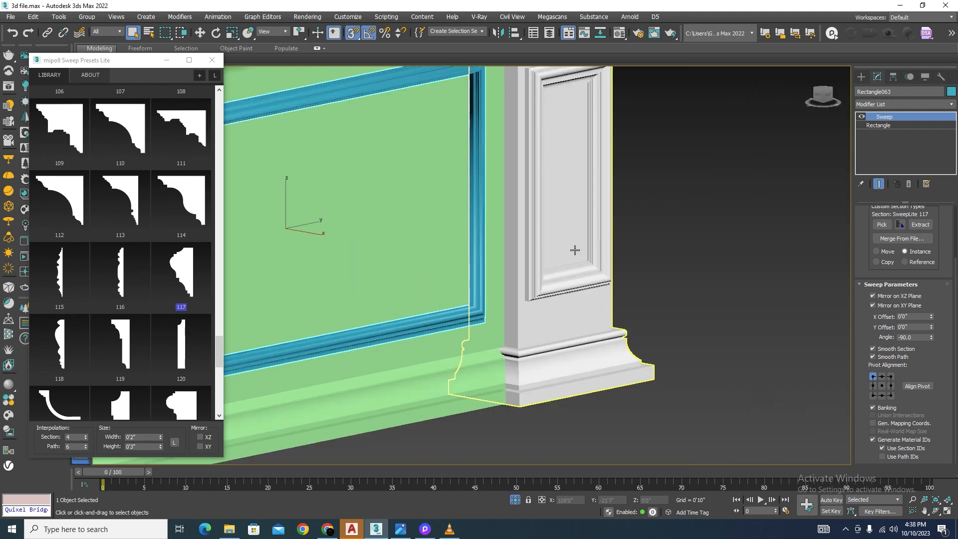
left_click(213, 60)
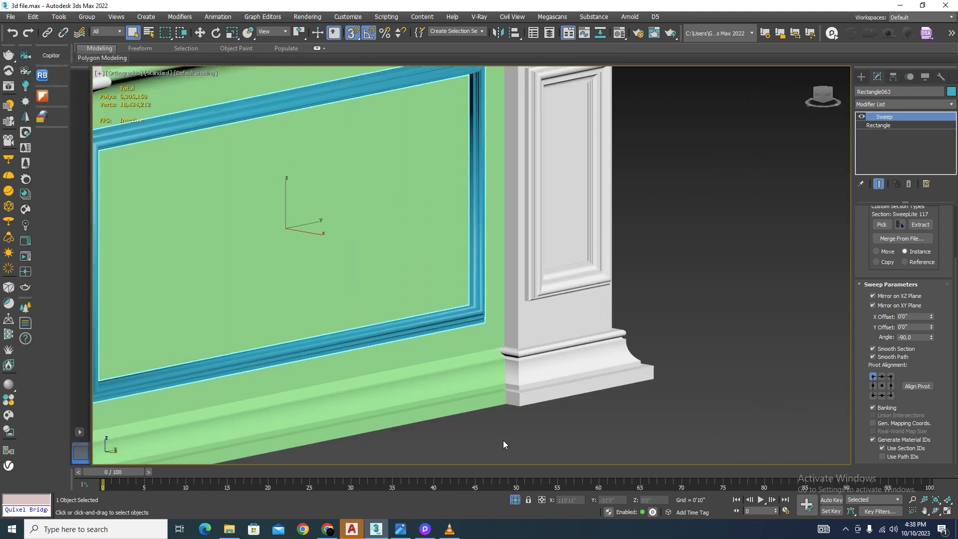
left_click(633, 393)
left_click(589, 250)
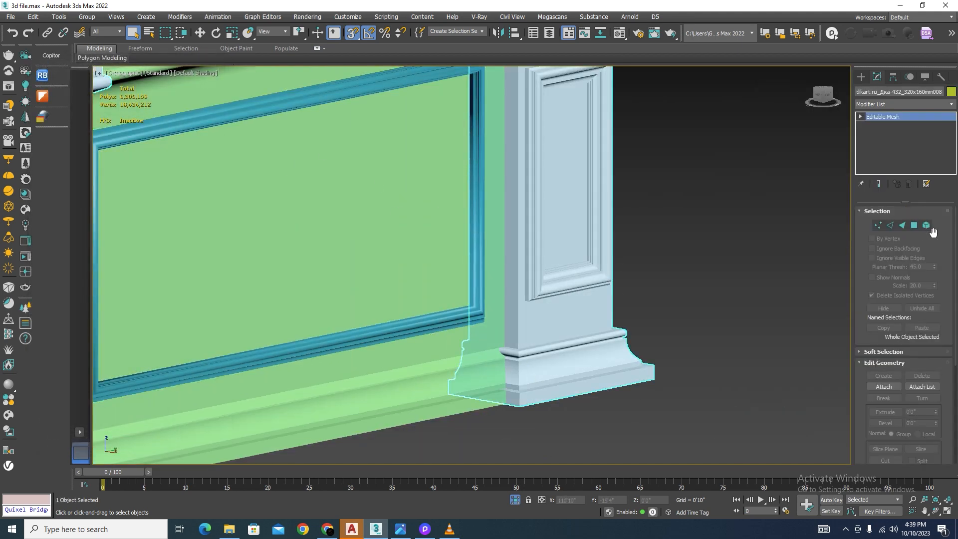
left_click(927, 225)
scroll(561, 292, "up", 5)
left_click(561, 292)
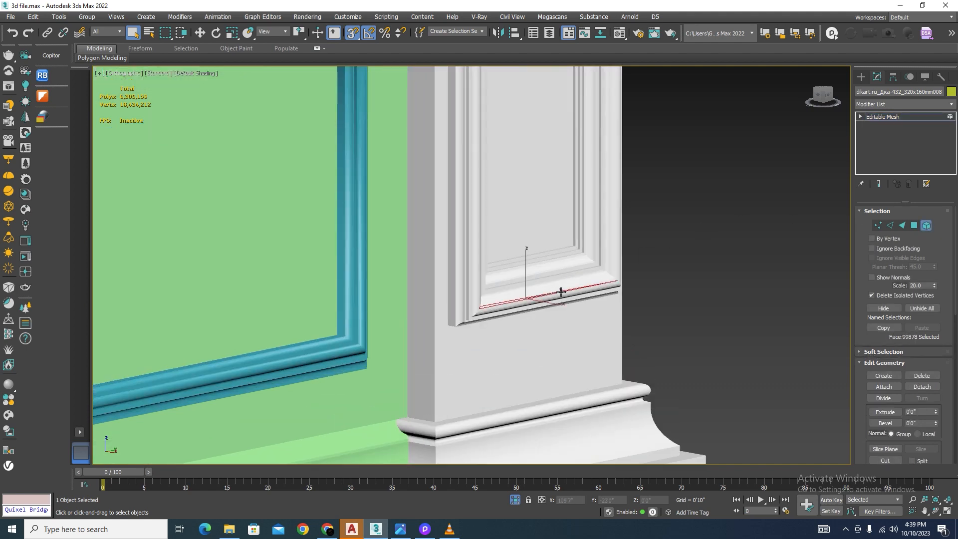
Step: Detach the rectangular panel moulding from the right pedestal as a separate object, using the left wireframe view to select its elements
key("l")
scroll(447, 307, "up", 5)
key("F3")
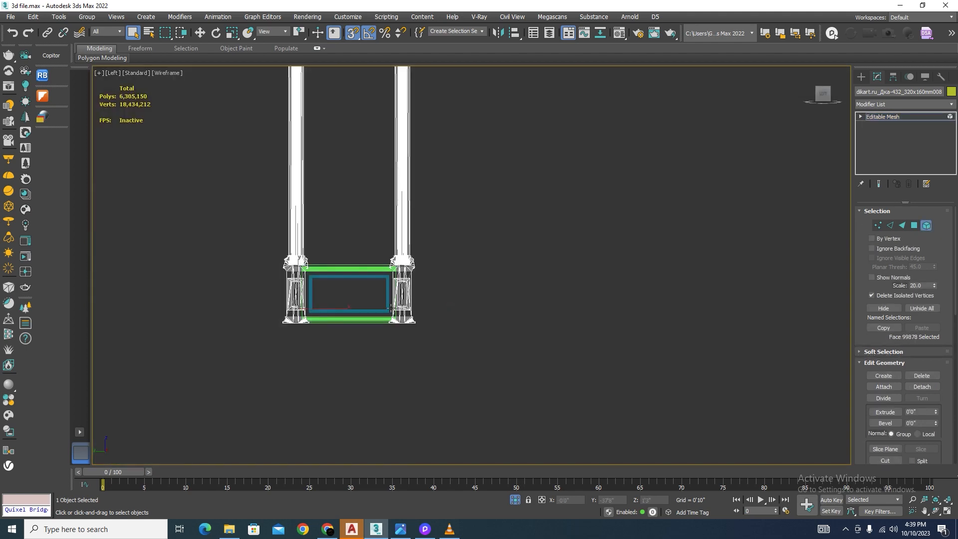
scroll(447, 307, "up", 3)
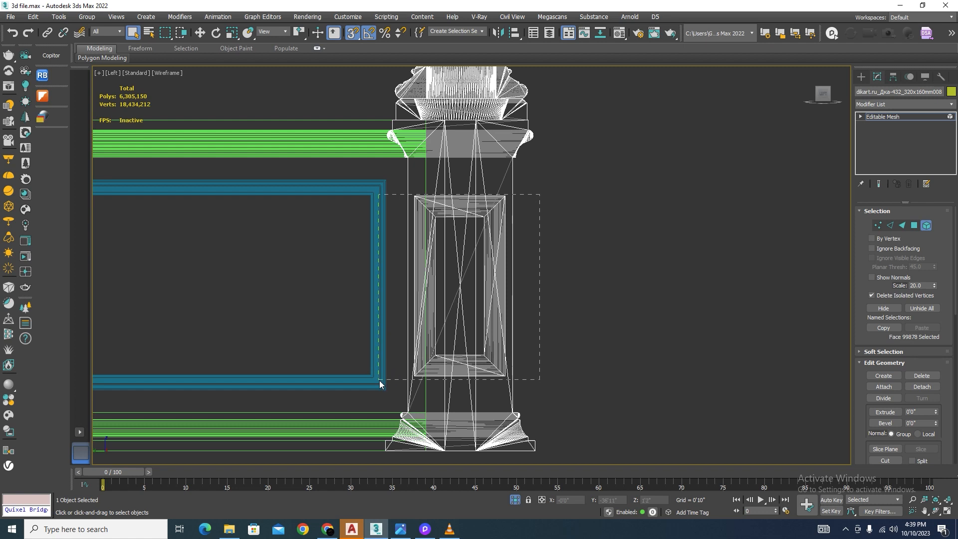
left_click_drag(380, 384, 370, 387)
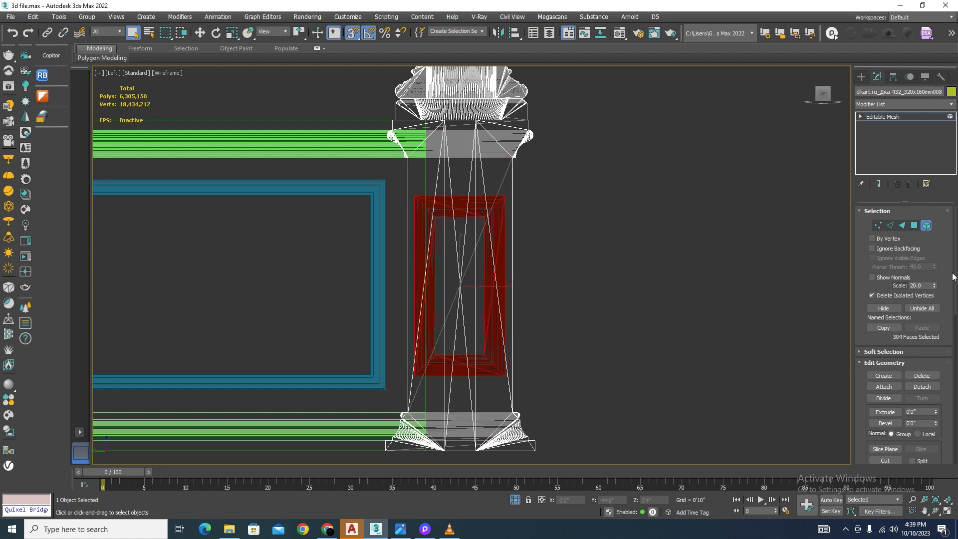
scroll(953, 277, "down", 5)
left_click(921, 245)
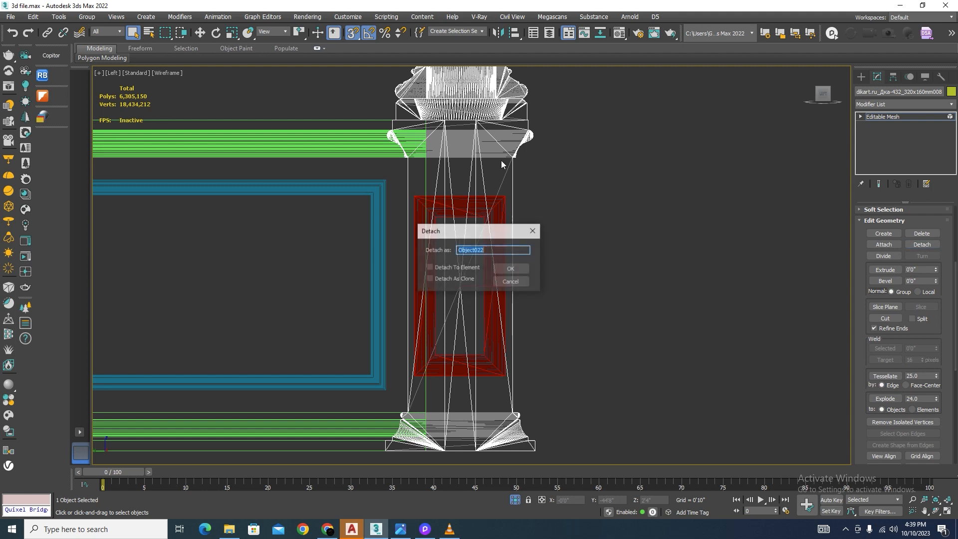
left_click(512, 268)
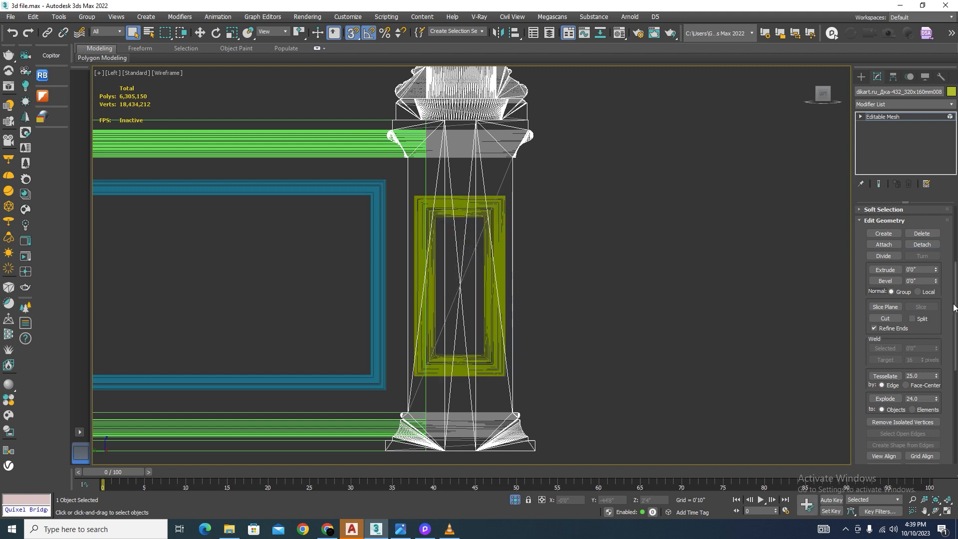
left_click_drag(954, 307, 950, 207)
left_click(927, 228)
left_click(687, 299)
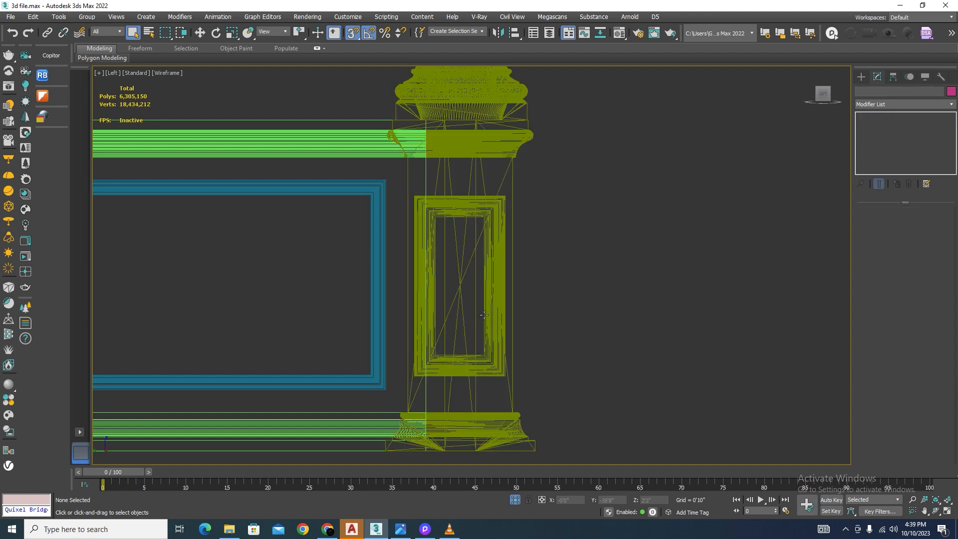
Step: Clone the detached pedestal moulding sideways into the middle of the base panel as one independent copy
left_click(497, 317)
scroll(595, 313, "down", 3)
key("w")
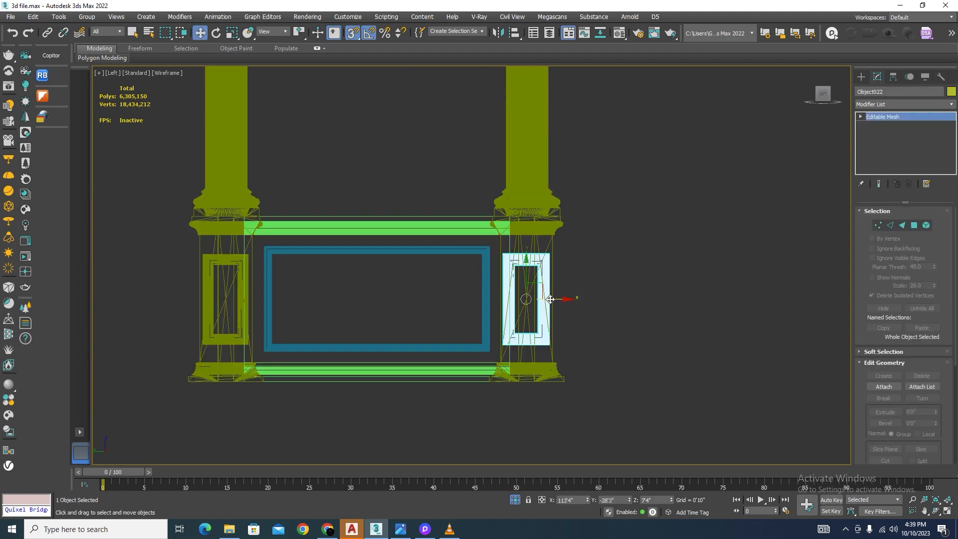
mouse_move(549, 301)
left_mouse_down("shift")
mouse_move(396, 302)
mouse_move(364, 313)
left_mouse_up("shift")
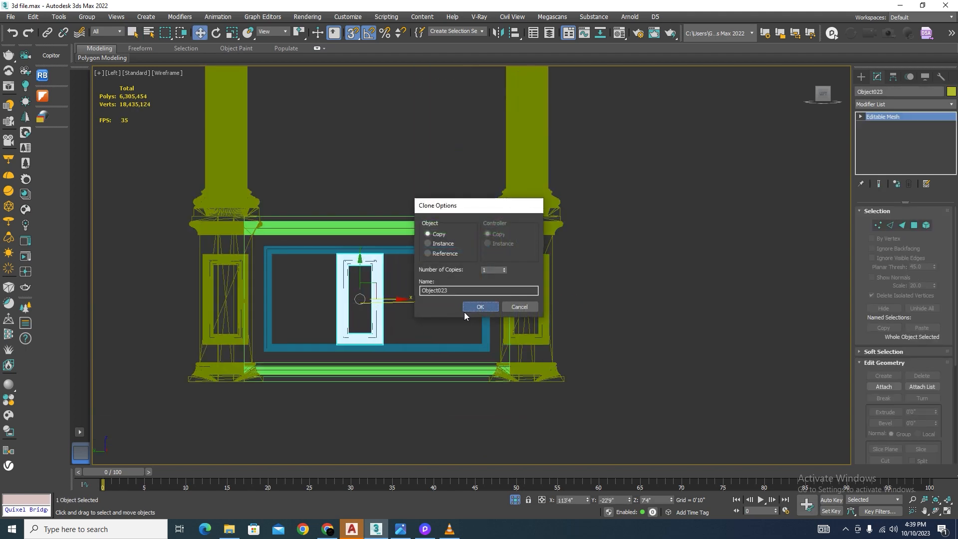
left_click(465, 311)
Step: Move the copied moulding sideways and snap its left edge to the outer left edge of the swept frame
scroll(464, 314, "up", 5)
scroll(464, 315, "down", 2)
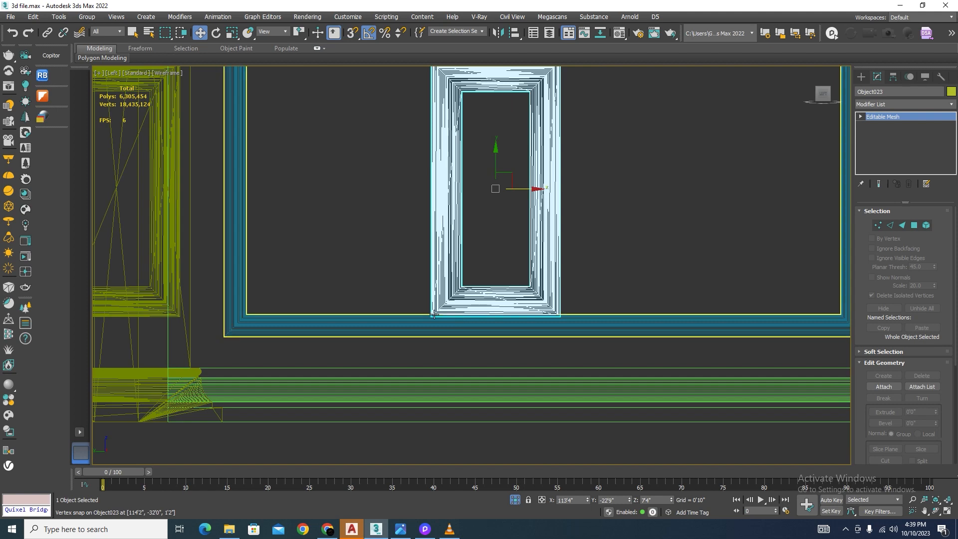
left_click_drag(434, 315, 205, 348)
scroll(203, 326, "up", 3)
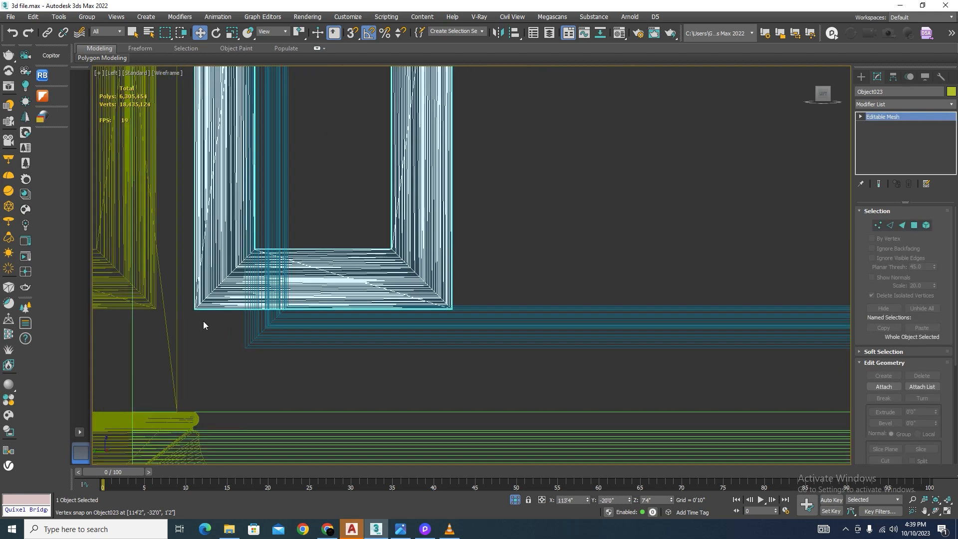
key("s")
left_click_drag(196, 308, 246, 348)
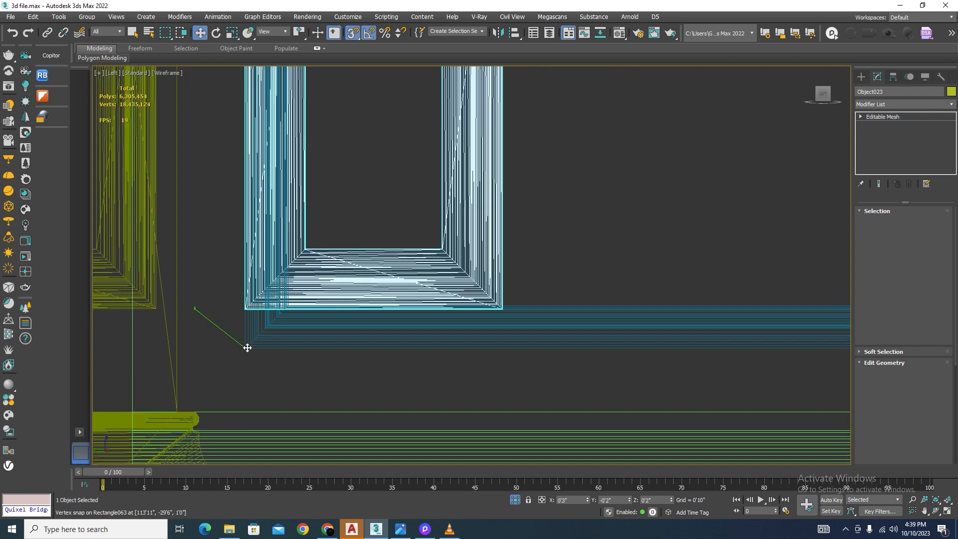
Step: Lower the copied moulding's bottom vertices and snap them to the outer bottom edge of the swept frame
left_click(879, 225)
left_click_drag(597, 221, 202, 338)
left_click_drag(376, 252, 376, 245)
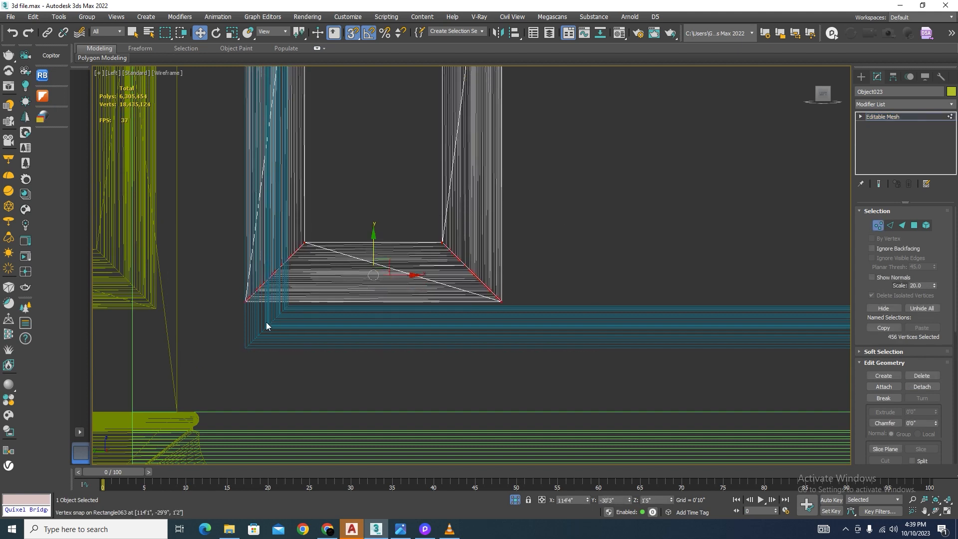
scroll(247, 309, "up", 3)
left_click_drag(249, 290, 253, 400)
scroll(249, 332, "up", 2)
scroll(487, 334, "down", 9)
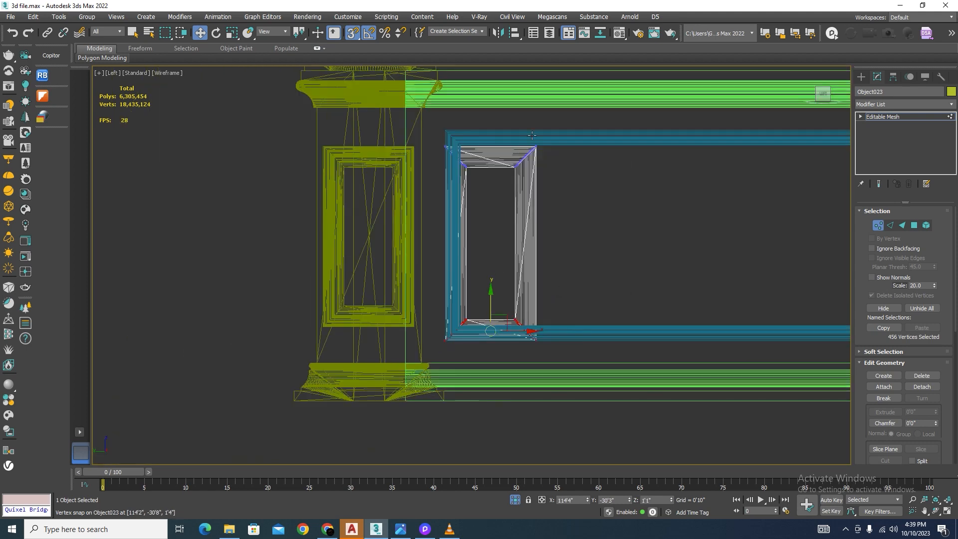
Step: Raise the copied moulding's top vertices and snap them to the outer top edge of the swept frame
scroll(530, 125, "up", 6)
left_click_drag(127, 321, 127, 322)
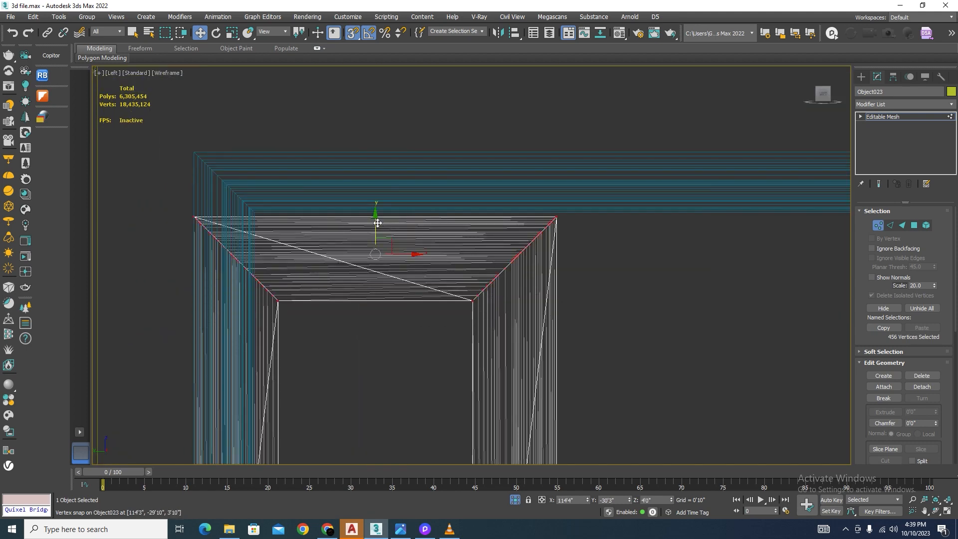
left_click_drag(378, 223, 191, 146)
scroll(194, 153, "down", 8)
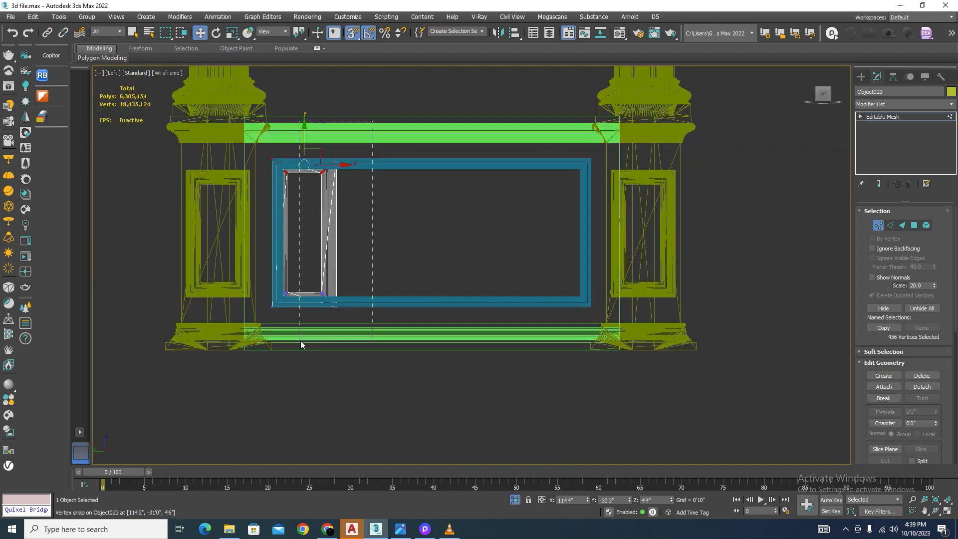
Step: Stretch the copied moulding's right-side vertices to the outer right edge of the swept frame and finish vertex editing
left_click_drag(349, 232, 582, 298)
scroll(583, 299, "up", 6)
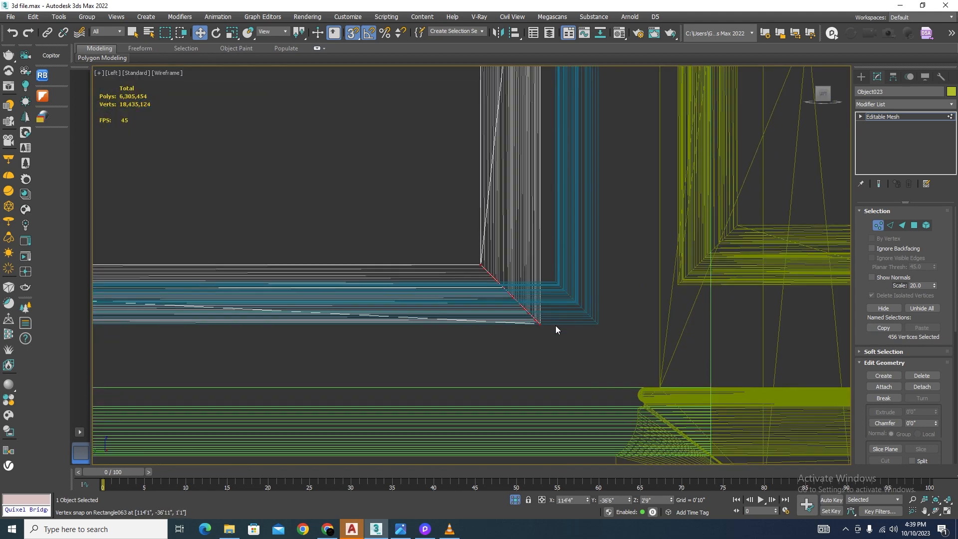
left_click_drag(524, 323, 643, 323)
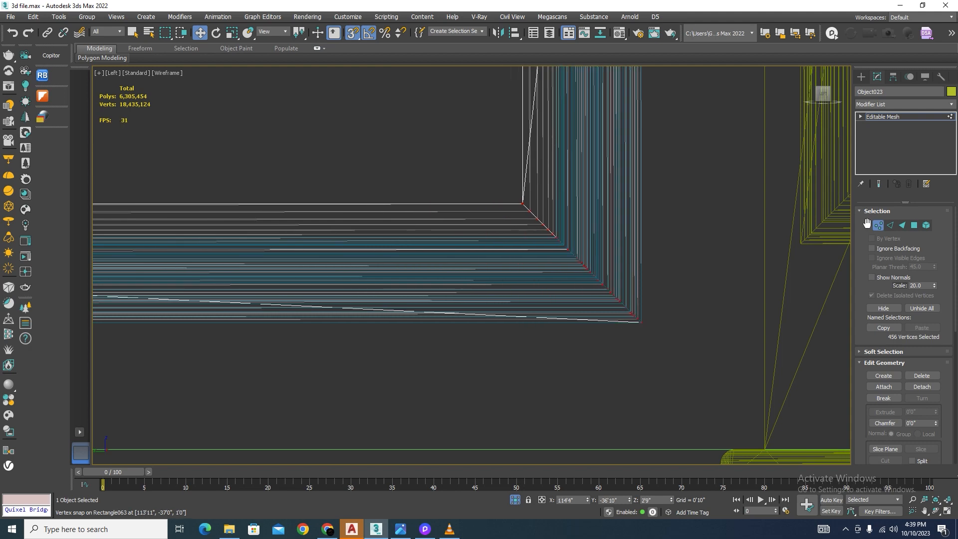
left_click(879, 230)
Step: Delete the redundant swept frame, return to shaded display, and check the stretched moulding on the base panel
scroll(551, 247, "up", 4)
left_click(550, 233)
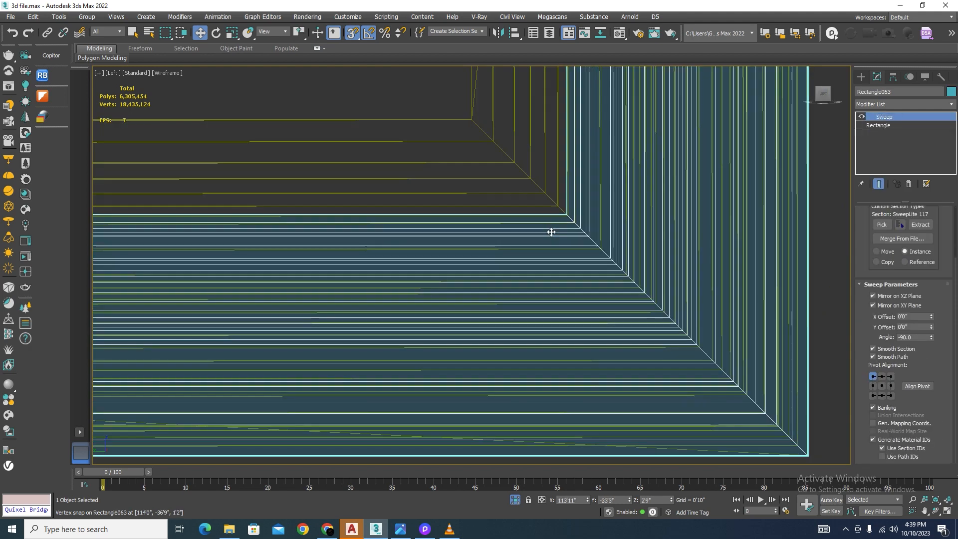
key("Delete")
scroll(524, 238, "down", 17)
middle_click_drag(524, 237, 421, 261, "alt")
key("F3")
scroll(516, 286, "up", 10)
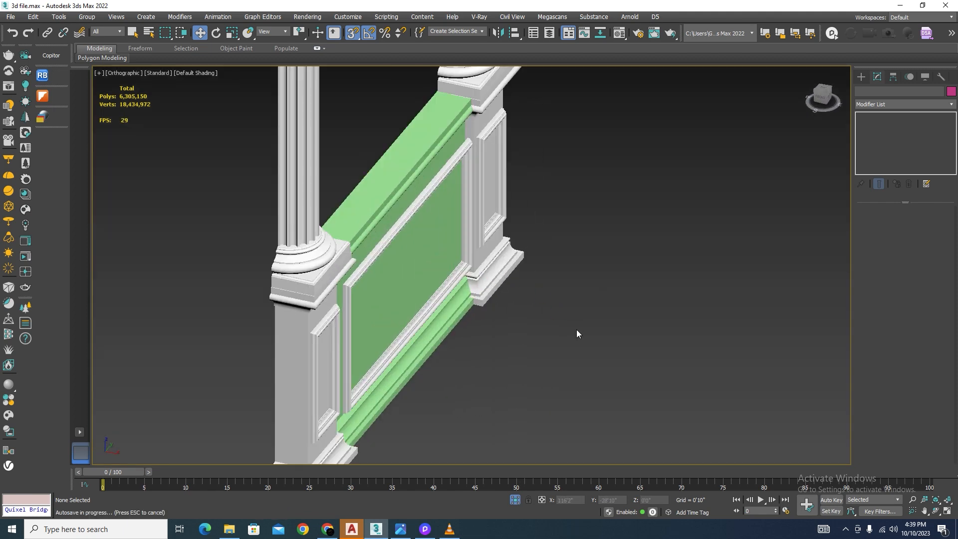
key("Escape")
scroll(549, 256, "down", 9)
middle_click_drag(543, 304, 582, 294, "alt")
scroll(546, 242, "up", 9)
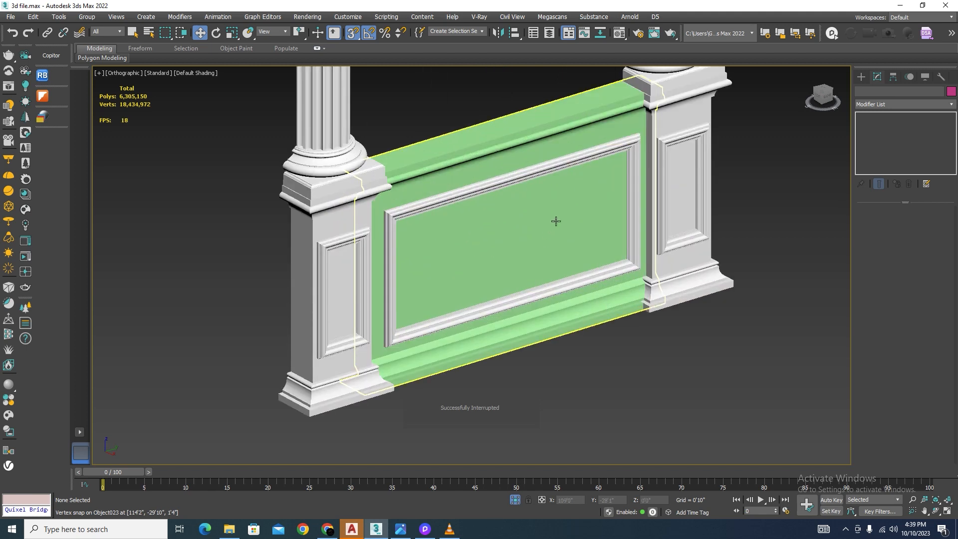
Step: Assign the white 01 - Default material to the base panel between the pedestals
left_click(556, 222)
key("m")
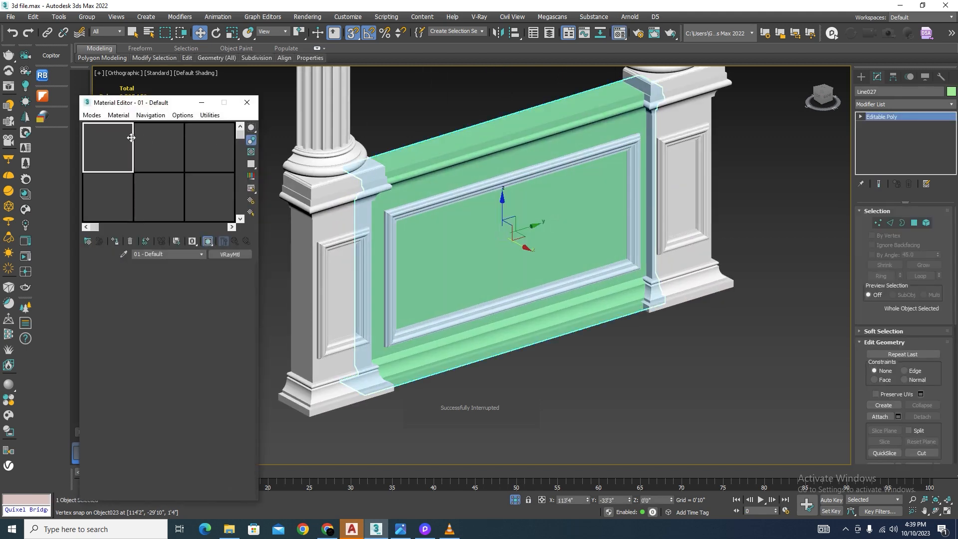
left_click(117, 242)
left_click(634, 372)
Step: Select the columns, base panel and moulding, and end isolation to bring back the whole facade
scroll(618, 387, "down", 5)
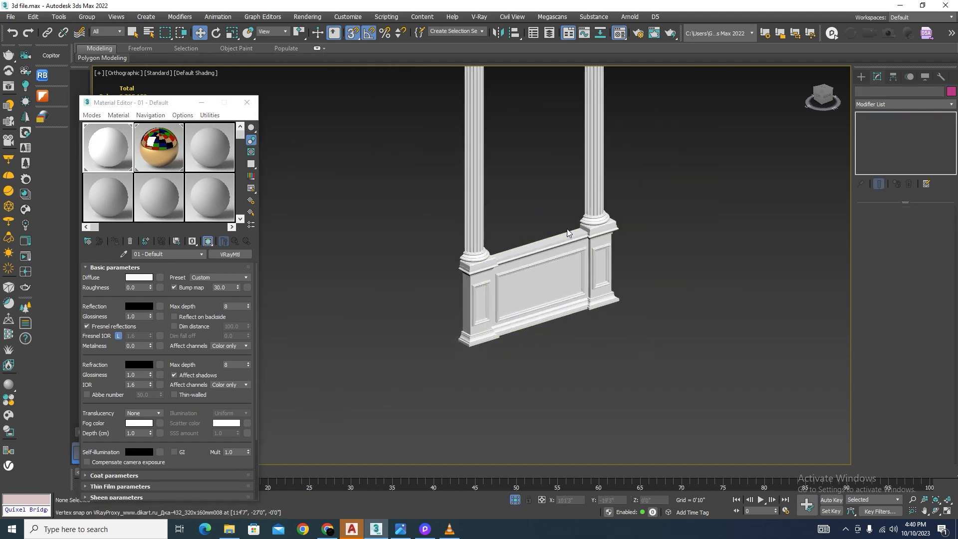
scroll(567, 233, "down", 3)
left_click_drag(581, 136, 401, 406)
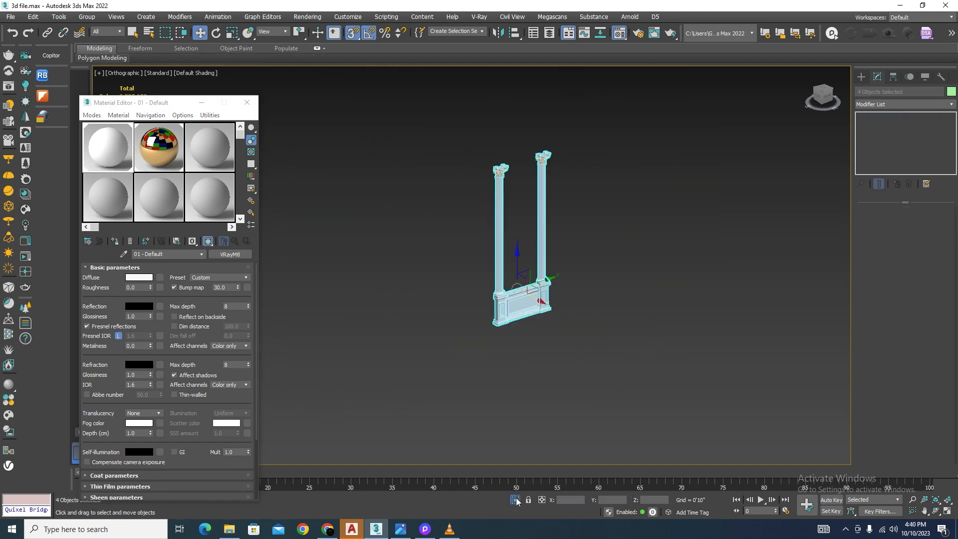
left_click(516, 500)
scroll(537, 344, "down", 5)
middle_click_drag(542, 352, 531, 356, "alt")
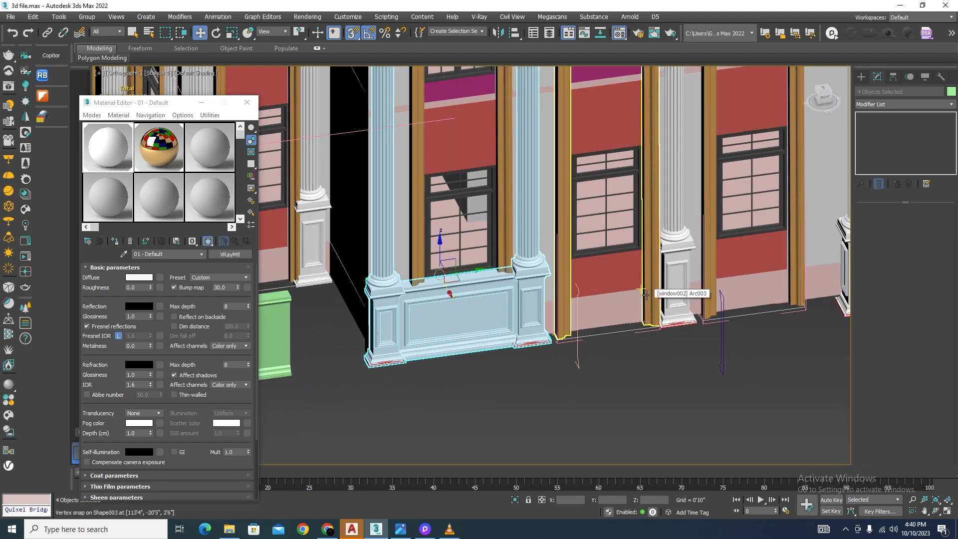
left_click(610, 387)
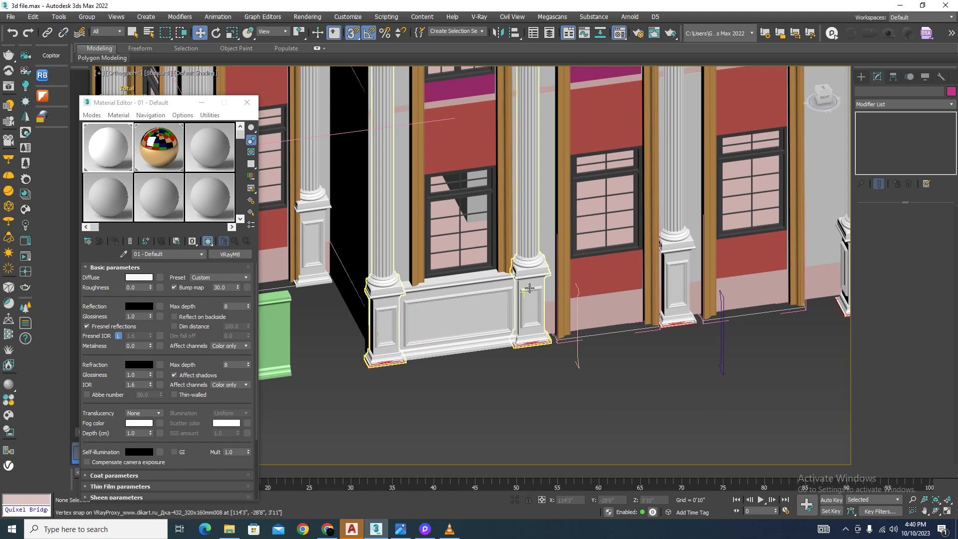
scroll(530, 288, "up", 3)
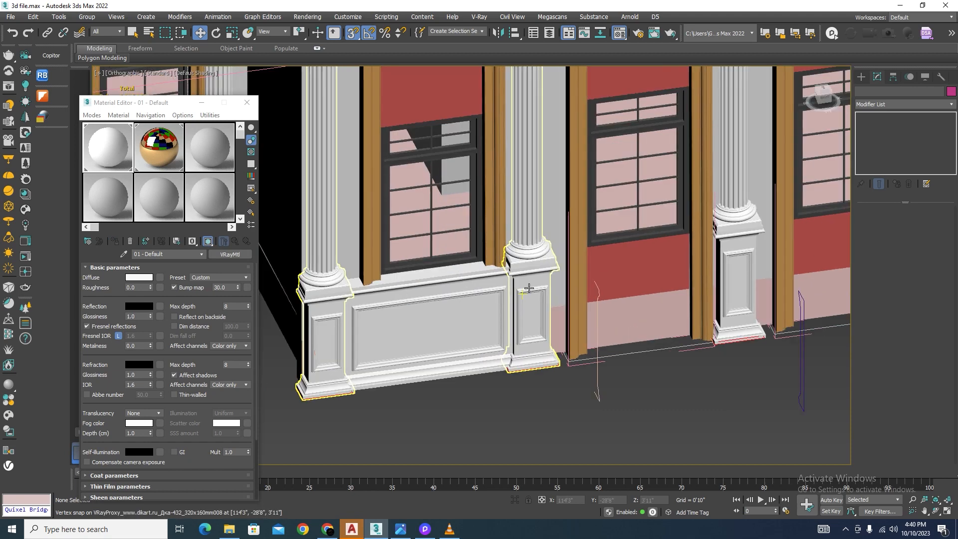
Step: Raise the upper vertices of the next pedestal along the facade, snapping its panel moulding's top to the height of the finished pedestal's moulding
left_click(748, 229)
left_click(877, 226)
scroll(772, 205, "up", 3)
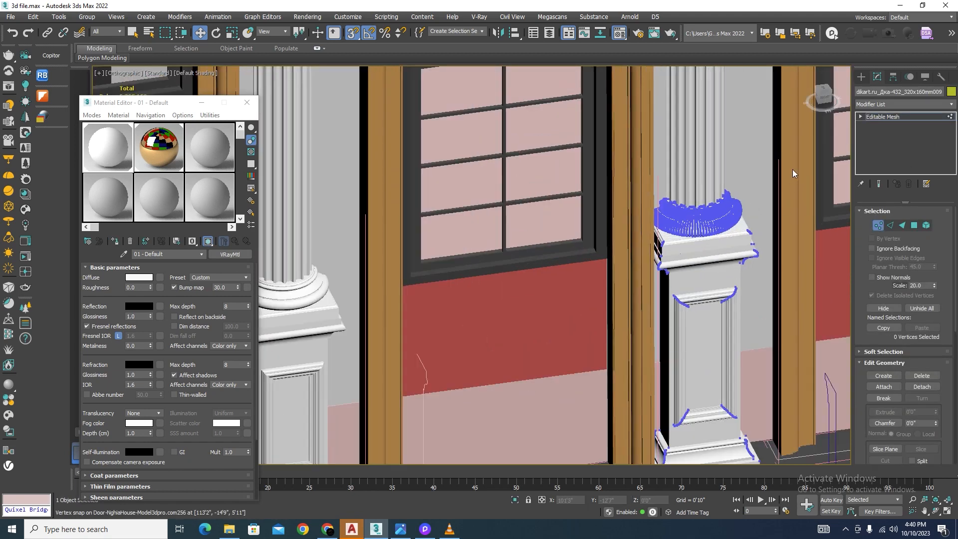
left_click_drag(793, 169, 598, 332)
left_click_drag(701, 203, 686, 268)
key("F3")
scroll(665, 328, "up", 3)
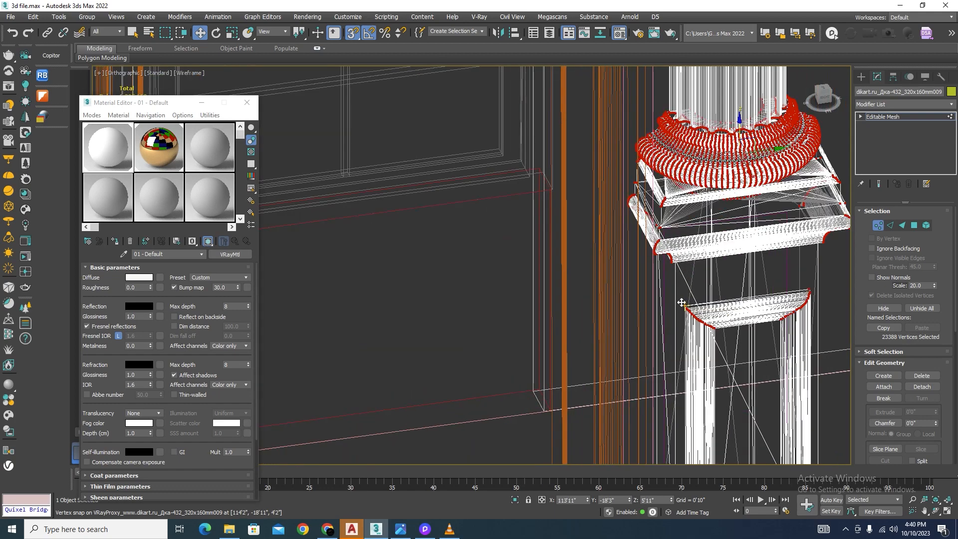
left_click_drag(684, 305, 617, 313)
scroll(693, 276, "down", 5)
scroll(555, 291, "up", 6)
scroll(605, 302, "up", 5)
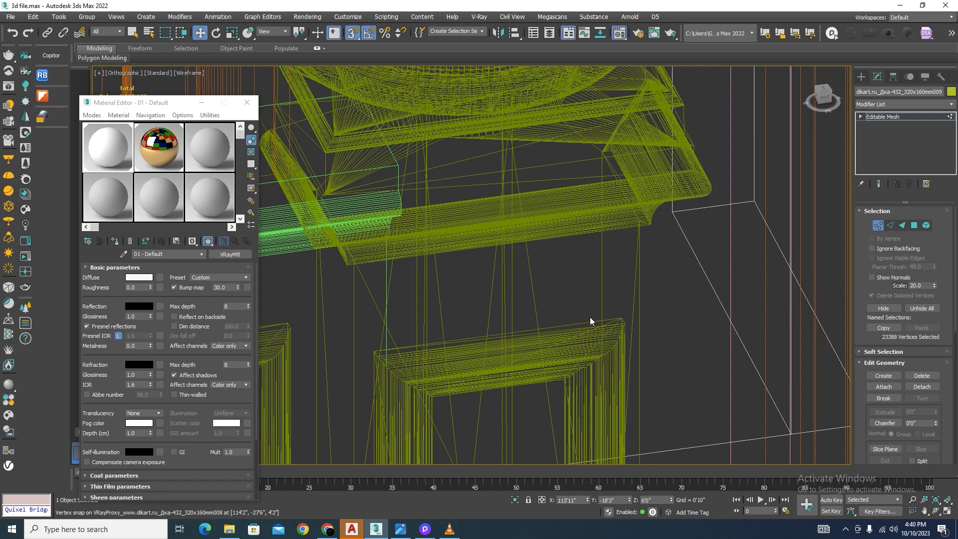
scroll(590, 320, "down", 8)
left_click(881, 226)
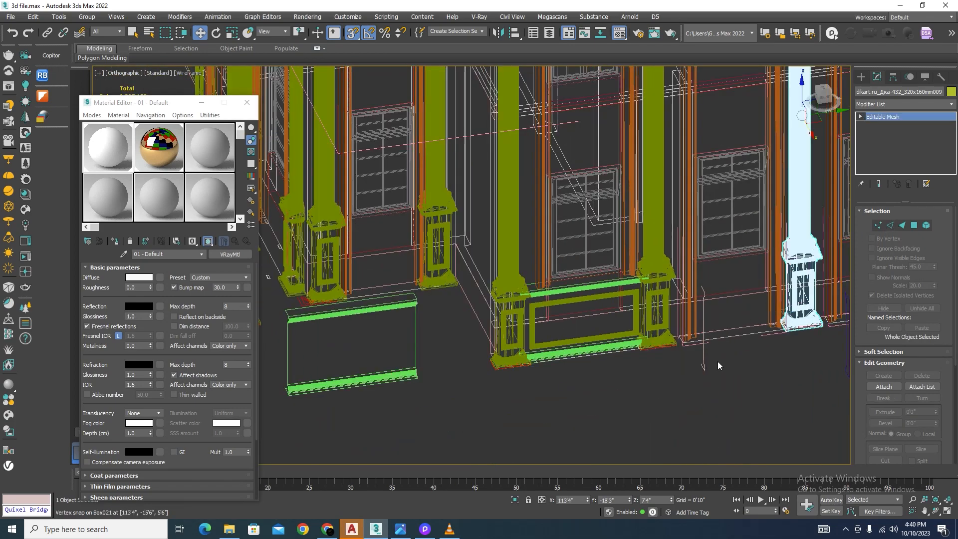
Step: Return to shaded display and copy the white base panel with its moulding along the facade to the adjacent bay
left_click(719, 364)
key("F3")
left_click(570, 304)
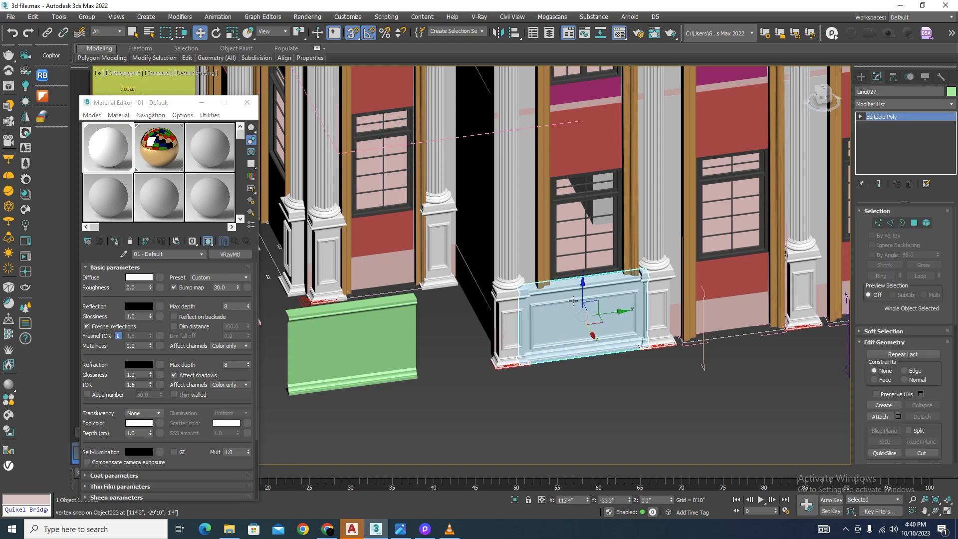
left_click(571, 300, "ctrl")
left_click_drag(614, 314, 849, 294, "shift")
left_click(479, 307)
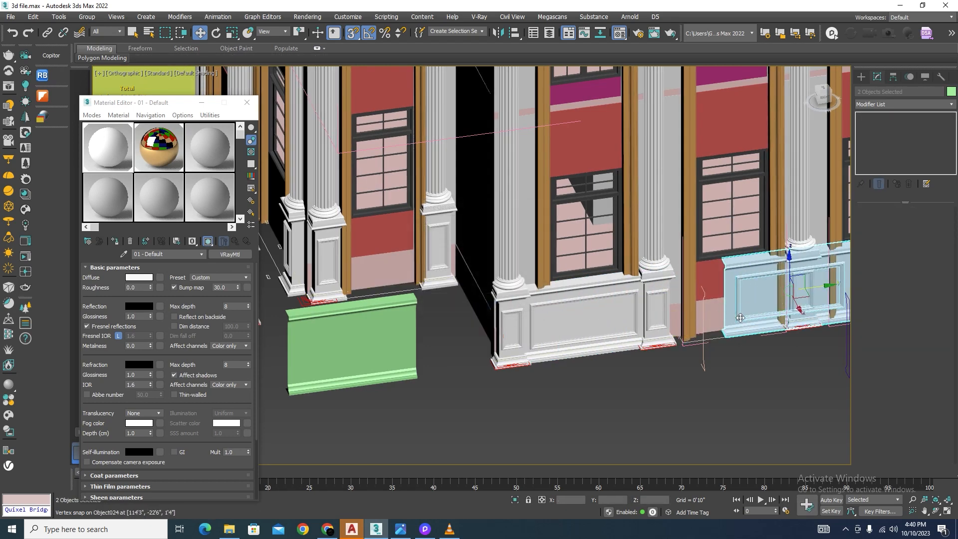
Step: Turn off snapping and fit the copied base panel between the next two pedestals beneath the second window
scroll(720, 340, "up", 6)
scroll(573, 355, "down", 5)
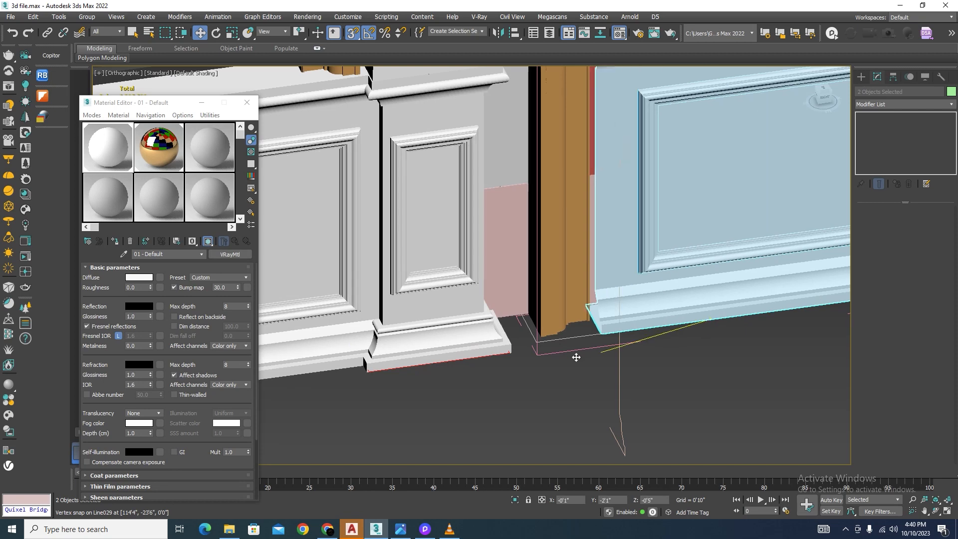
middle_click_drag(570, 351, 553, 358, "alt")
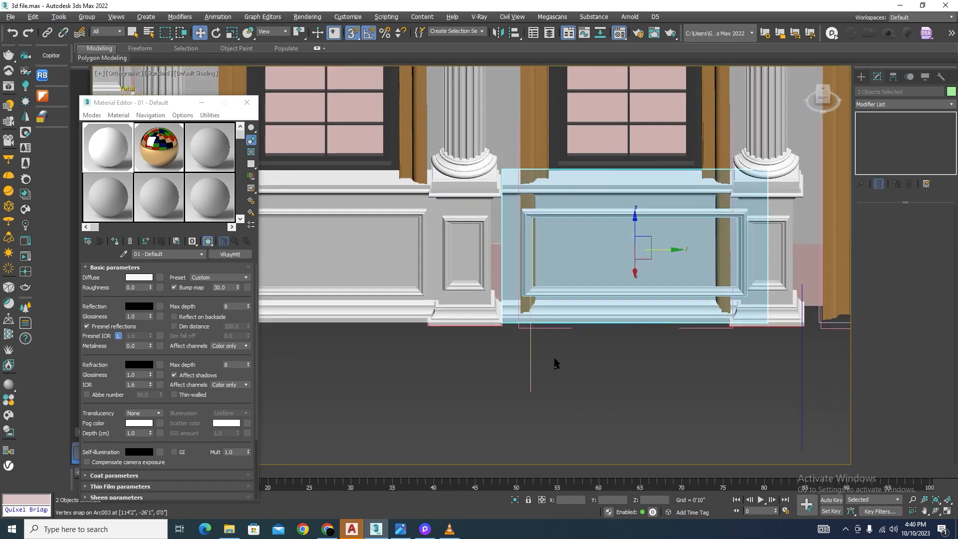
key("s")
scroll(660, 252, "up", 2)
left_click_drag(659, 253, 633, 245)
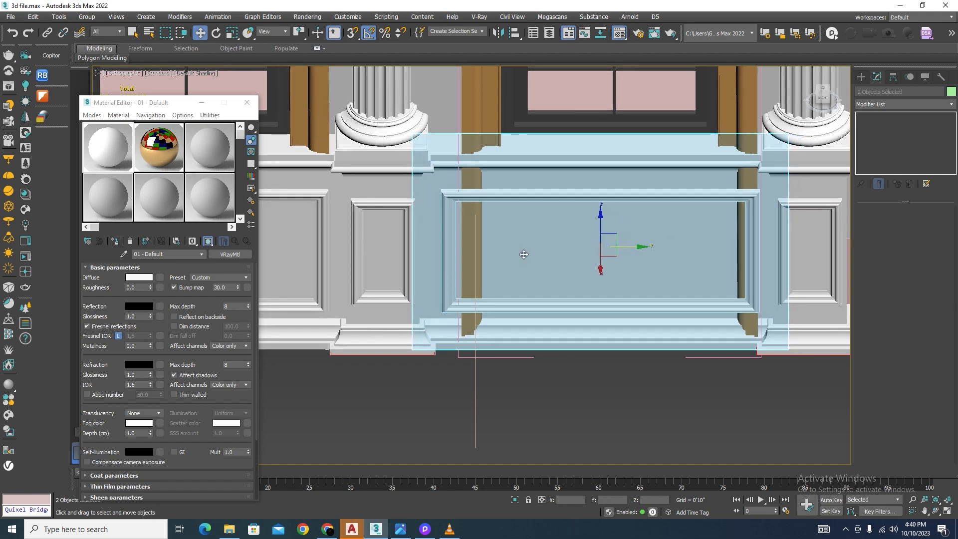
scroll(522, 253, "down", 2)
Step: Raise the bottom vertices of the second arched window frame, snapping them to the top of the copied base panel
left_click(616, 341)
left_click(682, 133)
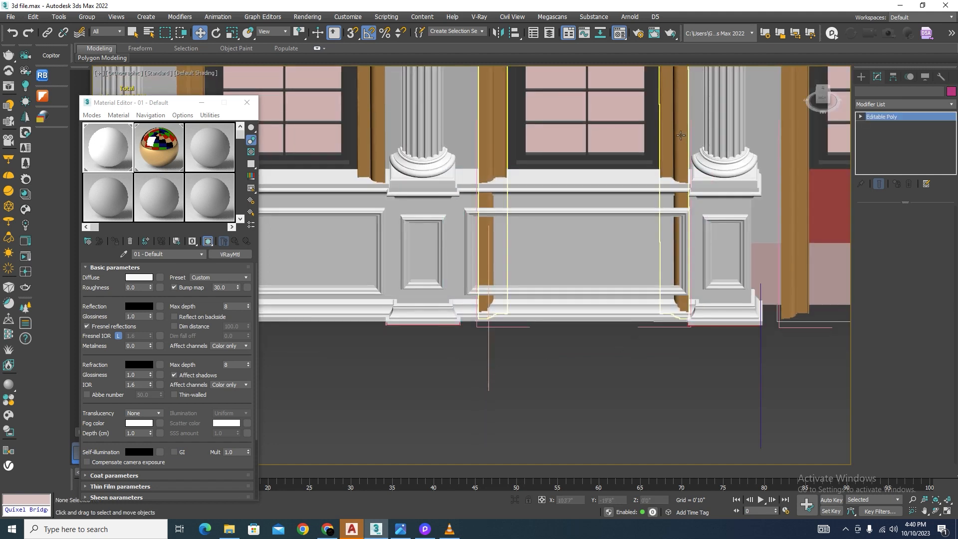
left_click(878, 223)
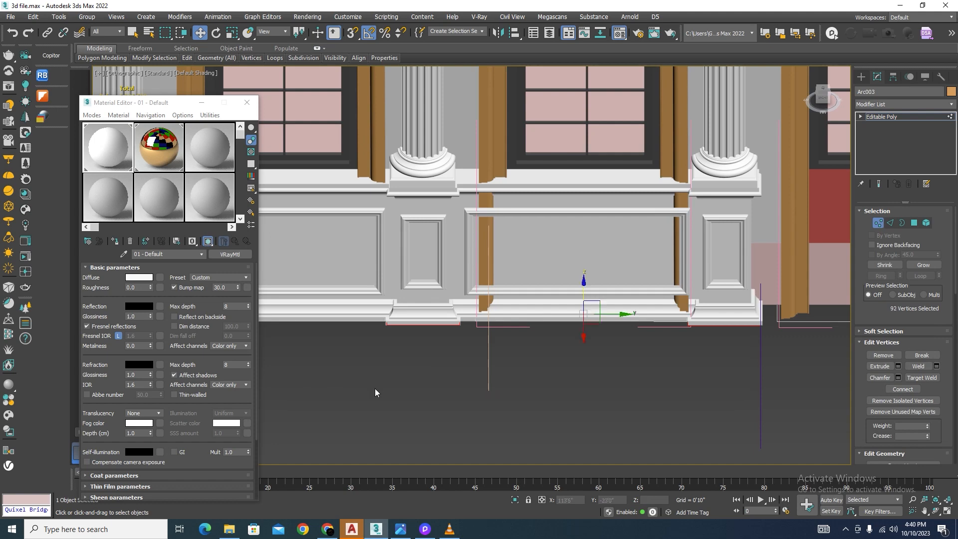
middle_click_drag(376, 393, 674, 164, "alt")
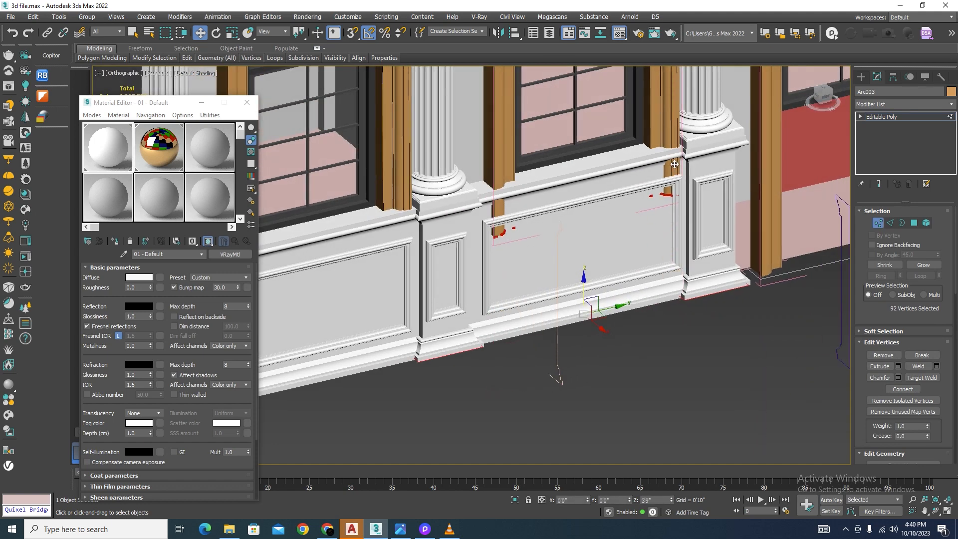
mouse_move(674, 164)
left_mouse_down()
mouse_move(683, 138)
mouse_move(682, 152)
left_mouse_up()
key("s")
scroll(593, 366, "down", 7)
middle_click_drag(593, 361, 571, 355, "alt")
left_click(883, 227)
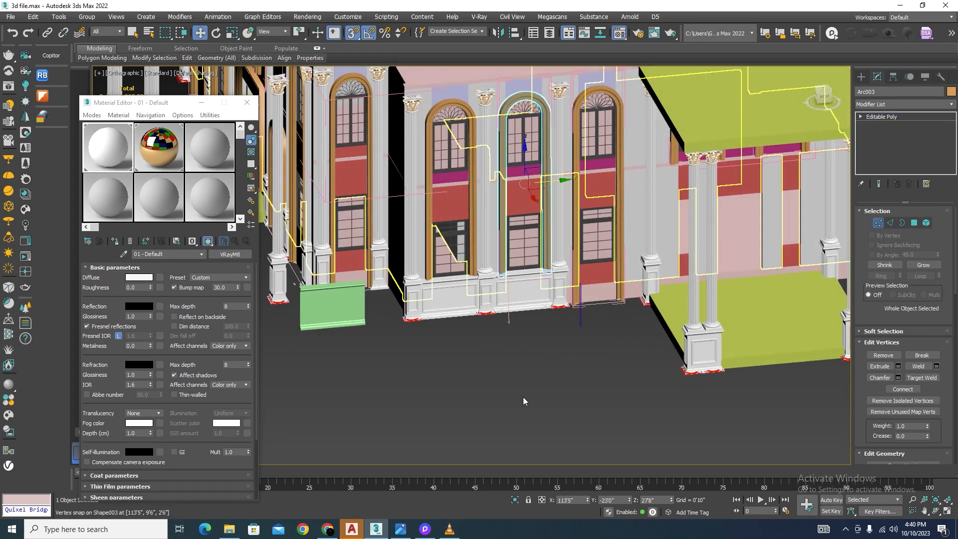
Step: Isolate the first arched window frame above the base panels and show it in the left view
scroll(501, 247, "up", 4)
left_click(558, 417)
scroll(557, 418, "down", 4)
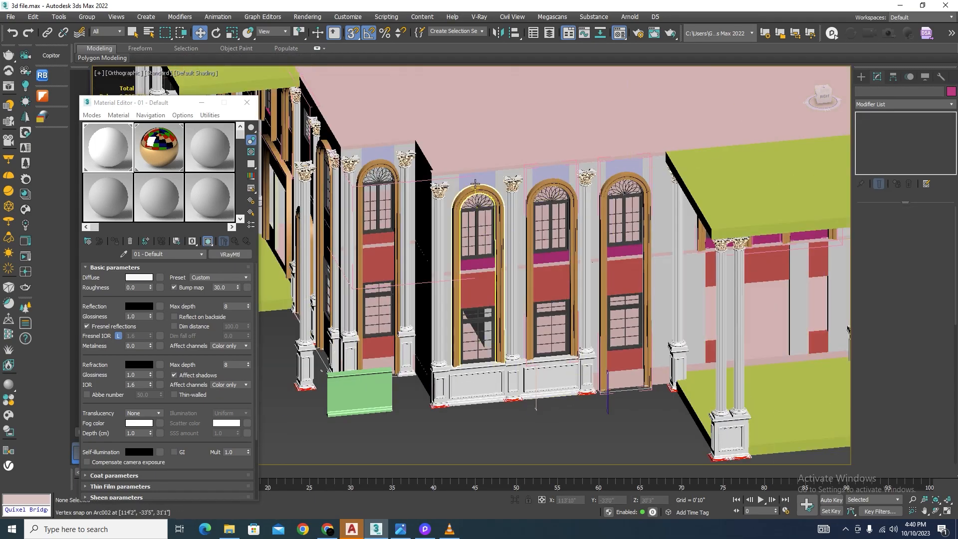
scroll(478, 188, "up", 5)
key("f")
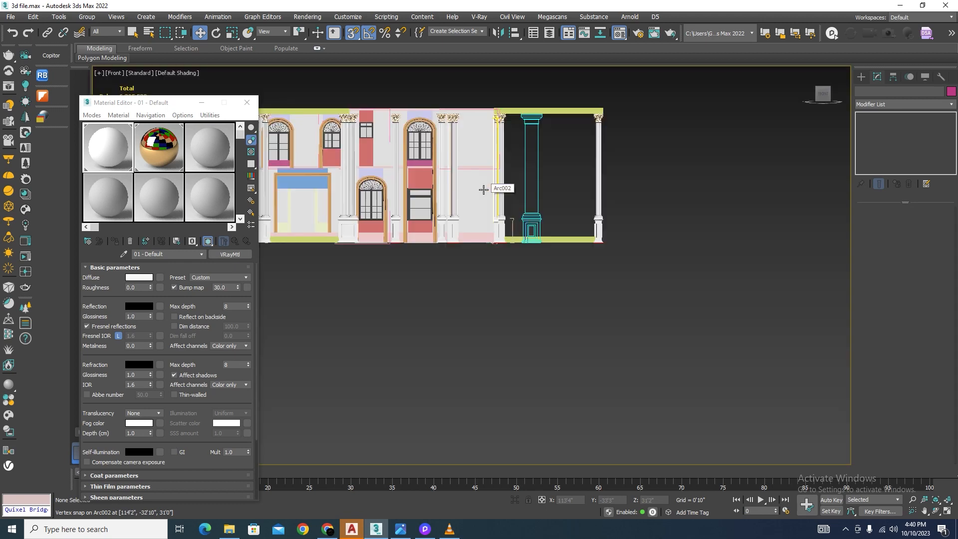
middle_click_drag(528, 311, 555, 210, "alt")
scroll(535, 217, "up", 6)
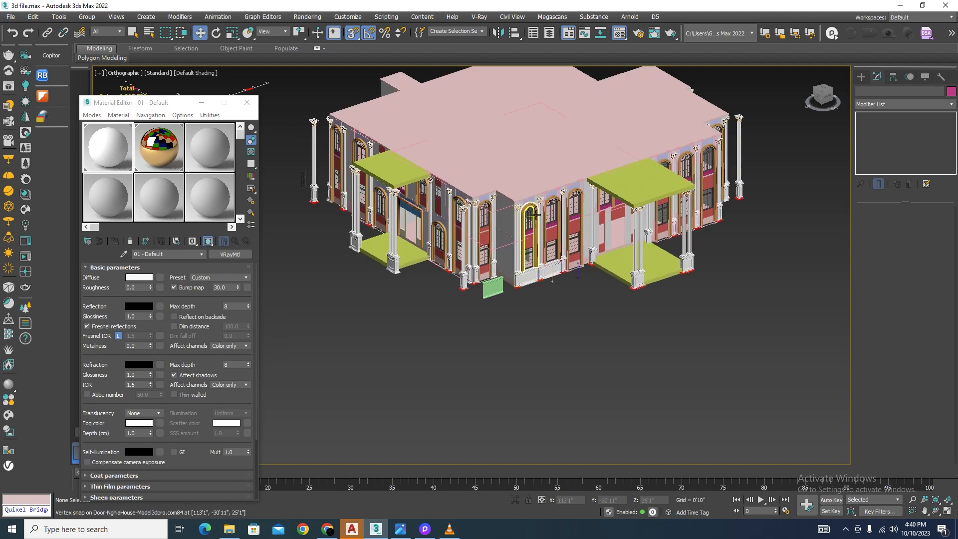
left_click(516, 183)
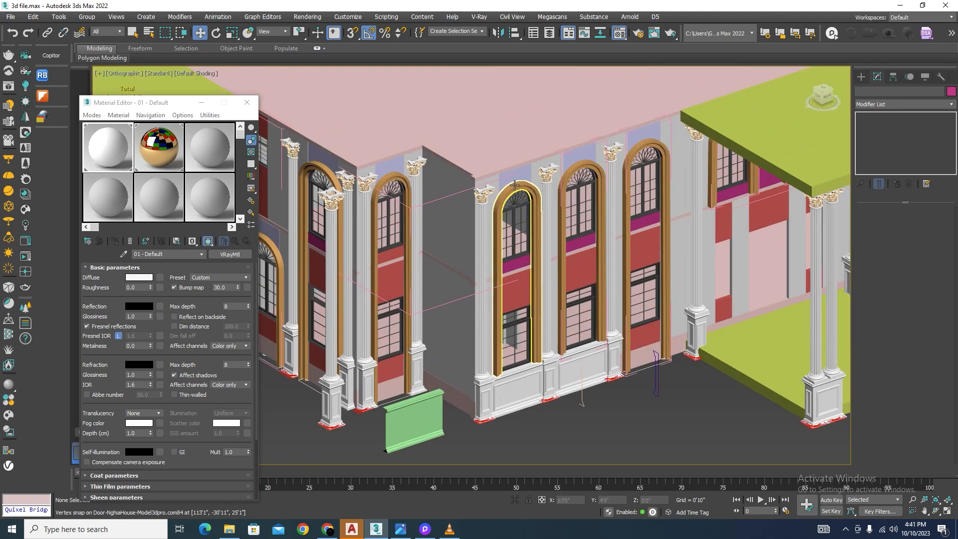
left_click(515, 500)
key("l")
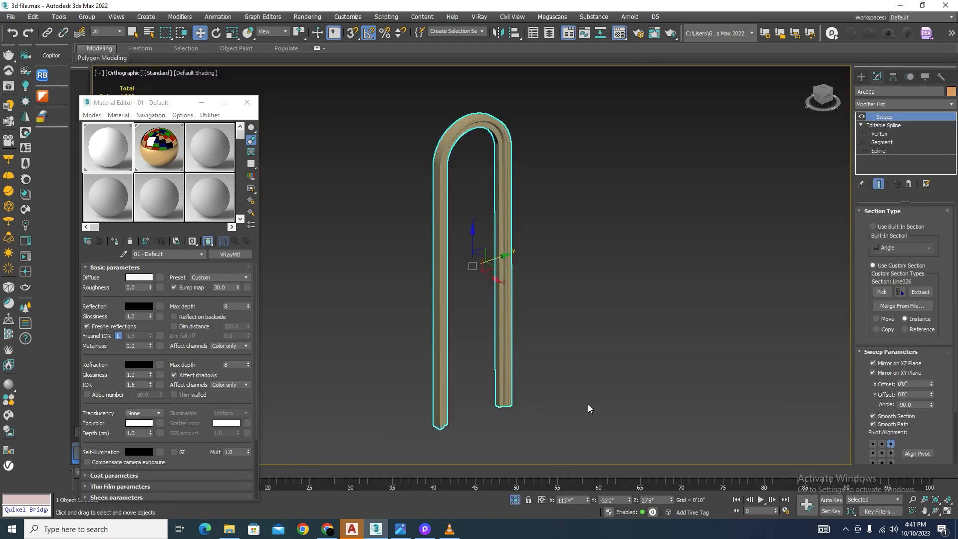
left_click(550, 296)
middle_click_drag(535, 159, 578, 310)
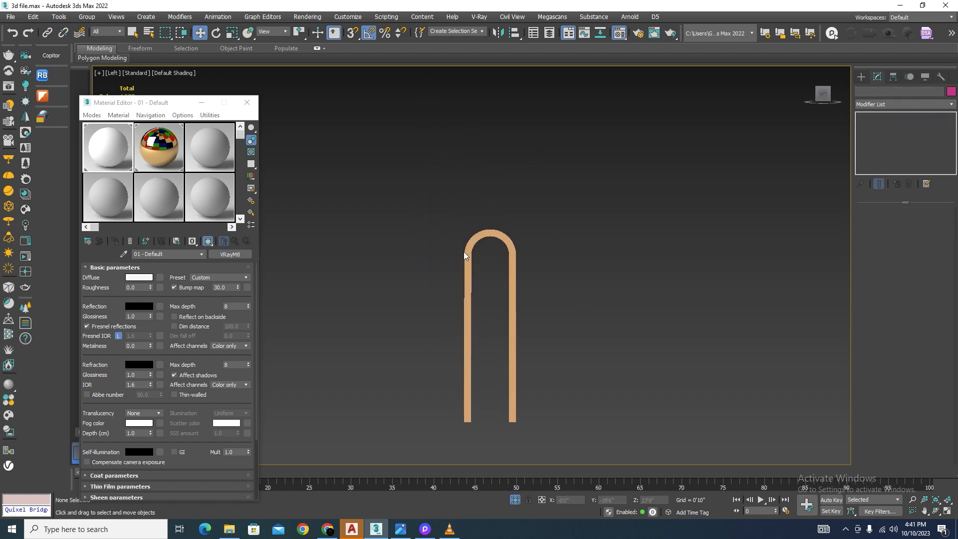
Step: Examine the keystone detail above the arched windows in the villa reference photo, then return to the 3ds Max model
scroll(468, 248, "up", 6)
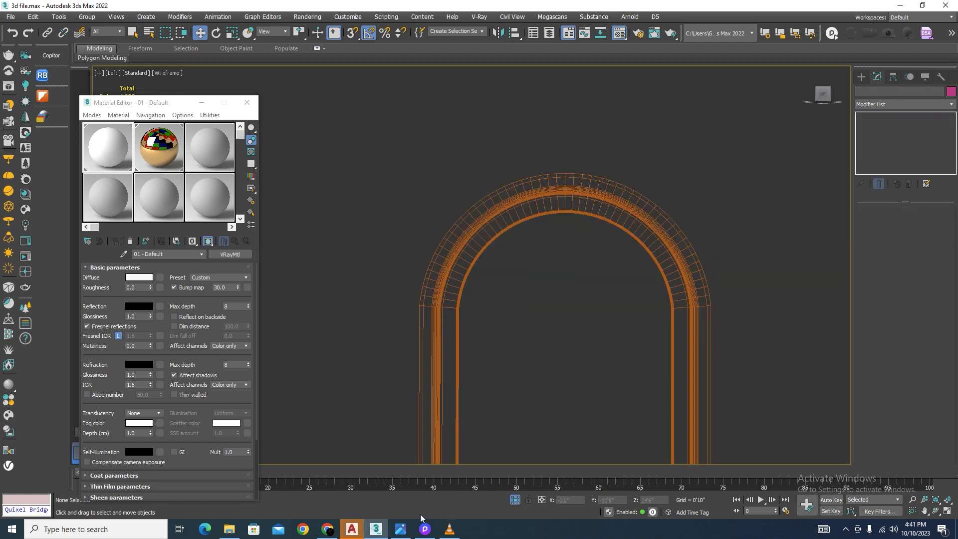
left_click(400, 528)
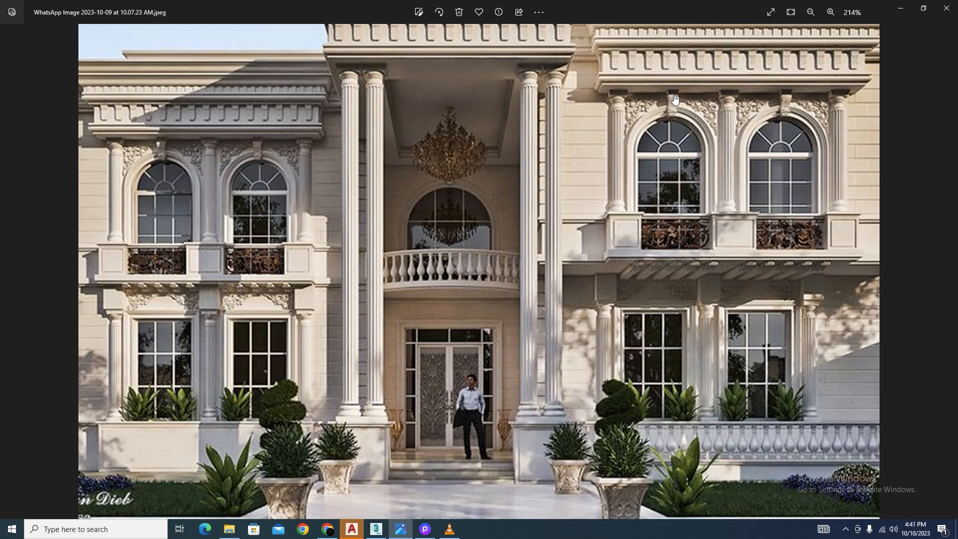
left_click(378, 529)
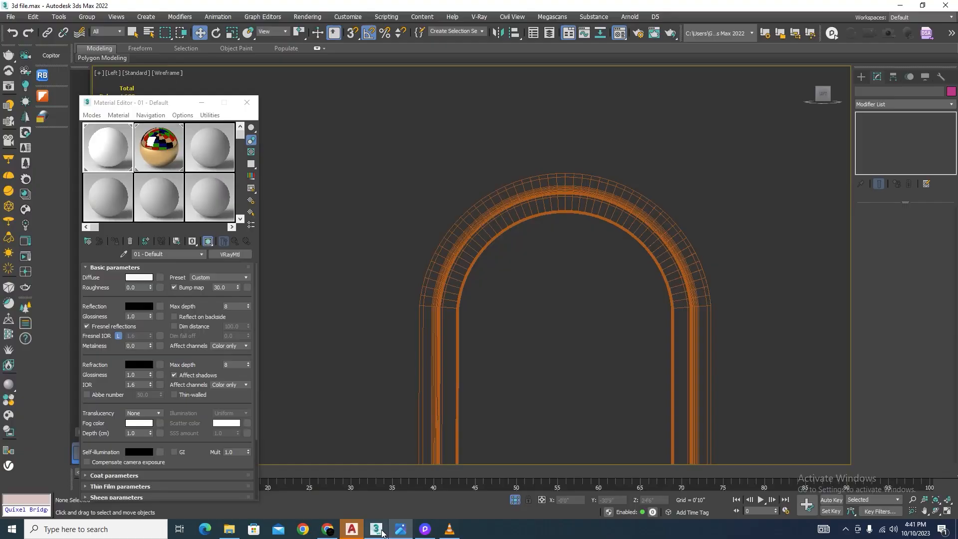
Step: Draw a flat ChamferBox about 2'8" long and 1'5" wide over the crown of the isolated arch as a keystone
left_click(559, 199)
left_click(860, 76)
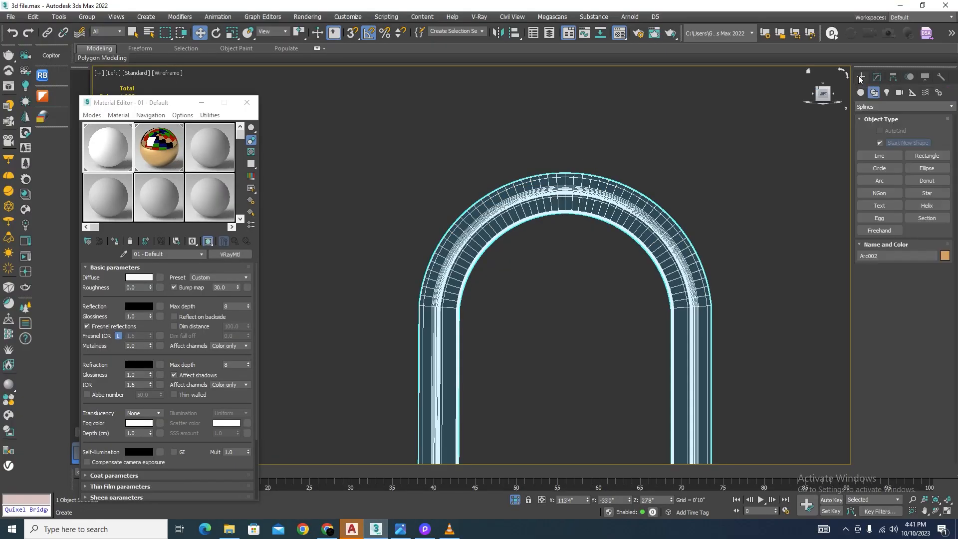
left_click(861, 92)
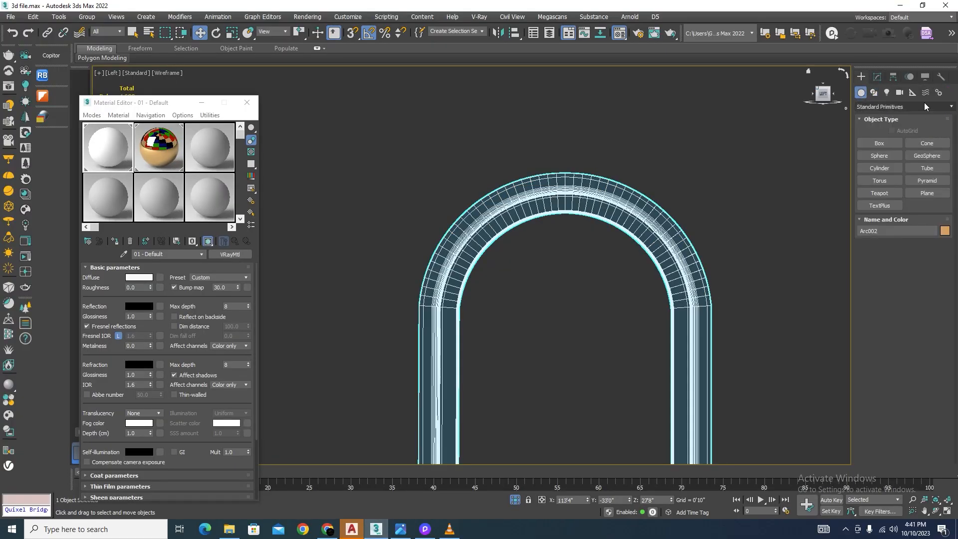
left_click(923, 106)
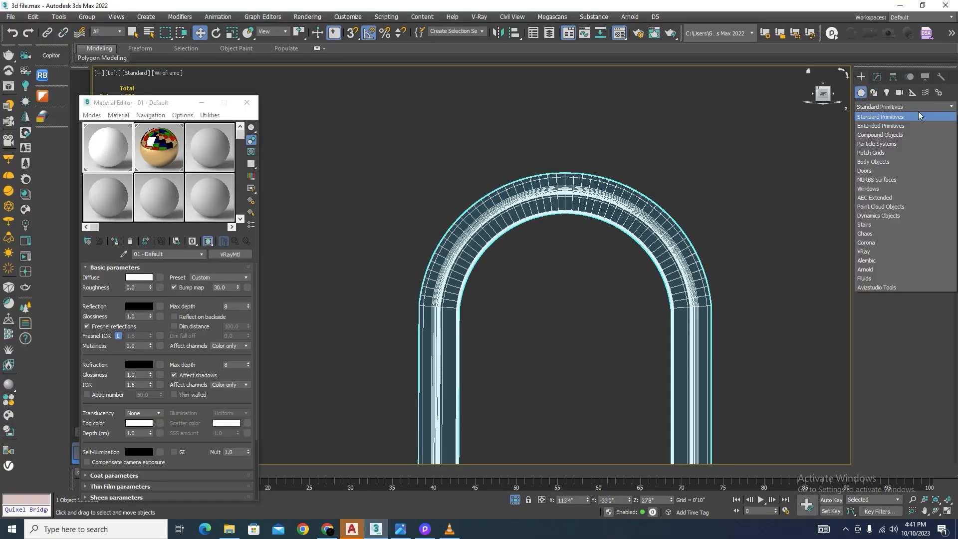
left_click(877, 126)
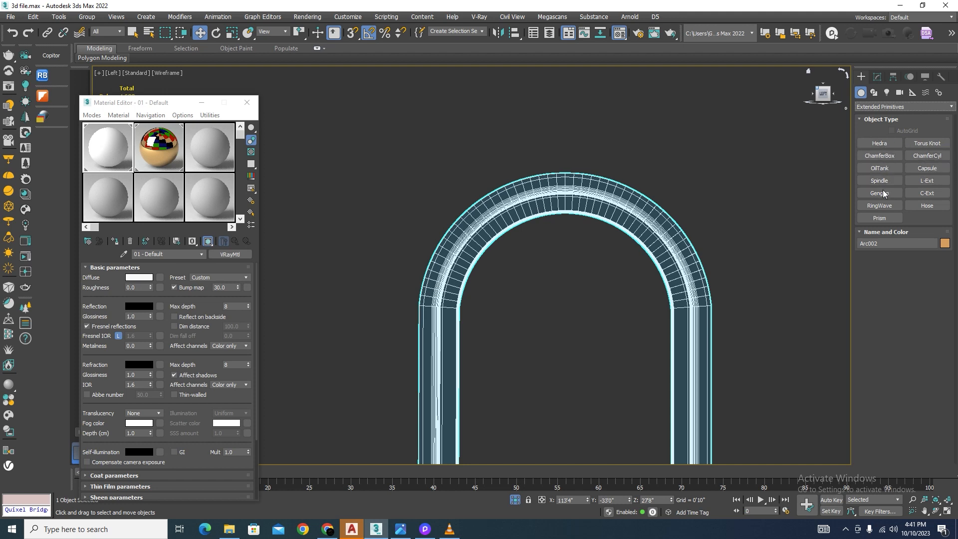
left_click(875, 157)
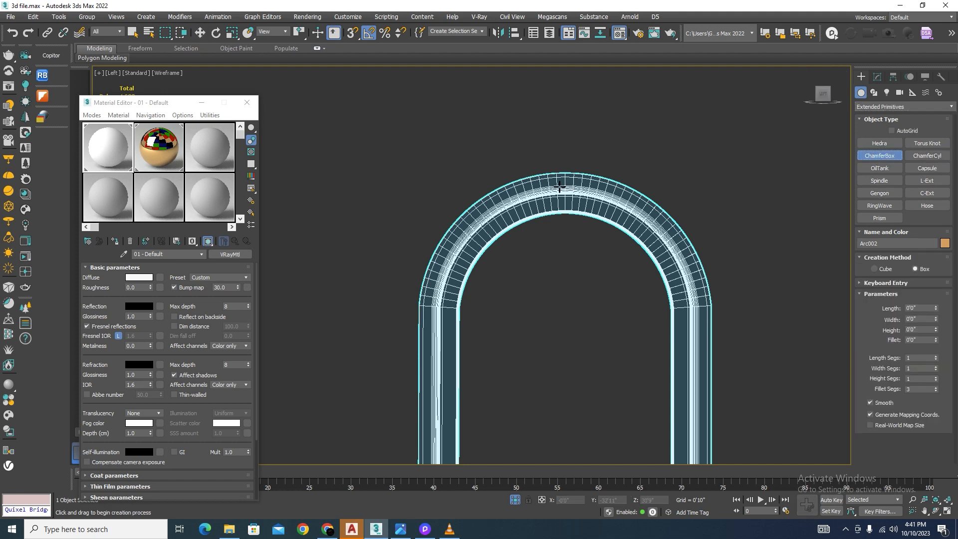
left_click_drag(543, 166, 598, 288)
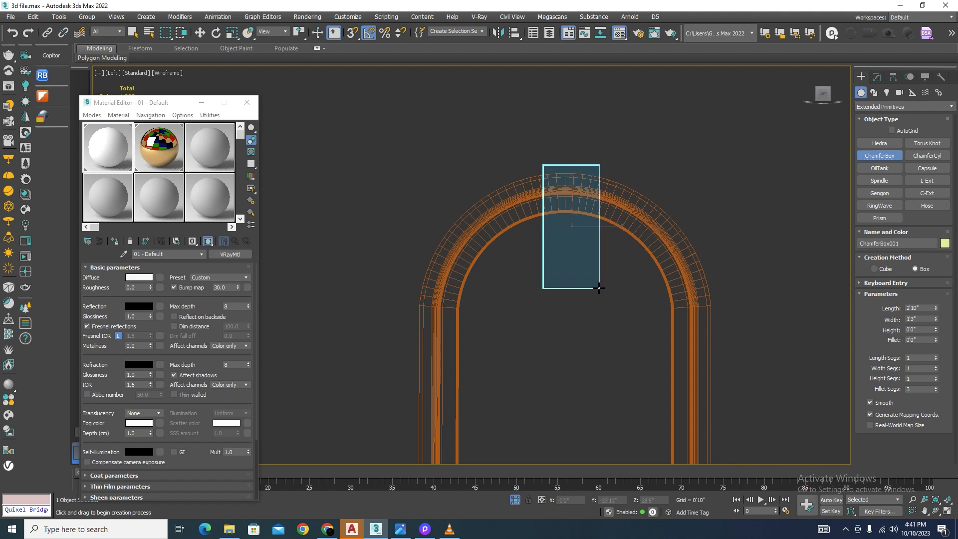
right_click(588, 260)
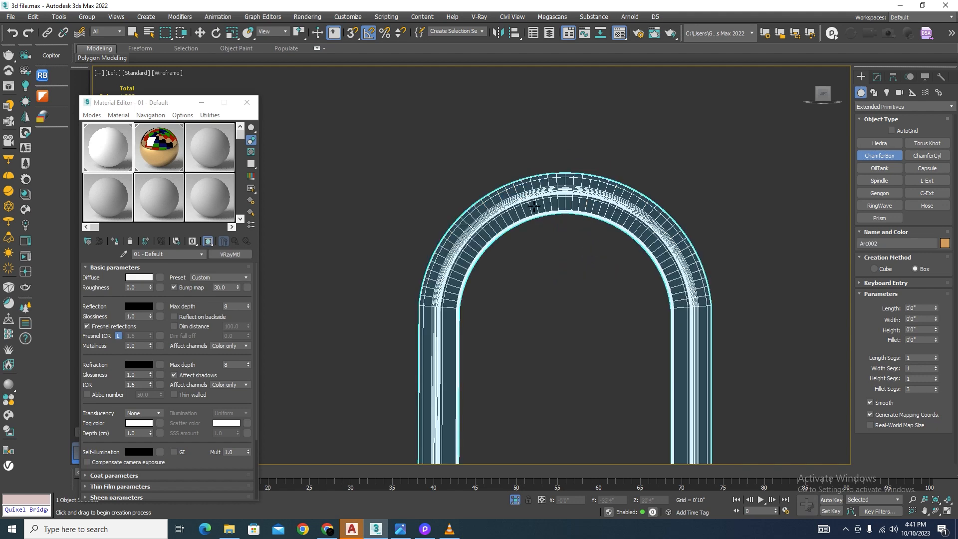
scroll(552, 214, "down", 5)
scroll(552, 212, "up", 4)
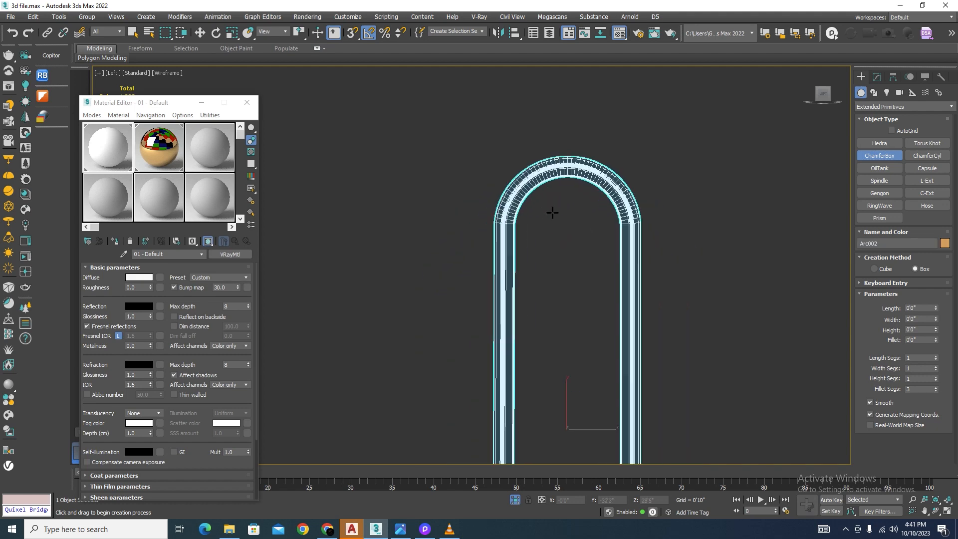
key("F3")
scroll(541, 147, "up", 3)
left_click_drag(542, 134, 606, 250)
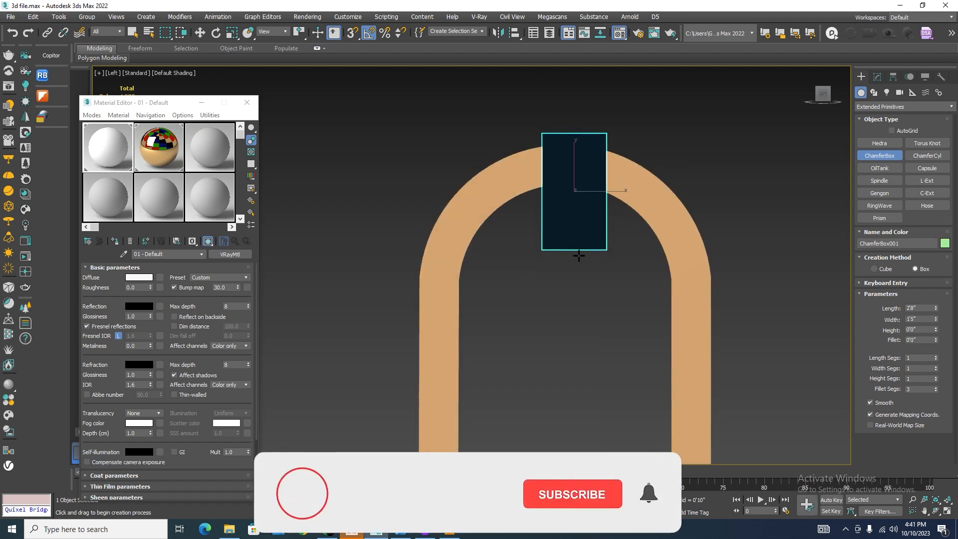
key("w")
Step: Move the chamfer box along X in the top view onto the outer face of the arched frame
scroll(553, 190, "down", 5)
scroll(602, 212, "down", 5)
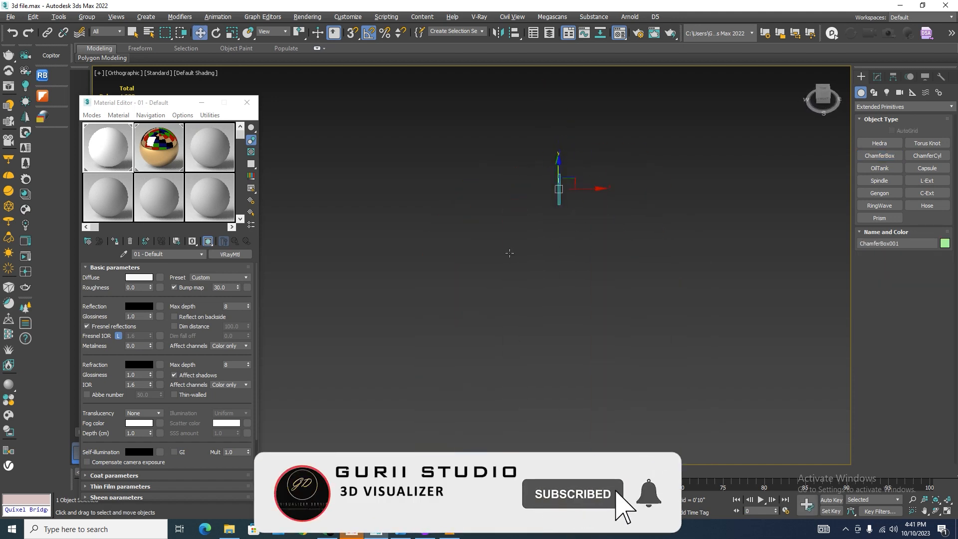
middle_click_drag(602, 212, 666, 292, "alt")
key("t")
scroll(598, 224, "down", 5)
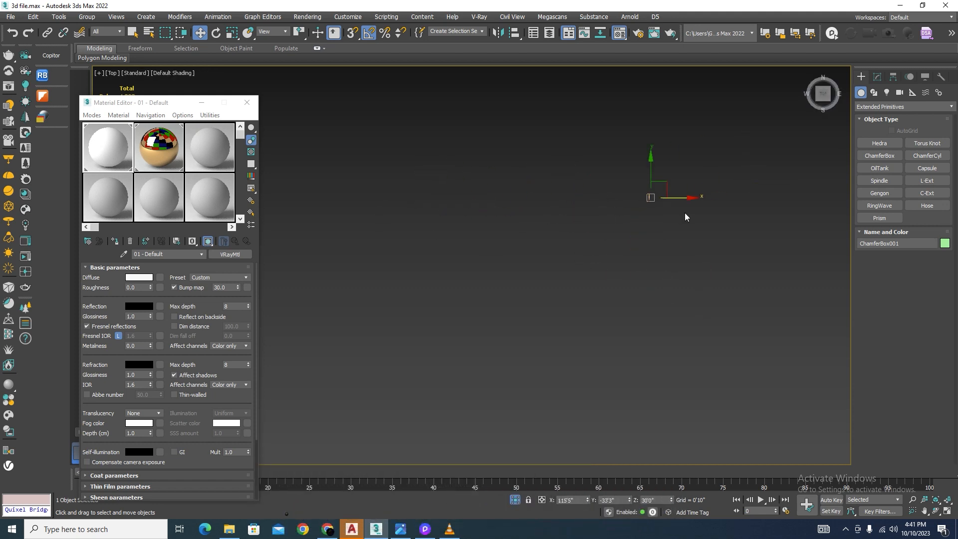
scroll(618, 215, "up", 8)
scroll(565, 212, "down", 3)
key("F3")
scroll(508, 239, "up", 4)
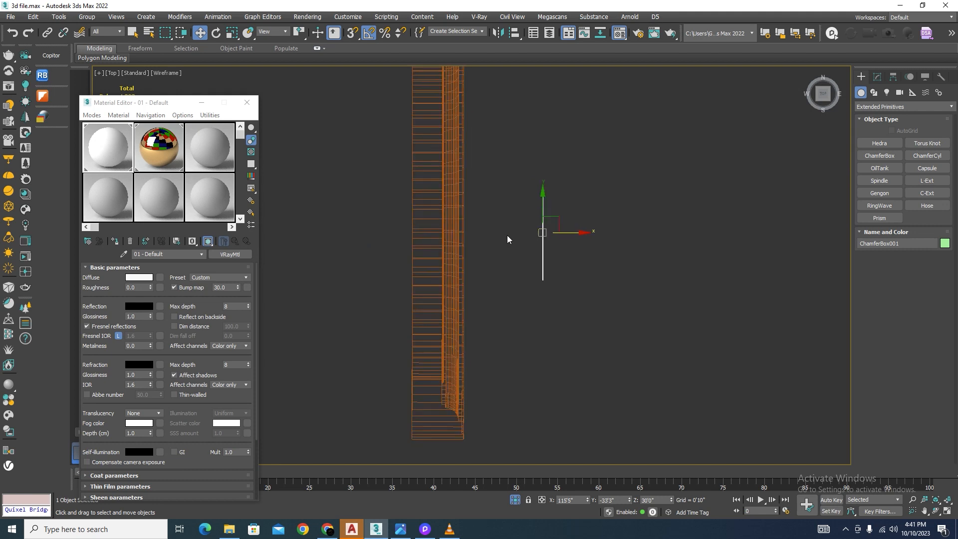
left_click_drag(569, 233, 488, 240)
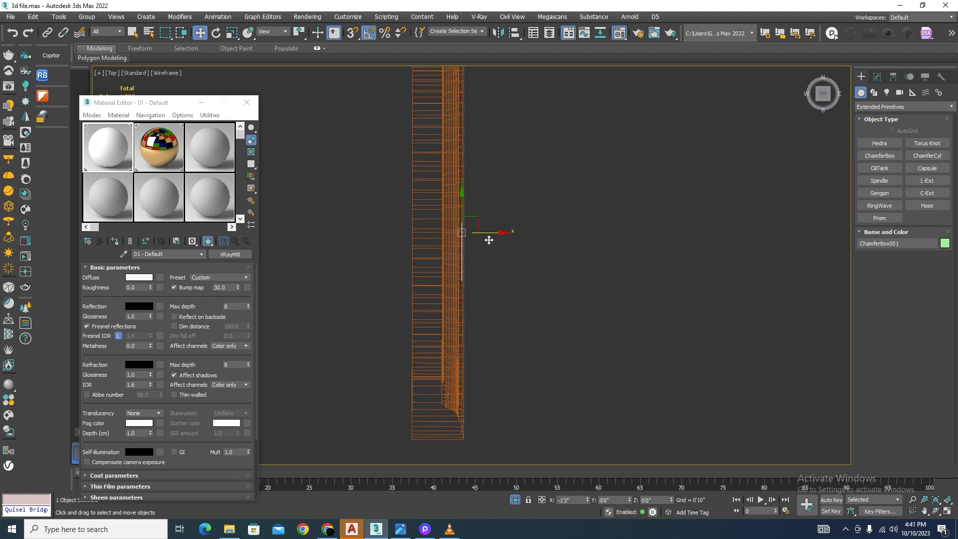
Step: Set the chamfer box's height to 1'6" and shift it along X so it projects from both faces of the arched frame
left_click(878, 76)
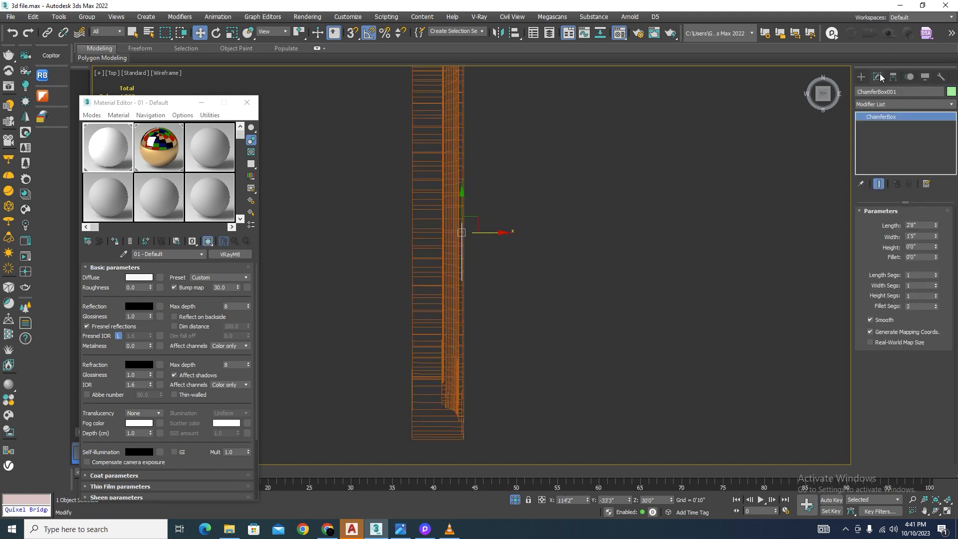
double_click(917, 246)
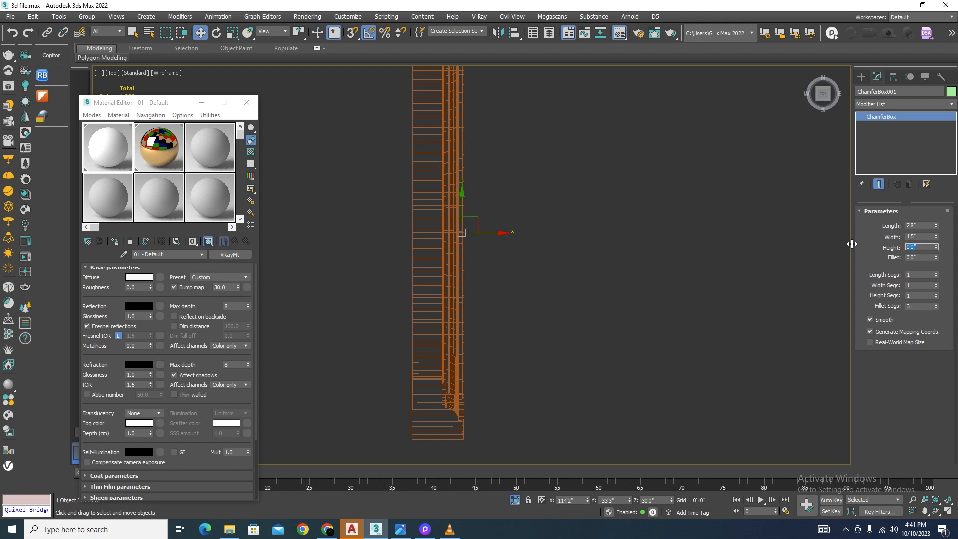
key("Return")
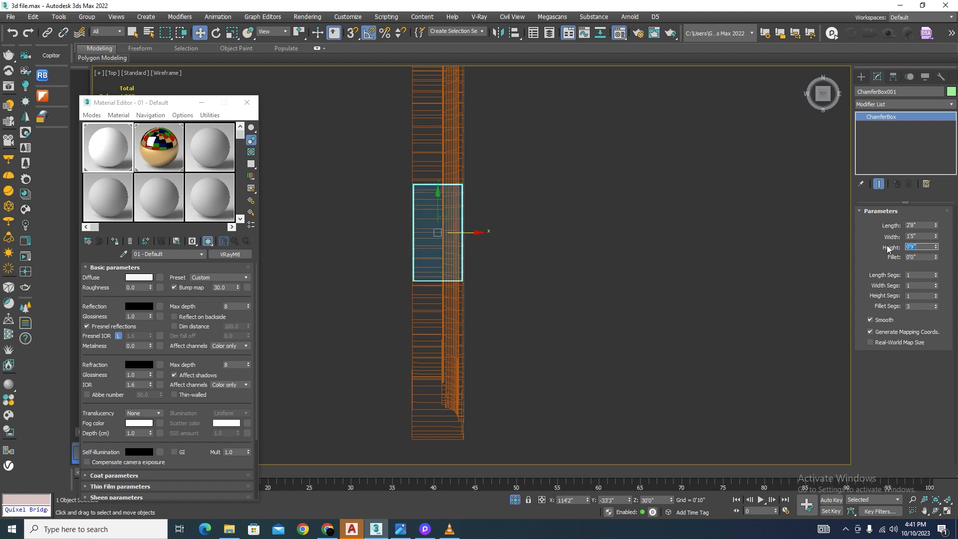
type("1.5")
key("Return")
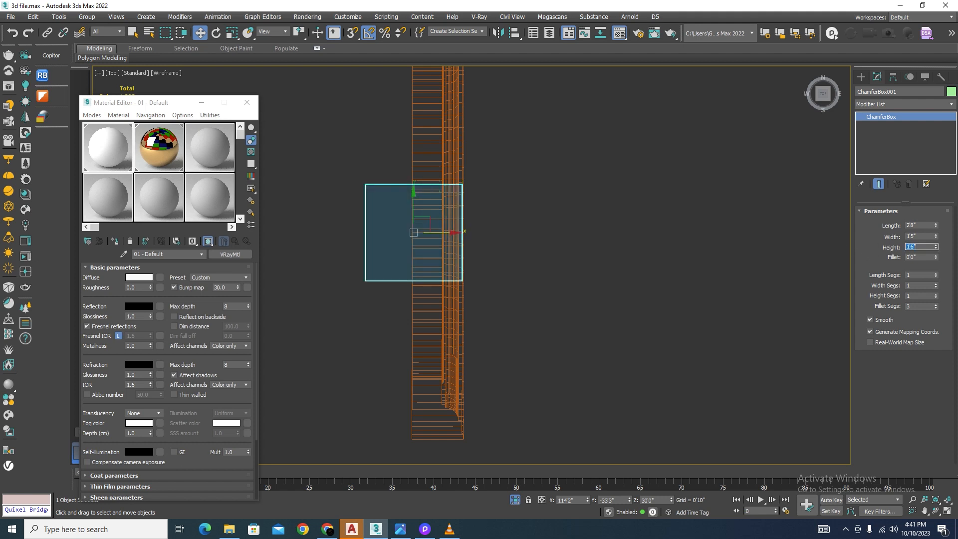
left_click_drag(440, 233, 471, 243)
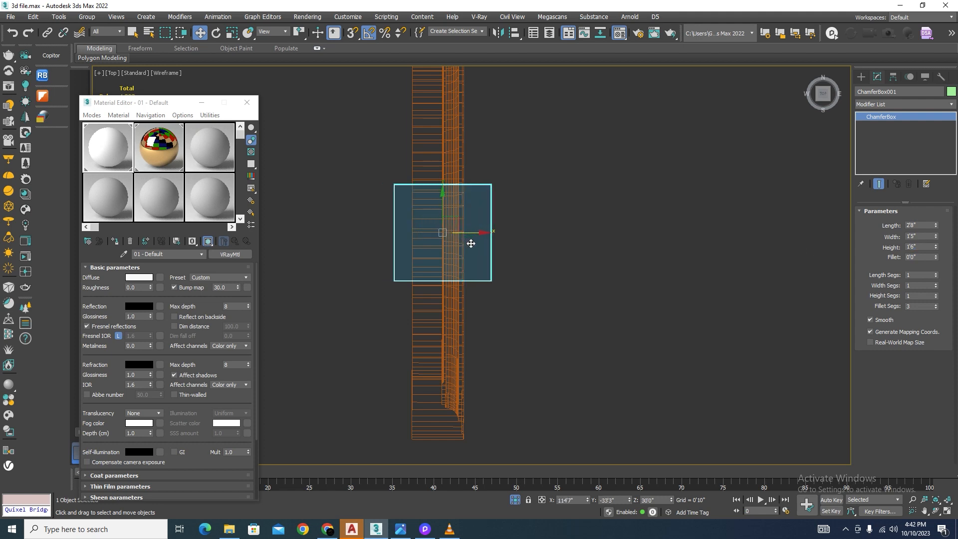
Step: Raise the chamfer box about 1'2" along Z so it straddles the crown of the arched frame
key("F3")
scroll(514, 233, "down", 4)
mouse_move(587, 259)
middle_mouse_down("alt")
mouse_move(543, 200)
mouse_move(505, 172)
mouse_move(496, 180)
middle_mouse_up("alt")
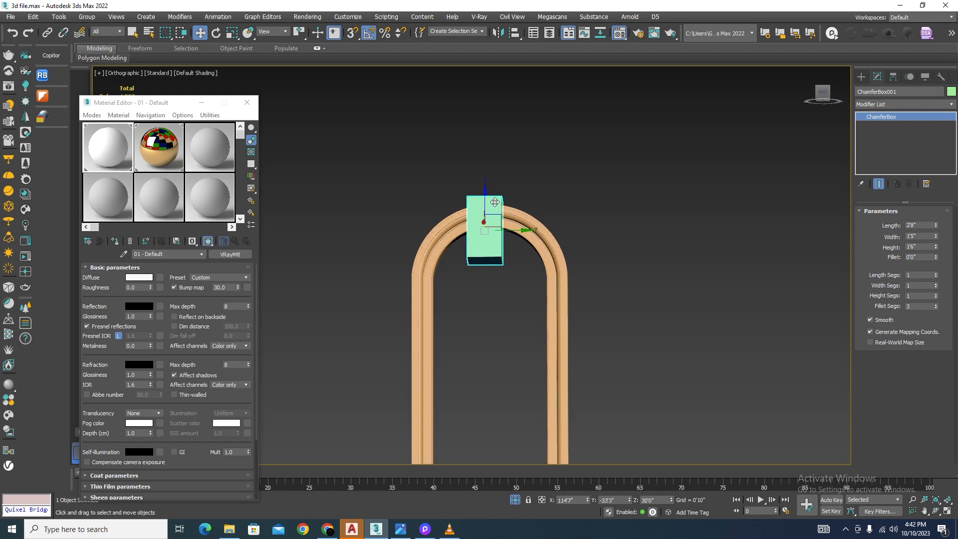
left_click_drag(485, 199, 485, 175)
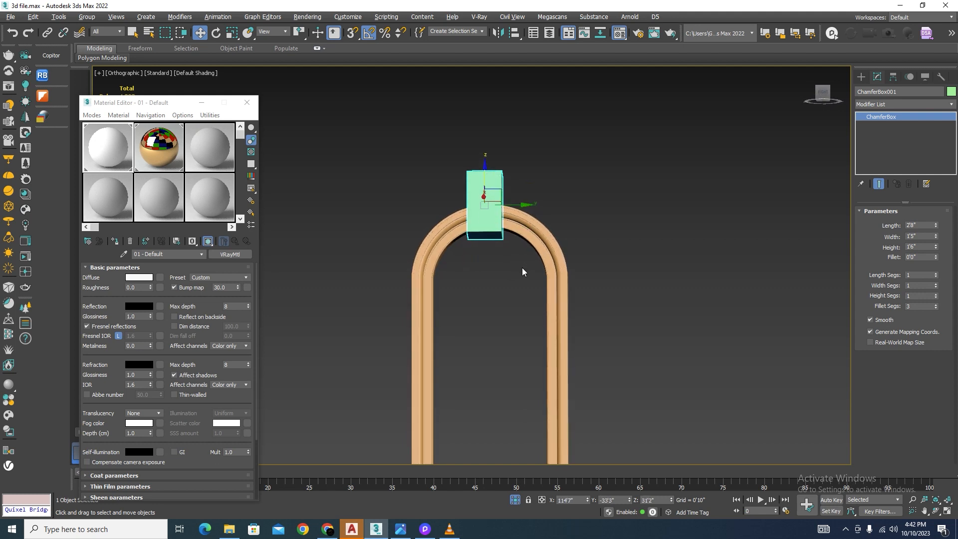
Step: In the Left view, shift the chamfer box about 5" sideways towards the centre of the arch
key("l")
key("F3")
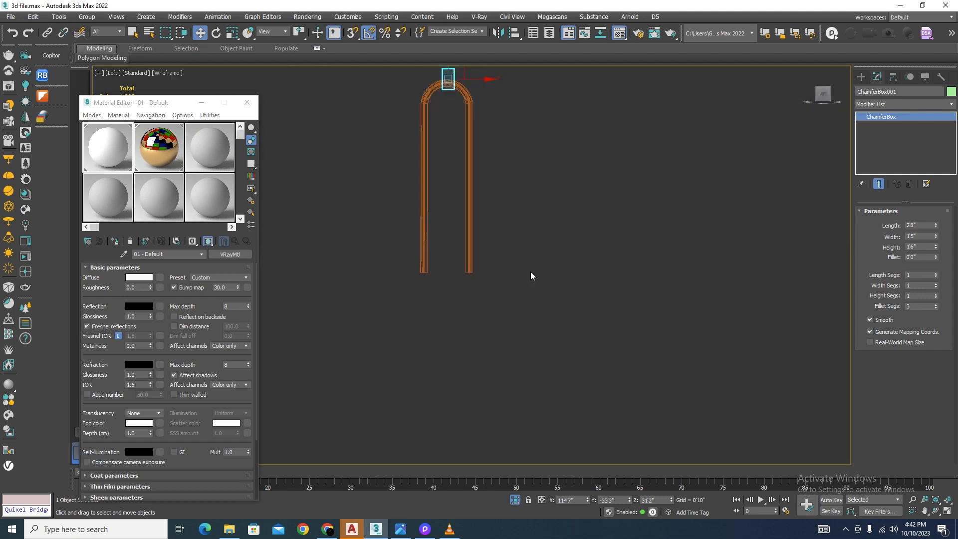
scroll(494, 162, "up", 10)
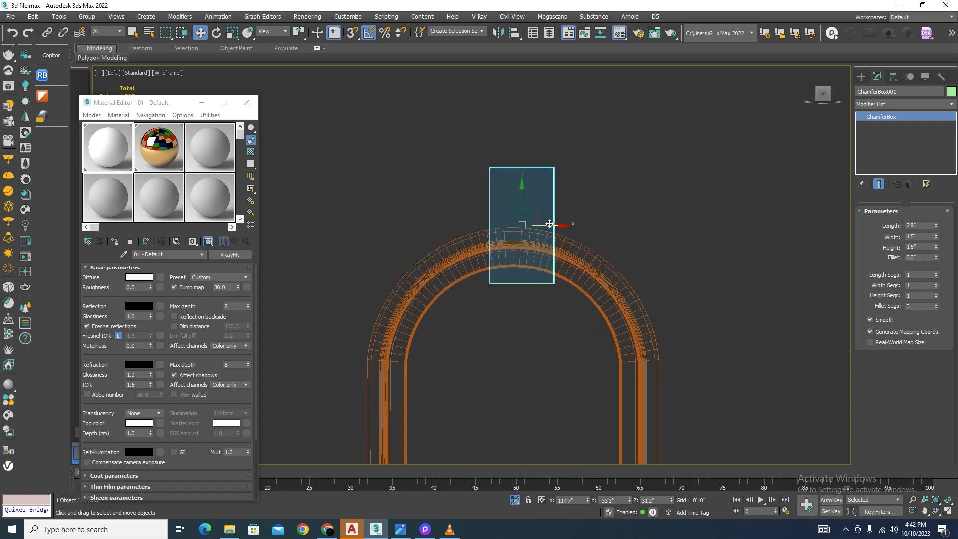
left_click_drag(539, 223, 531, 223)
scroll(494, 185, "down", 9)
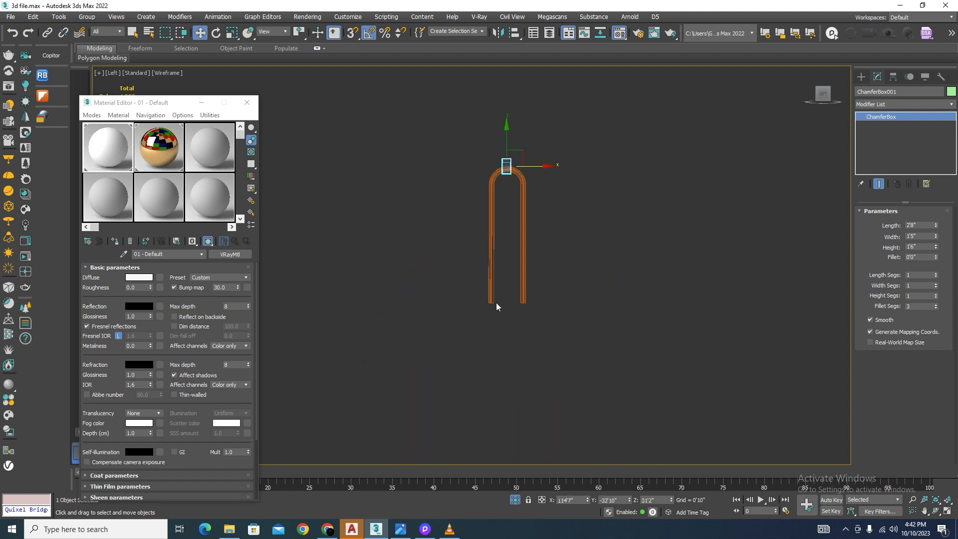
scroll(497, 298, "up", 9)
left_click(861, 77)
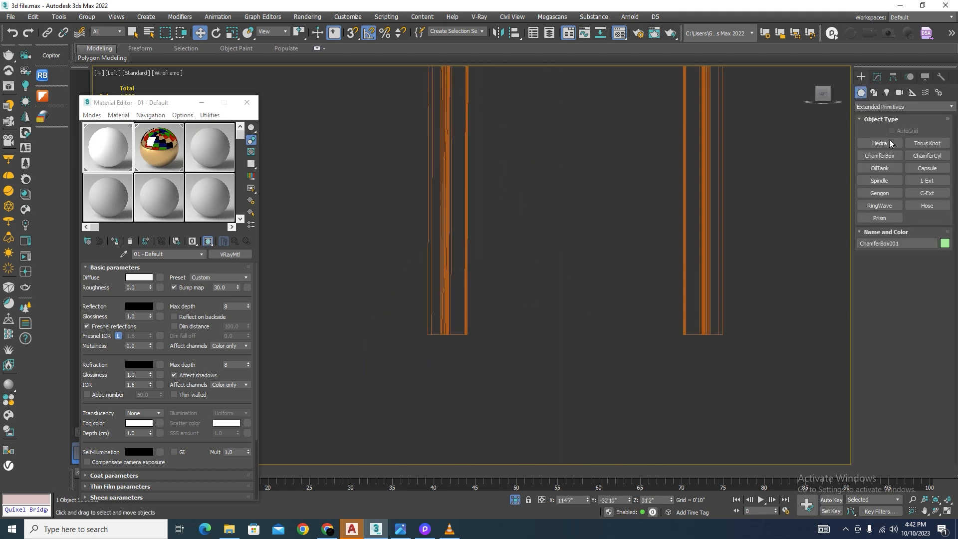
left_click(873, 94)
left_click(879, 155)
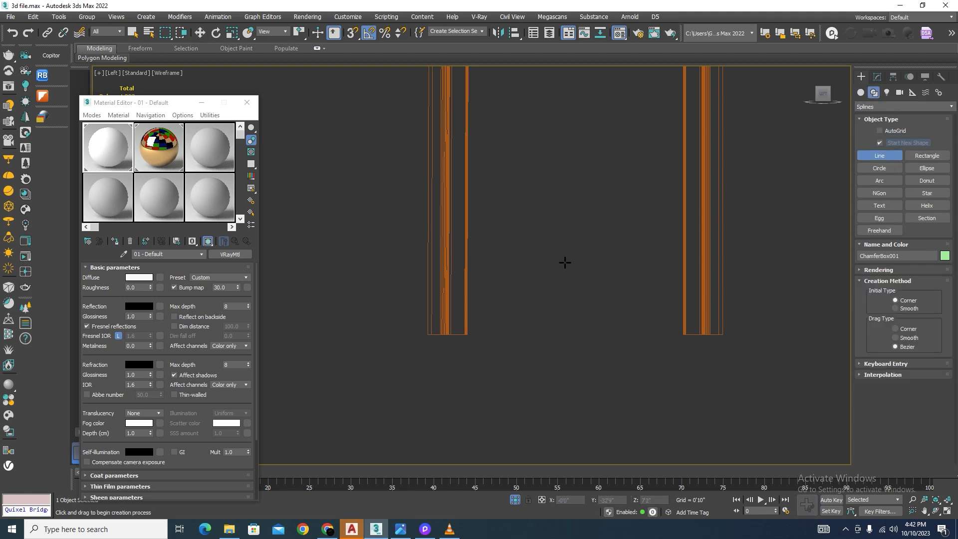
key("s")
scroll(482, 345, "up", 2)
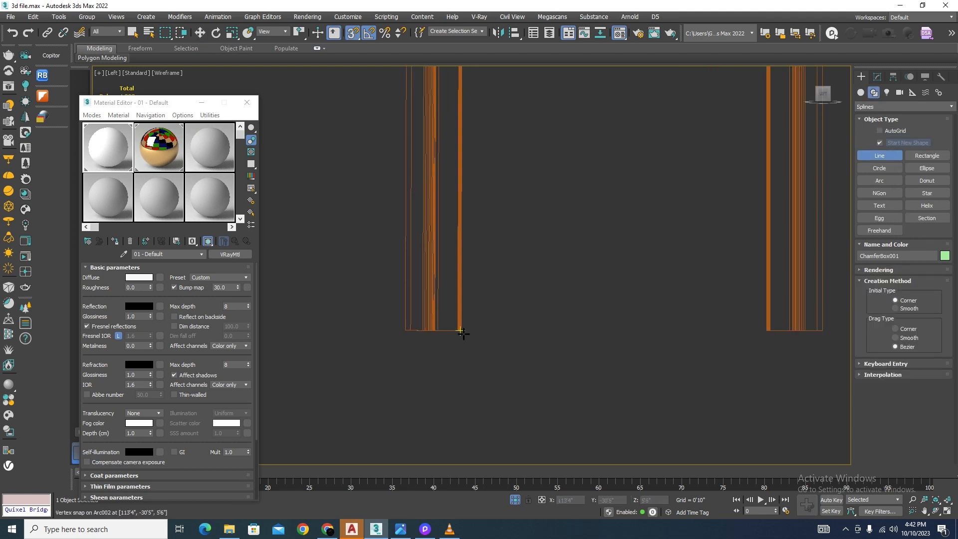
left_click(437, 333)
left_click(824, 330)
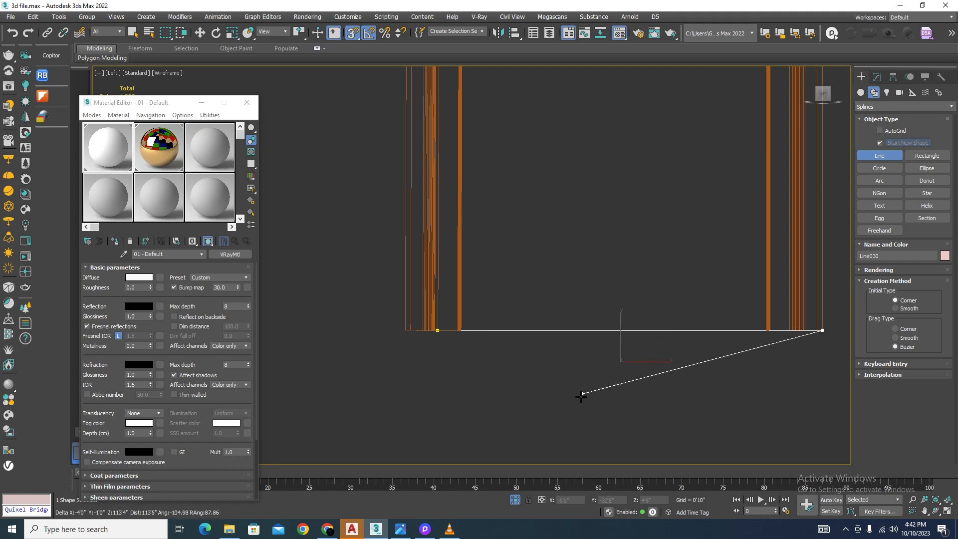
right_click(582, 397)
right_click(582, 399)
left_click(879, 76)
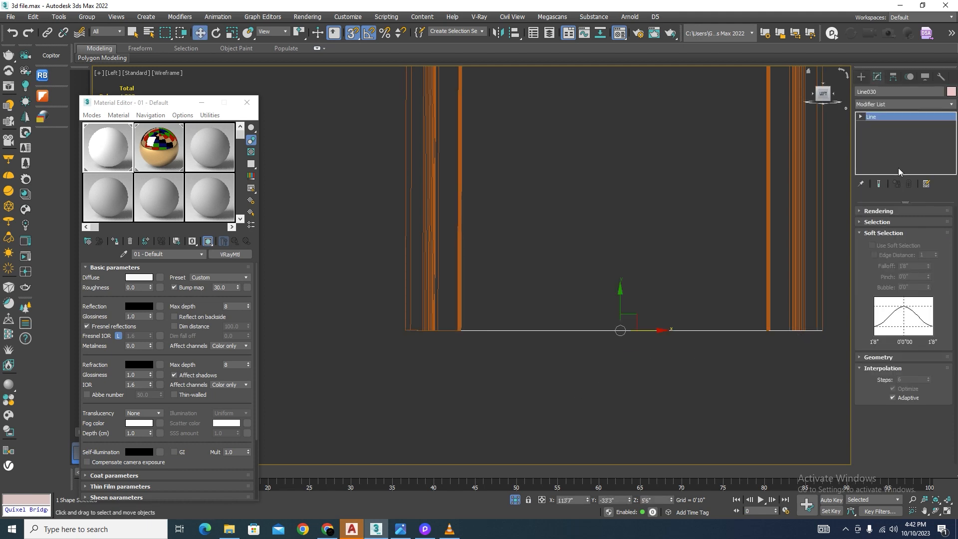
key("Delete")
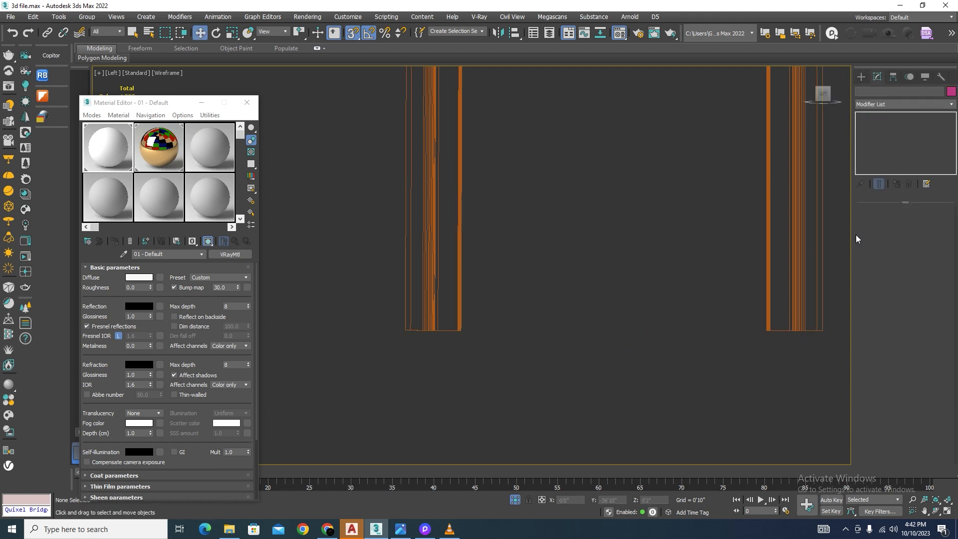
Step: Draw a guide line snapped between the outer bottom corners of the arched frame's two legs
left_click(861, 76)
left_click(879, 155)
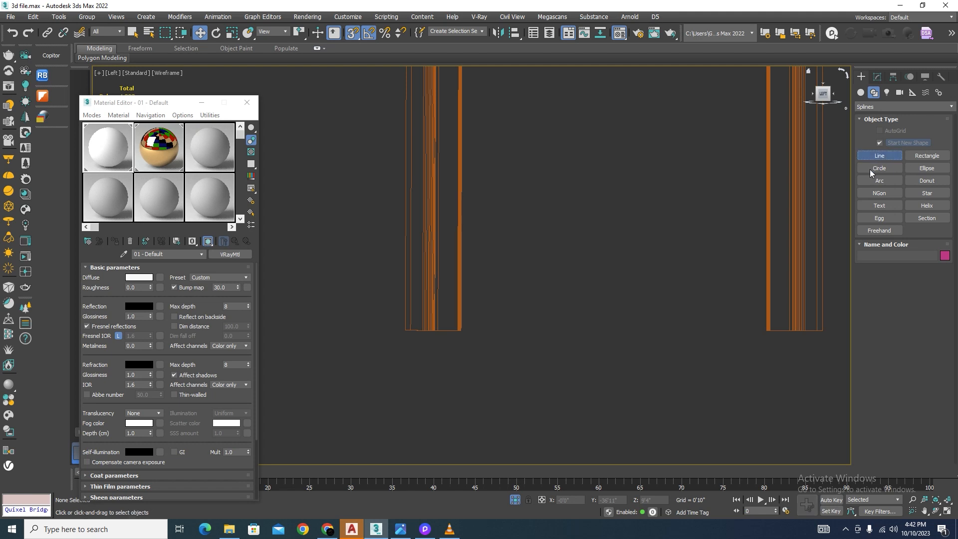
left_click(821, 331)
left_click(406, 330)
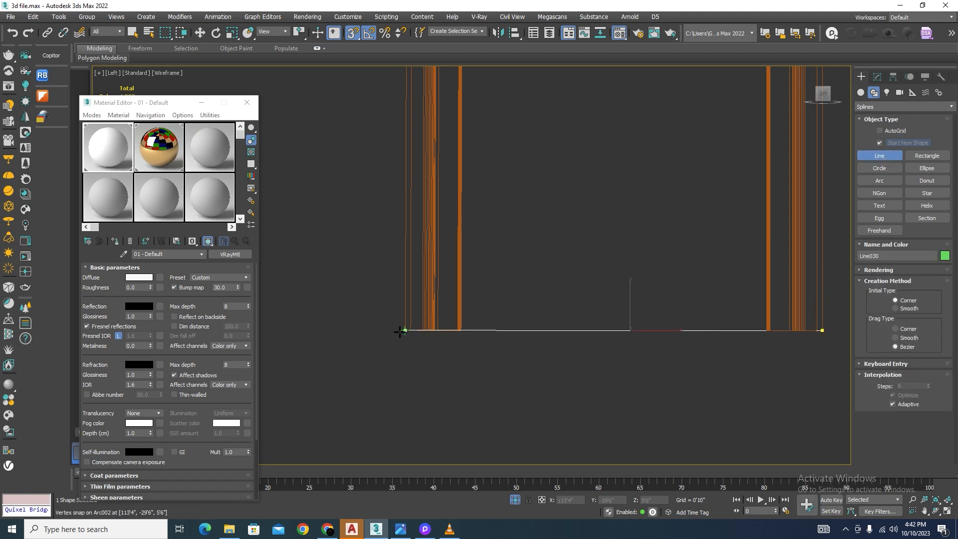
right_click(546, 419)
right_click(547, 419)
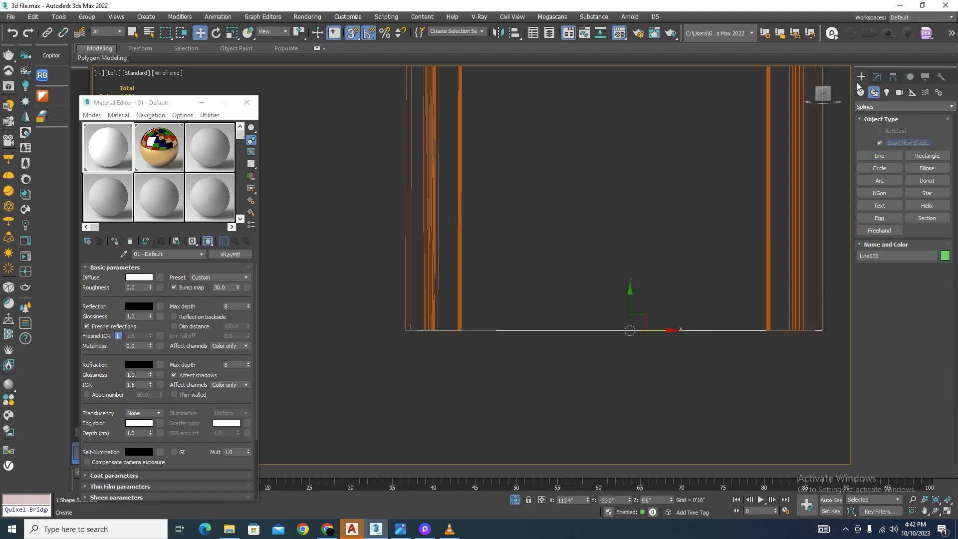
Step: Enable midpoint snapping in addition to vertex snapping
right_click(355, 34)
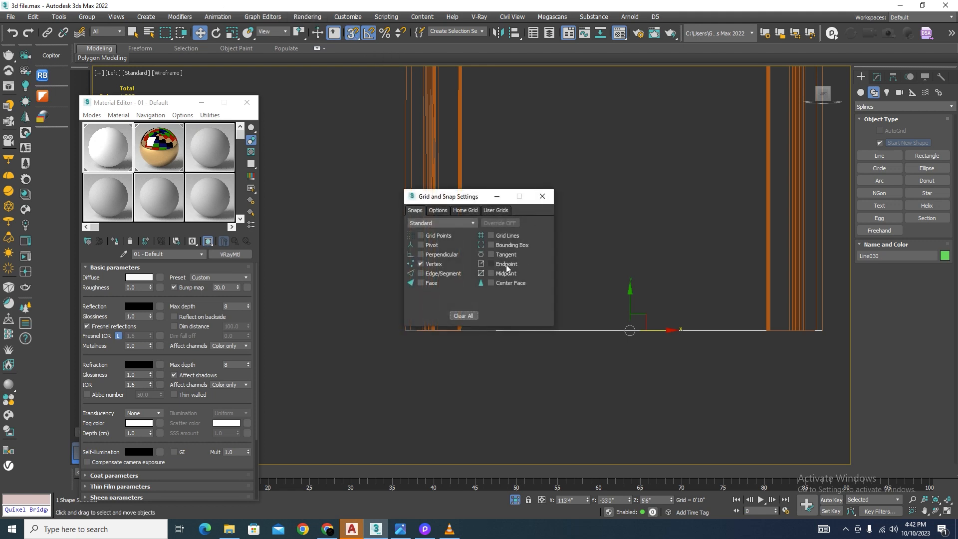
left_click(542, 198)
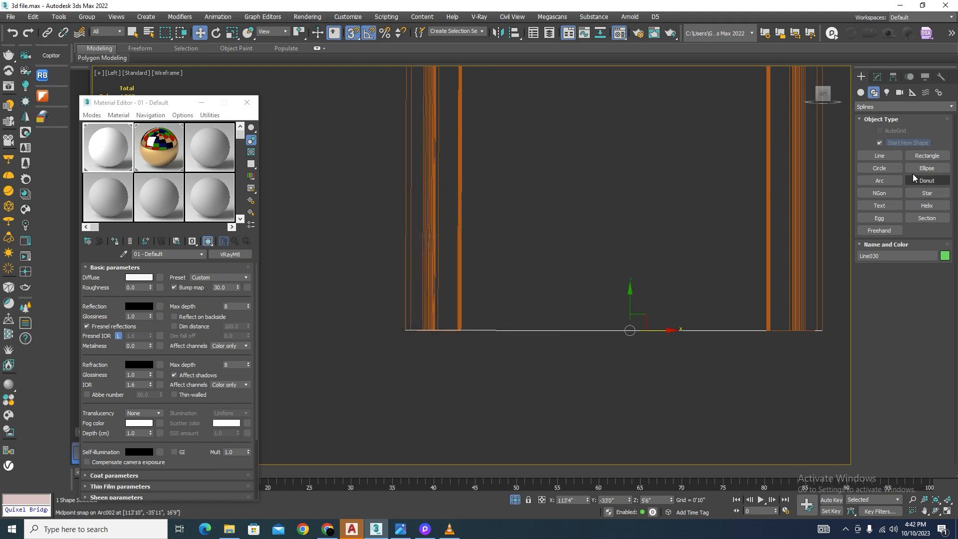
left_click(881, 156)
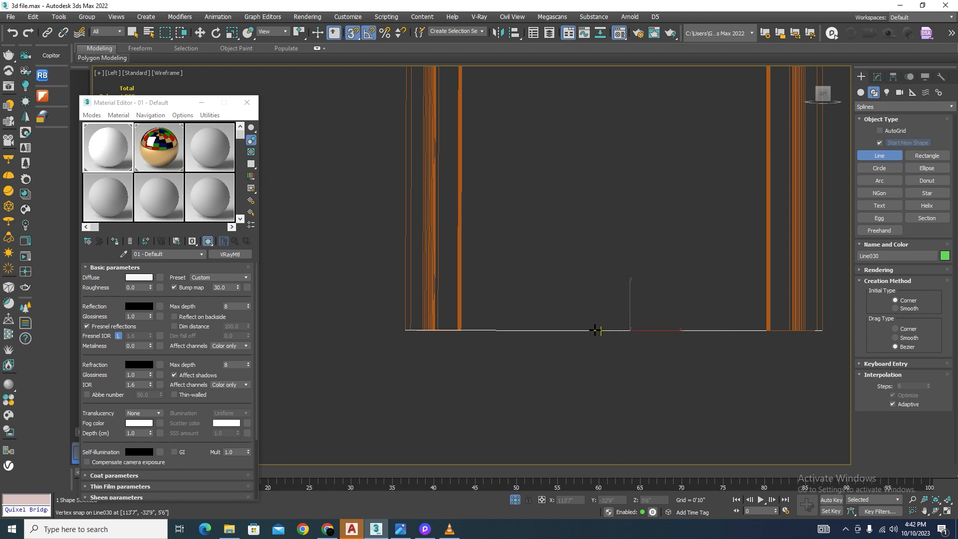
middle_click_drag(391, 338, 451, 379, "alt")
right_click(664, 383)
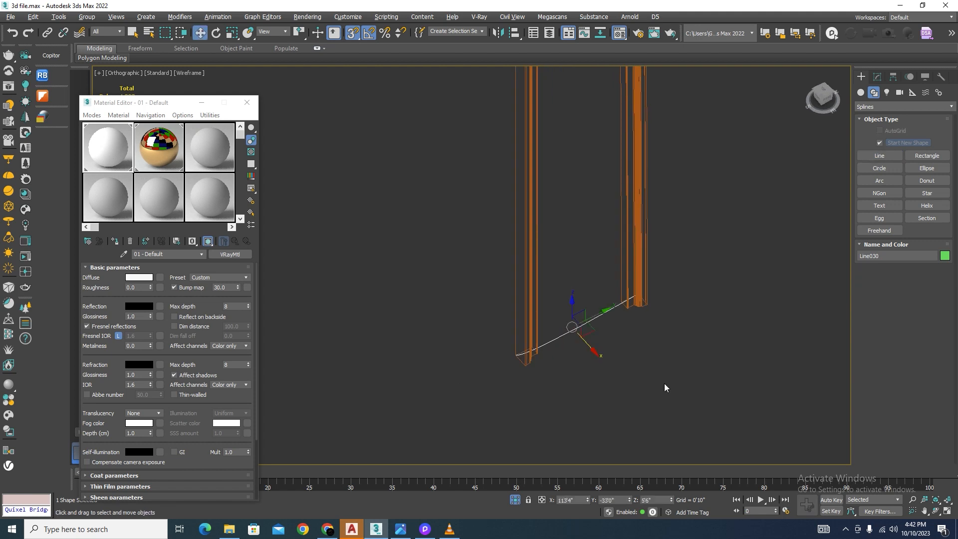
right_click(661, 381)
Step: Straighten the guide line across the frame's base by converting its vertices to corner points
left_click(877, 76)
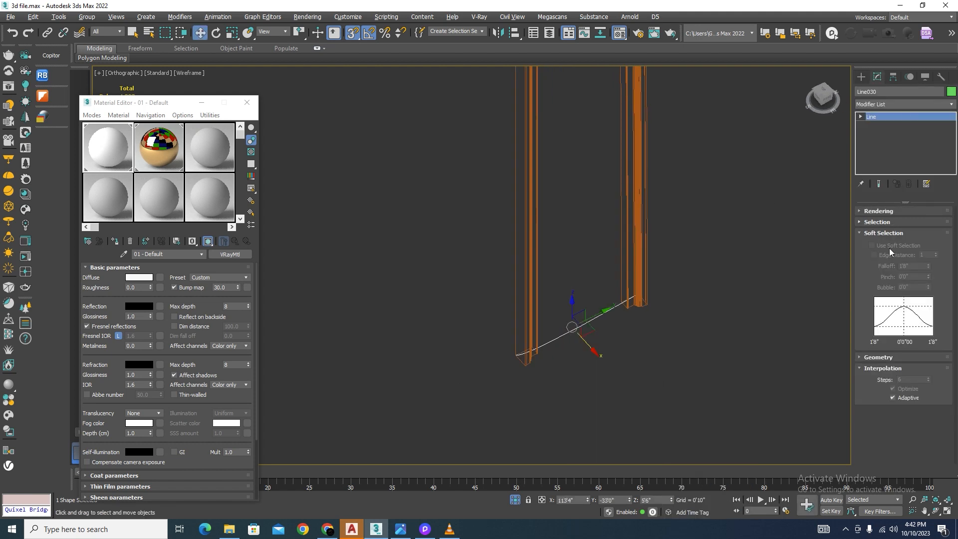
left_click(861, 117)
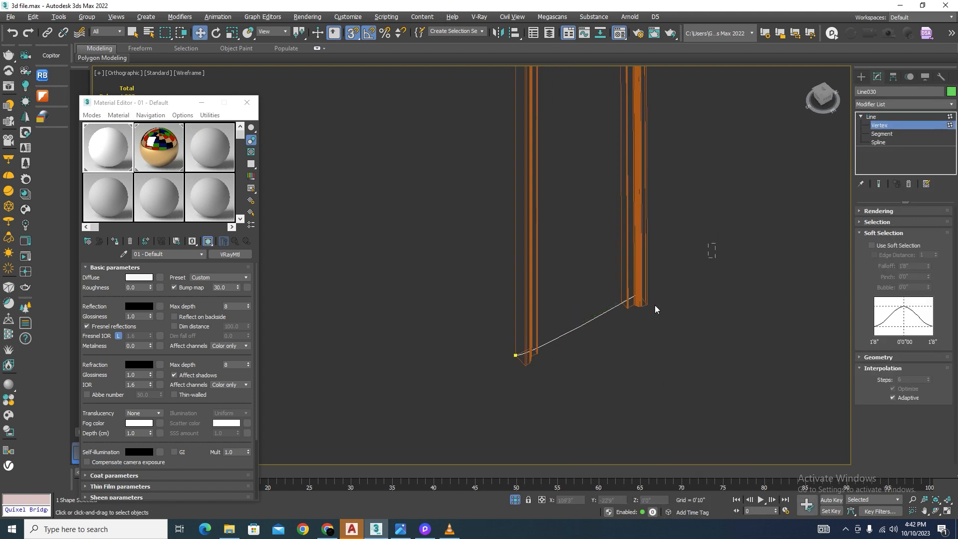
right_click(570, 302)
left_click(552, 236)
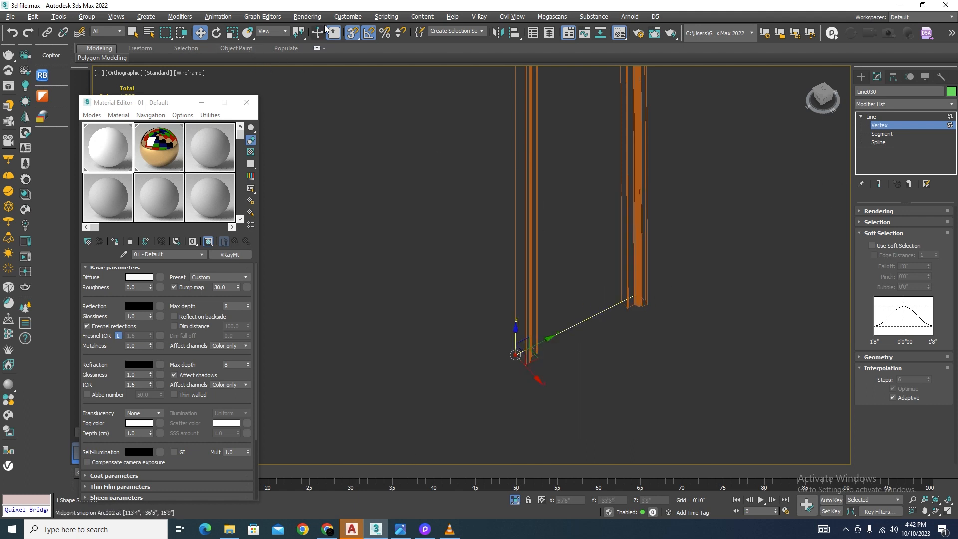
Step: In the Left view, draw a vertical guide line from the base line's midpoint up past the arch's crown
left_click(861, 76)
left_click(879, 155)
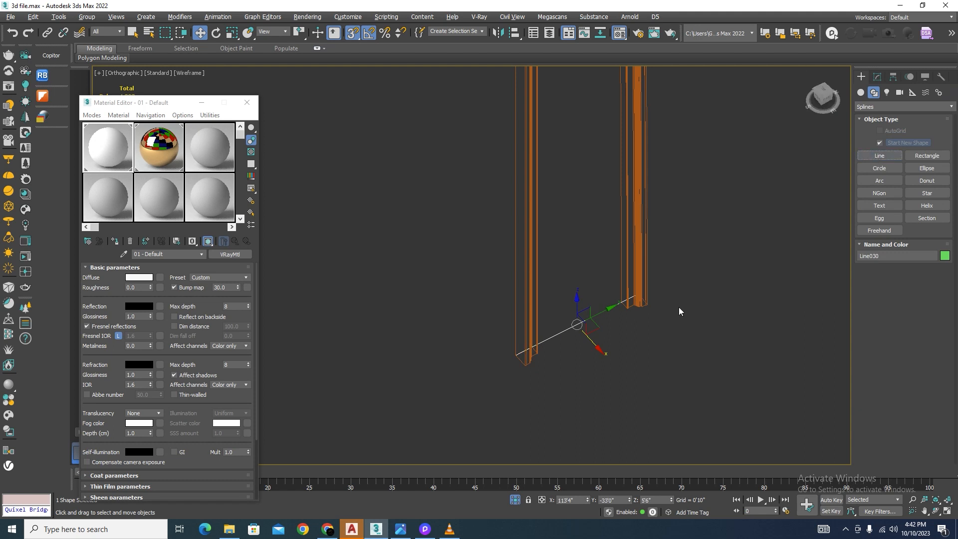
key("l")
scroll(440, 271, "up", 4)
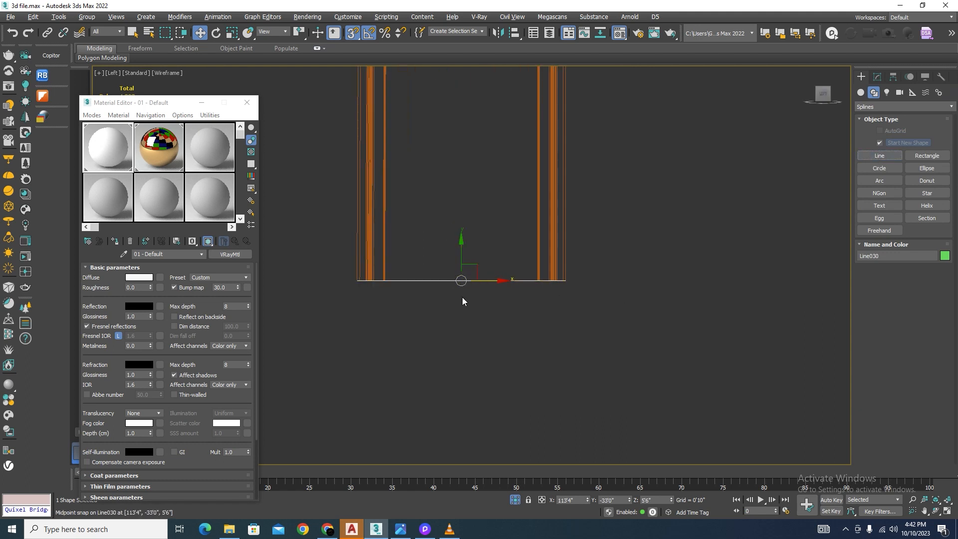
left_click(881, 158)
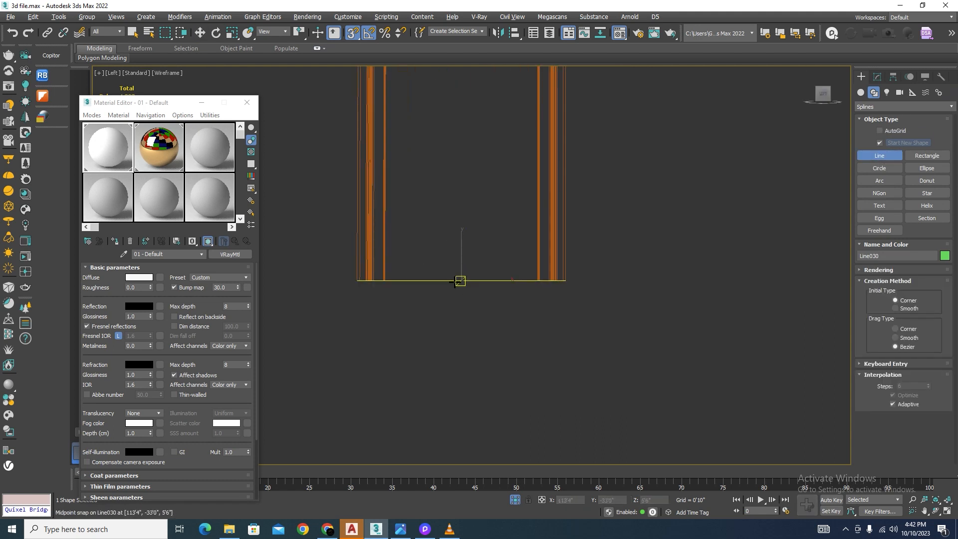
left_click(462, 280)
scroll(474, 343, "down", 6)
scroll(533, 180, "up", 4)
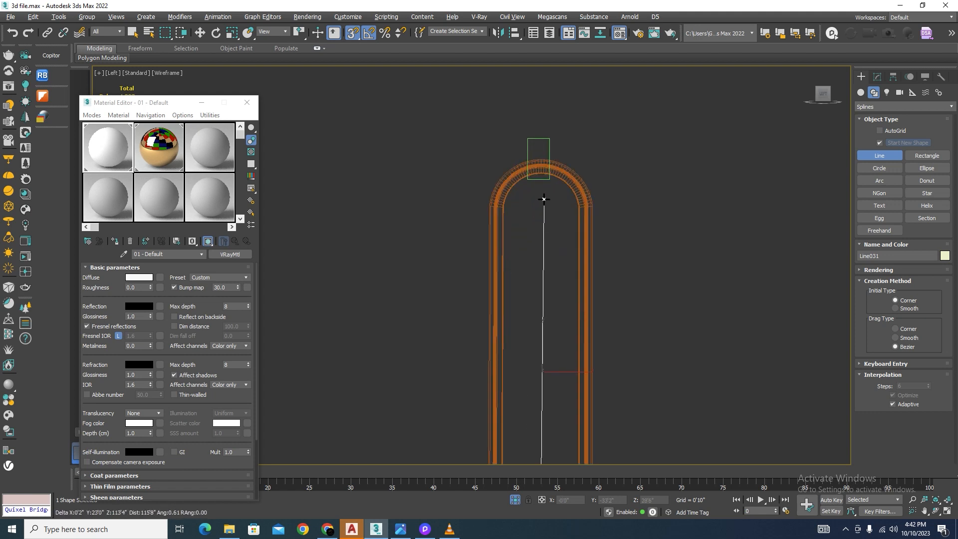
left_click(549, 99)
right_click(594, 140)
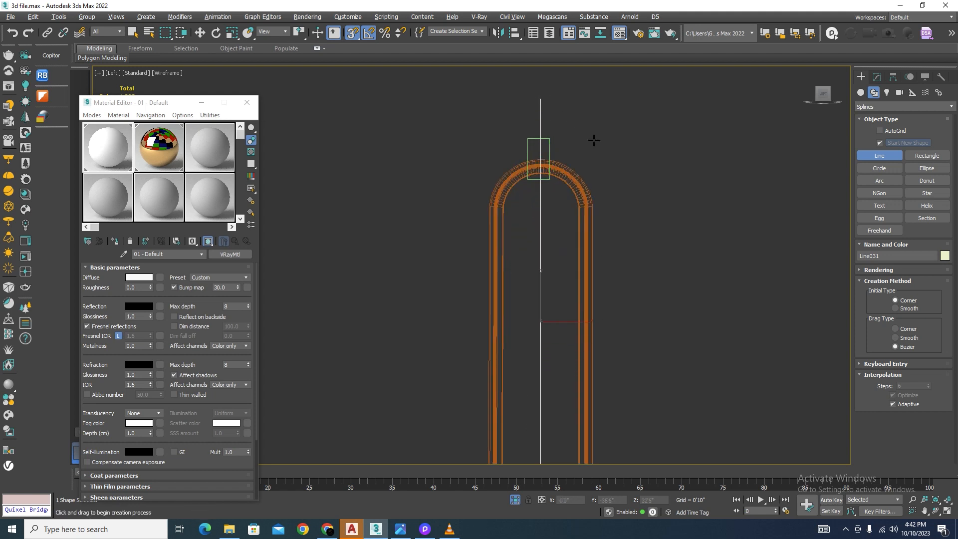
right_click(595, 140)
Step: Centre the chamfer box on the arch by snapping its top-edge midpoint sideways onto the vertical guide line
scroll(555, 121, "up", 4)
left_click(540, 181)
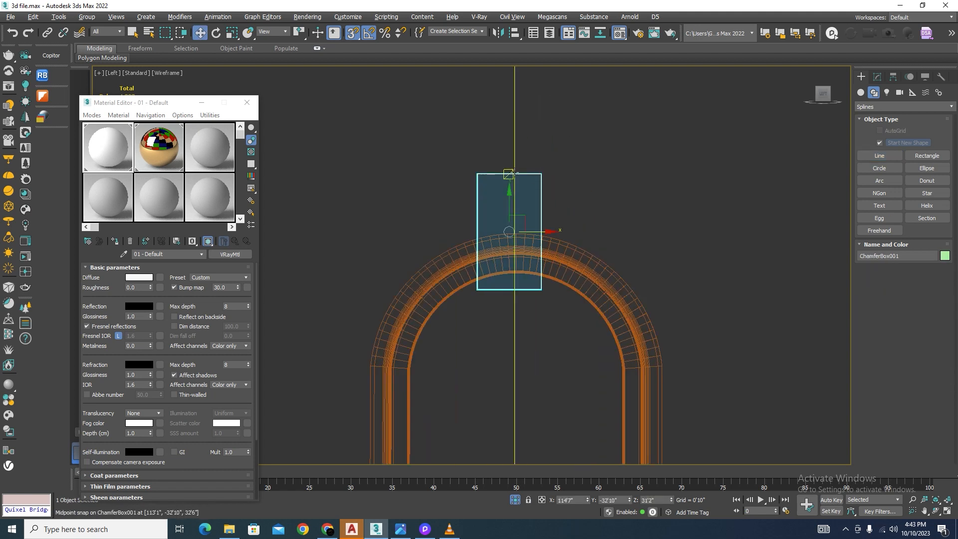
scroll(509, 174, "down", 2)
left_click_drag(509, 214, 607, 218)
key("ctrl+z")
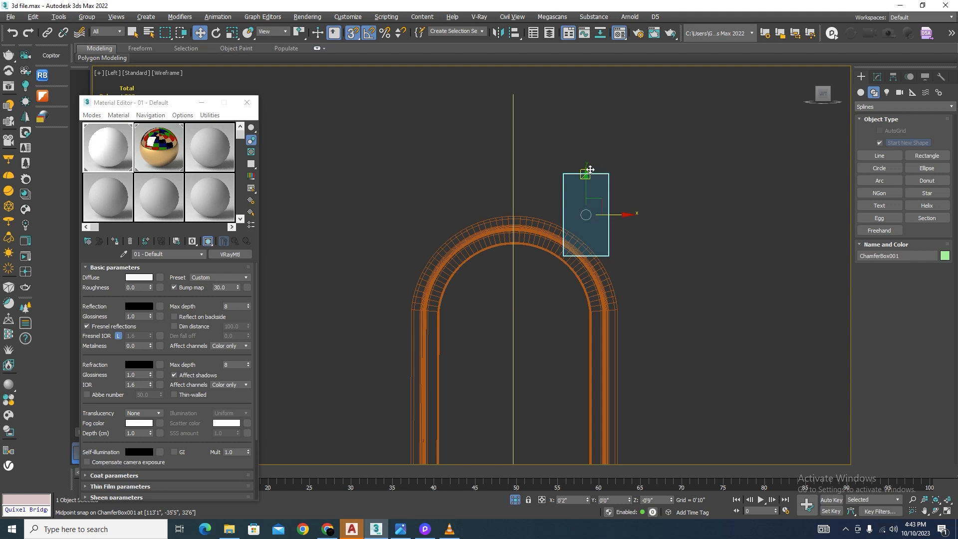
left_click_drag(586, 172, 513, 102)
scroll(534, 127, "down", 3)
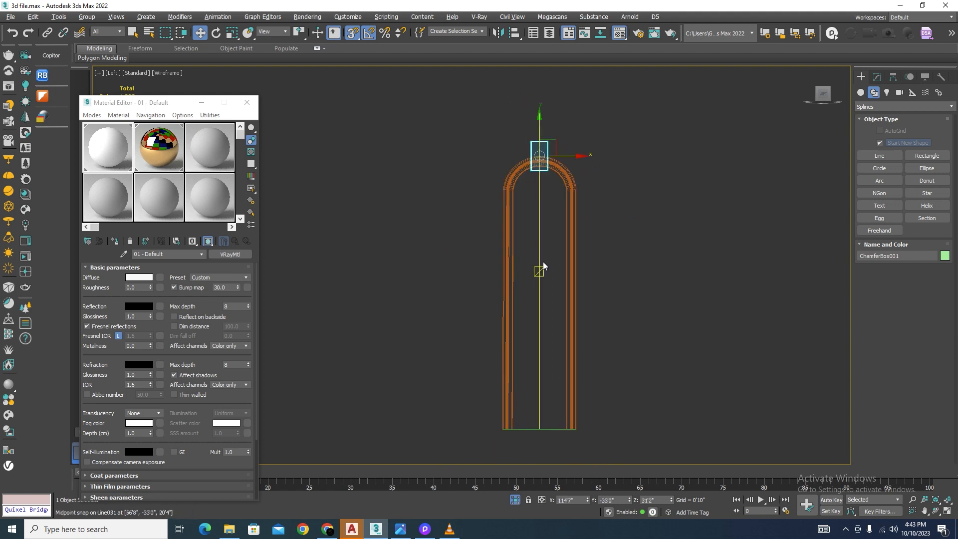
Step: Delete the vertical guide line running through the arched frame
left_click(541, 248)
key("Delete")
scroll(527, 125, "up", 5)
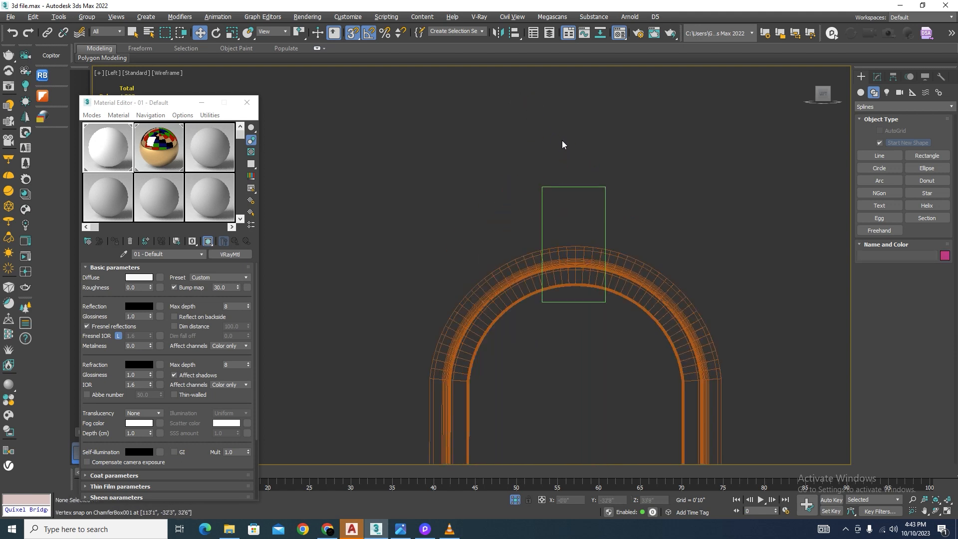
Step: Round the keystone chamfer box's edges with a fillet of 0'2"
left_click(605, 212)
middle_click_drag(605, 212, 512, 201, "alt")
key("F3")
scroll(607, 199, "up", 5)
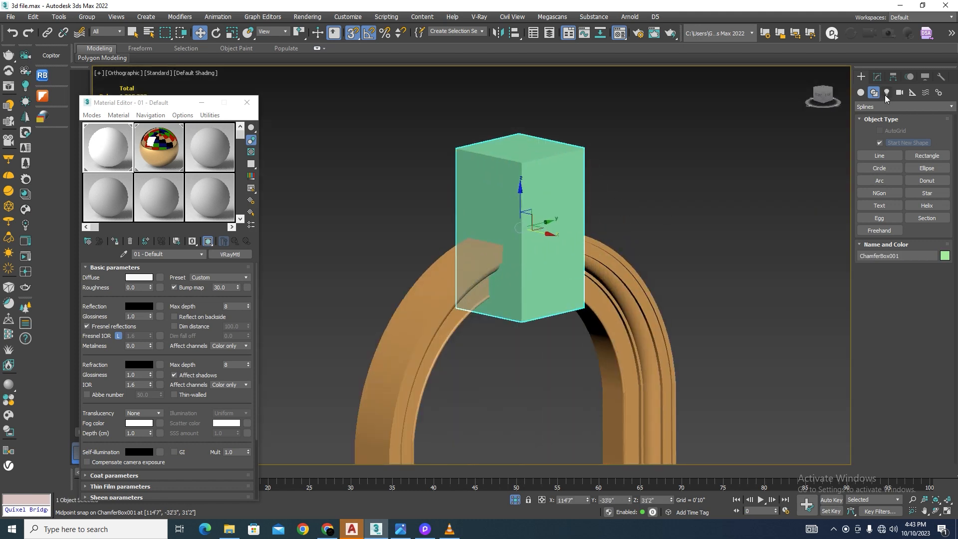
left_click(877, 77)
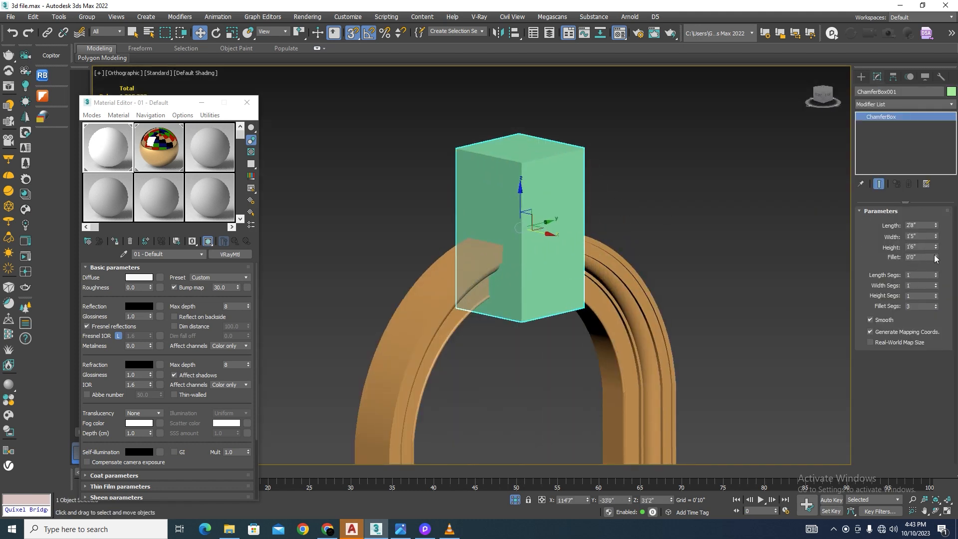
left_click_drag(936, 258, 927, 134)
scroll(564, 156, "up", 4)
scroll(612, 230, "down", 2)
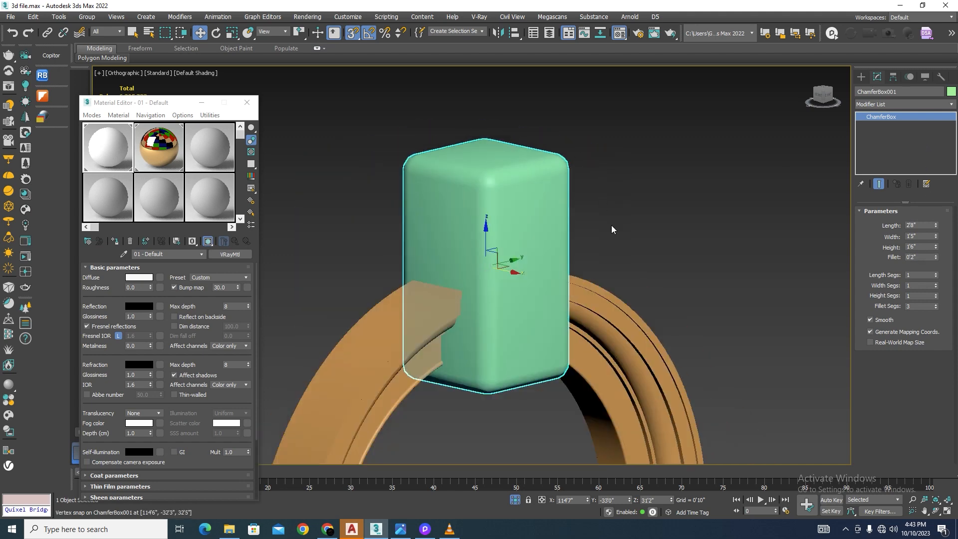
Step: Set the chamfer box's height segments to 26 and display edged faces
middle_click_drag(612, 225, 562, 221, "alt")
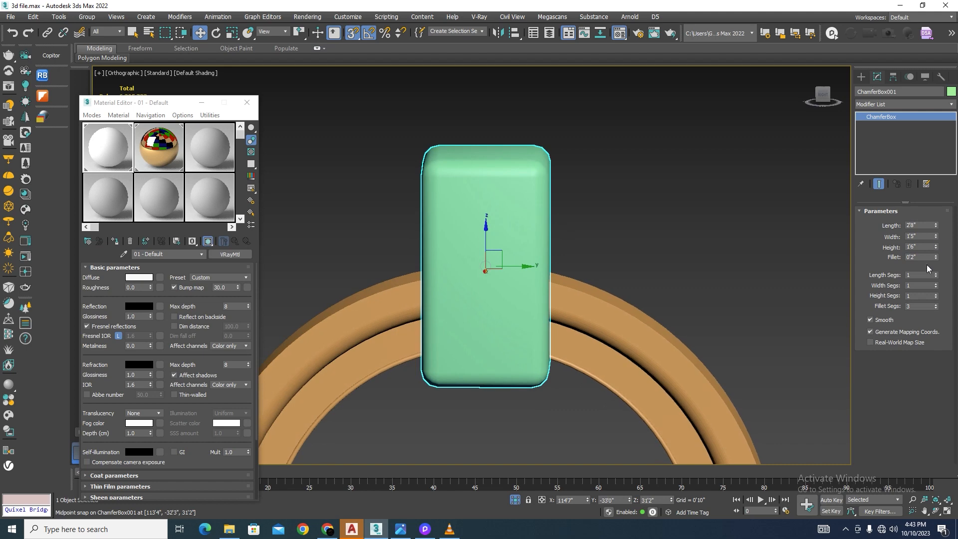
left_click_drag(937, 299, 937, 284)
key("F4")
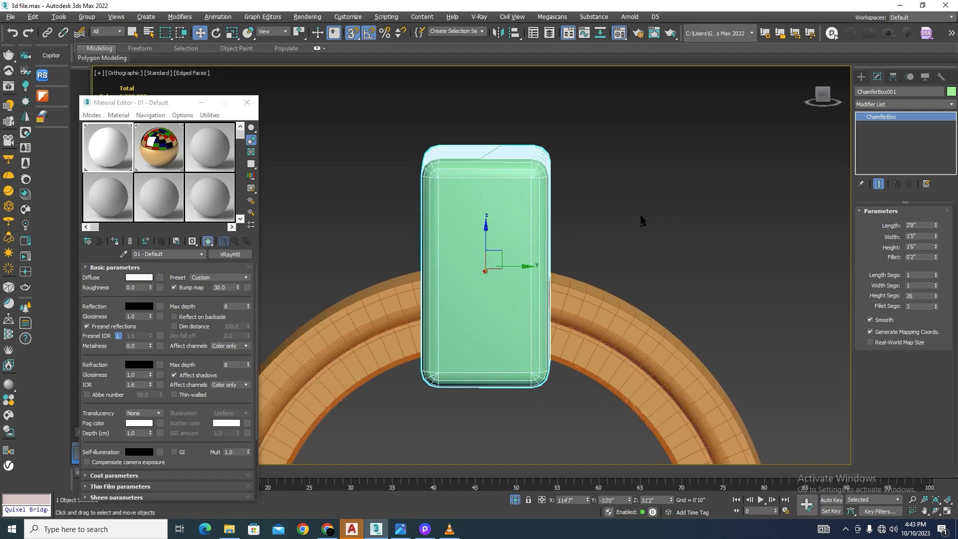
Step: Set both the width segments and height segments of the keystone chamfer box to 4
middle_click_drag(641, 219, 601, 252, "alt")
scroll(520, 229, "up", 5)
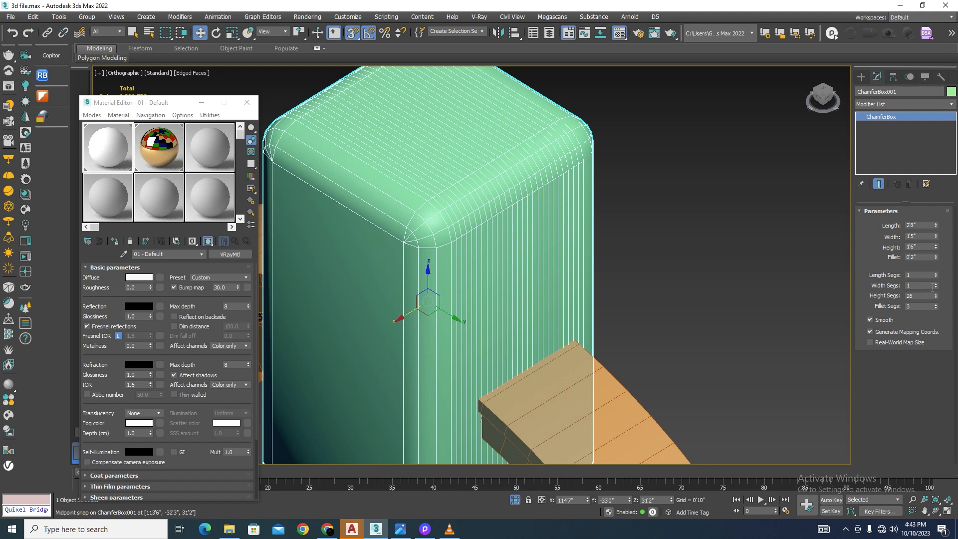
mouse_move(936, 296)
left_mouse_down()
mouse_move(938, 308)
mouse_move(938, 280)
left_mouse_up()
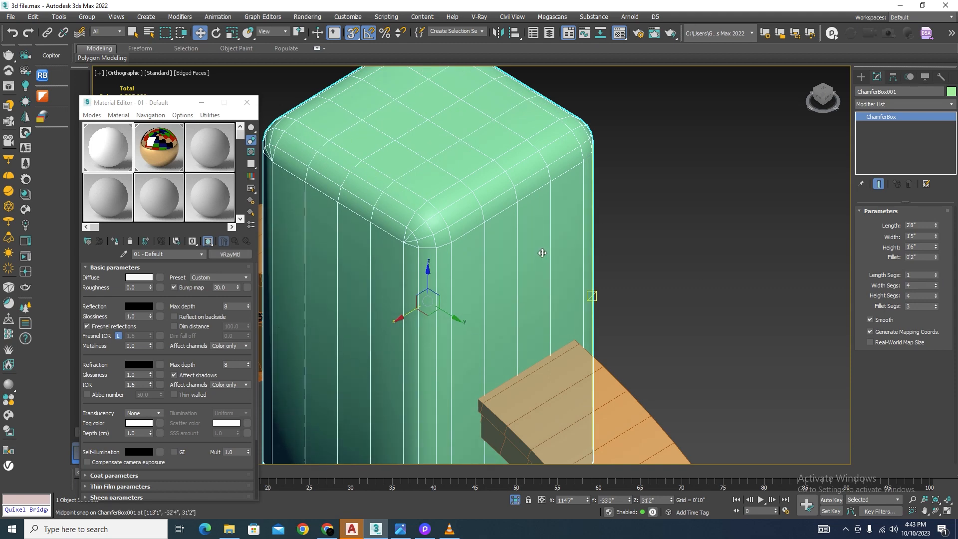
scroll(540, 296, "down", 4)
middle_click_drag(540, 296, 566, 275, "alt")
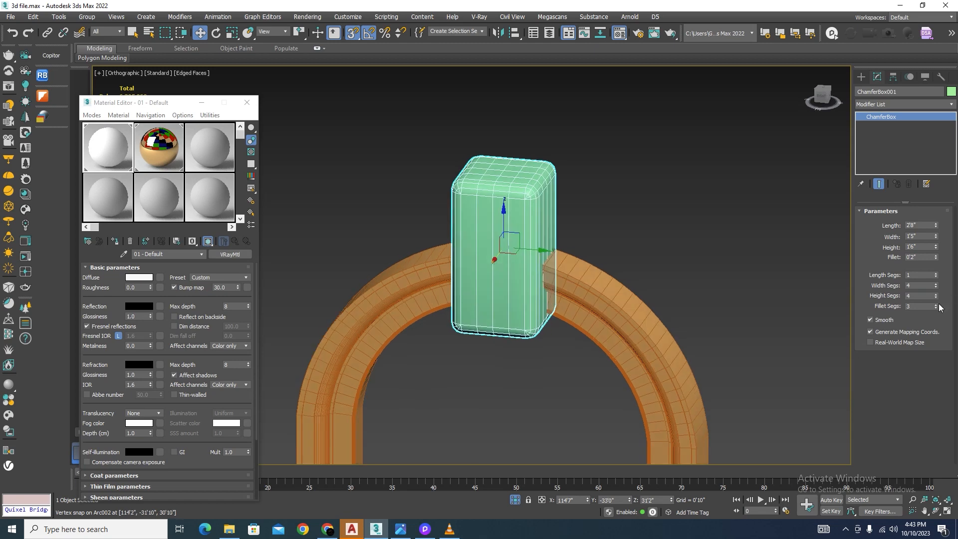
left_click_drag(936, 258, 936, 254)
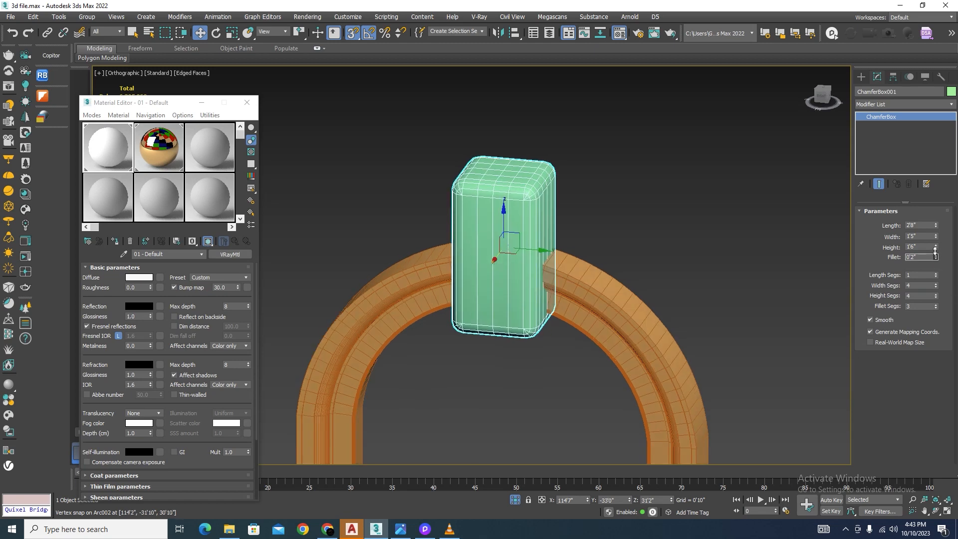
Step: Switch the viewport to the Left view, with the selected keystone box and the arch in frame
left_click(687, 220)
scroll(502, 244, "up", 2)
left_click(505, 243)
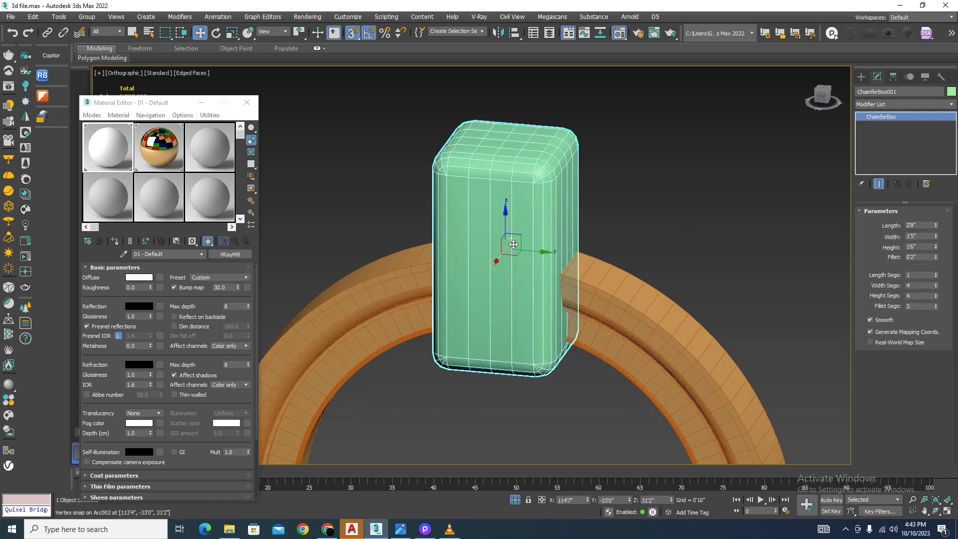
key("l")
scroll(513, 244, "down", 3)
scroll(492, 160, "up", 9)
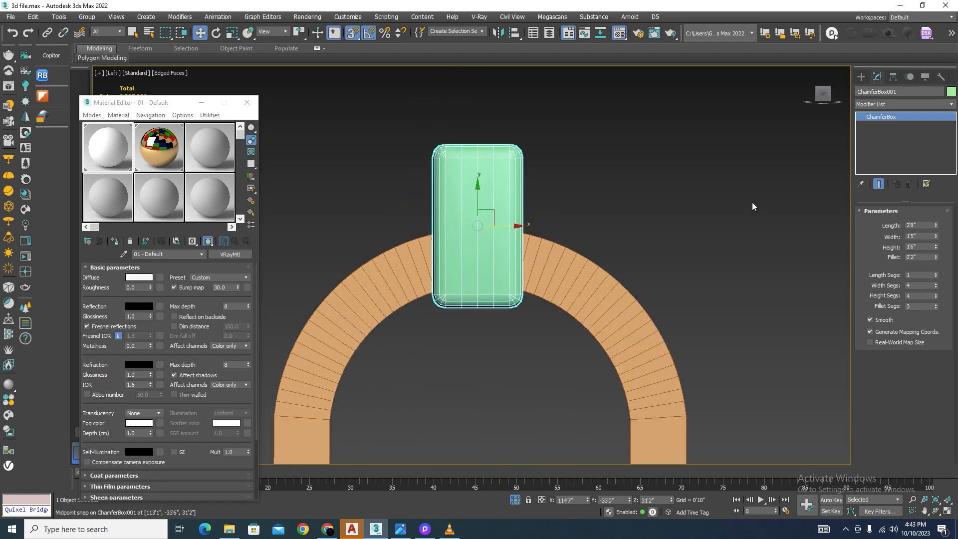
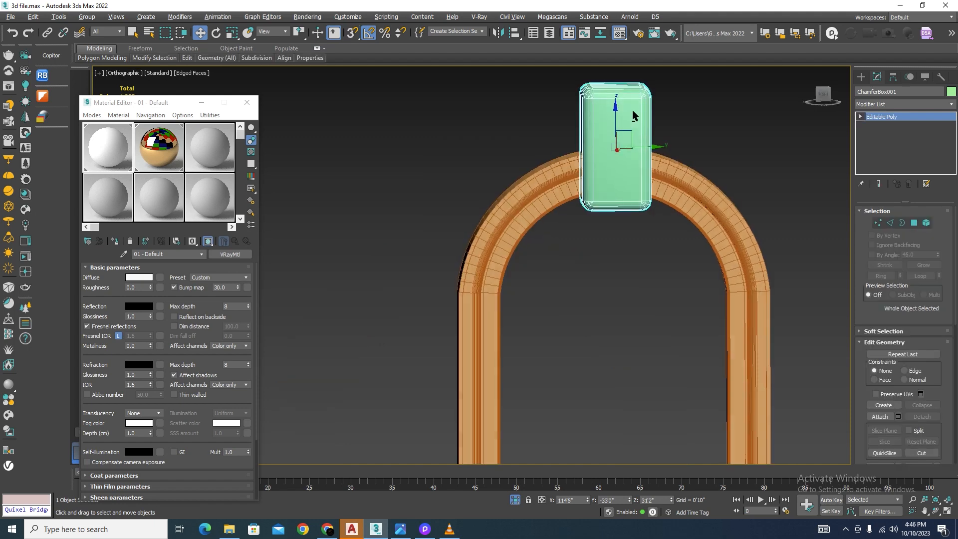
Step: Apply an FFD 4x4x4 modifier to the keystone chamfer box and frame it in the Left view
left_click(903, 104)
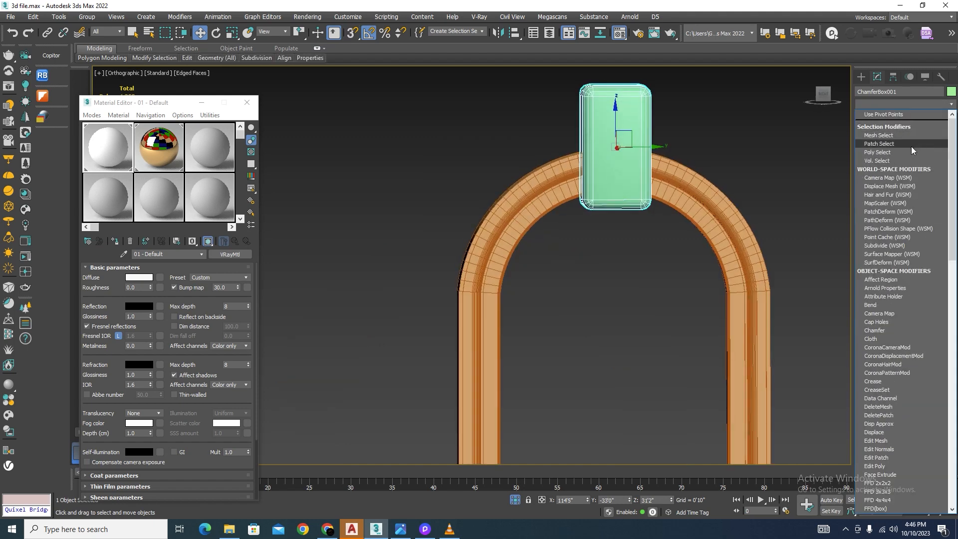
key("f")
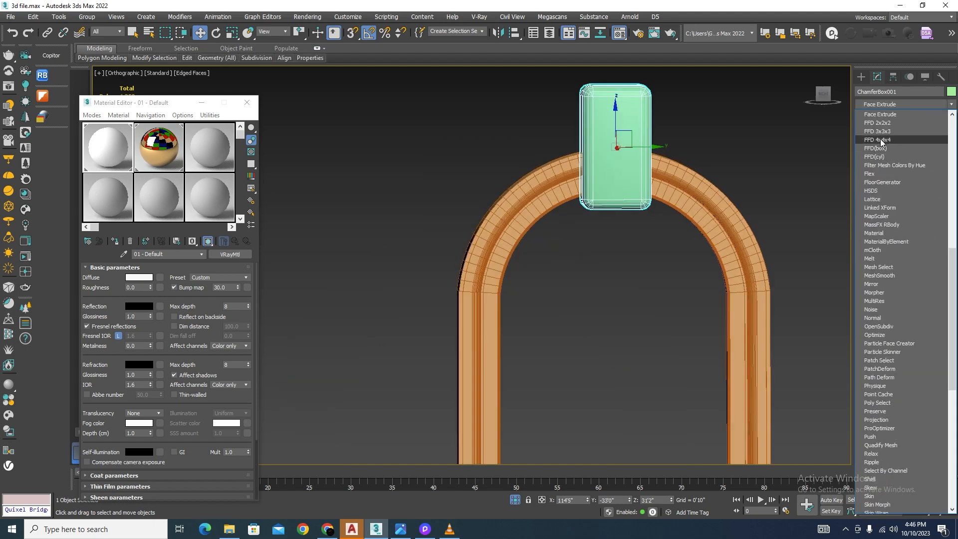
left_click(878, 139)
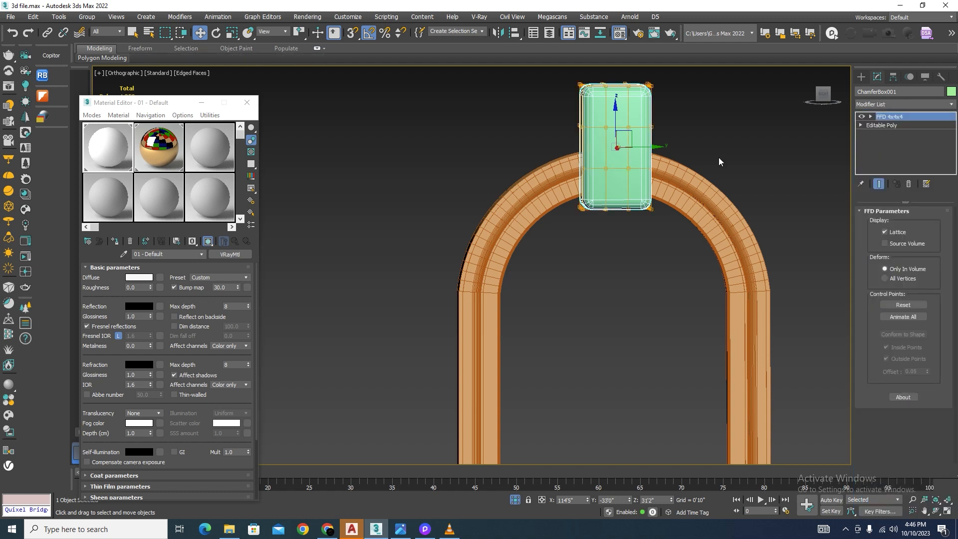
key("l")
key("z")
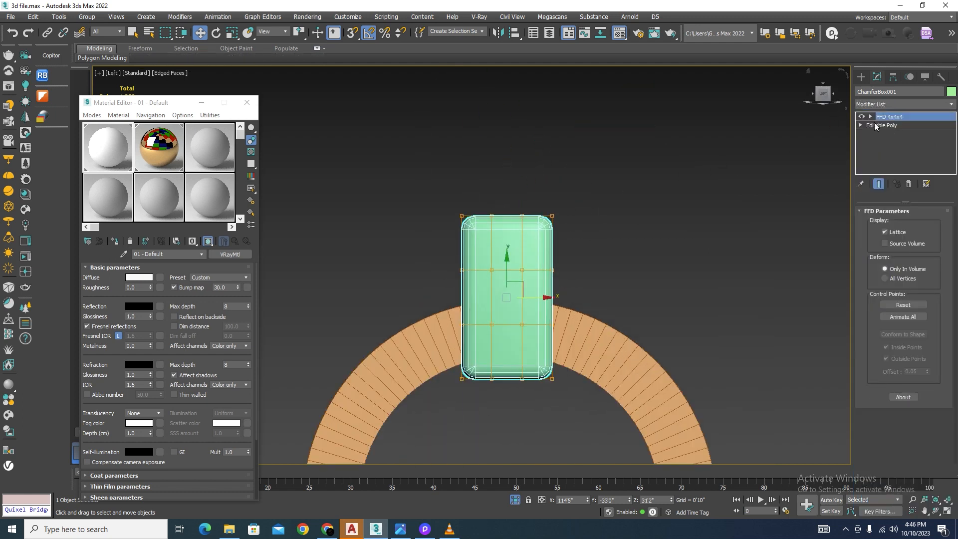
Step: Scale the top row of the keystone's FFD control points outward horizontally to taper the box into a wedge
left_click(870, 117)
left_click(897, 125)
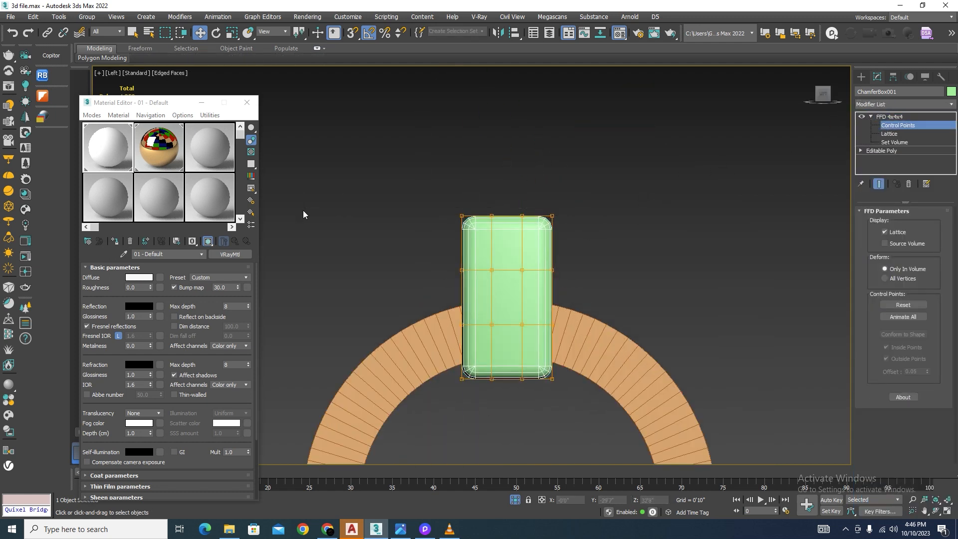
left_click_drag(583, 180, 435, 236)
key("r")
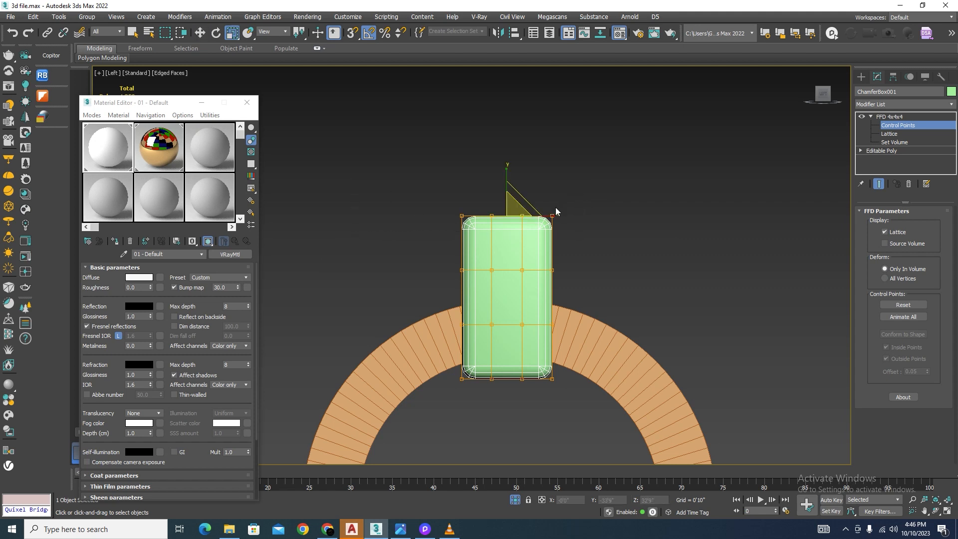
left_click_drag(554, 216, 602, 216)
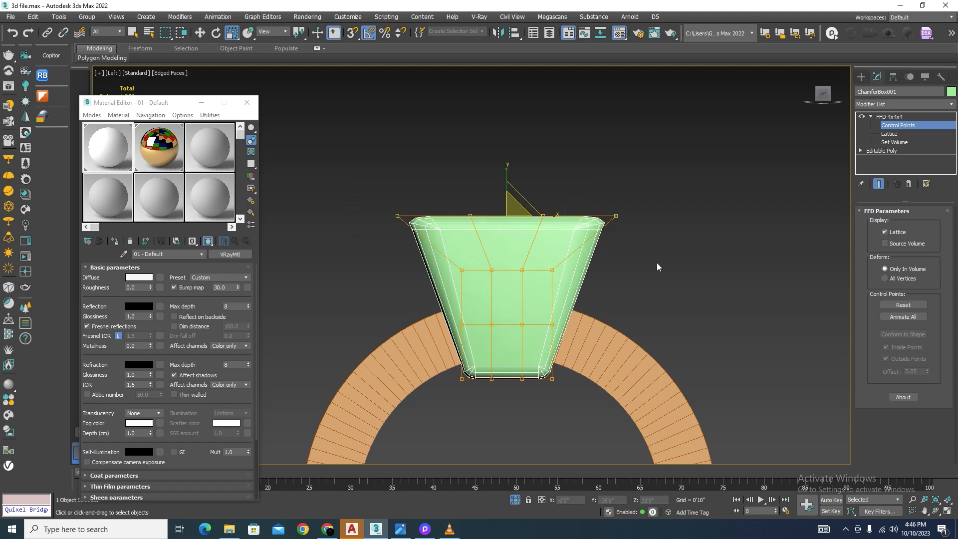
Step: Stretch the upper three rows of FFD control points vertically to heighten the keystone, and leave control point editing
left_click_drag(329, 350, 279, 364)
left_click_drag(739, 125, 320, 348)
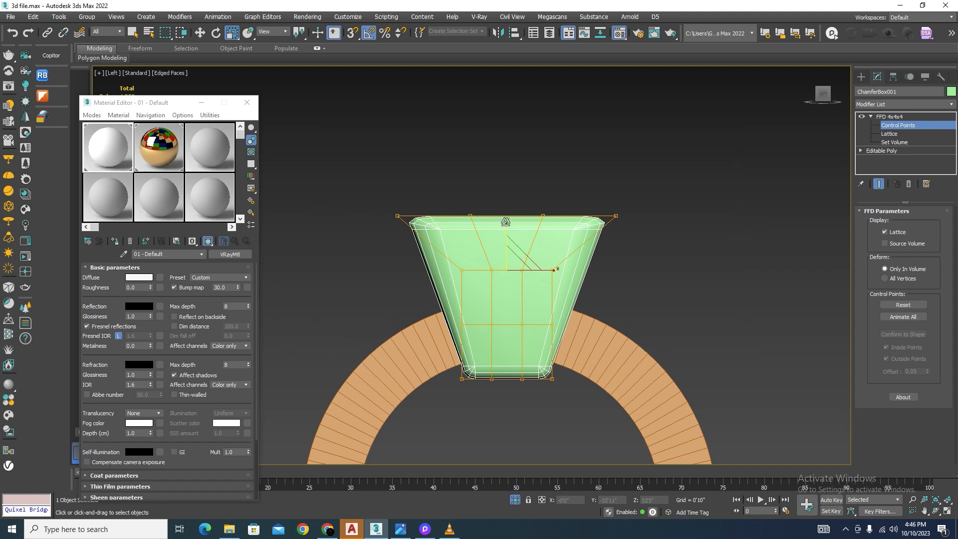
left_click_drag(505, 221, 502, 209)
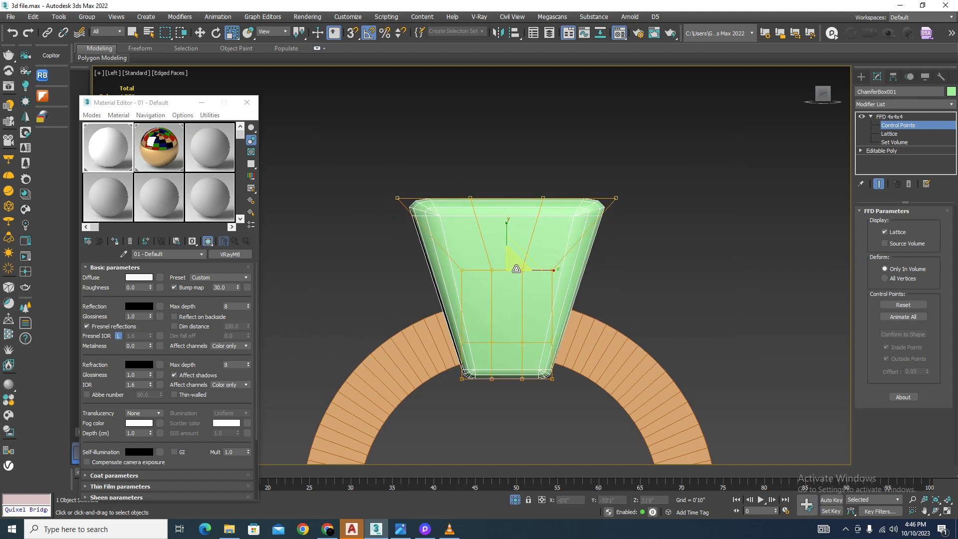
left_click(909, 118)
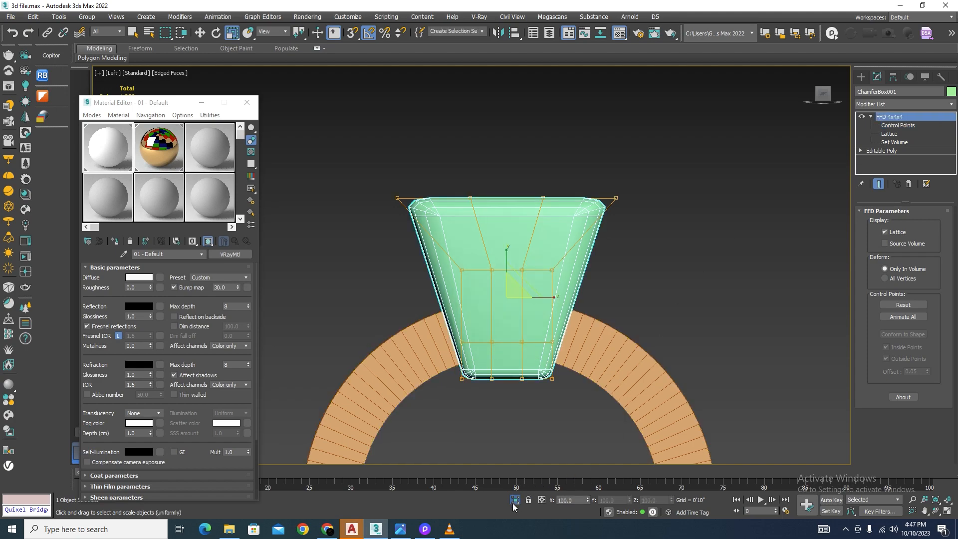
Step: End the isolation to show the whole facade and scale the keystone uniformly to about 69%
left_click(513, 502)
scroll(571, 280, "down", 5)
middle_click_drag(630, 235, 476, 230, "alt")
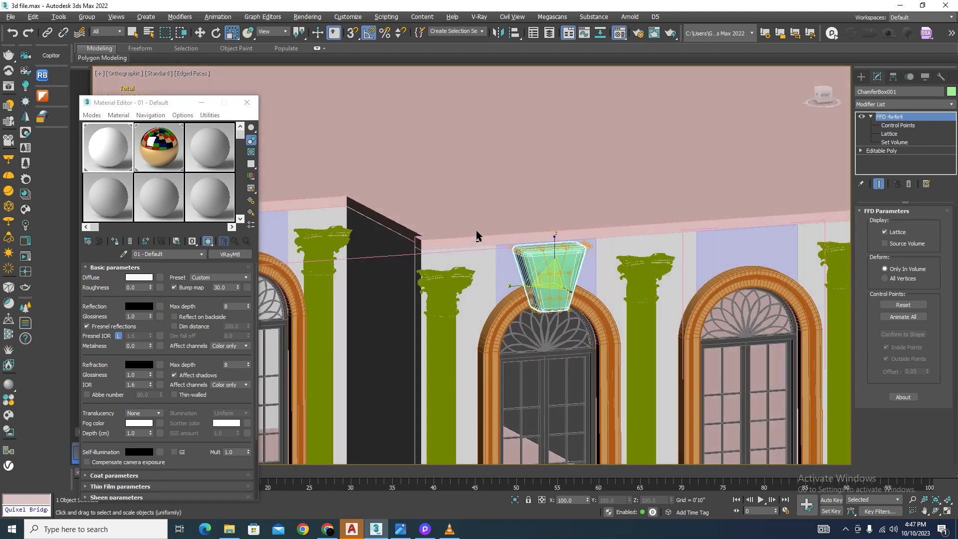
scroll(550, 272, "up", 4)
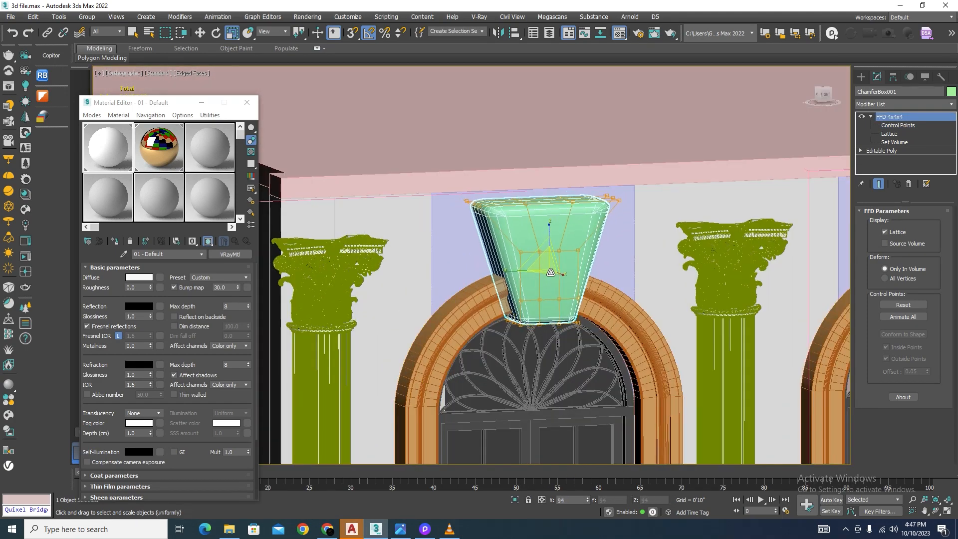
left_click_drag(550, 272, 557, 291)
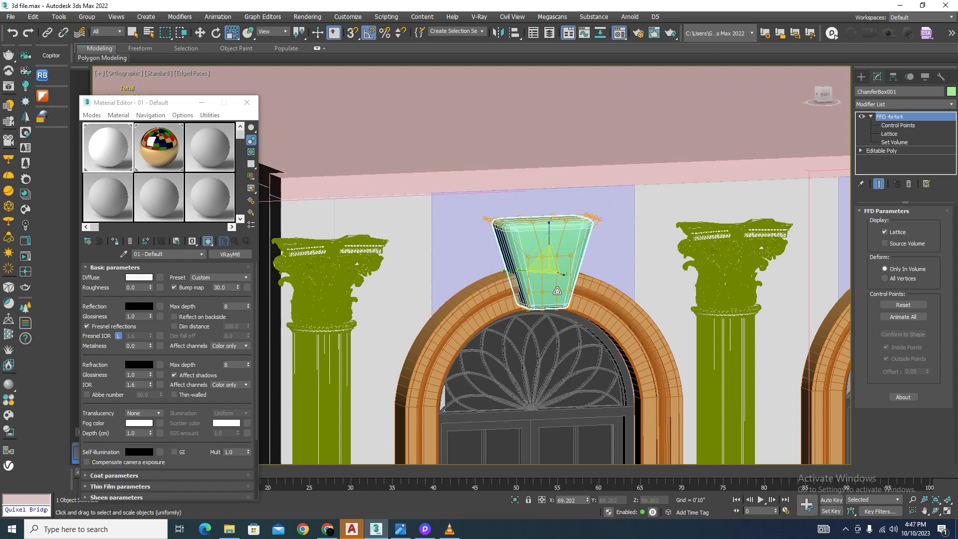
Step: Move the keystone vertically to Z 30'11" at the crown of the arch
key("w")
scroll(557, 290, "up", 5)
left_click_drag(536, 199, 539, 217)
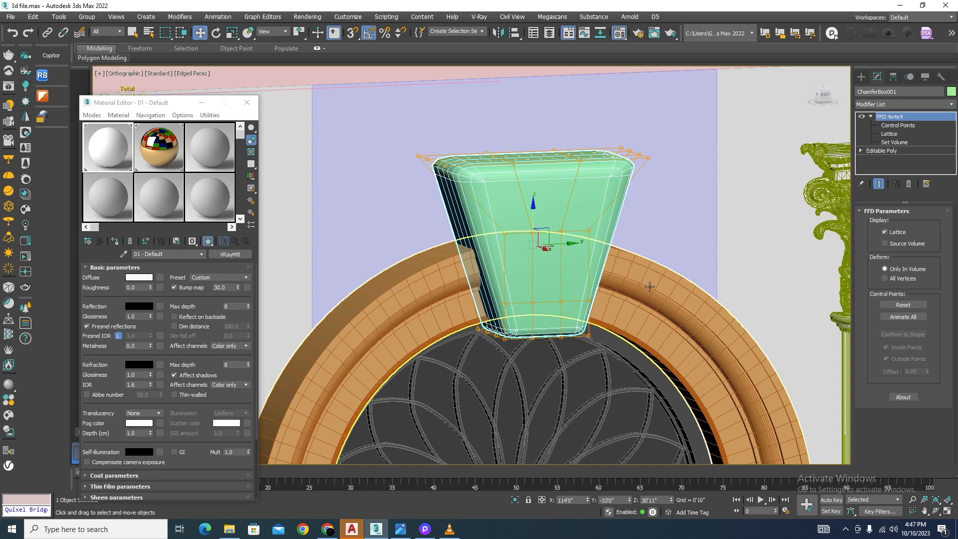
Step: Isolate the keystone with its arched window frame and check the keystone shape in the villa reference photo
left_click(638, 277, "ctrl")
scroll(576, 263, "down", 5)
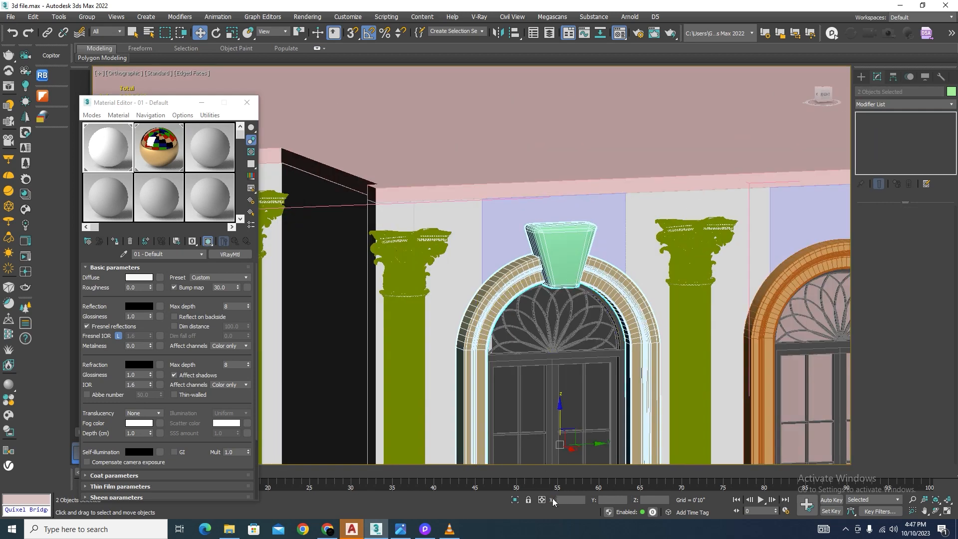
left_click(512, 501)
left_click(399, 530)
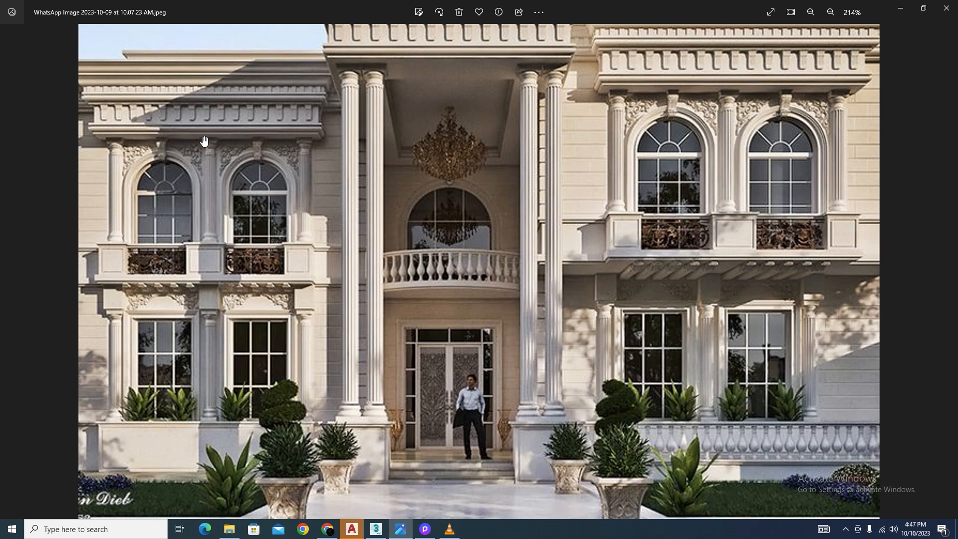
left_click(901, 10)
left_click(571, 149)
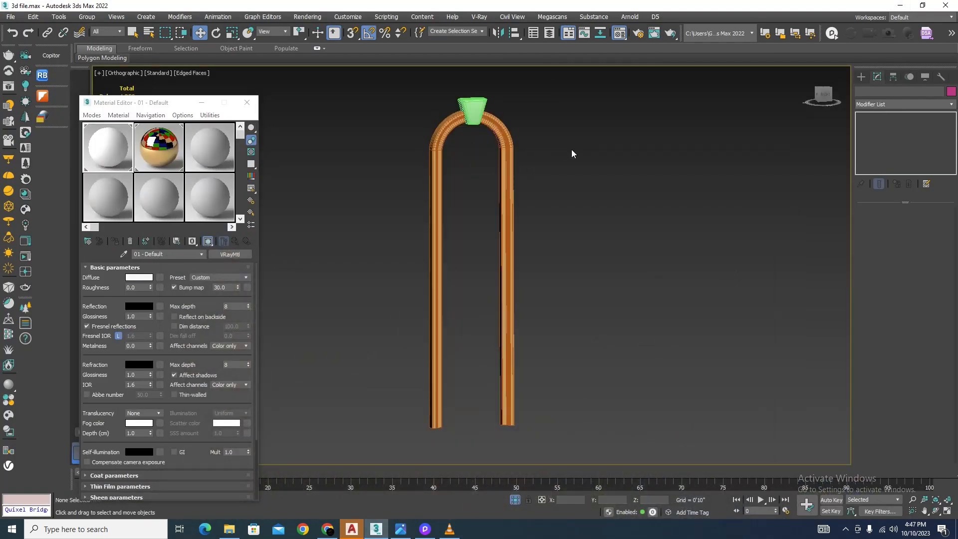
Step: Scale the keystone down uniformly in the Left view so its lower end sits within the arch band
key("l")
scroll(466, 190, "up", 5)
left_click(475, 182)
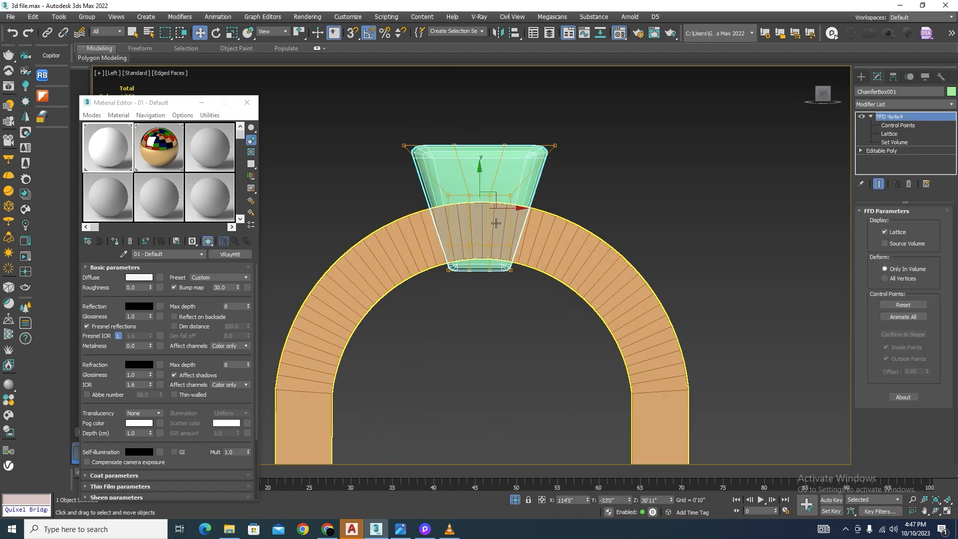
key("r")
left_click_drag(489, 211, 508, 235)
Step: Lower the keystone to Z 30'9" so it straddles the full width of the arch band
key("w")
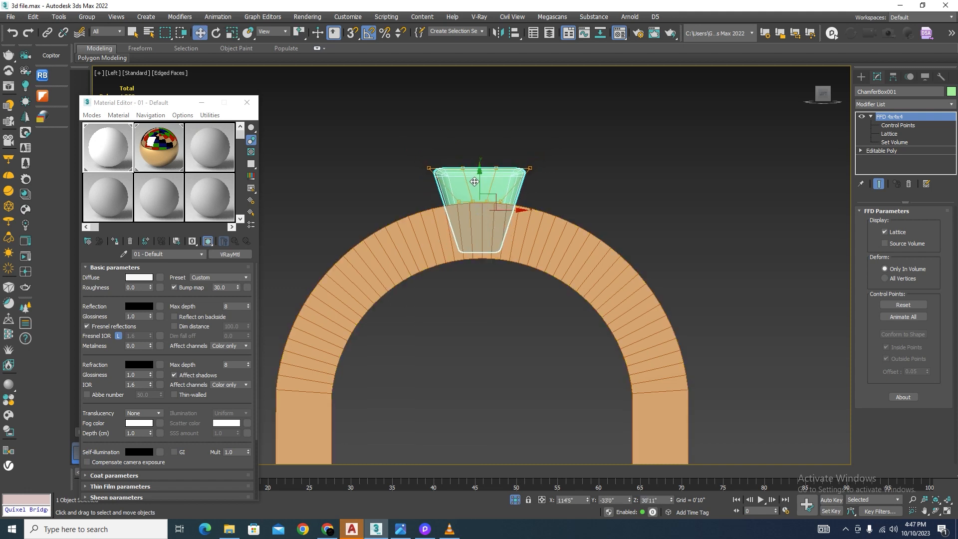
left_click_drag(479, 182, 482, 191)
middle_click_drag(481, 191, 418, 204, "alt")
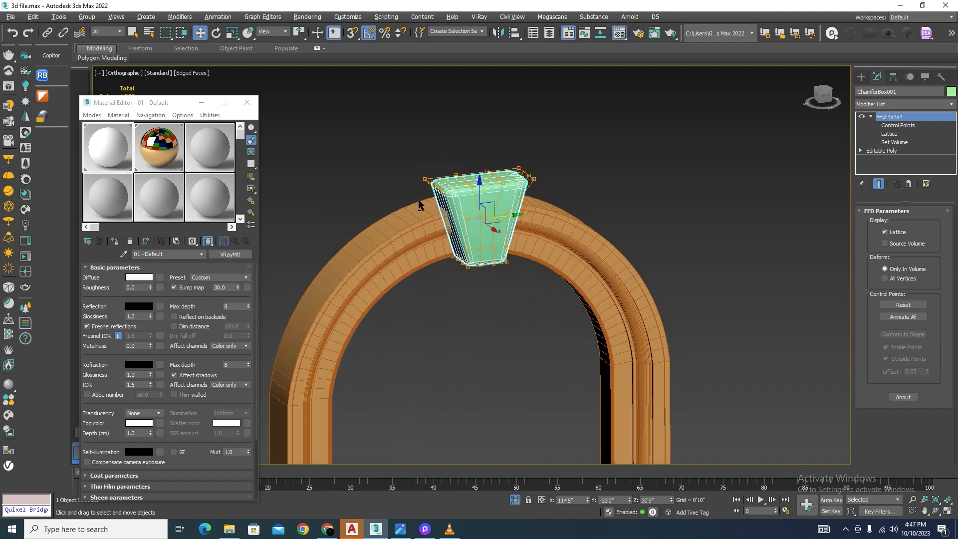
Step: End the isolation and turn off edged faces to show the whole building in plain shading
left_click(515, 500)
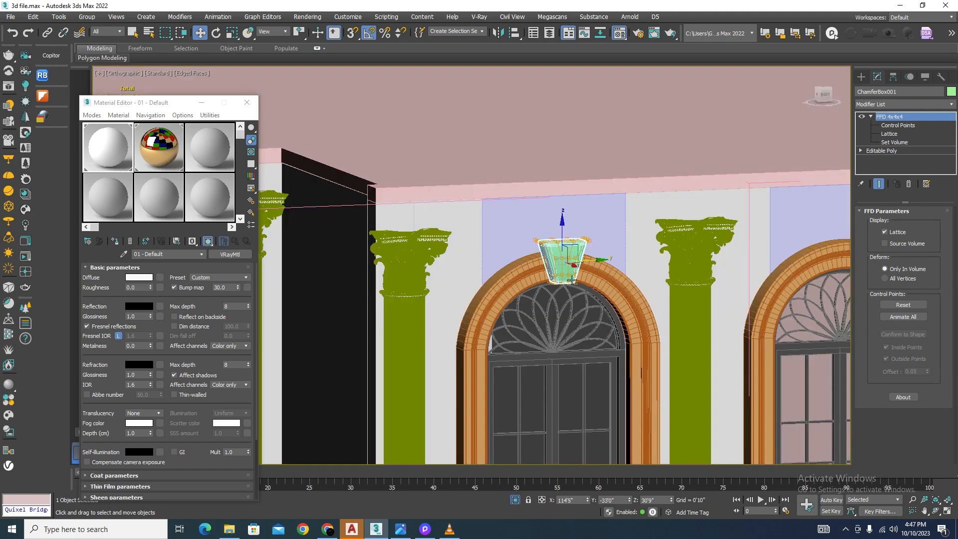
scroll(572, 281, "down", 5)
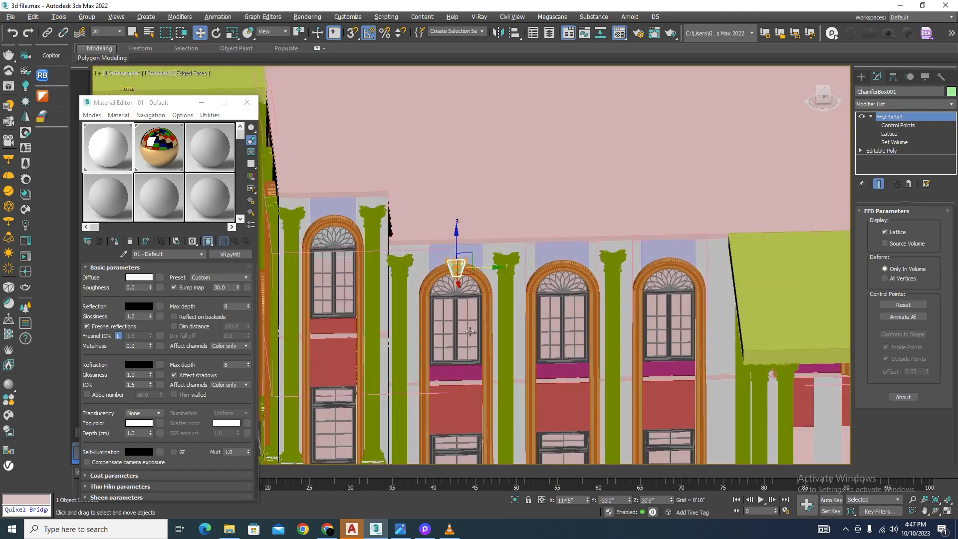
scroll(596, 193, "down", 4)
key("F4")
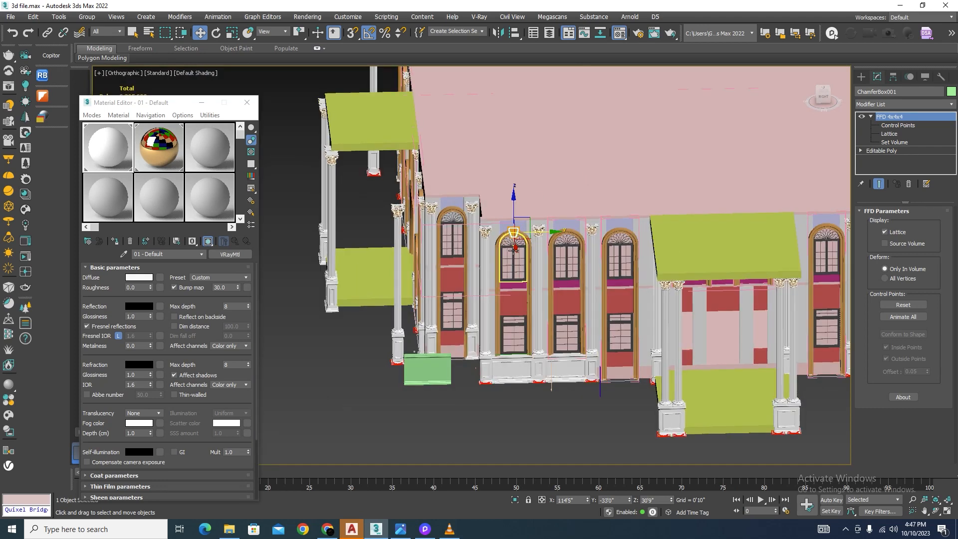
Step: Copy the moulded plinth panel under the middle window to below the window on its right, as one independent copy
scroll(514, 250, "up", 3)
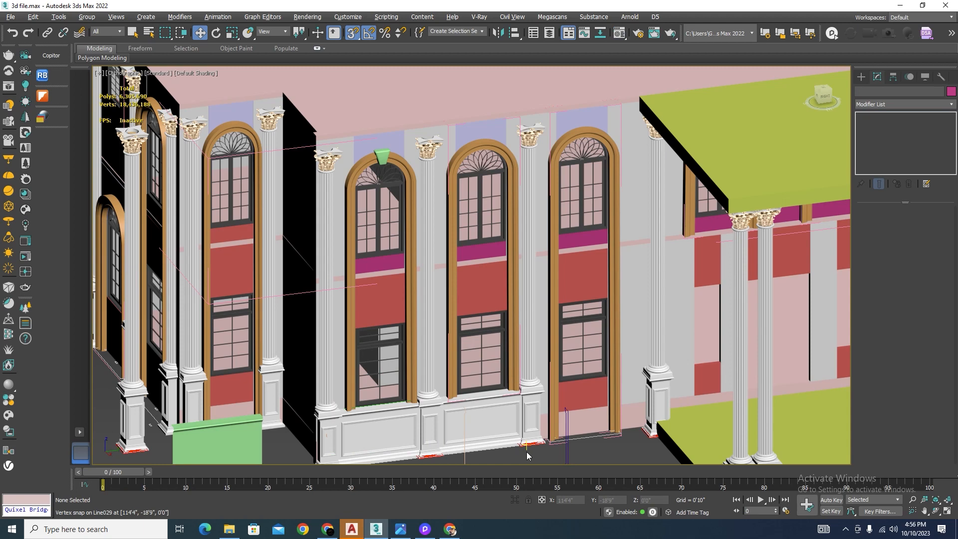
scroll(475, 434, "up", 4)
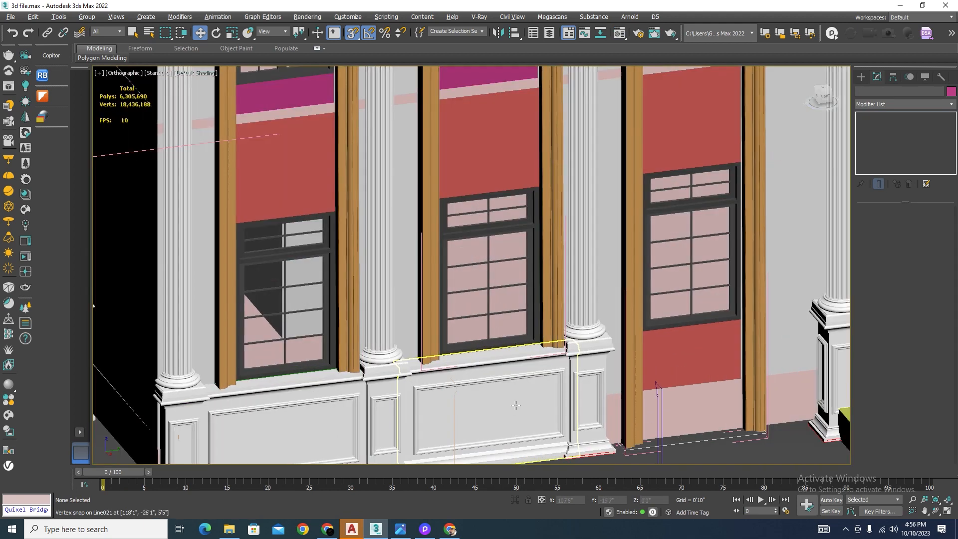
left_click(516, 405)
scroll(516, 405, "down", 2)
scroll(519, 407, "up", 5)
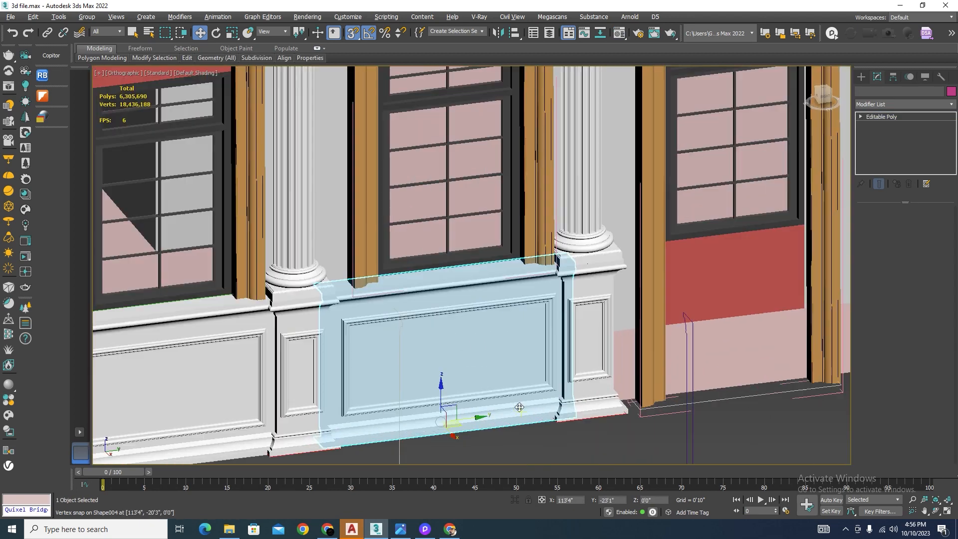
middle_click_drag(519, 407, 576, 389, "alt")
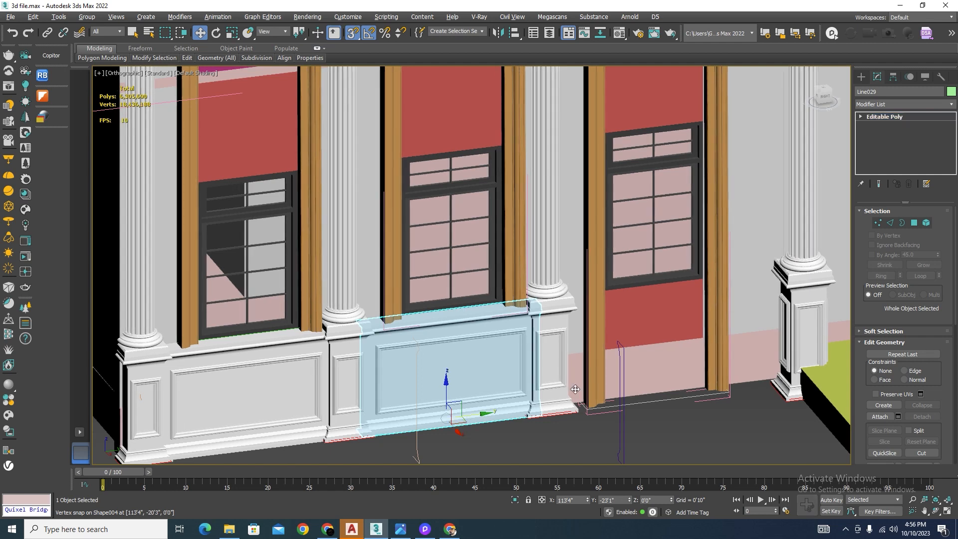
left_click_drag(575, 389, 787, 365, "shift")
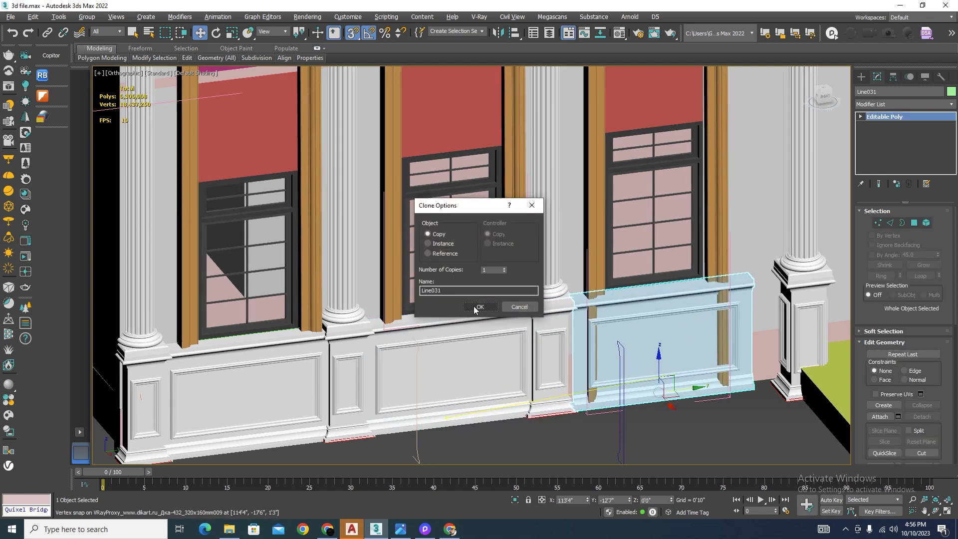
left_click(476, 306)
Step: Move the copied plinth panel along the wall to Y -11'8", toward the neighbouring column pedestal
scroll(768, 379, "up", 5)
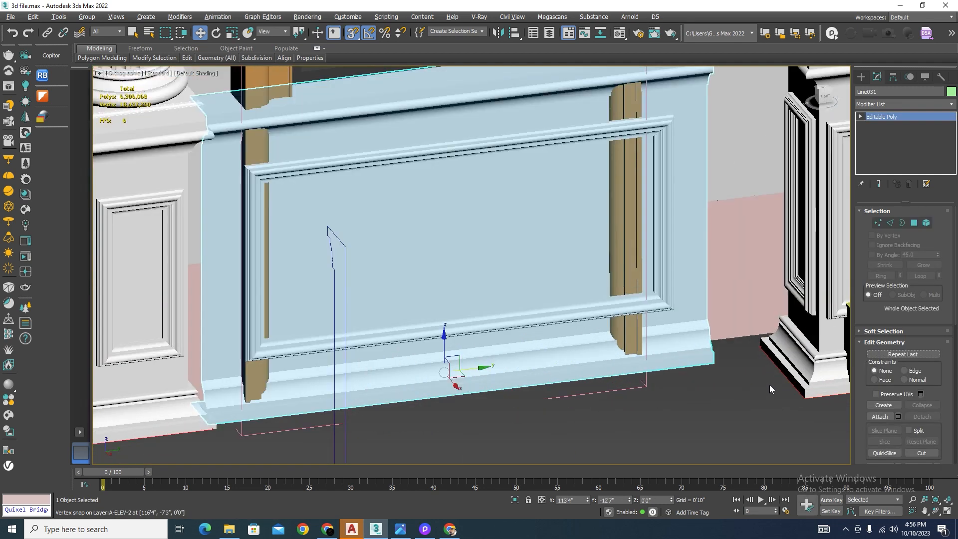
middle_click_drag(769, 389, 559, 355)
left_click_drag(537, 347, 632, 385)
scroll(618, 351, "down", 2)
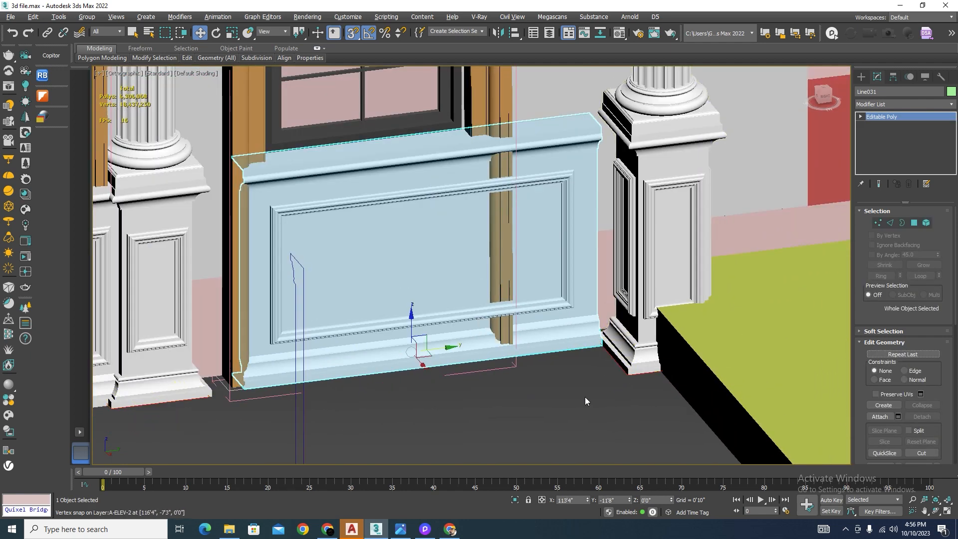
Step: Raise the upper pedestal and base vertices of the column beside the copied panel to Z 7'0"
scroll(584, 397, "down", 3)
left_click(632, 300)
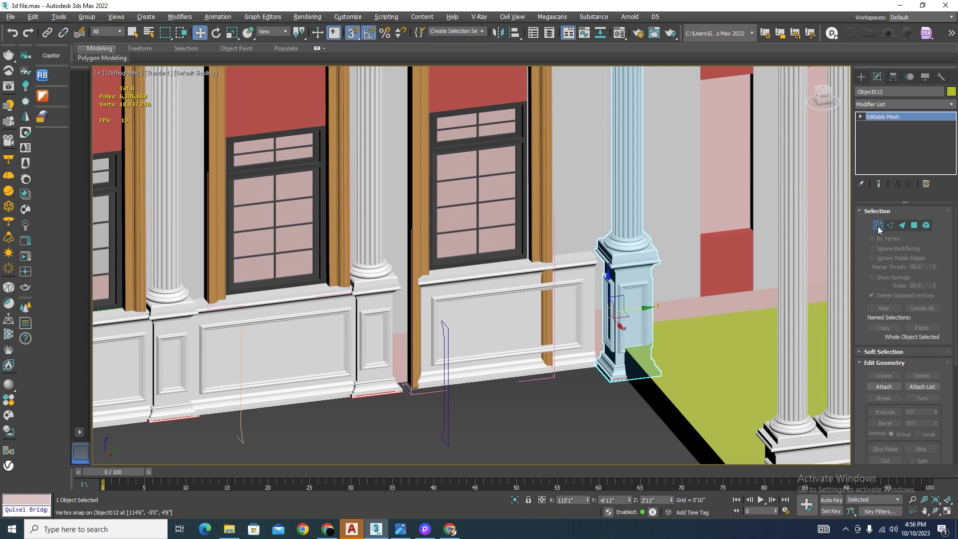
left_click(878, 225)
left_click_drag(576, 301, 576, 301)
scroll(649, 240, "up", 2)
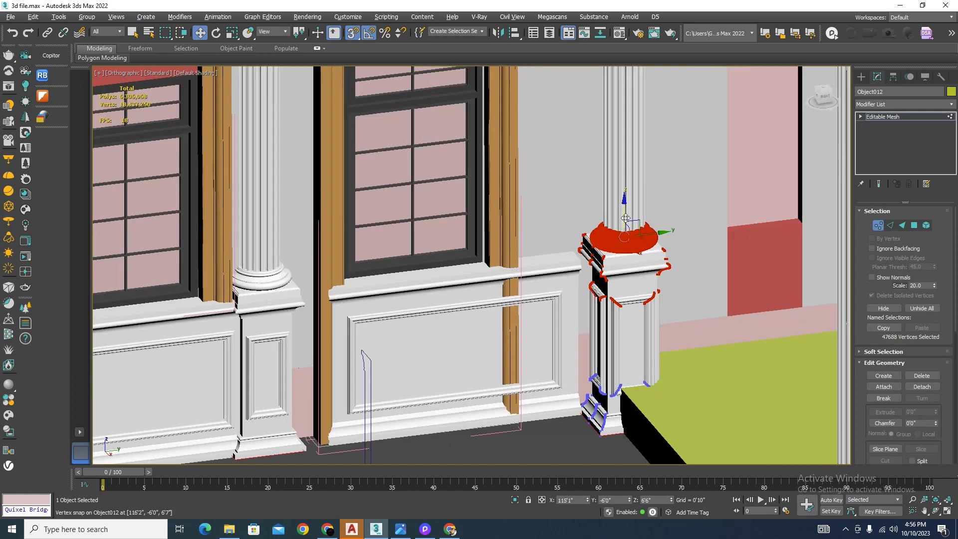
left_click_drag(627, 219, 627, 221)
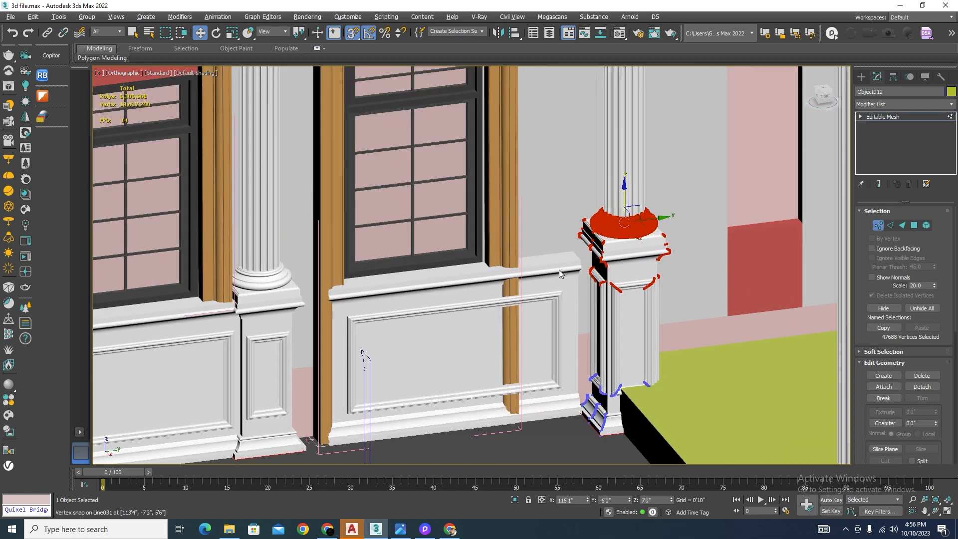
Step: Snap the end column's upper pedestal and base vertices down to Z 6'0", level with the neighbouring pedestal, and finish vertex editing
key("F3")
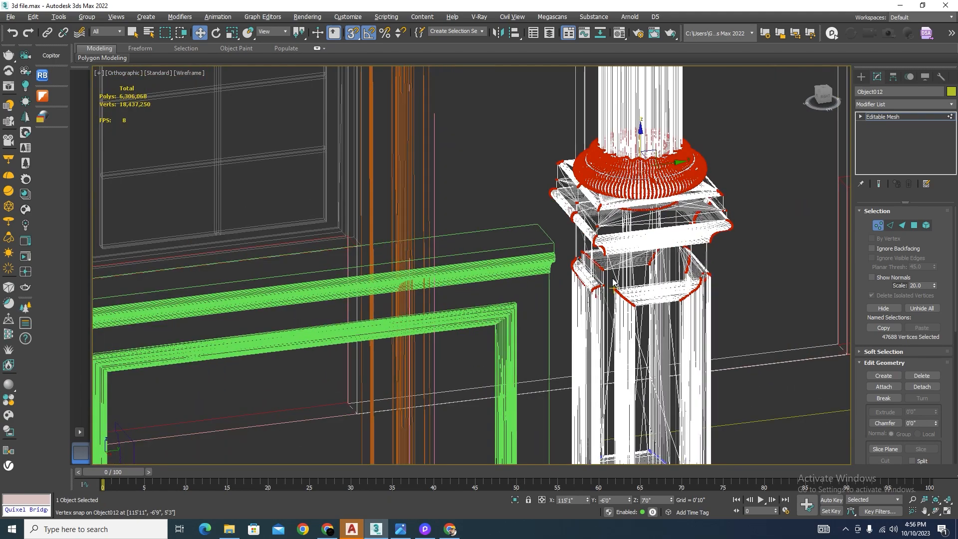
scroll(614, 284, "up", 5)
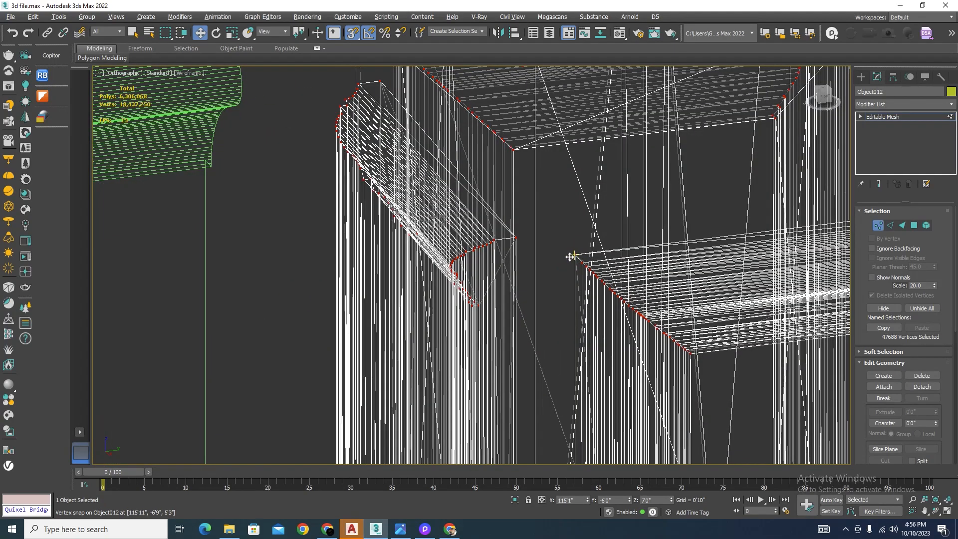
scroll(570, 257, "down", 6)
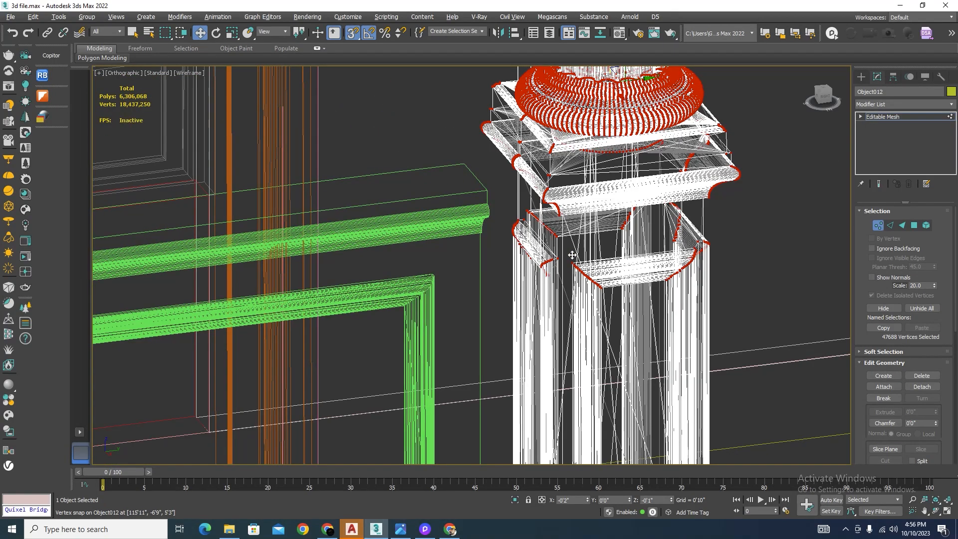
scroll(572, 255, "down", 5)
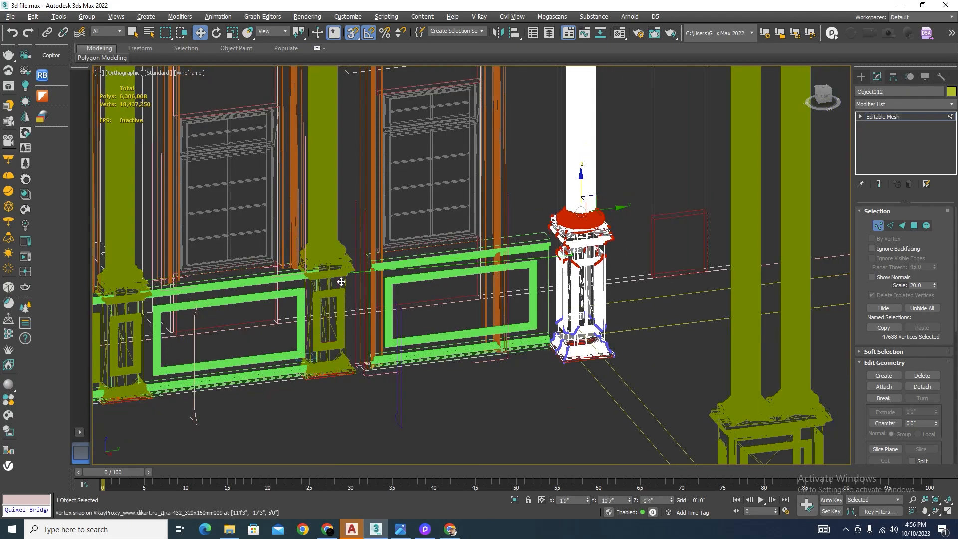
scroll(338, 283, "up", 4)
scroll(338, 284, "up", 5)
mouse_move(339, 284)
left_mouse_down()
mouse_move(427, 342)
mouse_move(425, 351)
left_mouse_up()
scroll(531, 283, "down", 6)
scroll(531, 283, "down", 5)
key("F3")
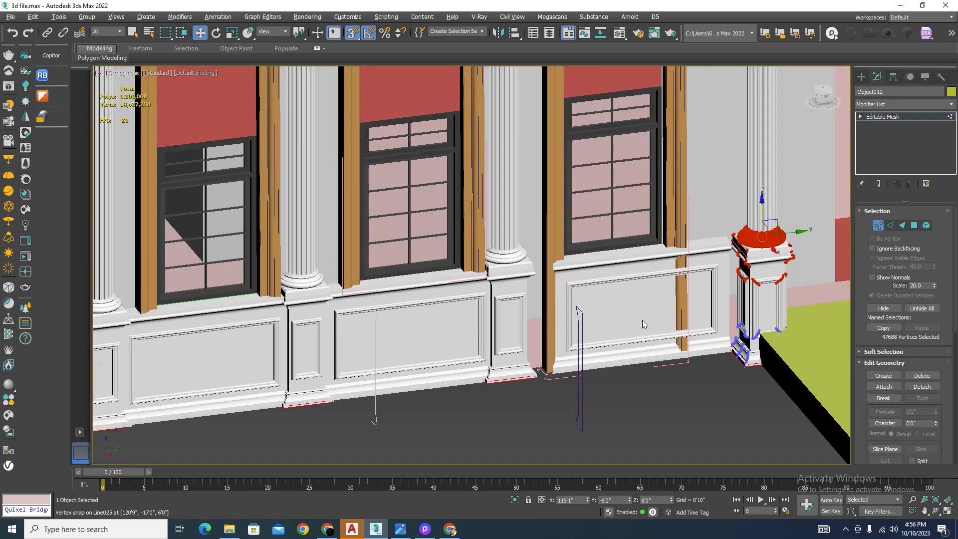
left_click(879, 226)
left_click(671, 408)
Step: Lower the upper corner vertices of the copied plinth panel's inner frame to align with the top of the neighbouring pedestal's inset frame
scroll(599, 291, "up", 2)
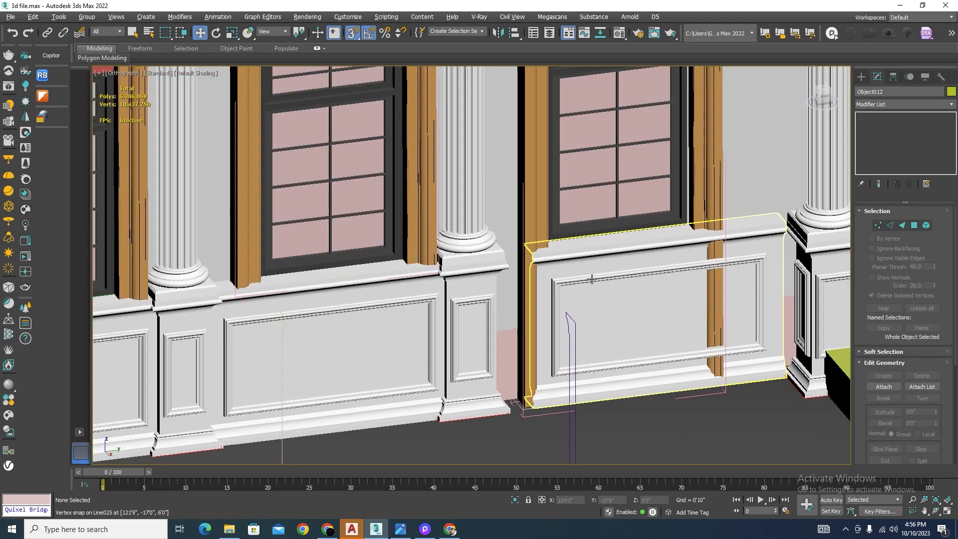
left_click(592, 278)
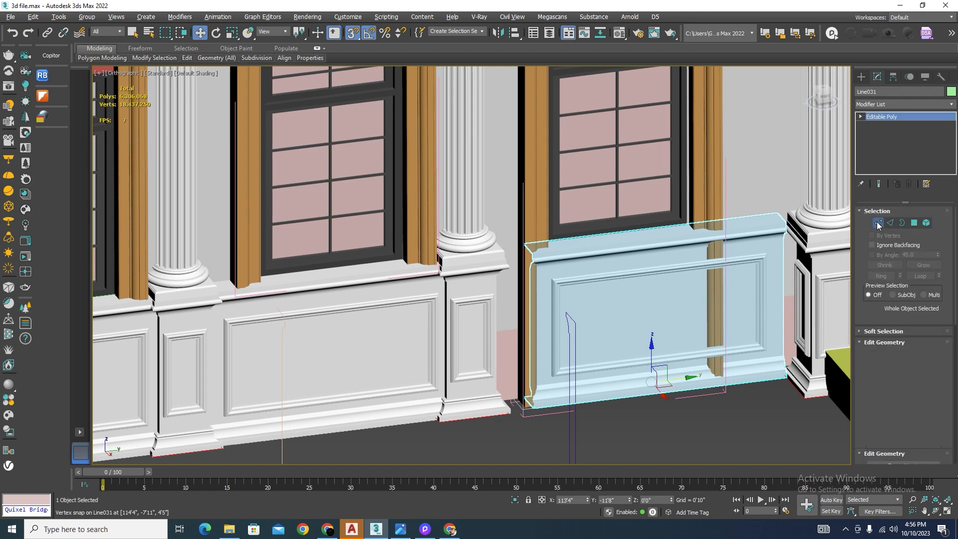
left_click(878, 223)
scroll(774, 249, "up", 3)
left_click_drag(728, 207, 757, 230)
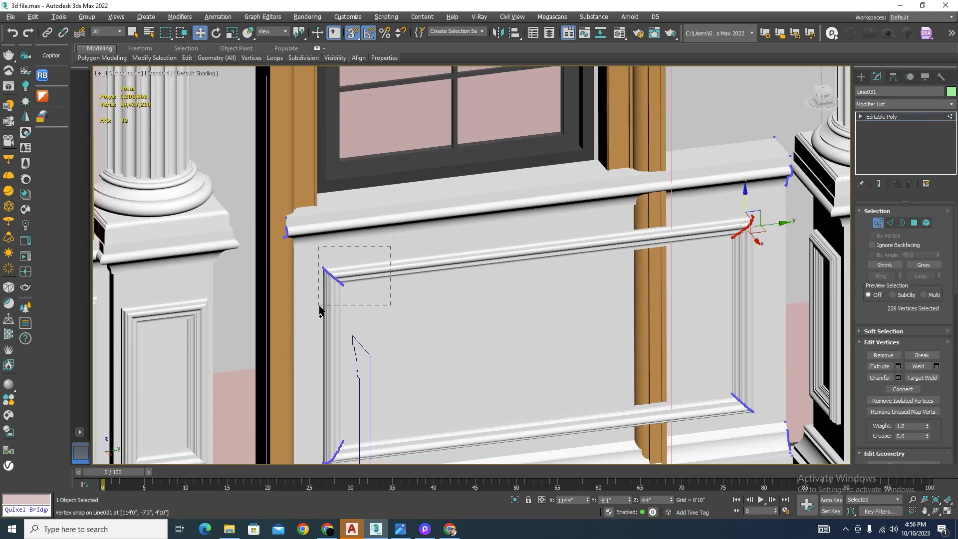
left_click_drag(319, 306, 320, 305, "ctrl")
scroll(449, 275, "down", 3)
scroll(430, 276, "up", 3)
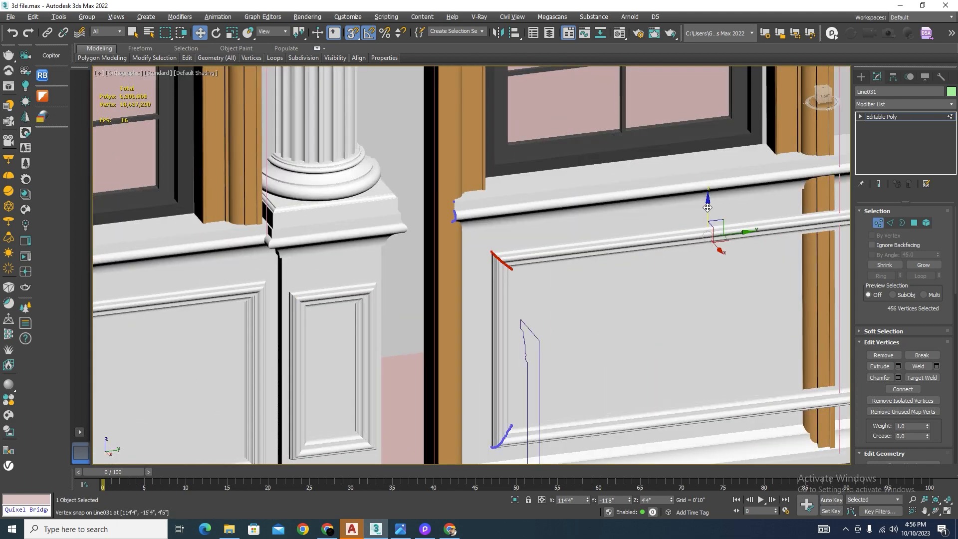
left_click_drag(708, 212, 707, 222)
key("F3")
scroll(471, 241, "up", 4)
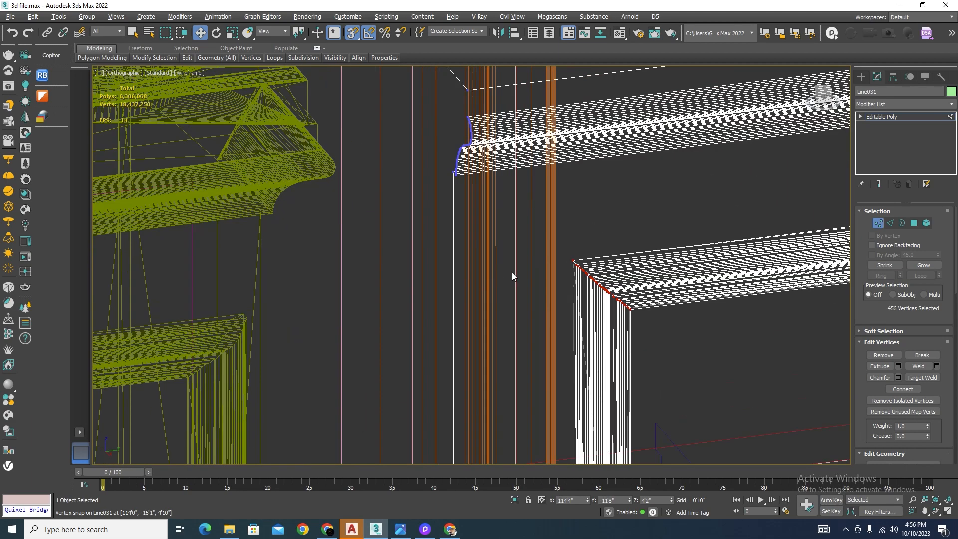
left_click_drag(573, 261, 244, 312)
scroll(327, 244, "down", 7)
Step: Raise the lower corner vertices of the copied panel's inner frame to Z 1'4", snapping to the bottom of the pedestal's inset frame
scroll(383, 290, "up", 3)
scroll(383, 288, "up", 2)
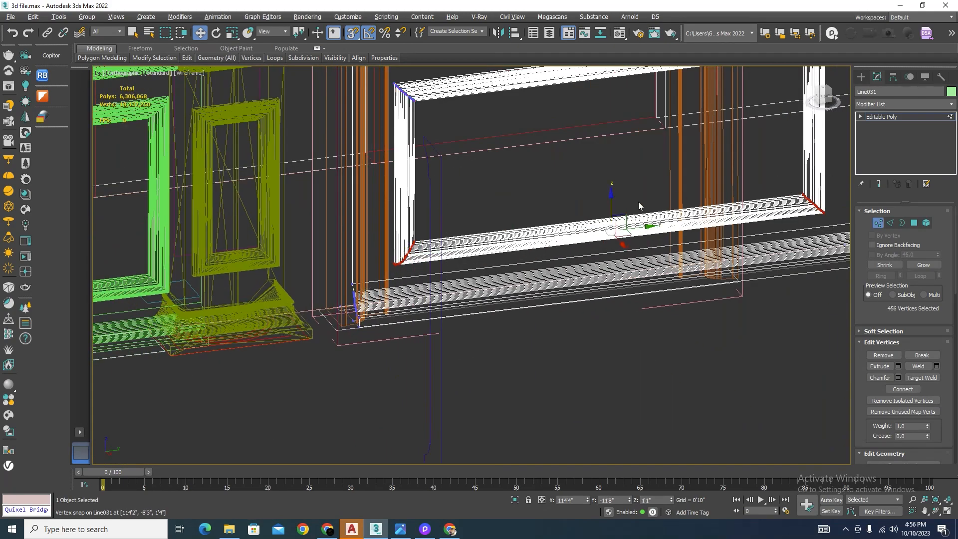
left_click_drag(613, 206, 616, 195)
scroll(305, 255, "up", 5)
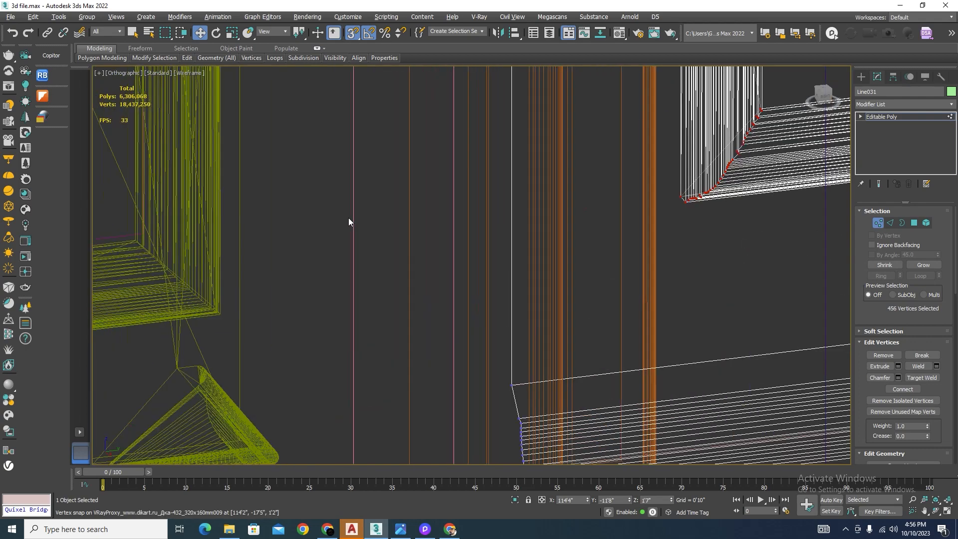
left_click_drag(678, 198, 194, 297)
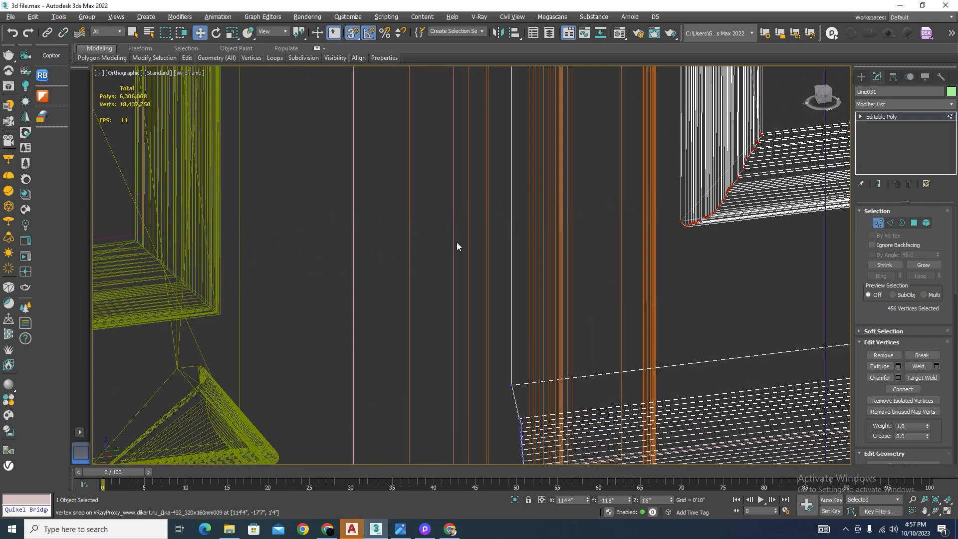
scroll(457, 243, "down", 5)
middle_click_drag(458, 244, 691, 273, "alt")
scroll(704, 173, "up", 6)
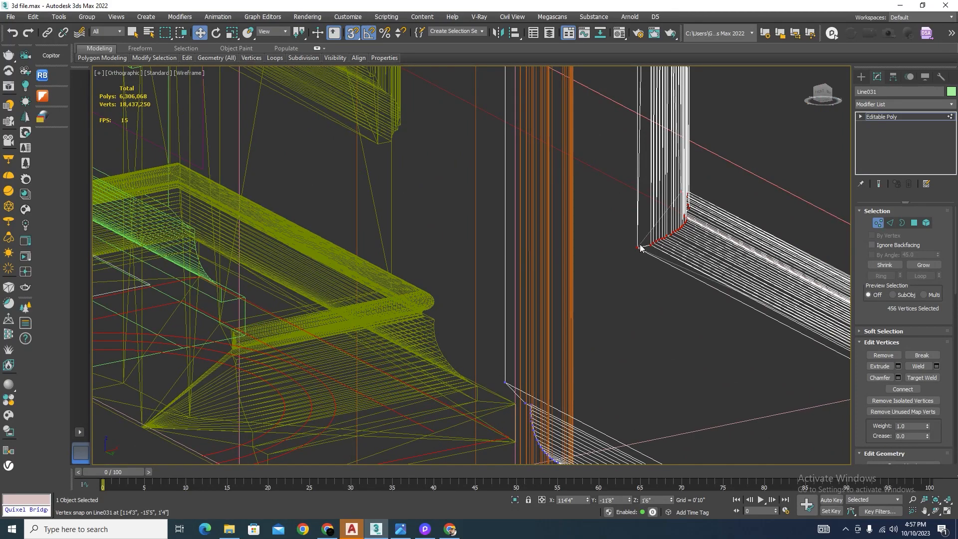
left_click_drag(631, 244, 377, 149)
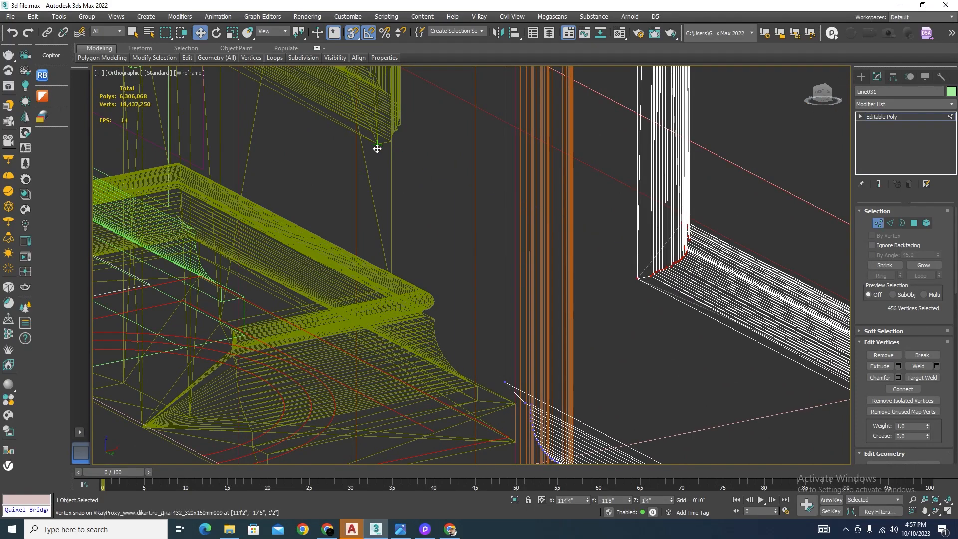
Step: Undo the last action, re-snap the lower frame corners to the pedestal frame's bottom at Z 1'4", and finish vertex editing
scroll(611, 259, "down", 5)
left_click_drag(669, 289, 587, 278)
key("ctrl+z")
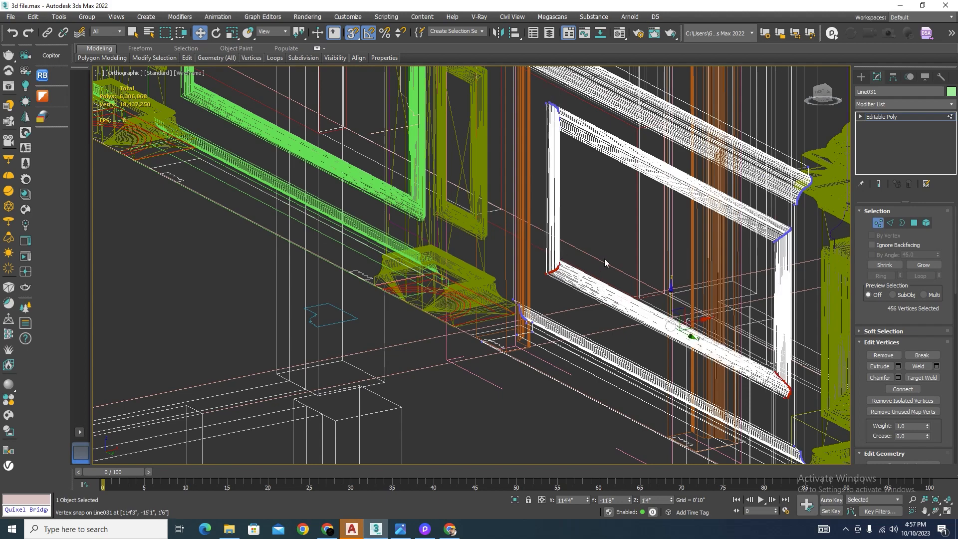
left_click_drag(672, 293, 671, 282)
scroll(541, 249, "up", 7)
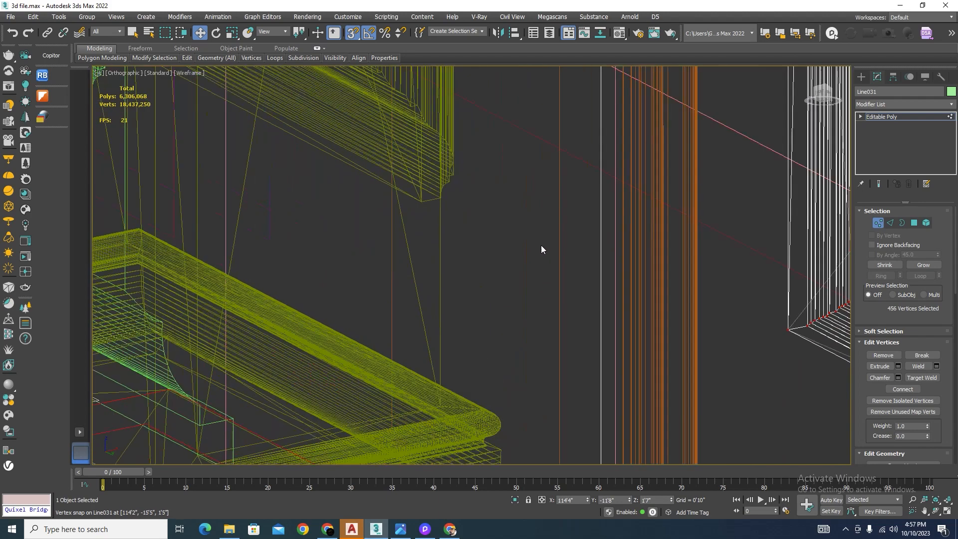
left_click_drag(787, 330, 419, 205)
scroll(597, 245, "down", 6)
middle_click_drag(598, 245, 577, 271, "alt")
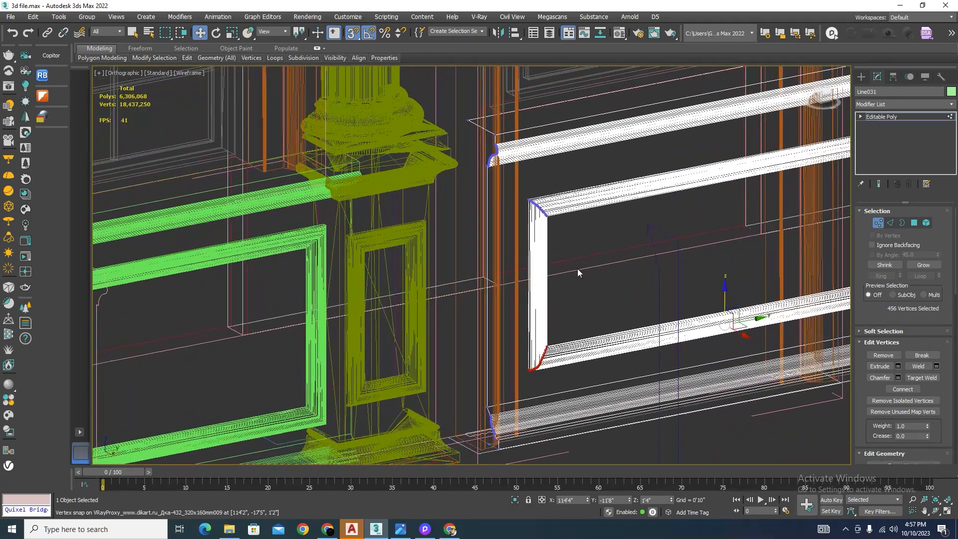
key("F3")
scroll(576, 271, "down", 4)
middle_click_drag(405, 327, 539, 284)
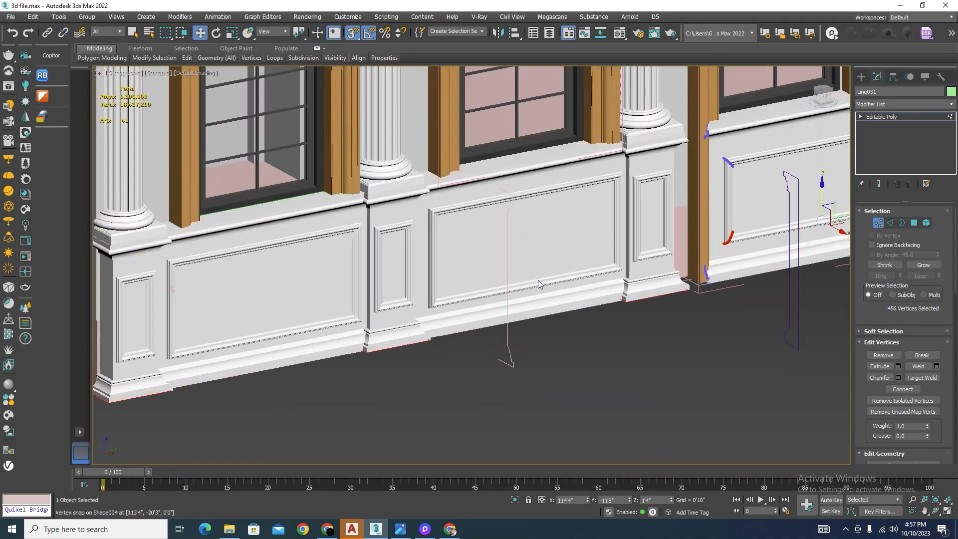
left_click(875, 224)
Step: Raise the lower corner vertices of the middle window's plinth panel frame to Z 1'4", level with the pedestal's inset frame
scroll(612, 266, "up", 4)
left_click(608, 274)
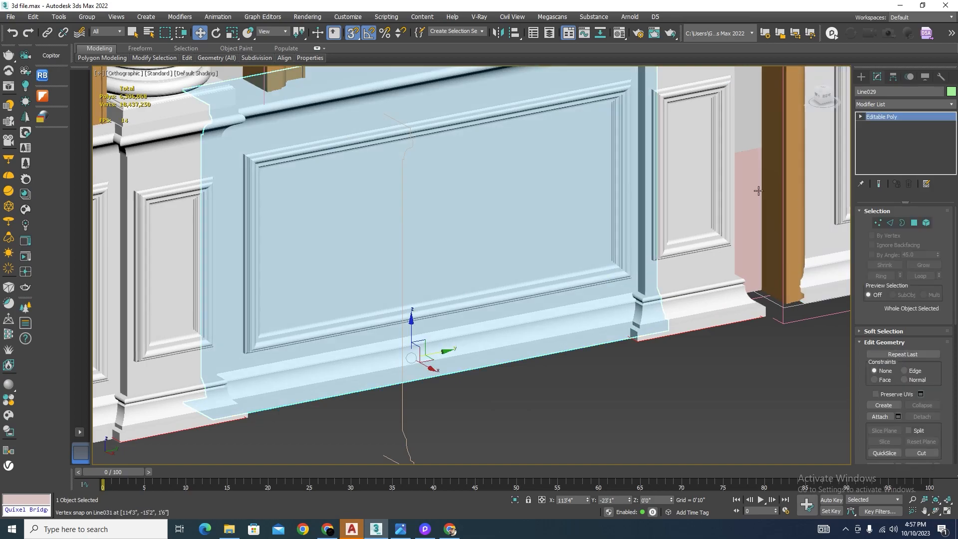
left_click(878, 222)
key("F3")
scroll(592, 272, "up", 3)
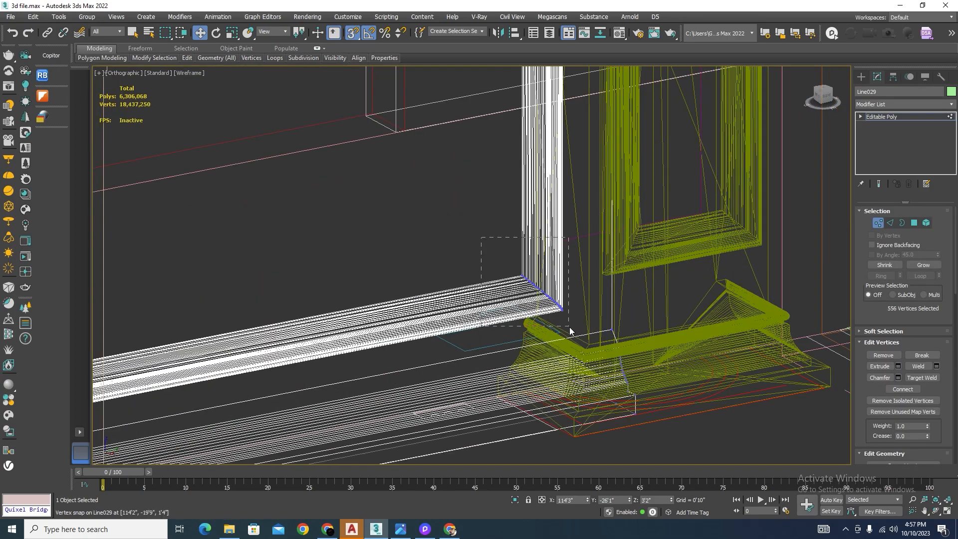
left_click_drag(570, 330, 572, 331)
middle_click_drag(571, 331, 631, 238, "alt")
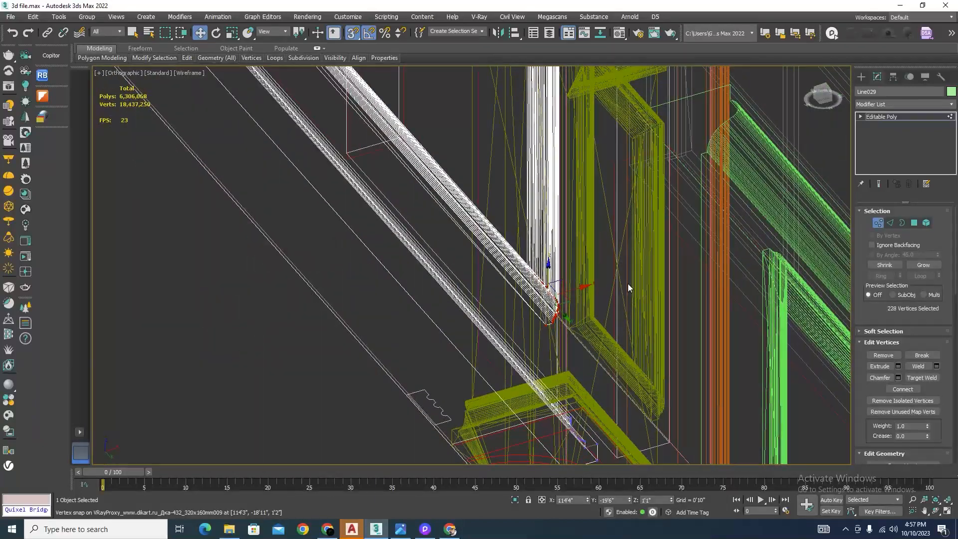
middle_click_drag(628, 283, 442, 85, "alt")
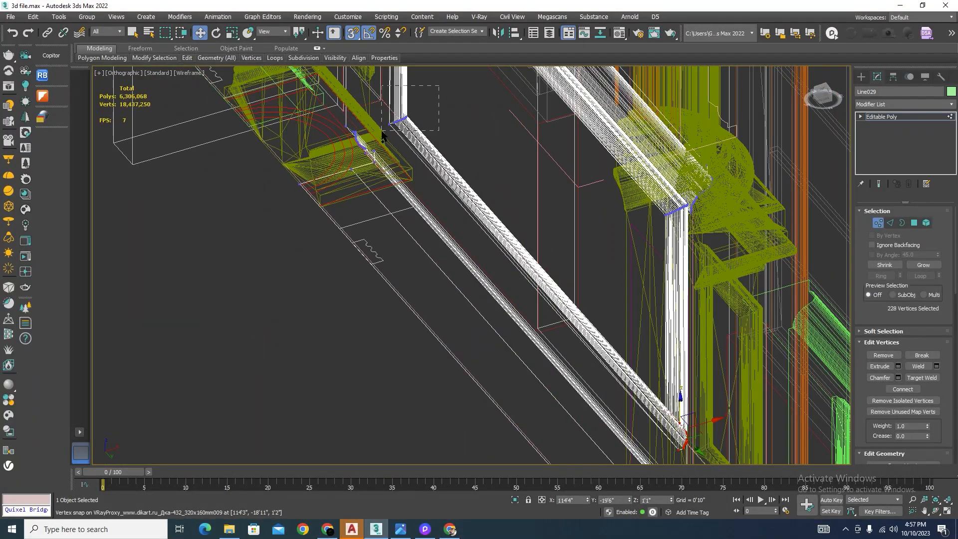
left_click_drag(382, 136, 382, 136, "ctrl")
left_click_drag(543, 247, 583, 325)
scroll(586, 240, "down", 3)
scroll(648, 334, "up", 5)
scroll(562, 267, "up", 3)
scroll(600, 247, "down", 9)
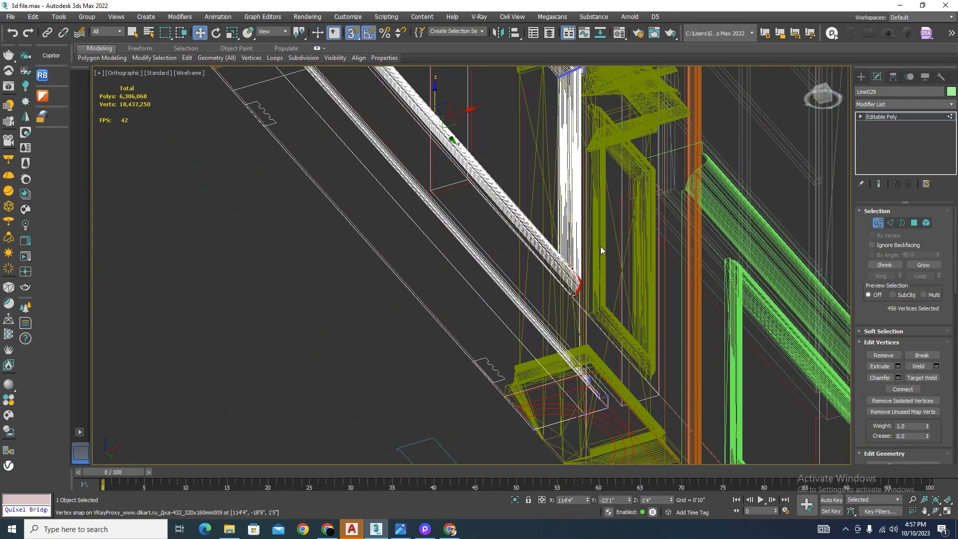
Step: Lower the upper corner vertices of the middle panel's inner frame to Z 4'0", level with the pedestal frame's top, and finish vertex editing
mouse_move(607, 223)
middle_mouse_down("alt")
mouse_move(575, 247)
mouse_move(622, 226)
middle_mouse_up("alt")
scroll(619, 76, "up", 5)
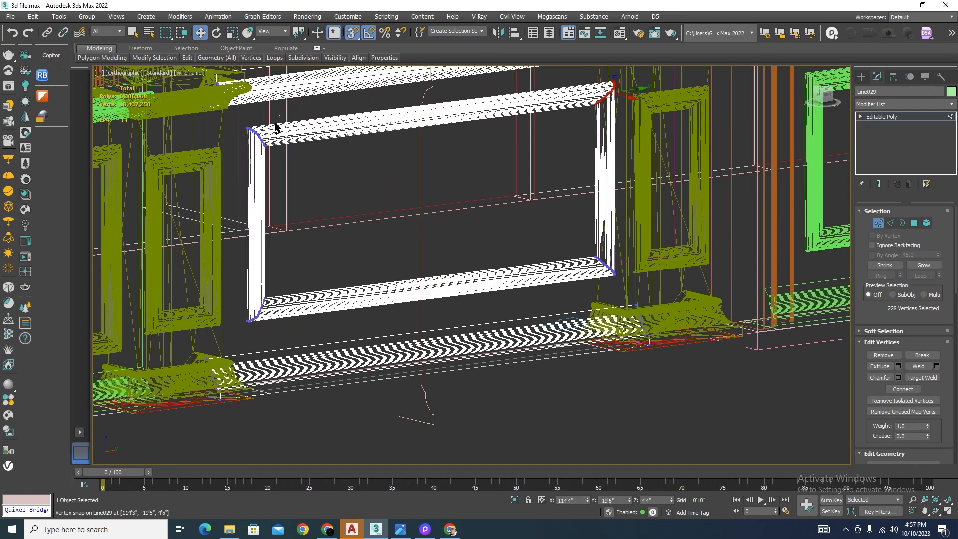
middle_click_drag(513, 181, 471, 129, "alt")
scroll(471, 130, "up", 3)
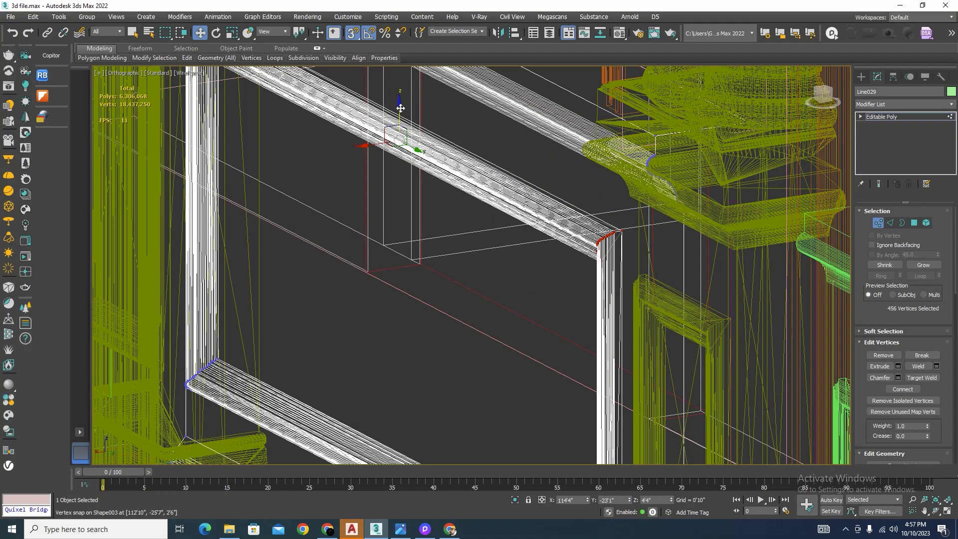
left_click_drag(401, 108, 401, 94)
scroll(634, 243, "up", 3)
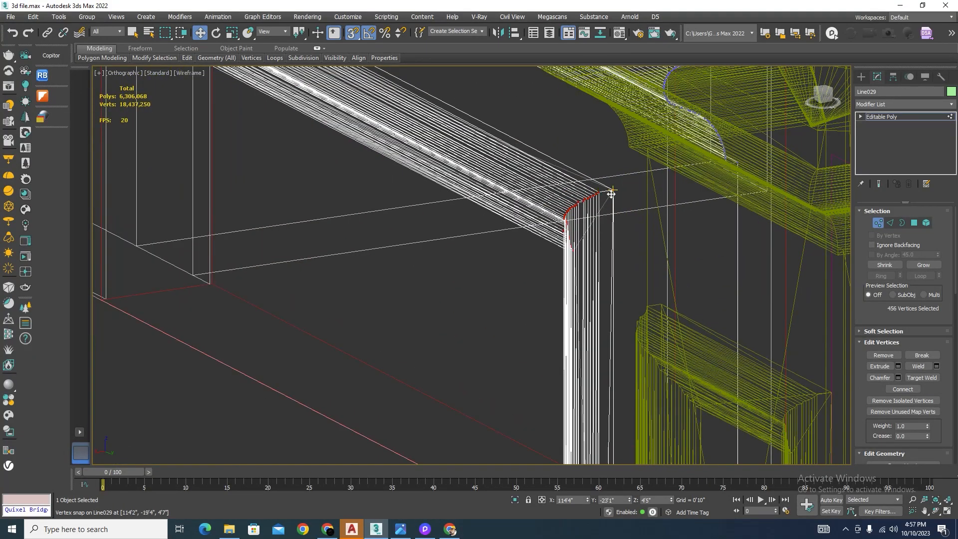
left_click_drag(612, 193, 661, 303)
scroll(676, 271, "down", 8)
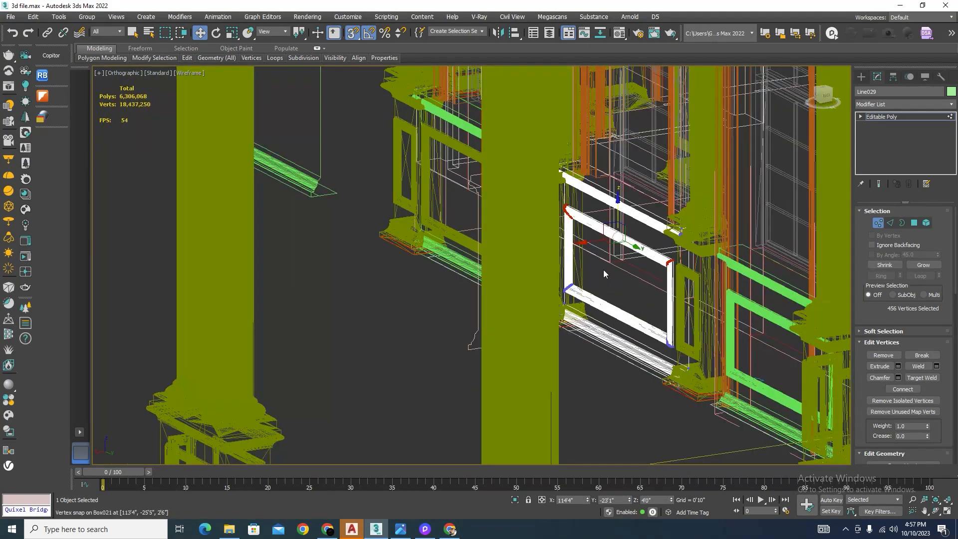
middle_click_drag(603, 273, 685, 281, "alt")
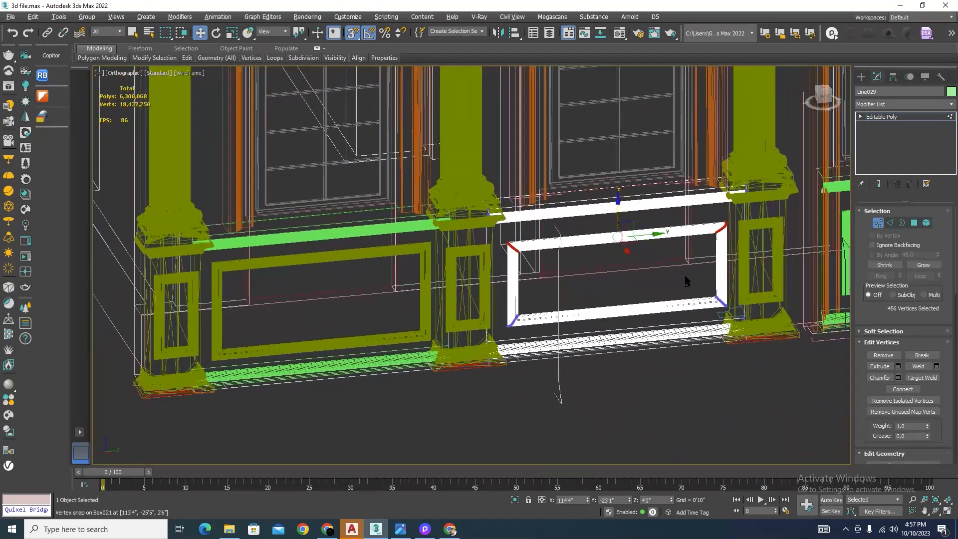
left_click(879, 223)
left_click(621, 378)
Step: Lower the upper corner vertices of the first window's plinth panel frame to Z 4'0", level with the pedestal inset's top
left_click(408, 251)
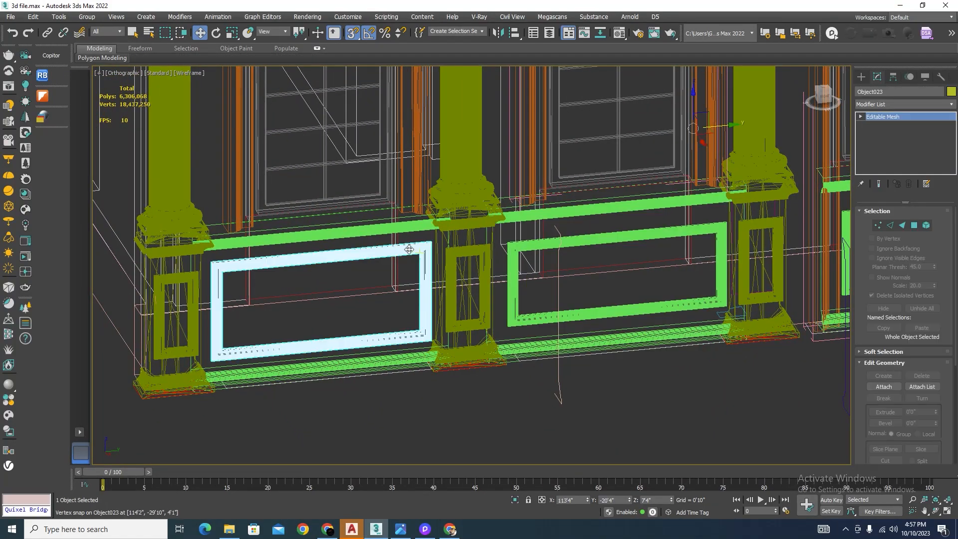
key("F3")
left_click(878, 225)
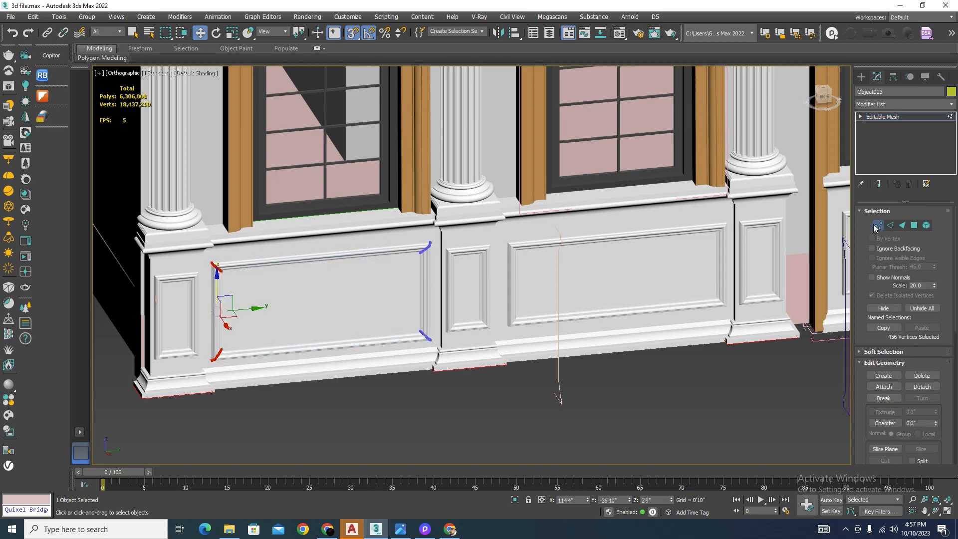
key("F3")
scroll(442, 213, "up", 6)
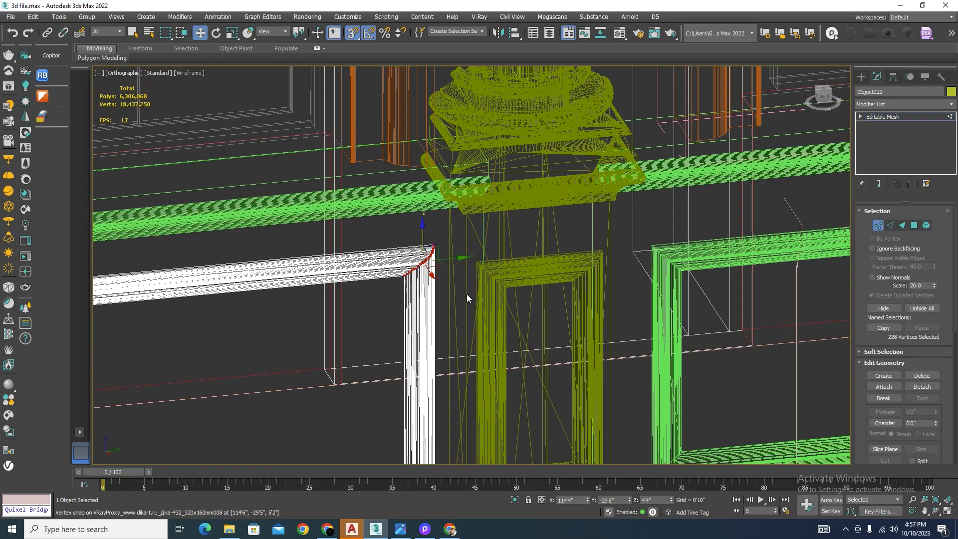
scroll(467, 298, "down", 5)
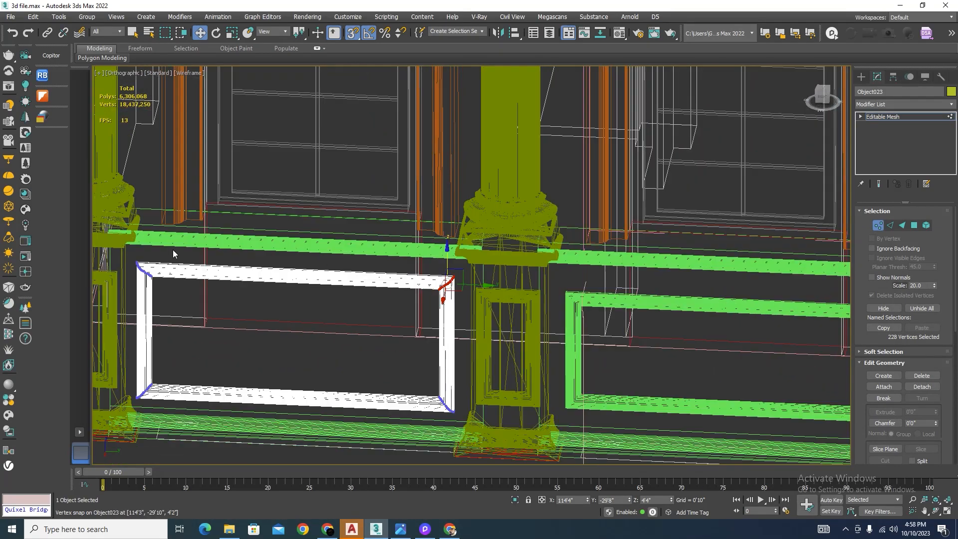
middle_click_drag(349, 317, 384, 306, "alt")
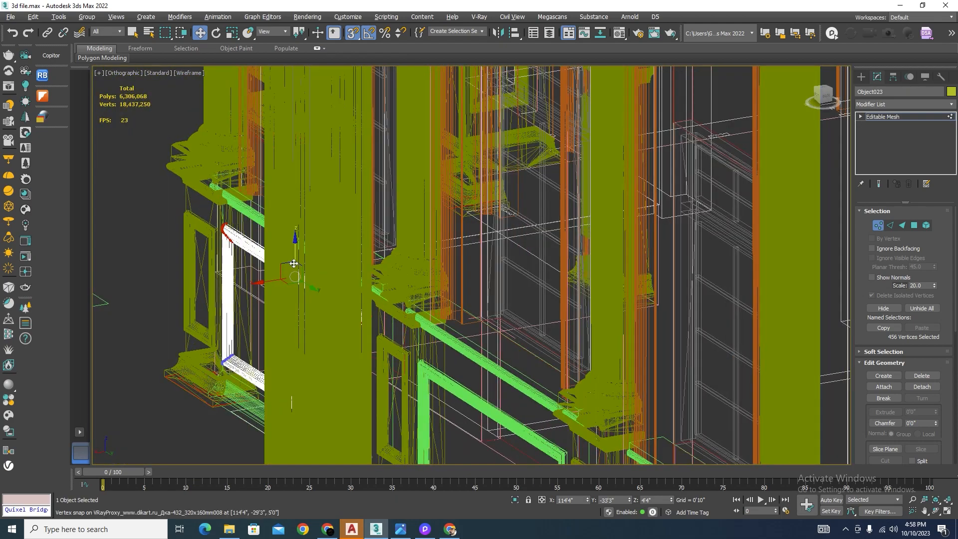
middle_click_drag(320, 309, 301, 253, "alt")
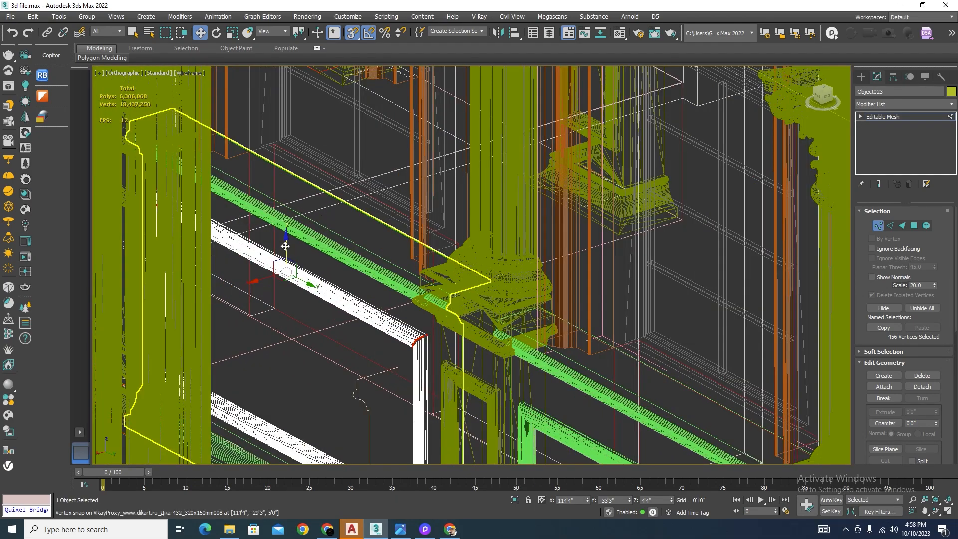
left_click(297, 267)
scroll(434, 366, "up", 5)
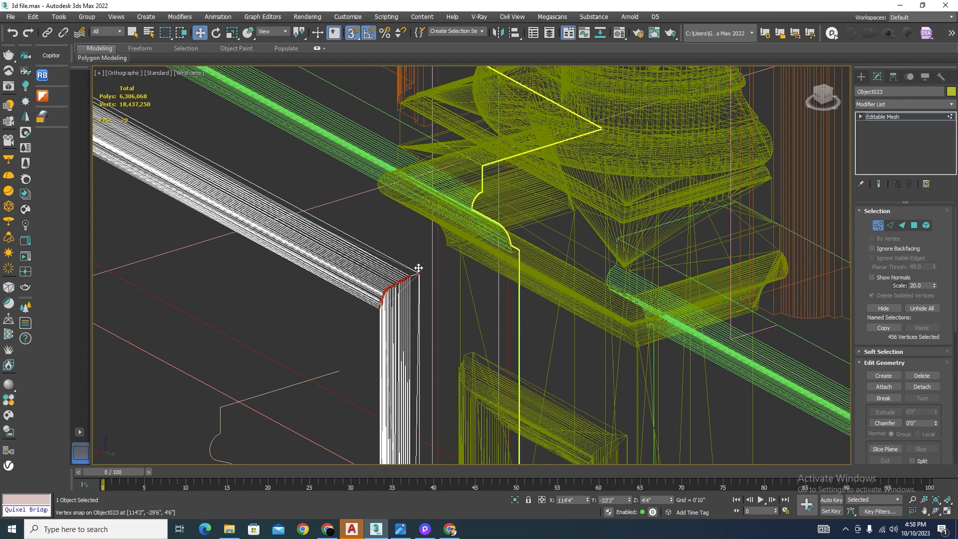
left_click_drag(421, 276, 474, 350)
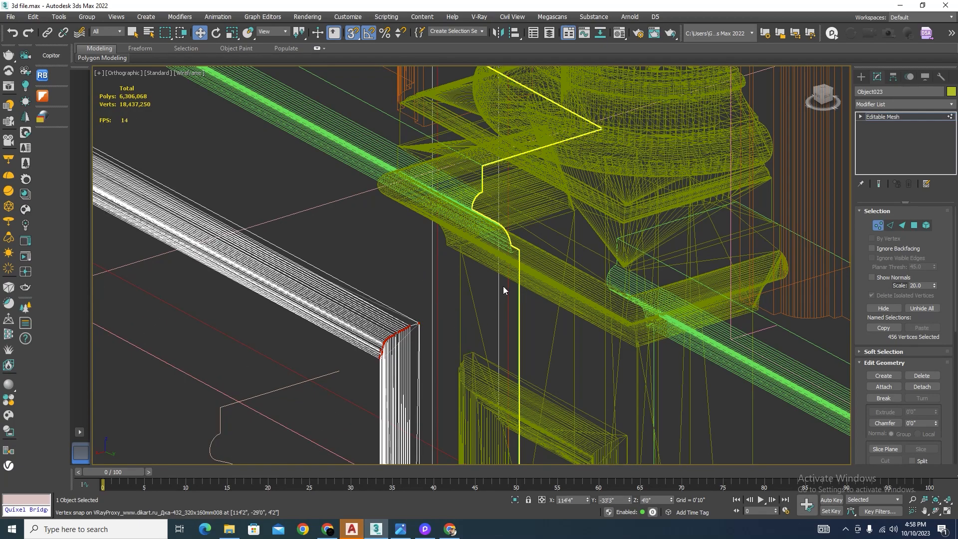
scroll(504, 291, "down", 4)
Step: Raise the same frame's lower corner vertices to Z 1'4", level with the pedestal inset's bottom, and finish vertex editing
middle_click_drag(520, 313, 628, 342, "alt")
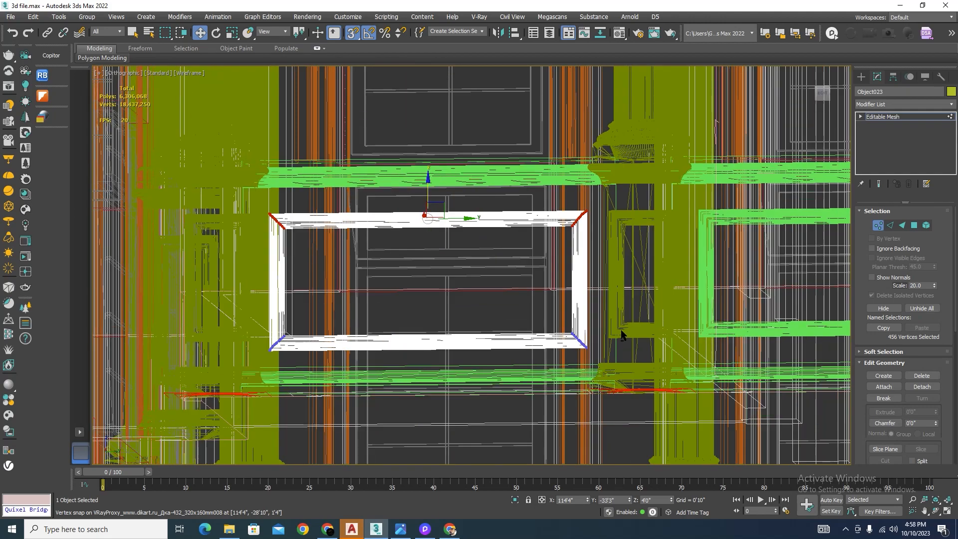
middle_click_drag(442, 389, 507, 377, "alt")
scroll(431, 338, "up", 2)
left_click_drag(426, 319, 446, 330)
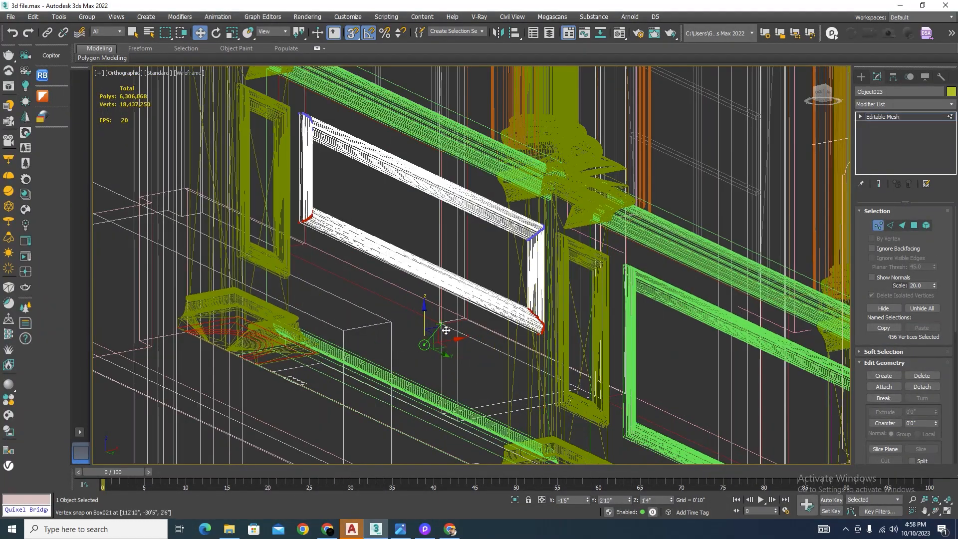
scroll(554, 361, "up", 3)
left_click_drag(524, 310, 558, 447)
scroll(512, 285, "down", 2)
scroll(515, 288, "down", 3)
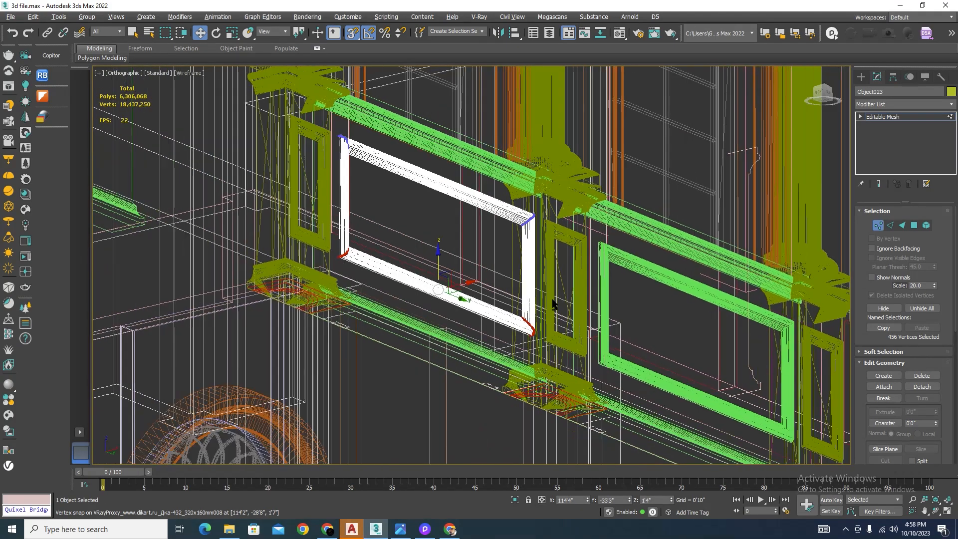
scroll(543, 352, "up", 1)
key("F3")
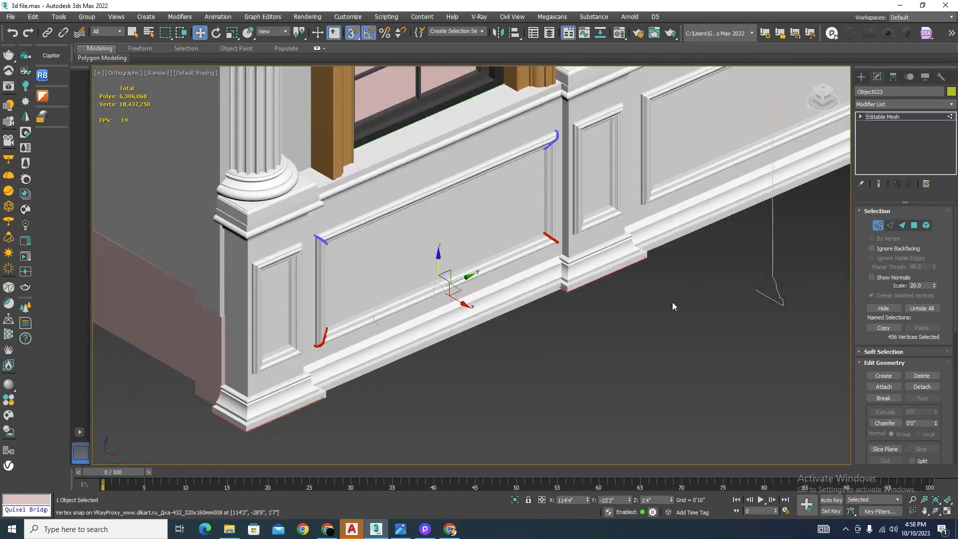
left_click(879, 225)
scroll(524, 271, "down", 6)
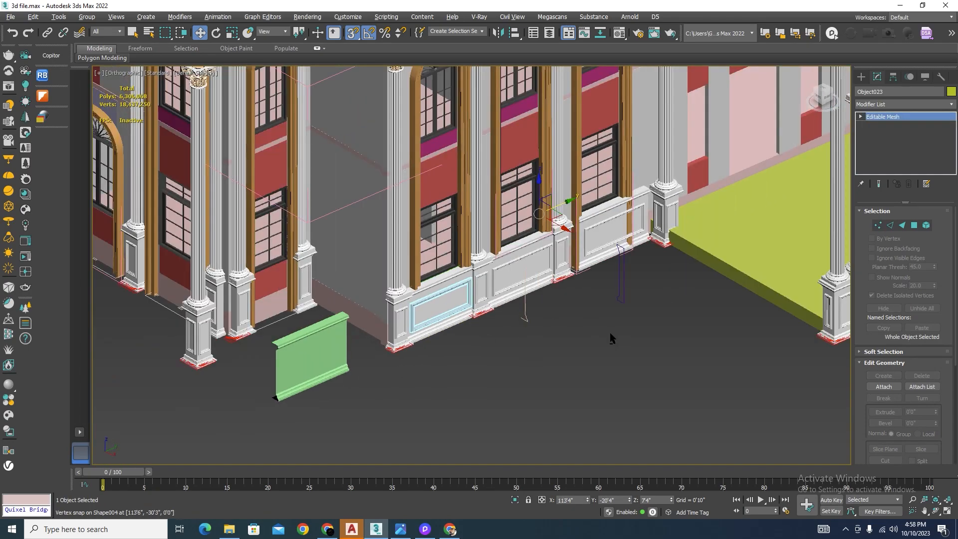
Step: Extend the third window's plinth panel by moving its end vertices and frame corners along Y to the neighbouring middle pedestal
middle_click_drag(610, 333, 594, 337, "alt")
left_click(639, 380)
scroll(638, 238, "up", 6)
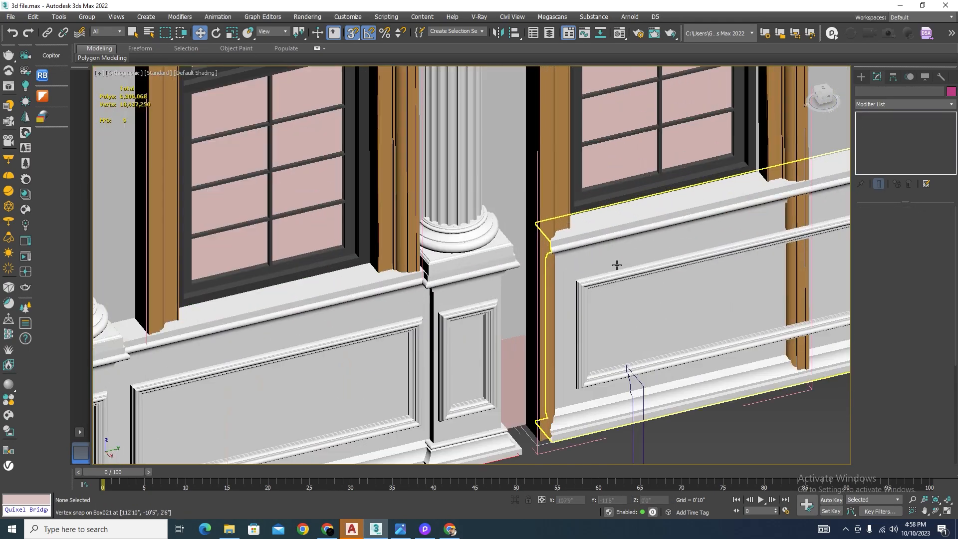
left_click(617, 265)
left_click(880, 223)
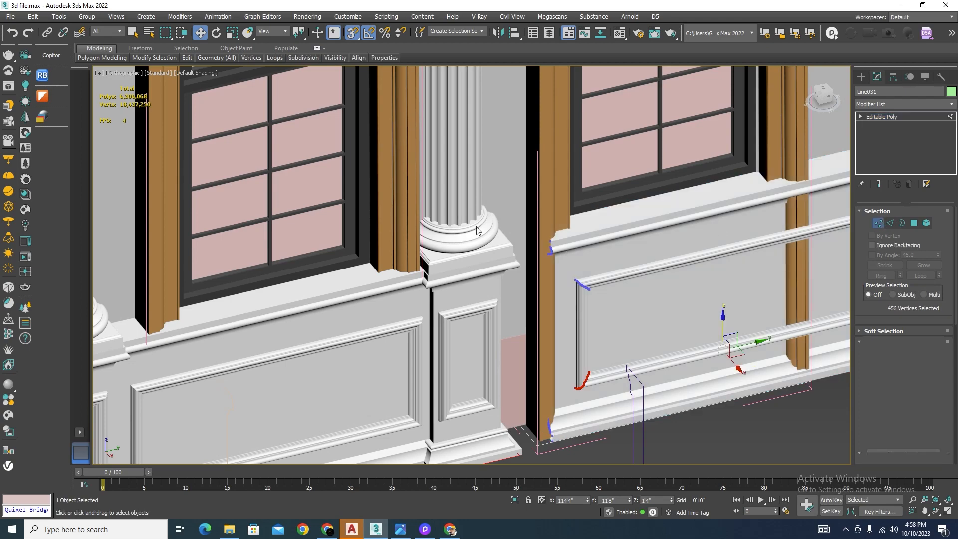
scroll(599, 277, "down", 5)
middle_click_drag(599, 279, 572, 281, "alt")
scroll(486, 240, "up", 2)
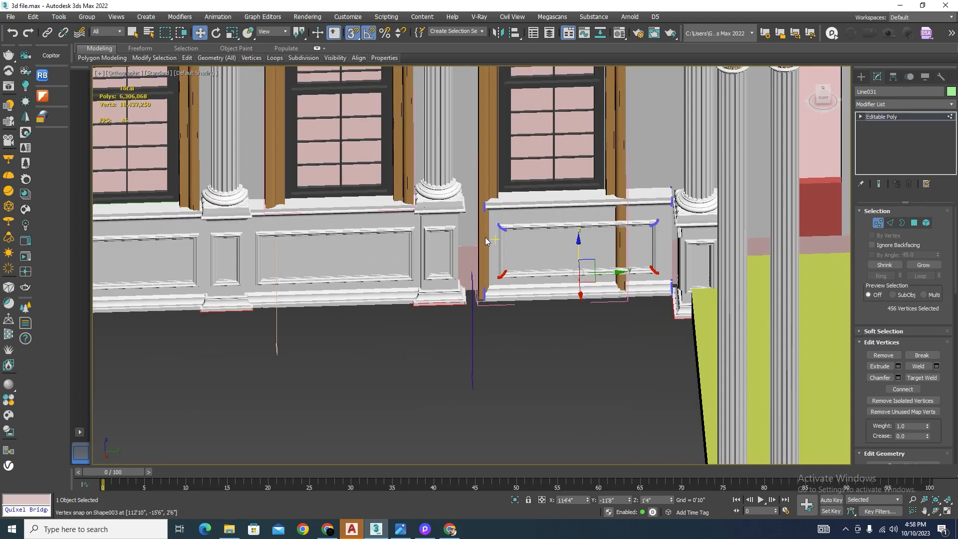
left_click_drag(483, 282, 472, 319)
scroll(486, 269, "up", 5)
middle_click_drag(560, 310, 544, 314, "alt")
left_click_drag(558, 222, 480, 228)
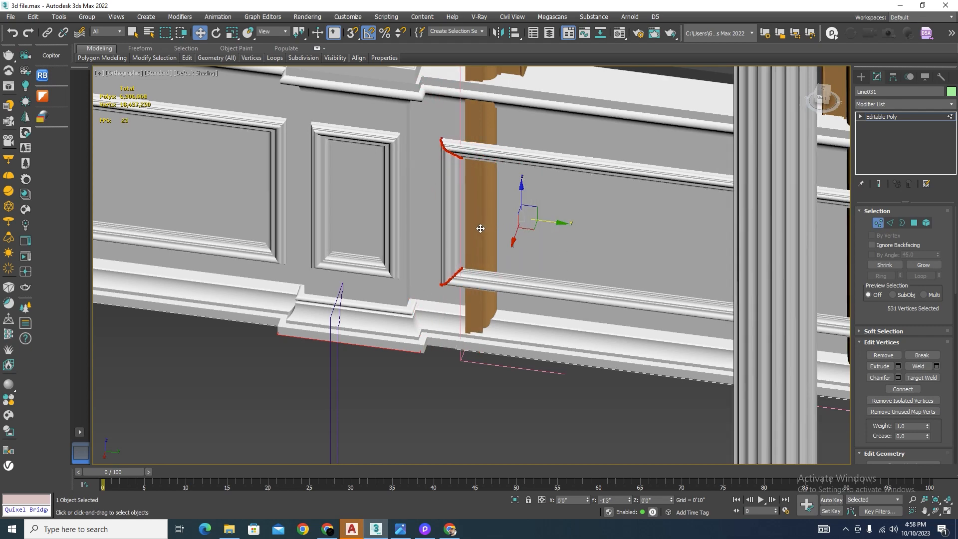
Step: Move the vertices at the panel's other end along Y so it reaches the corner column's pedestal beside the porch
scroll(434, 232, "down", 6)
middle_click_drag(434, 237, 521, 248, "alt")
scroll(576, 156, "up", 2)
scroll(576, 155, "up", 3)
left_click_drag(586, 156, 524, 350)
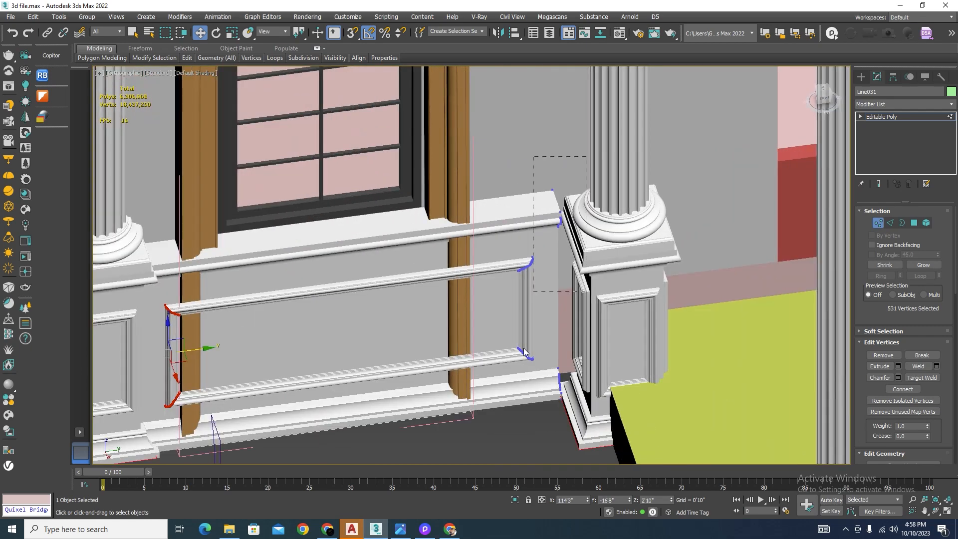
left_click_drag(553, 303, 581, 304)
scroll(561, 224, "down", 5)
middle_click_drag(559, 235, 571, 212, "alt")
scroll(567, 230, "up", 5)
scroll(532, 219, "up", 5)
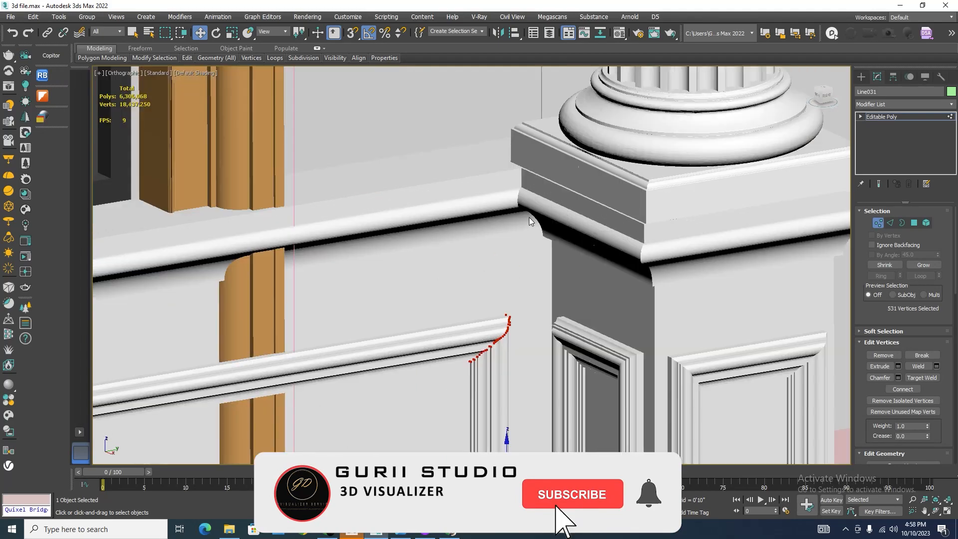
Step: Examine the joint between the extended panel and the corner pedestal at the cap and base mouldings, and leave vertex editing
scroll(519, 201, "down", 3)
scroll(521, 176, "down", 5)
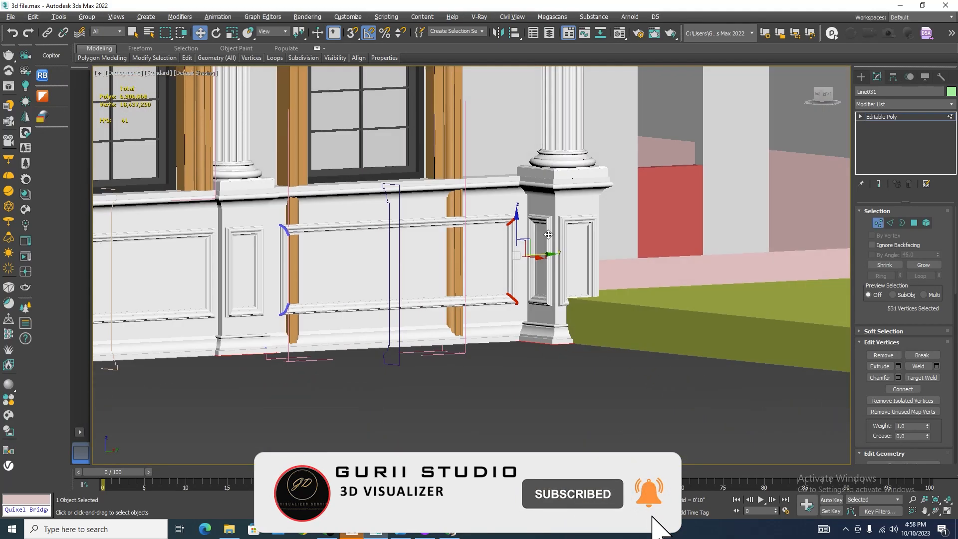
middle_click_drag(522, 177, 535, 207, "alt")
scroll(523, 184, "up", 5)
scroll(523, 184, "down", 5)
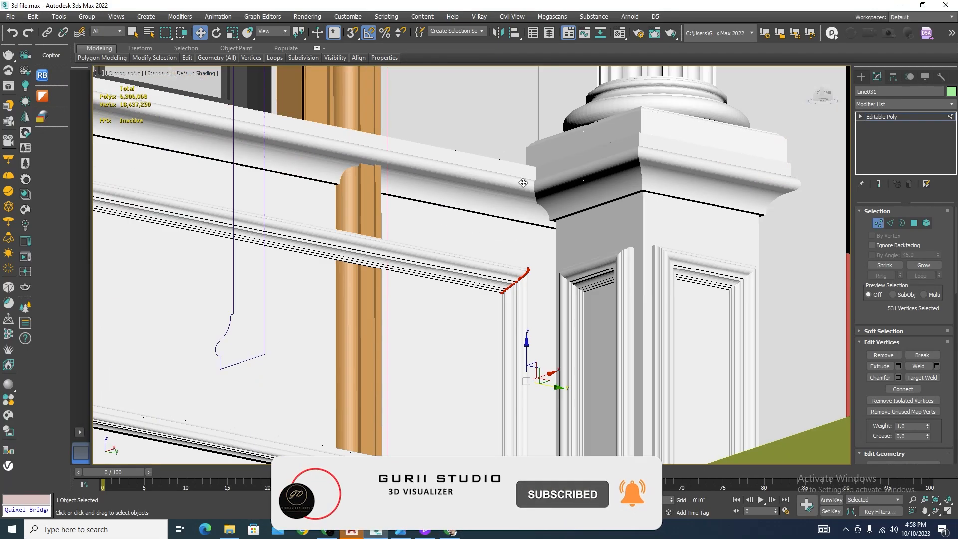
scroll(569, 338, "down", 4)
scroll(549, 377, "up", 5)
scroll(550, 377, "up", 5)
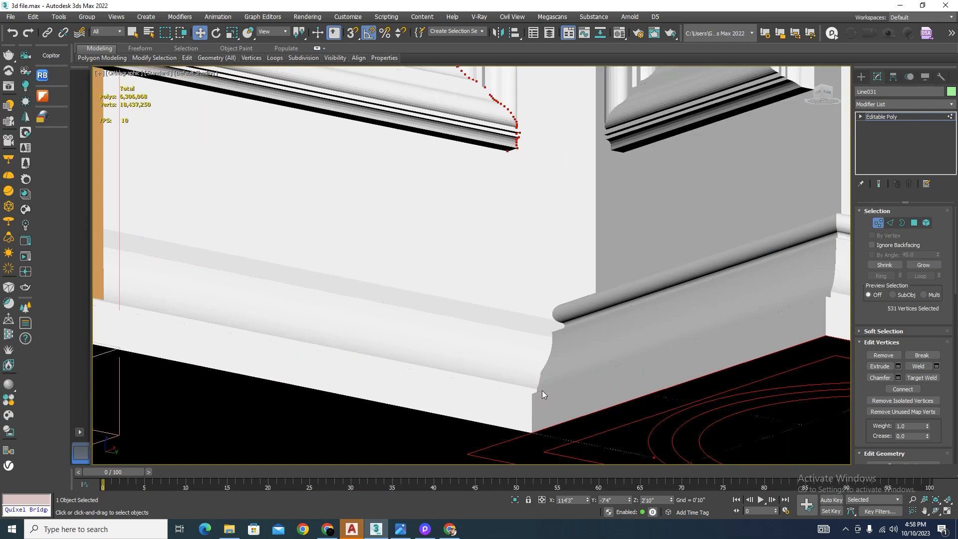
scroll(542, 390, "down", 5)
middle_click_drag(542, 390, 577, 376, "alt")
scroll(566, 385, "up", 3)
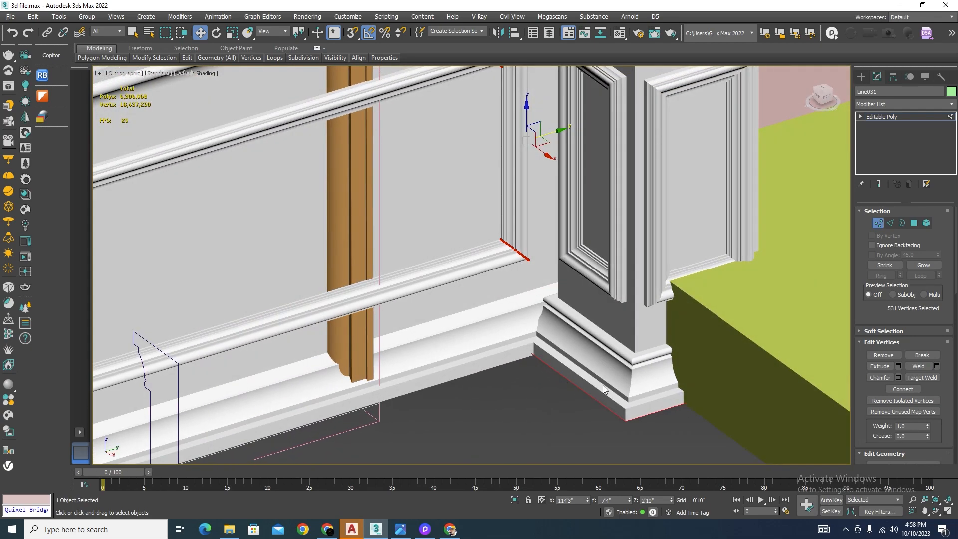
scroll(476, 257, "down", 4)
mouse_move(519, 322)
middle_mouse_down("alt")
mouse_move(546, 289)
mouse_move(565, 279)
mouse_move(571, 288)
mouse_move(564, 302)
mouse_move(522, 312)
middle_mouse_up("alt")
scroll(474, 258, "up", 3)
scroll(474, 257, "down", 3)
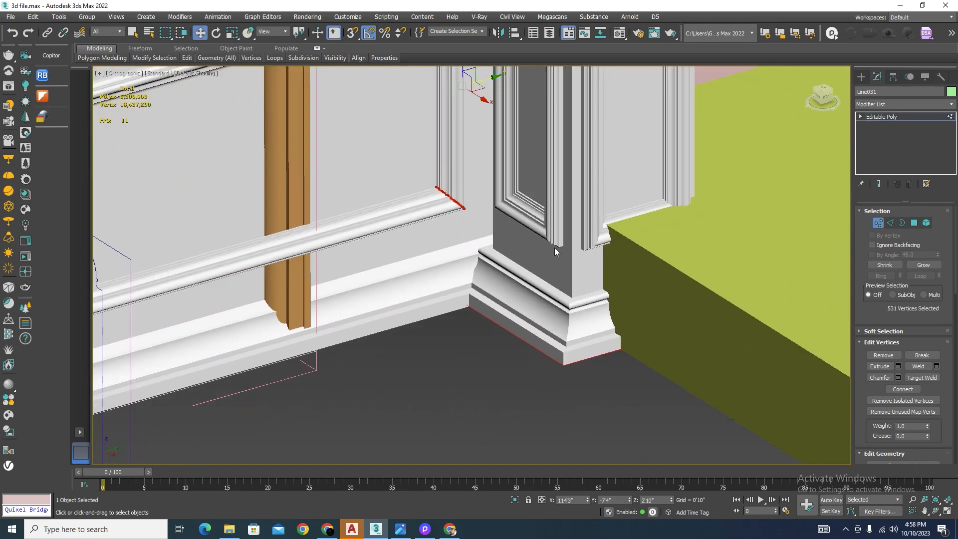
left_click(878, 223)
scroll(552, 272, "down", 3)
left_click(544, 392)
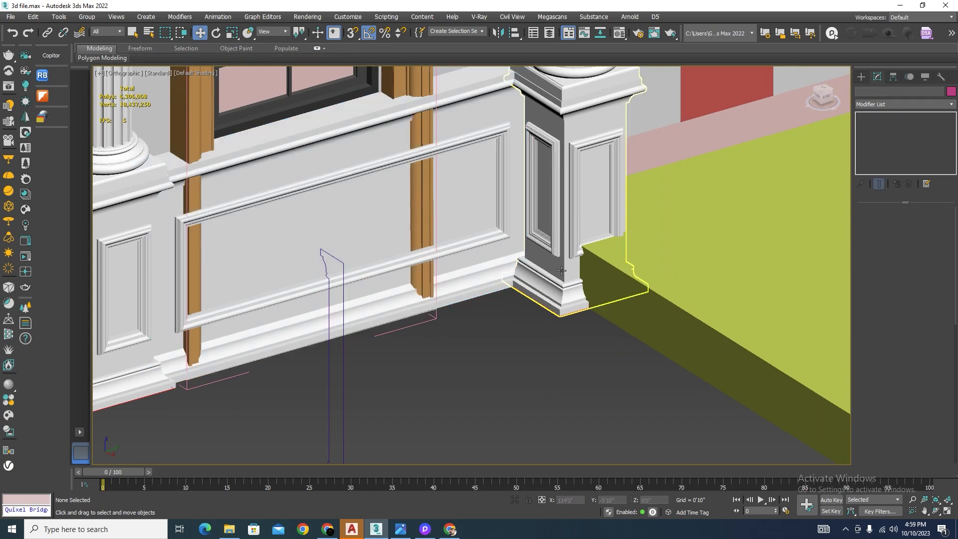
Step: Delete the two columns standing against the facade wall at the back corners of the porch
left_click(561, 270)
scroll(566, 285, "down", 4)
scroll(571, 314, "down", 3)
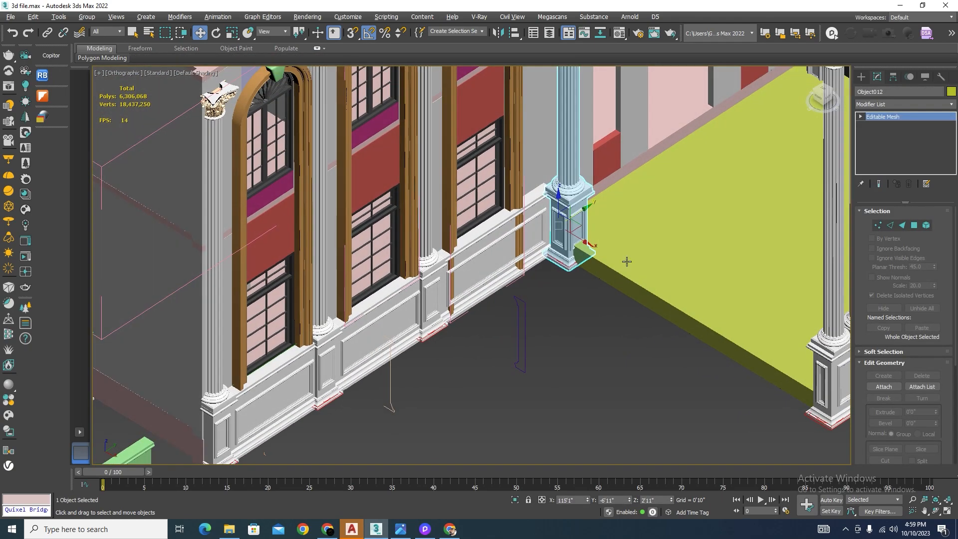
scroll(581, 294, "down", 3)
middle_click_drag(581, 294, 507, 348)
scroll(507, 348, "up", 6)
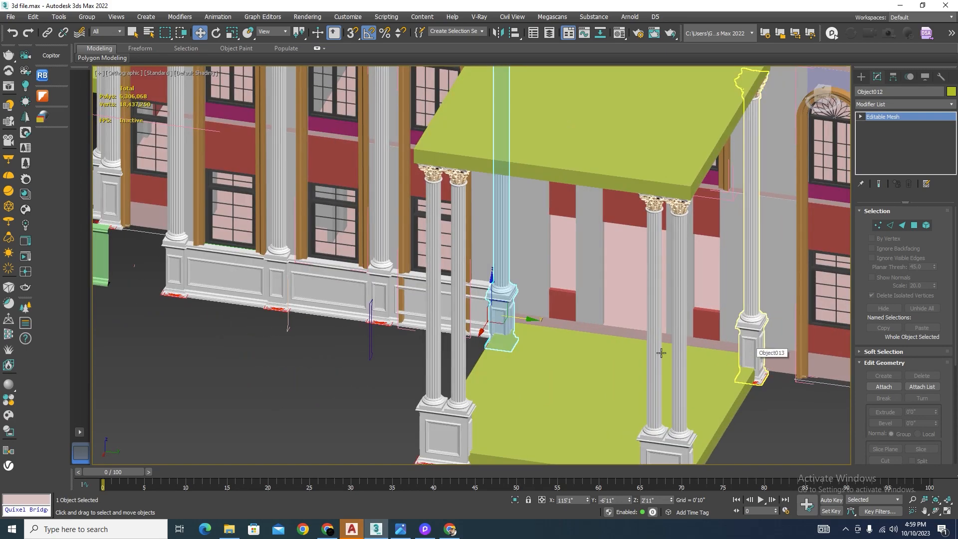
key("Delete")
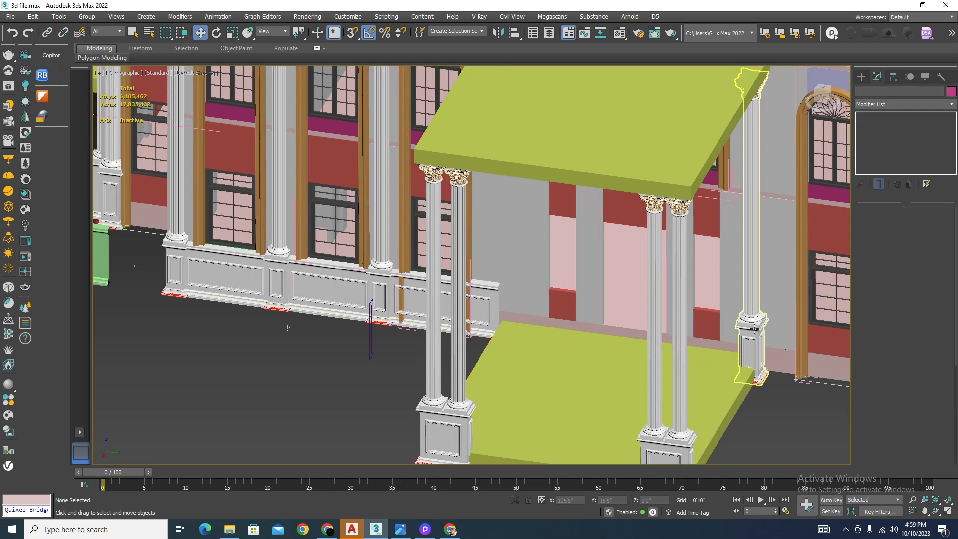
left_click(750, 334)
key("Delete")
Step: Copy the column between the second and third windows along Y to the porch end of the third plinth panel
scroll(747, 334, "down", 5)
scroll(571, 264, "up", 5)
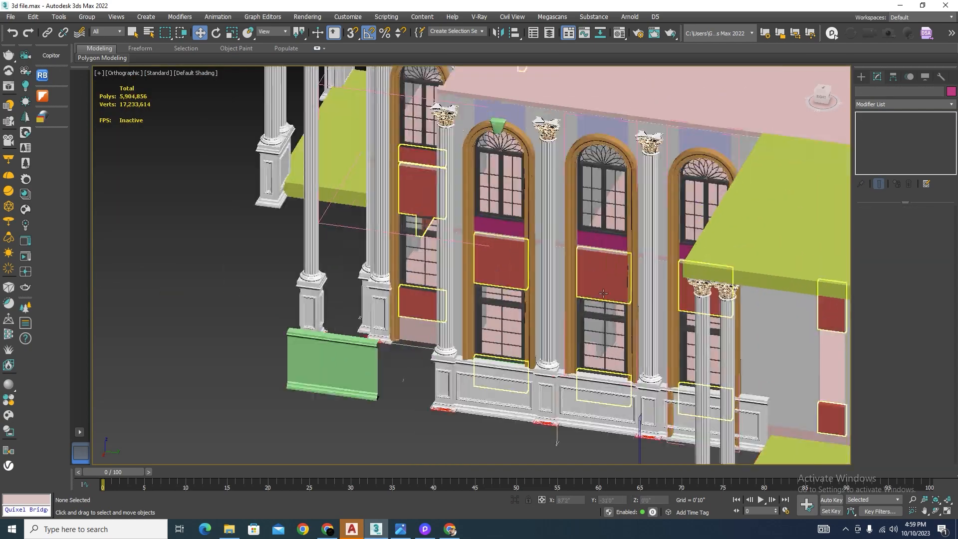
left_click(671, 350)
scroll(701, 357, "down", 4)
middle_click_drag(701, 357, 719, 369, "alt")
scroll(711, 360, "up", 5)
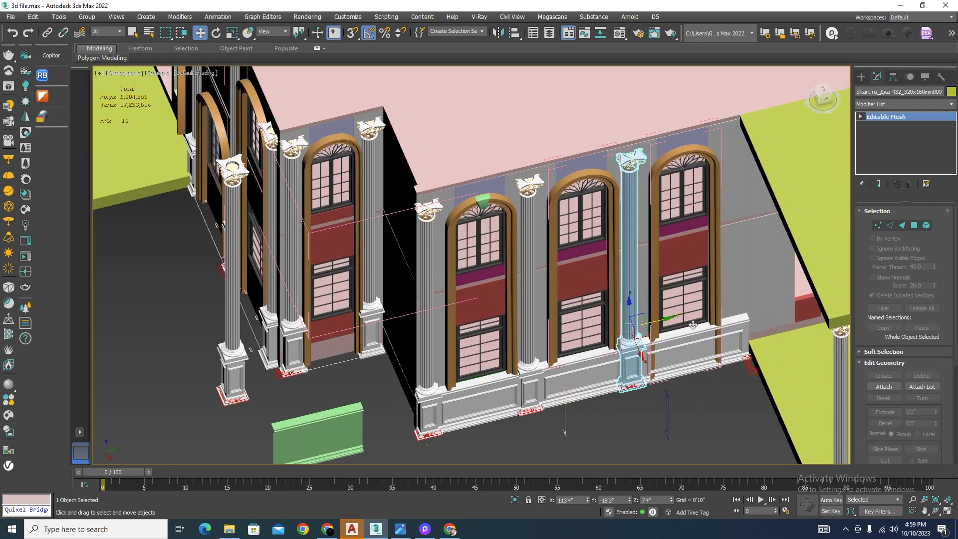
left_click_drag(649, 325, 787, 329, "shift")
left_click(480, 307)
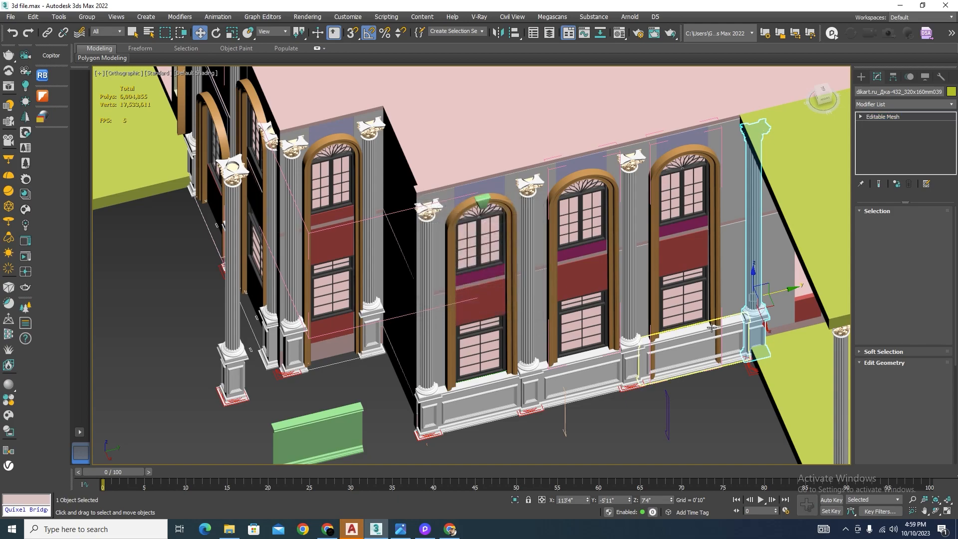
Step: Align the copied column along Y at -6'0" by snapping its pedestal base corner to the column outline in the plan
key("F3")
scroll(748, 381, "up", 8)
scroll(732, 333, "down", 2)
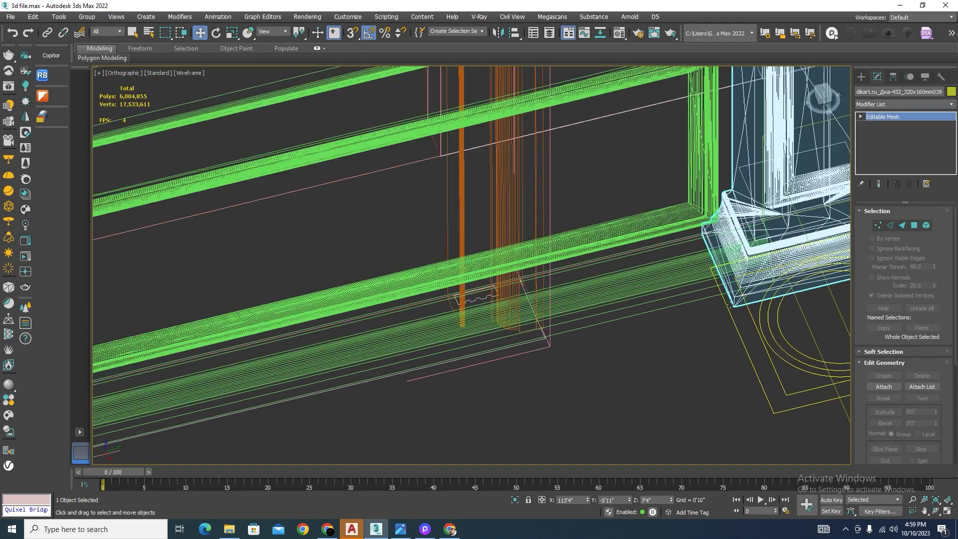
key("s")
left_click_drag(736, 306, 773, 416)
scroll(666, 378, "down", 5)
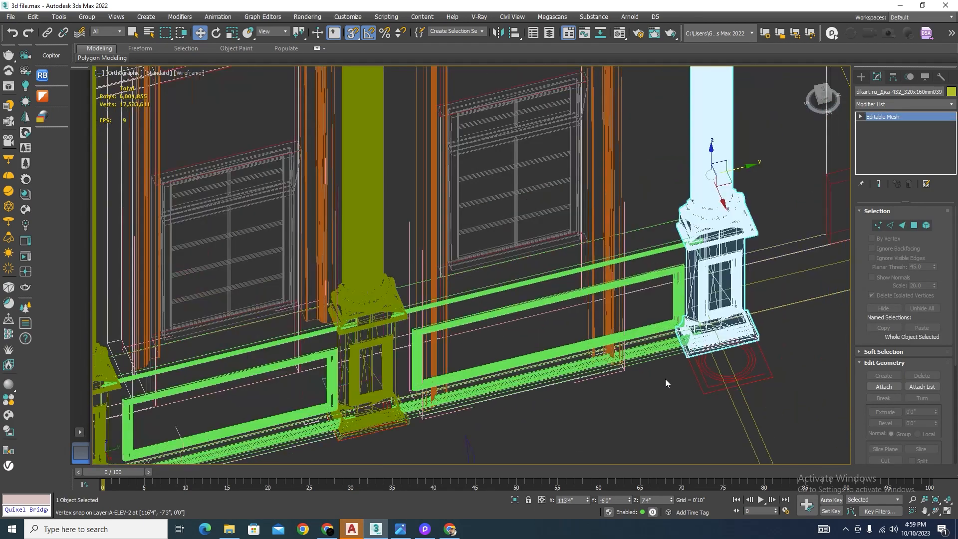
key("F3")
scroll(664, 356, "up", 8)
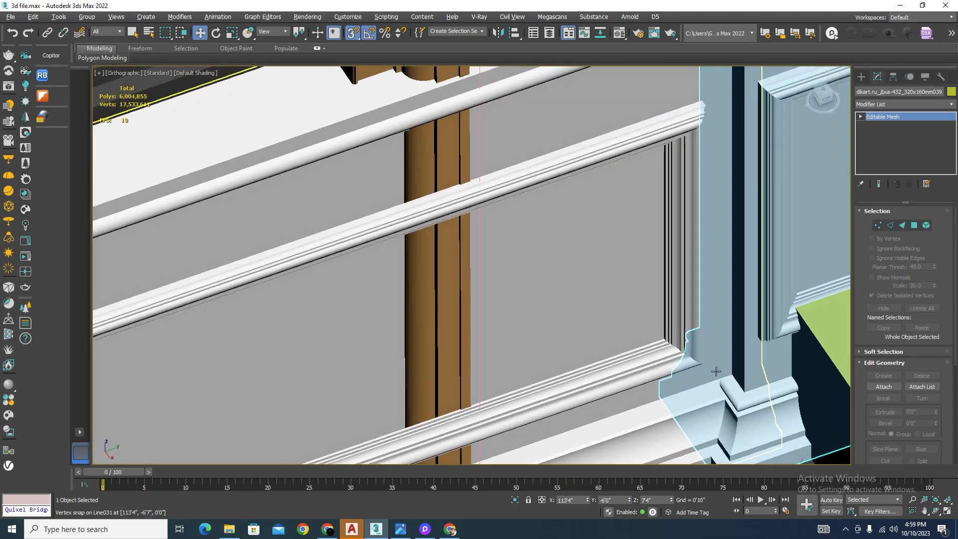
scroll(549, 350, "down", 6)
scroll(606, 349, "up", 2)
scroll(606, 349, "down", 5)
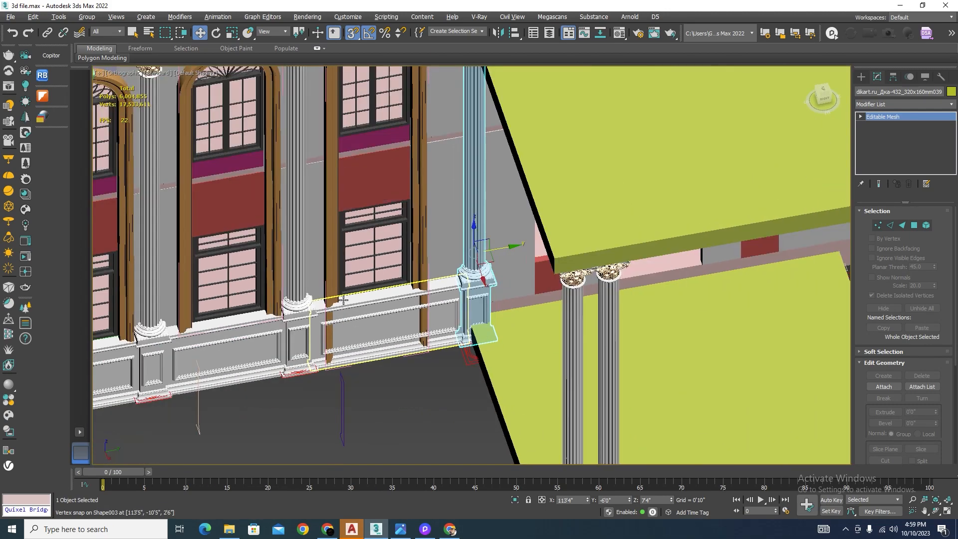
Step: Copy the column beside the porch along Y to the porch's opposite side and snap its pedestal base to the plan outline at Y 18'5"
left_click_drag(439, 272, 504, 273, "shift")
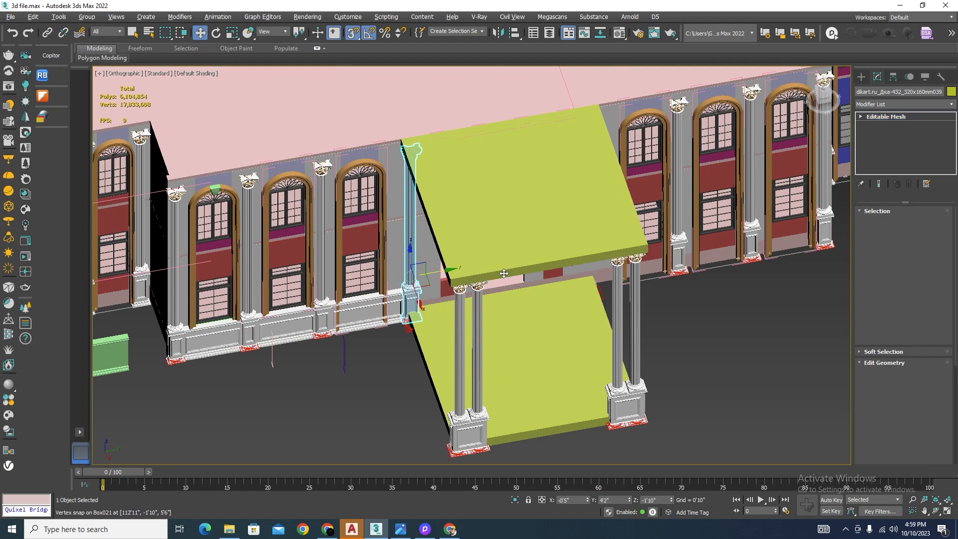
left_click_drag(630, 279, 630, 280, "shift")
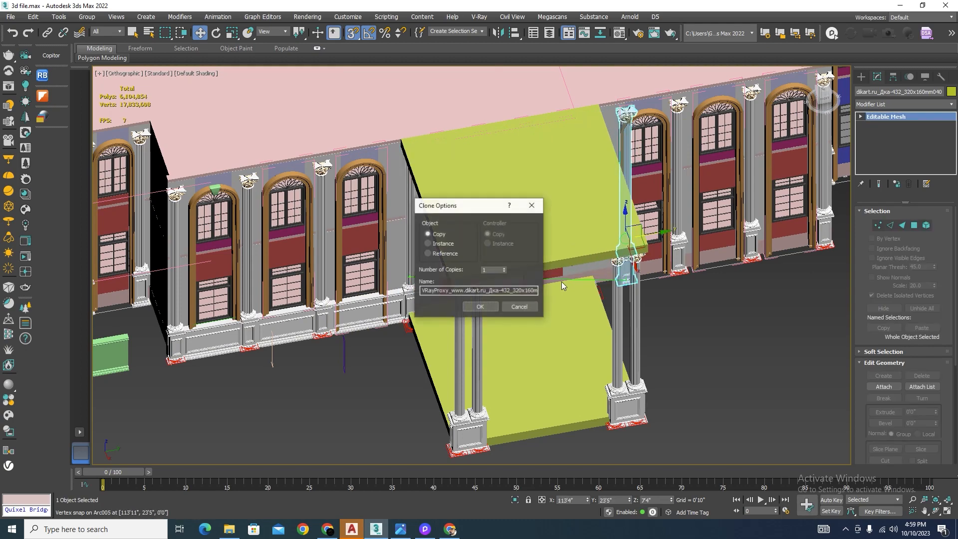
left_click(465, 307)
scroll(648, 309, "up", 5)
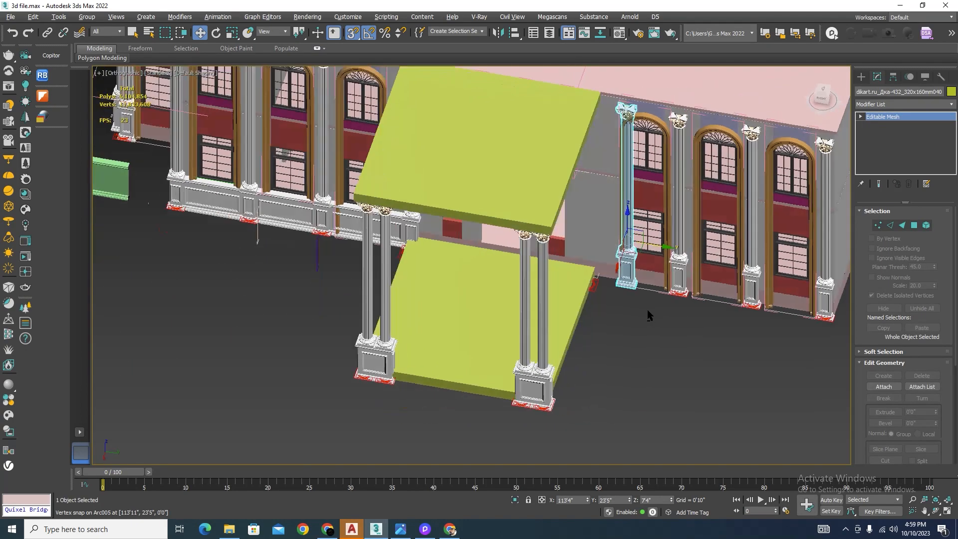
scroll(626, 287, "up", 5)
left_click_drag(678, 306, 362, 328)
scroll(451, 260, "down", 10)
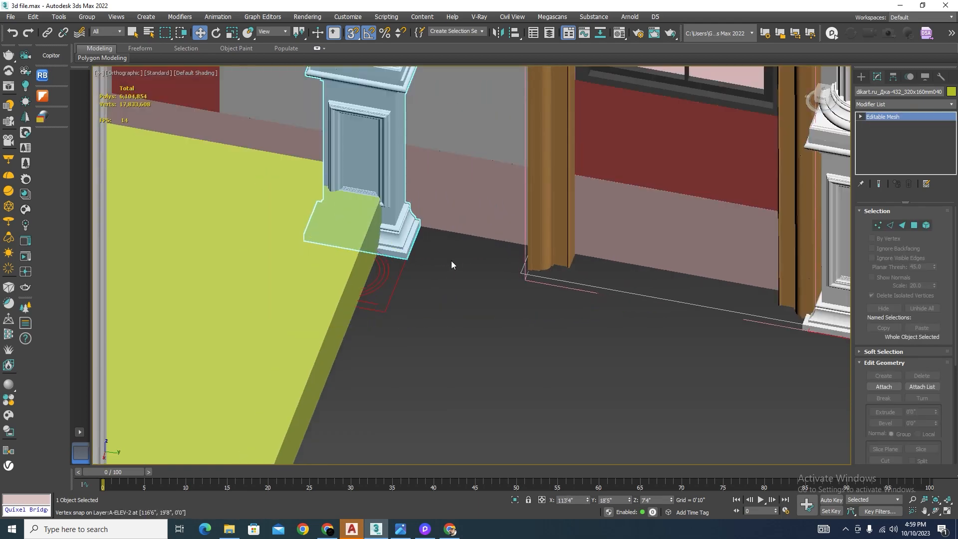
left_click(447, 340)
Step: Delete the three old columns beyond the porch: the two between the arched windows and the one at the facade corner
scroll(448, 340, "down", 4)
scroll(482, 343, "up", 1)
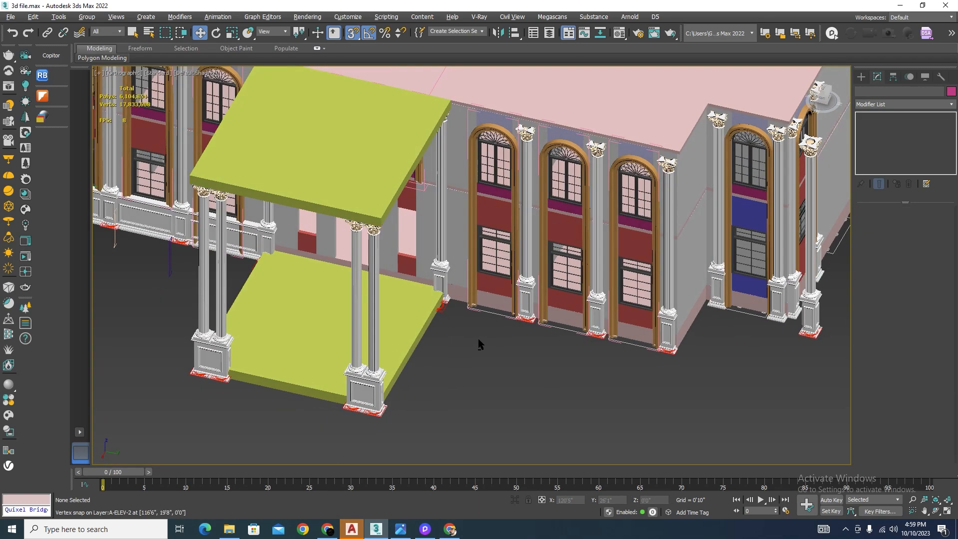
left_click(522, 285)
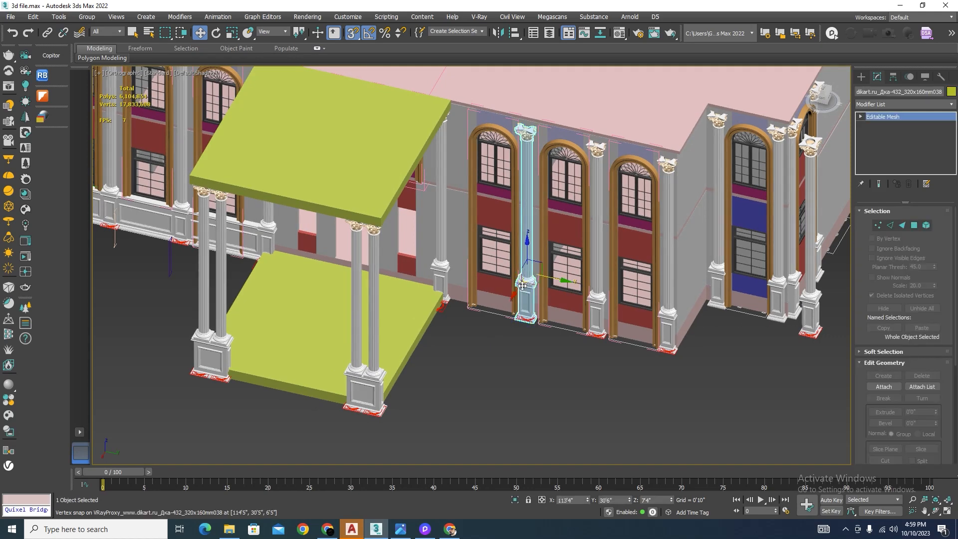
key("Delete")
left_click(596, 303)
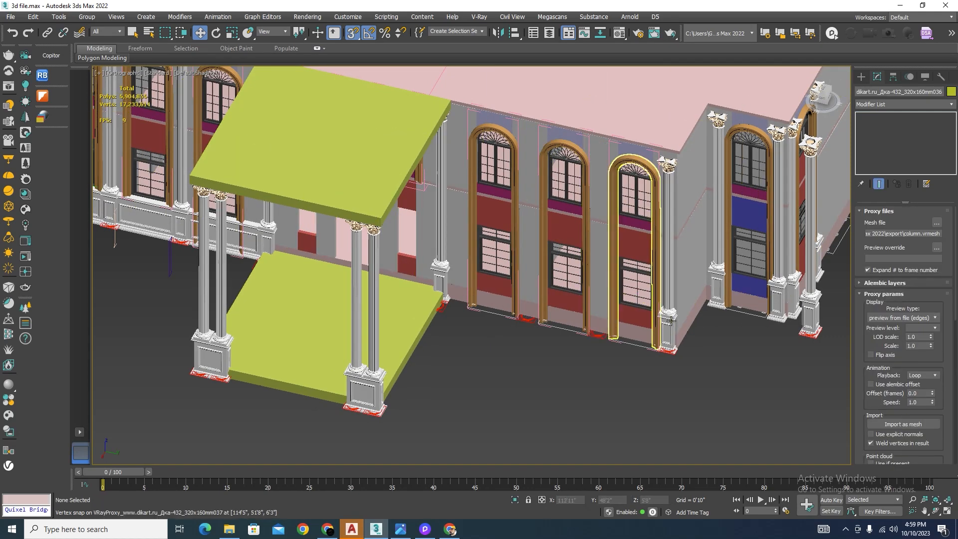
key("Delete")
scroll(417, 283, "up", 5)
Step: Copy the new porch-side column between the first and second windows and snap its pedestal base to the plan outline at Y 30'8"
left_click(418, 282)
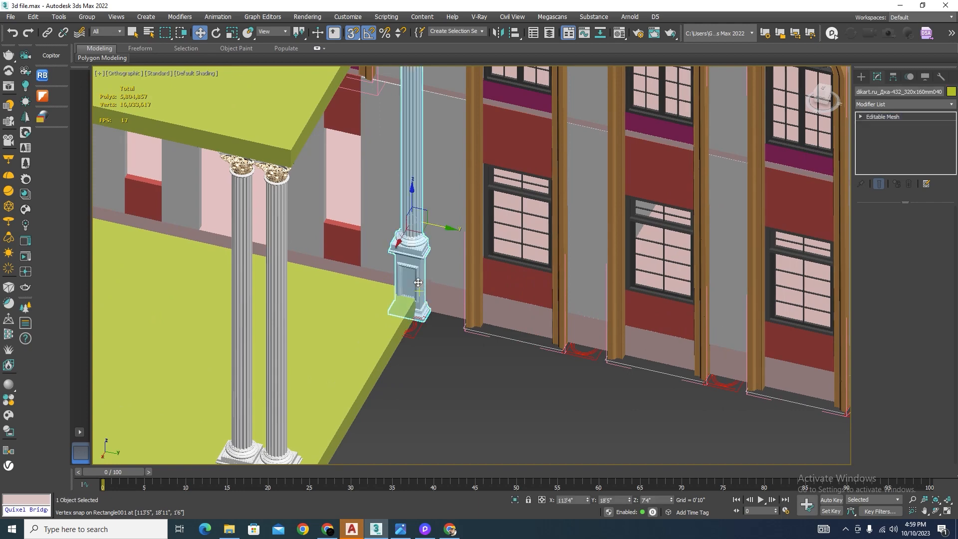
left_click_drag(416, 283, 556, 313, "shift")
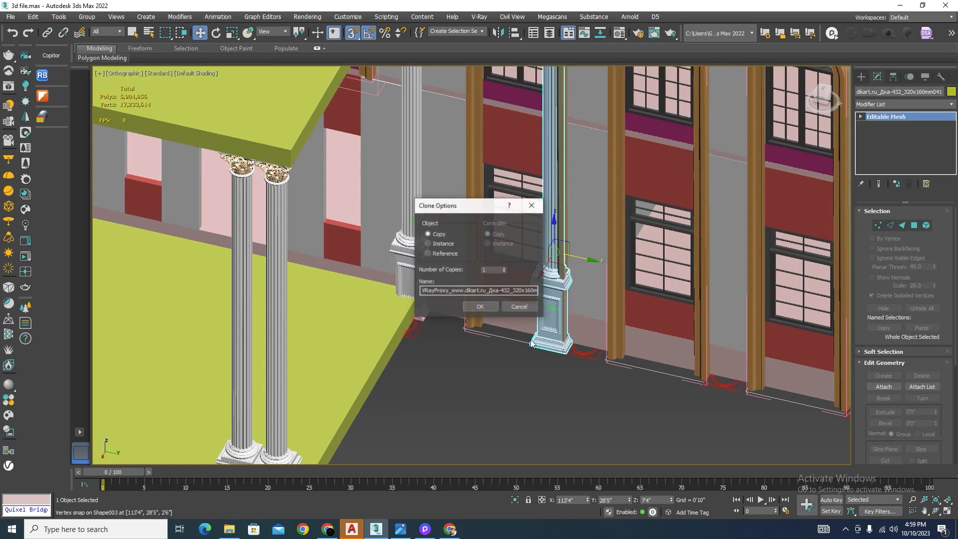
left_click(489, 305)
scroll(530, 361, "up", 6)
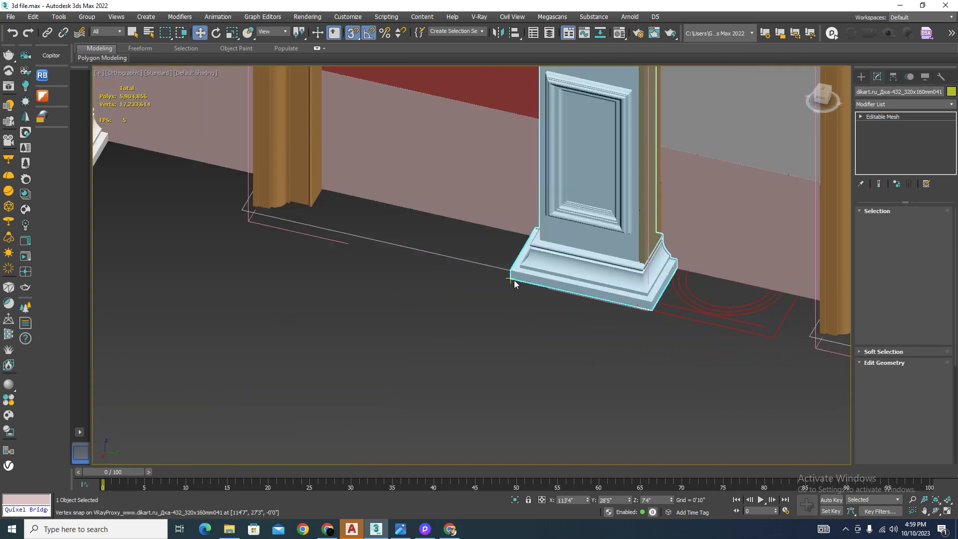
left_click_drag(512, 280, 647, 318)
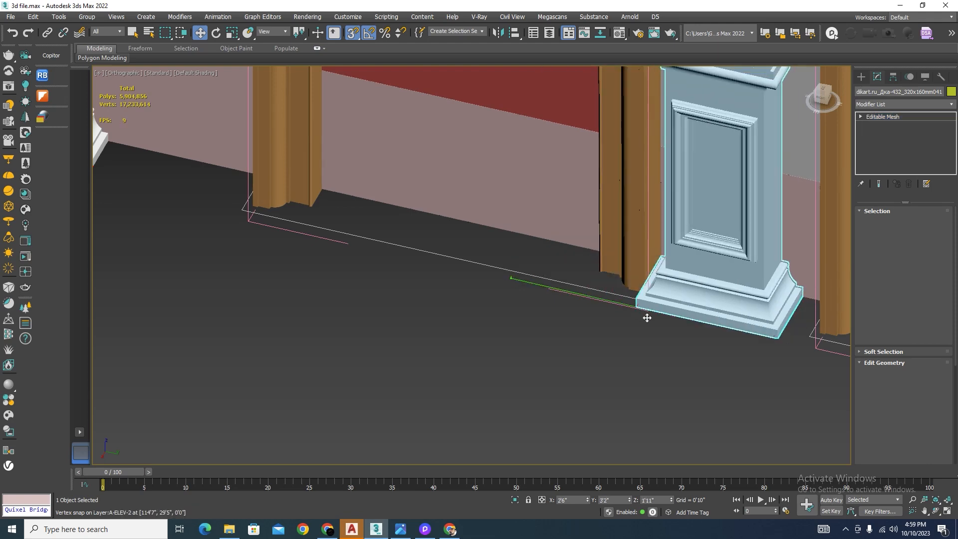
scroll(647, 318, "down", 10)
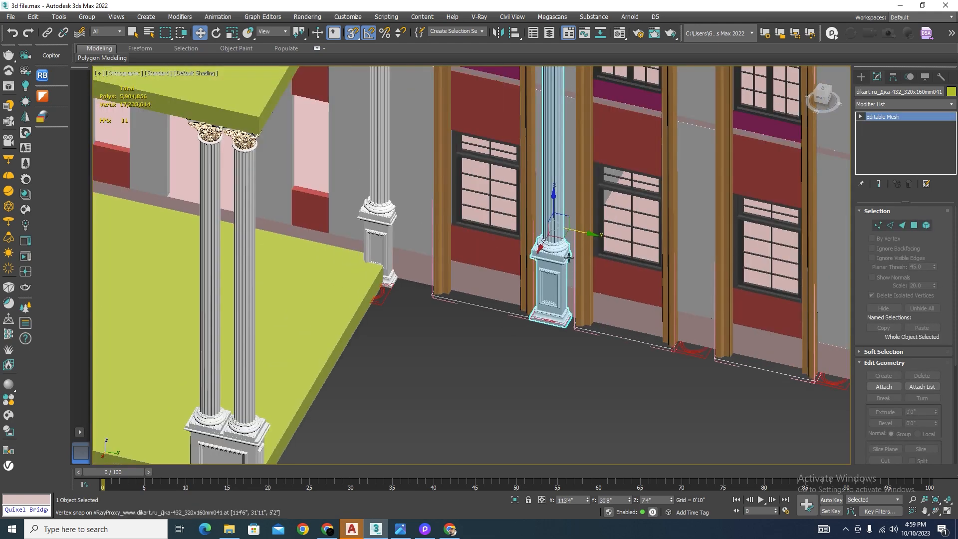
Step: Copy that column between the second and third windows and snap its pedestal base to the plan outline at Y 40'7"
mouse_move(553, 226)
left_mouse_down("shift")
mouse_move(682, 334)
mouse_move(708, 343)
left_mouse_up("shift")
left_click(480, 306)
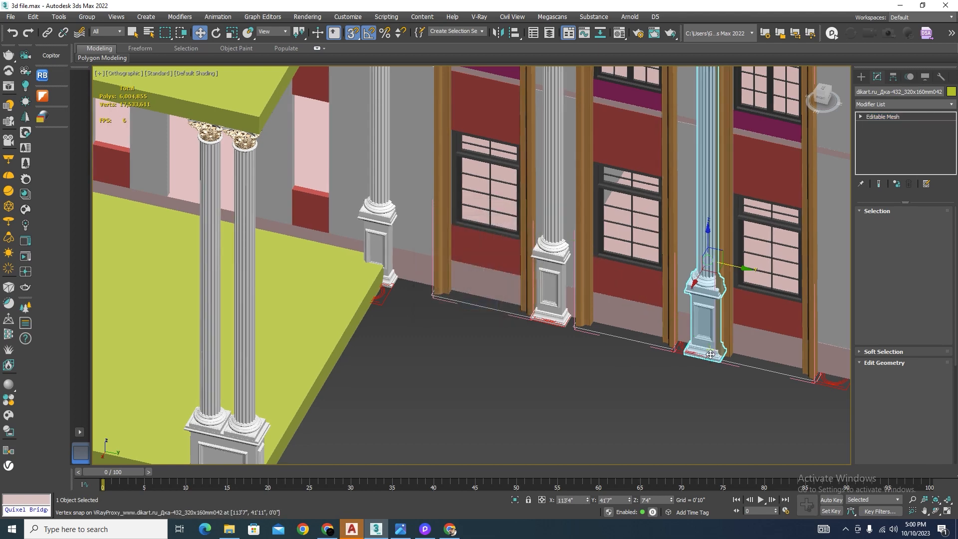
scroll(731, 367, "up", 10)
left_click_drag(751, 390, 624, 372)
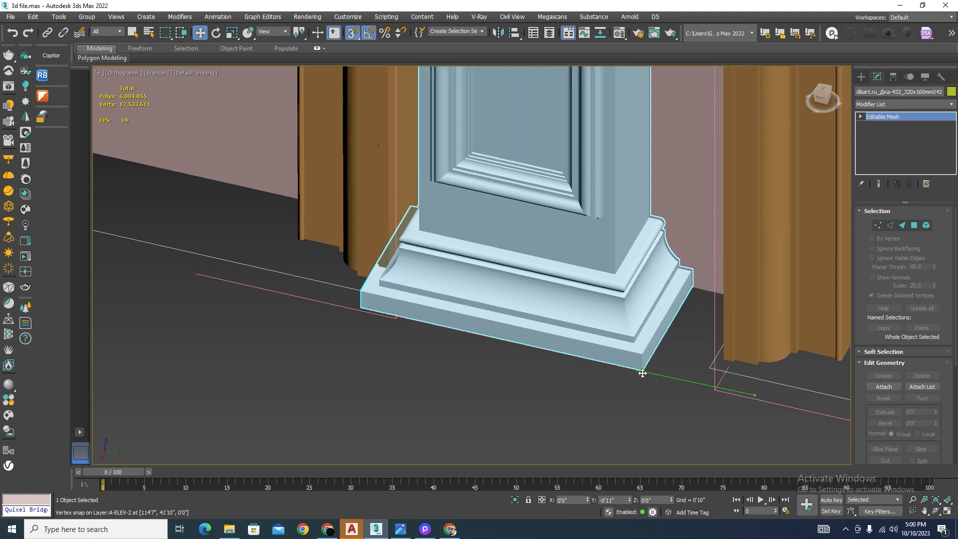
scroll(366, 345, "down", 8)
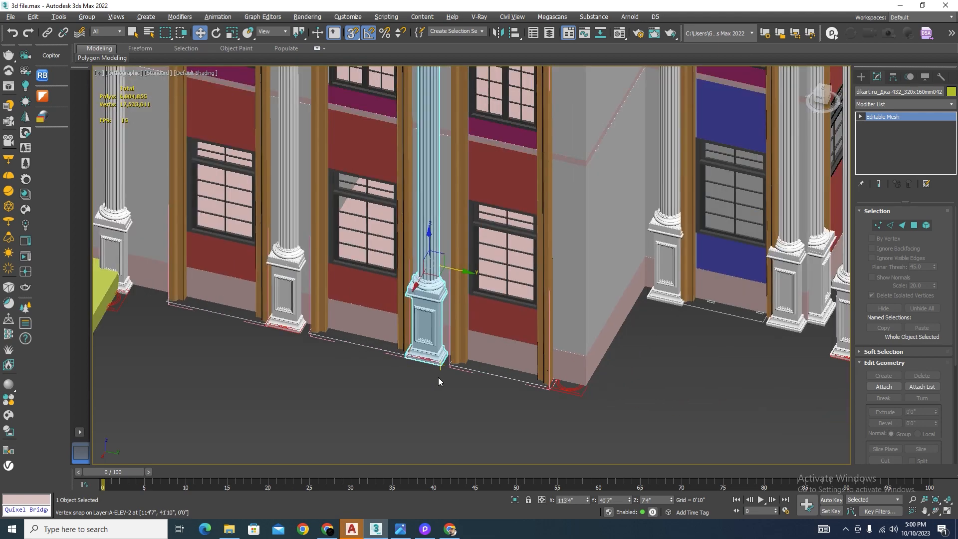
Step: With snapping off, centre both new columns between the window frames by shifting them along Y to 40'10" and 30'10"
scroll(439, 377, "up", 2)
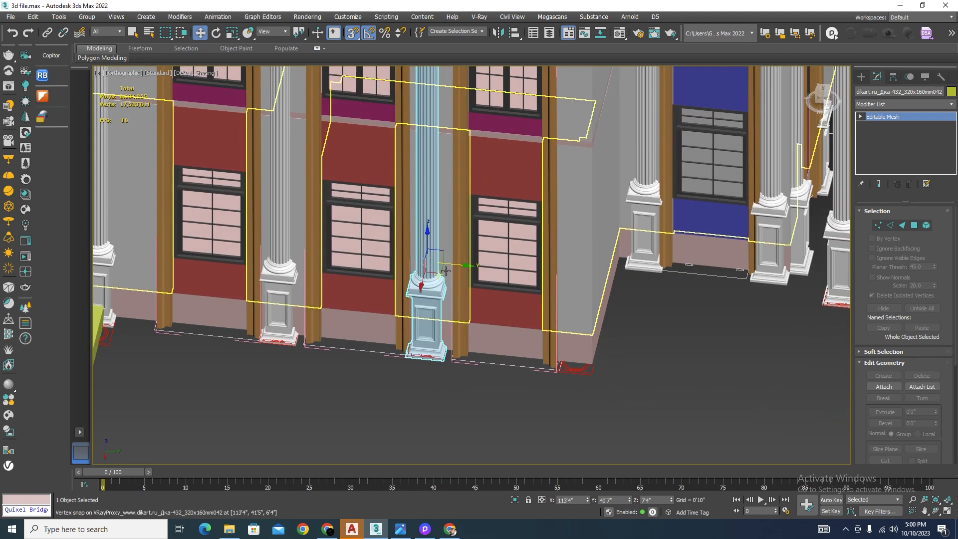
scroll(445, 271, "up", 3)
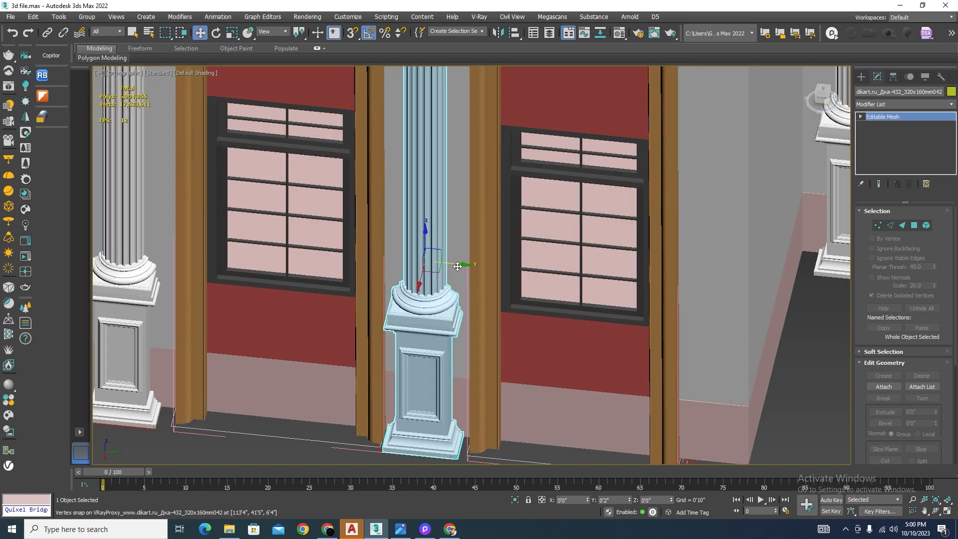
scroll(457, 266, "down", 4)
scroll(280, 280, "up", 4)
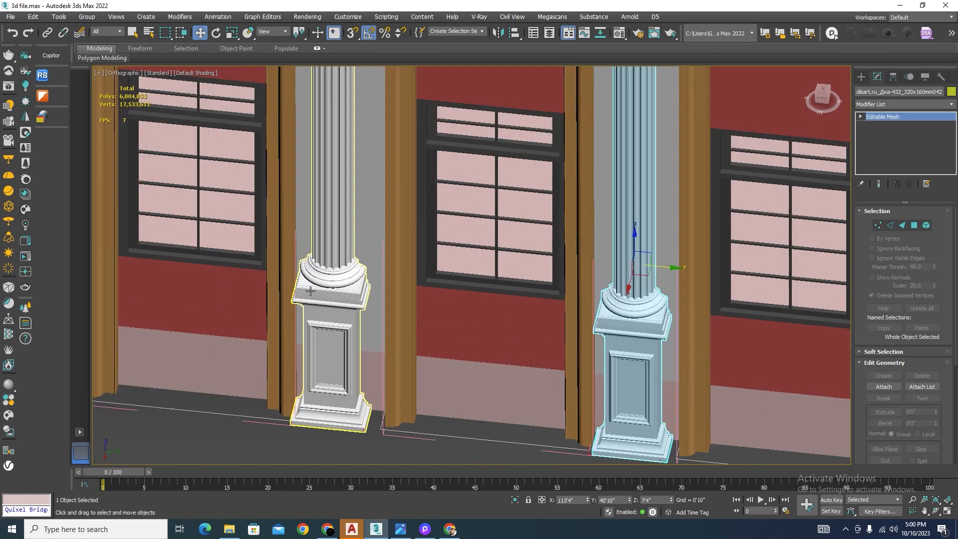
left_click(354, 298)
scroll(353, 298, "down", 4)
scroll(360, 265, "up", 4)
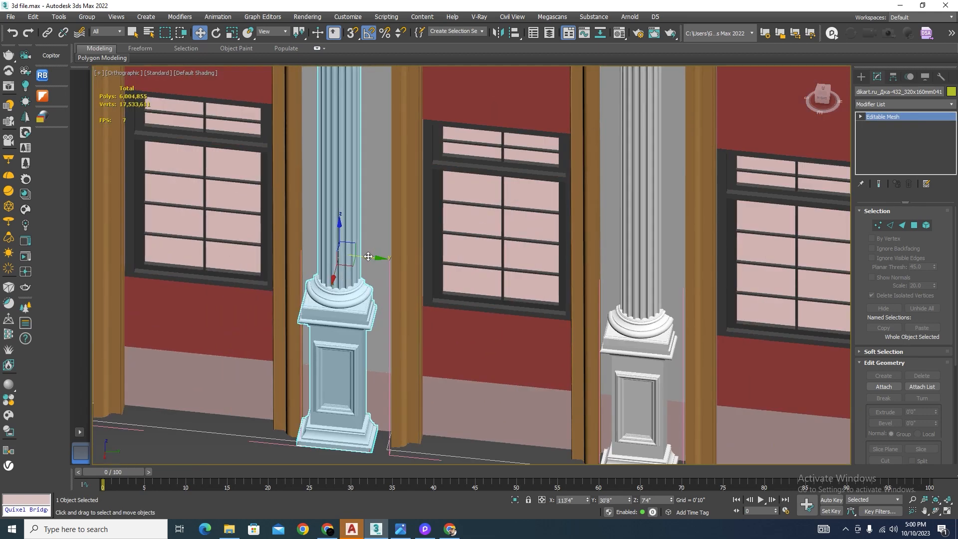
left_click_drag(368, 257, 374, 257)
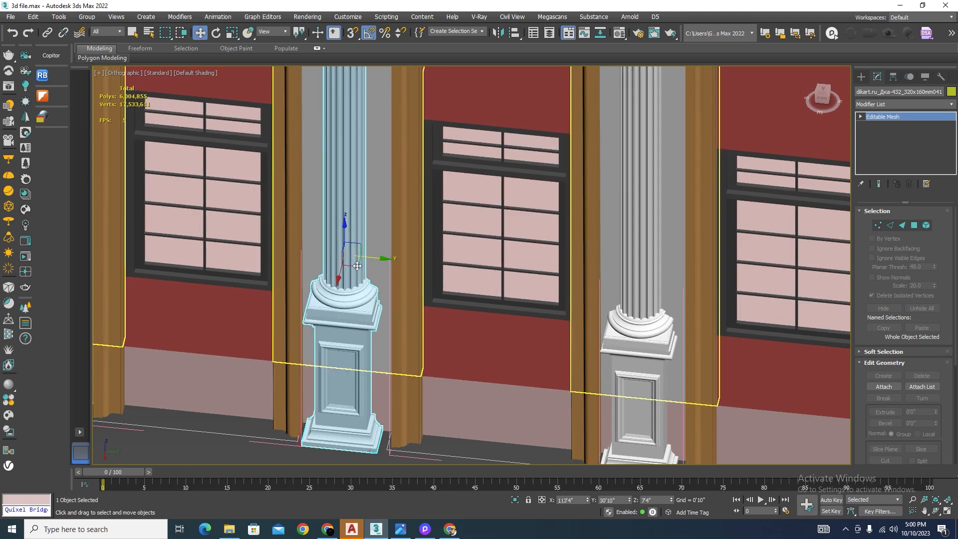
scroll(357, 266, "down", 3)
Step: Copy the column between the second and third windows to the facade corner and snap its pedestal base to the plan outline at Y 50'7"
left_click(499, 305)
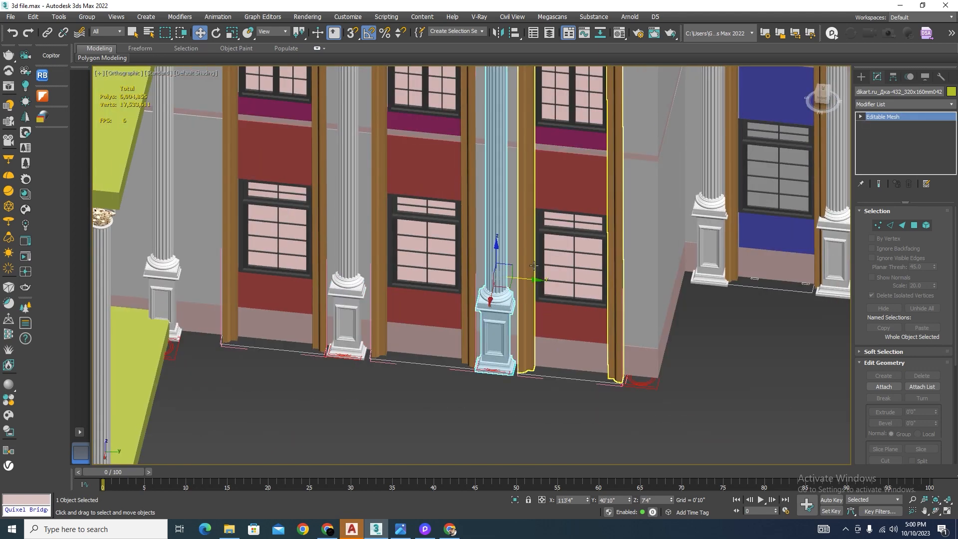
left_click_drag(522, 279, 620, 280, "shift")
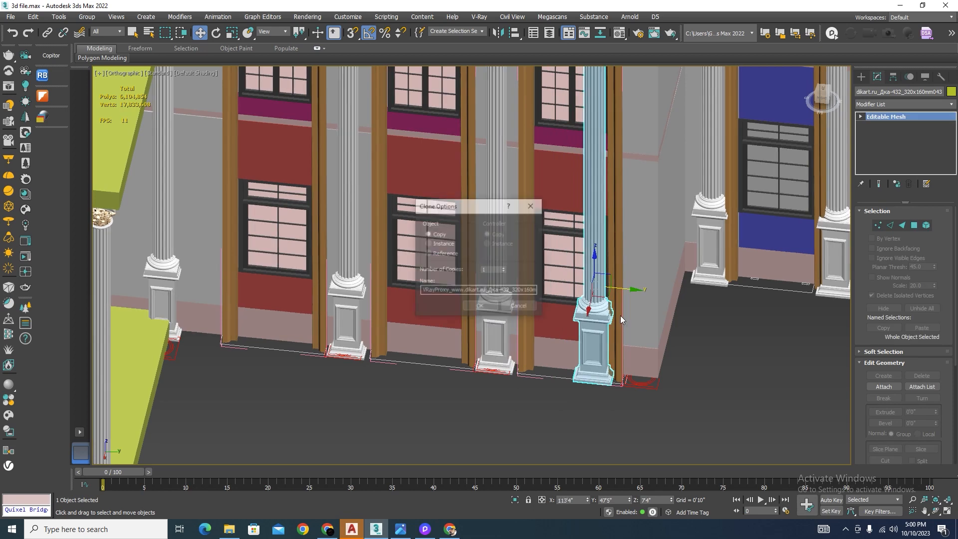
left_click(493, 308)
scroll(638, 410, "up", 8)
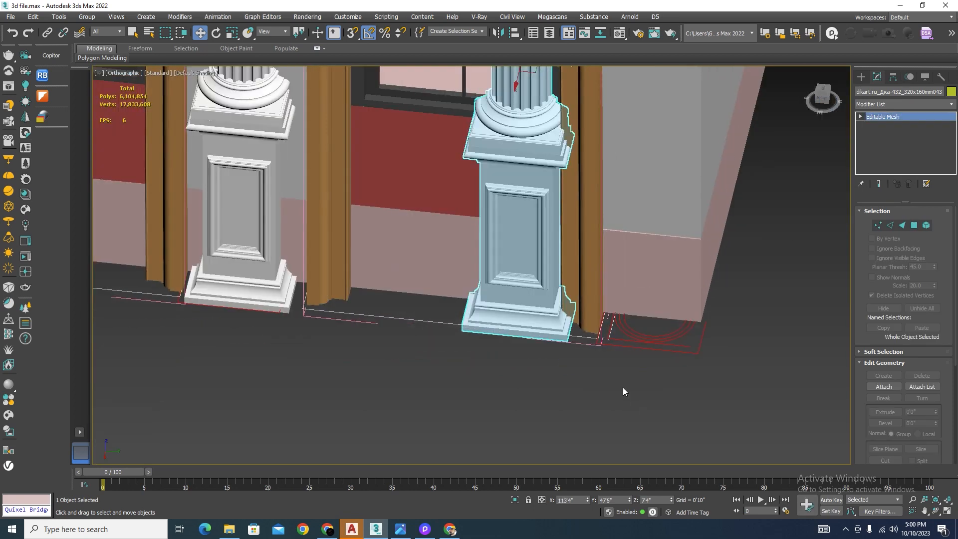
key("s")
left_click_drag(564, 330, 746, 354)
scroll(572, 379, "down", 10)
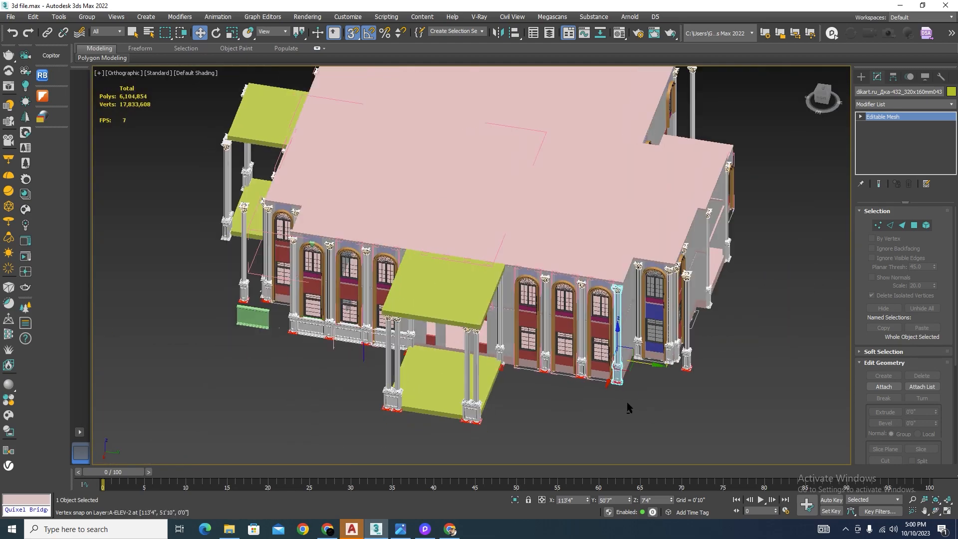
middle_click_drag(627, 402, 534, 396, "alt")
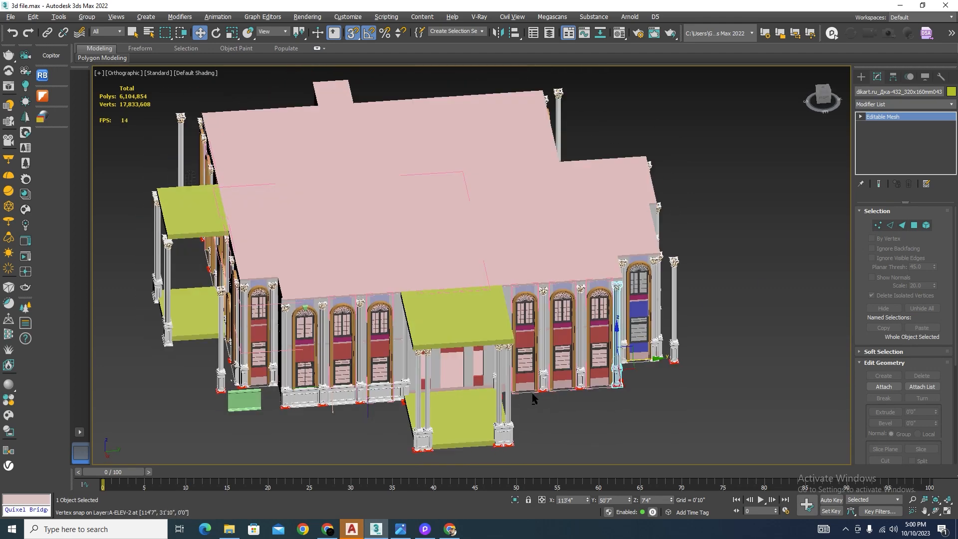
left_click(557, 412)
Step: Copy the green keystone from the first window's arch along Y to the second arch at -23'0", with snapping off
scroll(589, 406, "down", 3)
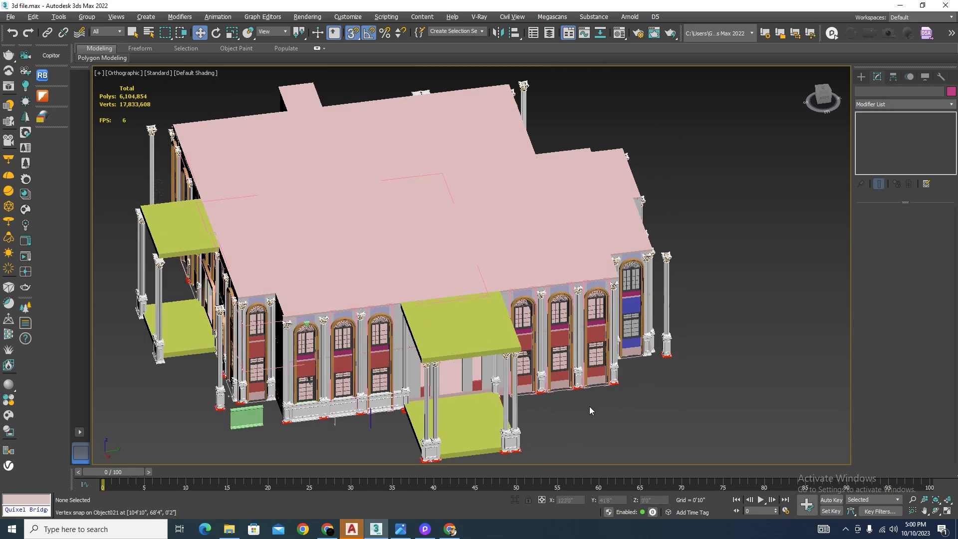
scroll(424, 369, "up", 3)
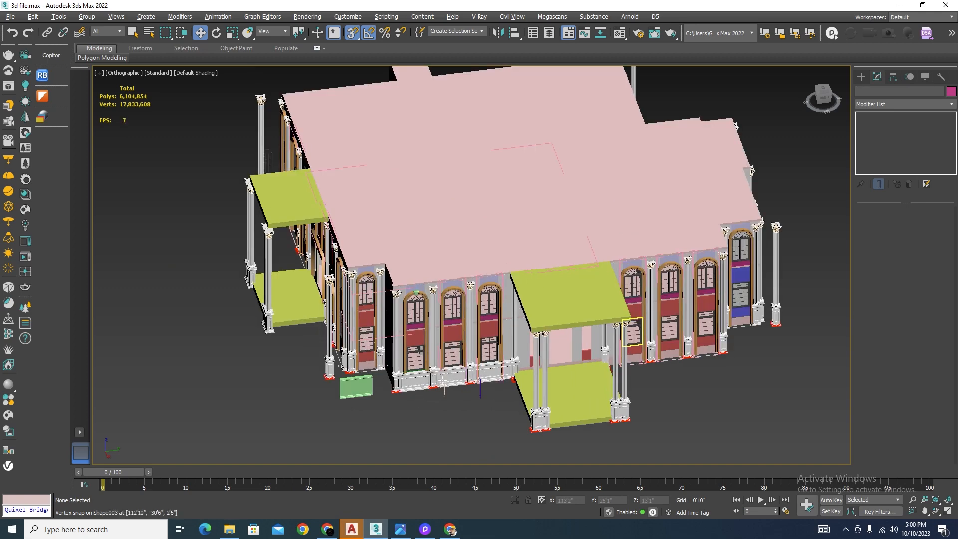
scroll(507, 388, "up", 2)
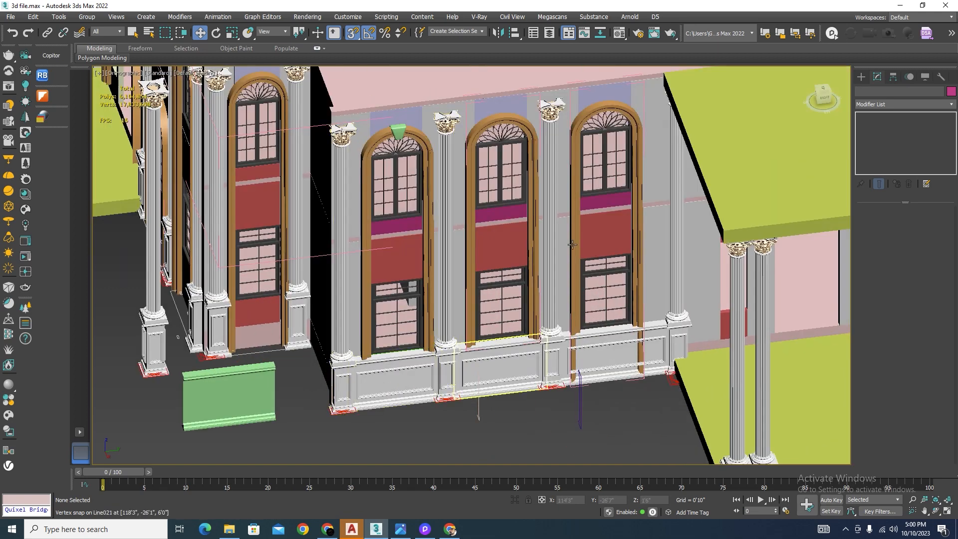
scroll(394, 114, "up", 2)
left_click(401, 144)
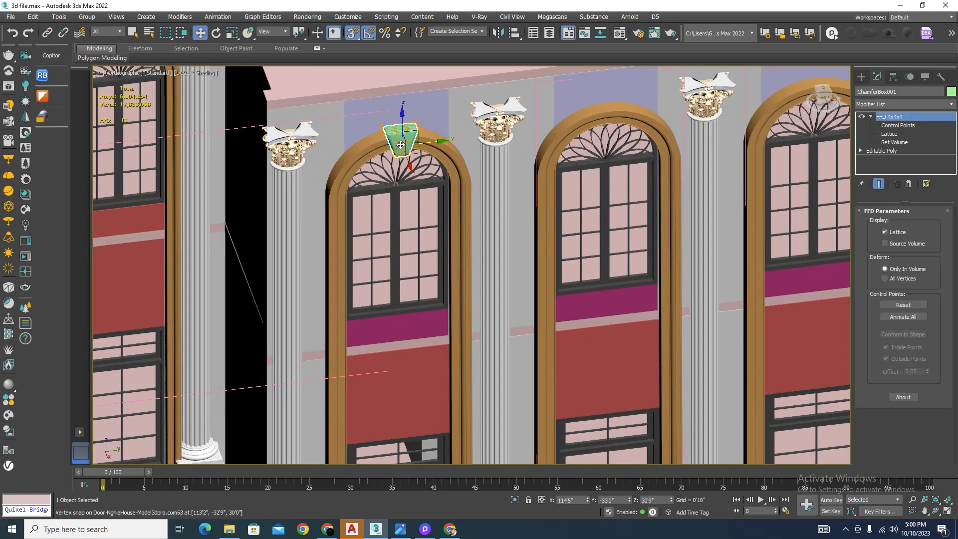
mouse_move(429, 142)
left_mouse_down("shift")
mouse_move(645, 122)
mouse_move(636, 121)
left_mouse_up("shift")
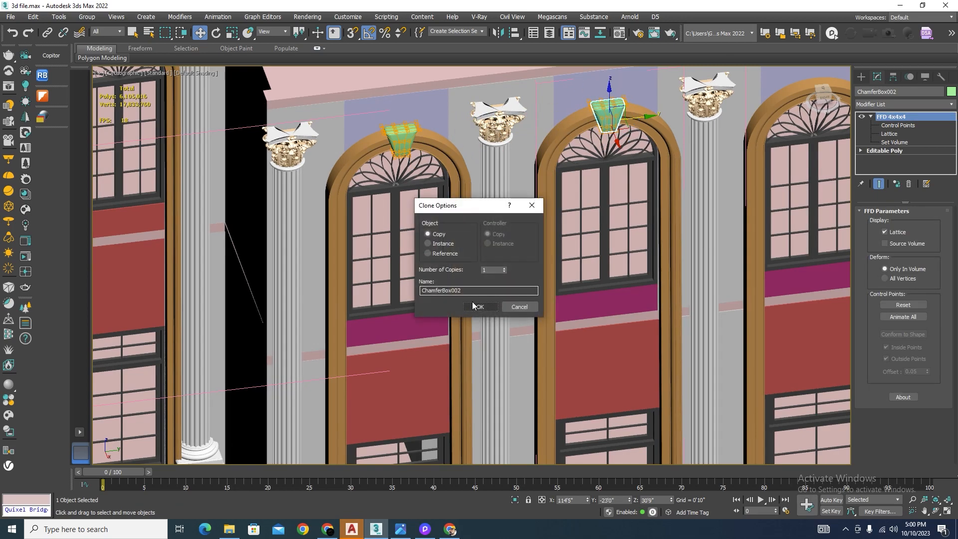
left_click(473, 306)
Step: Copy the second arch's keystone to the third arch and centre it over the window at Y -13'0"
scroll(598, 208, "down", 5)
scroll(598, 209, "up", 3)
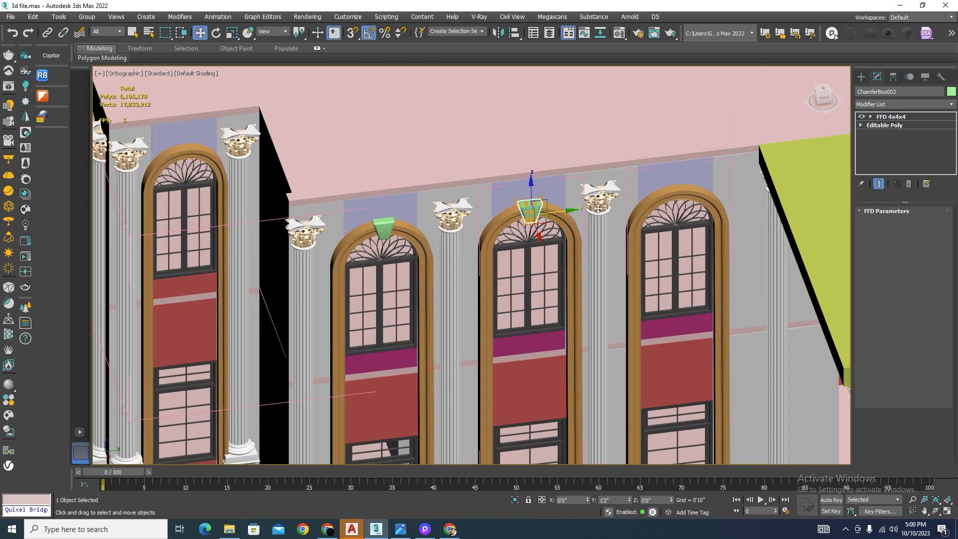
left_click_drag(572, 210, 707, 204, "shift")
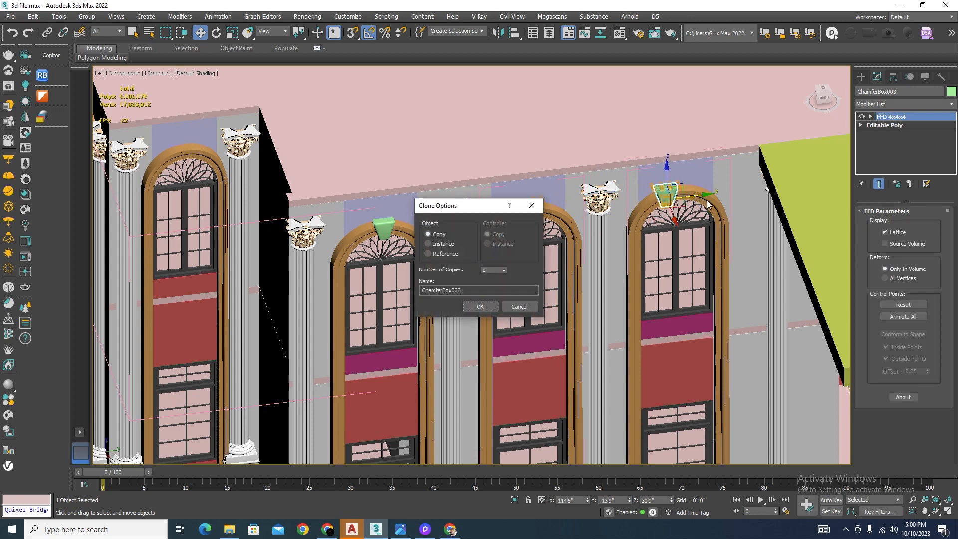
left_click(481, 309)
scroll(759, 189, "up", 4)
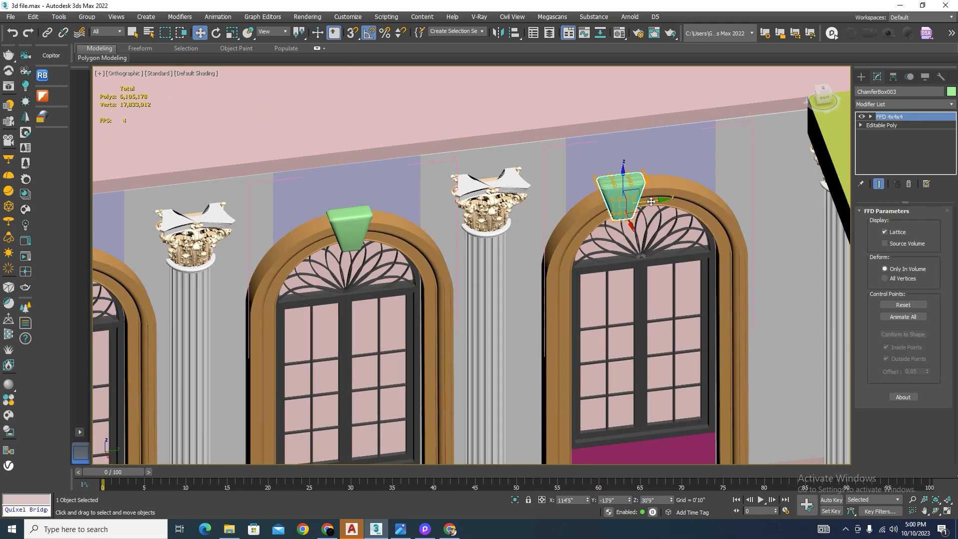
left_click_drag(651, 202, 675, 203)
scroll(435, 178, "down", 4)
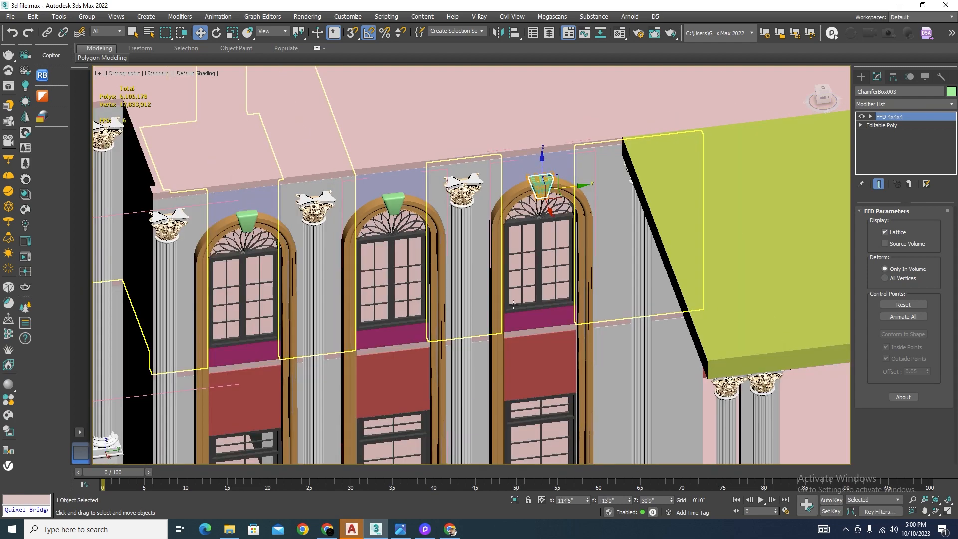
middle_click_drag(459, 245, 525, 305, "alt")
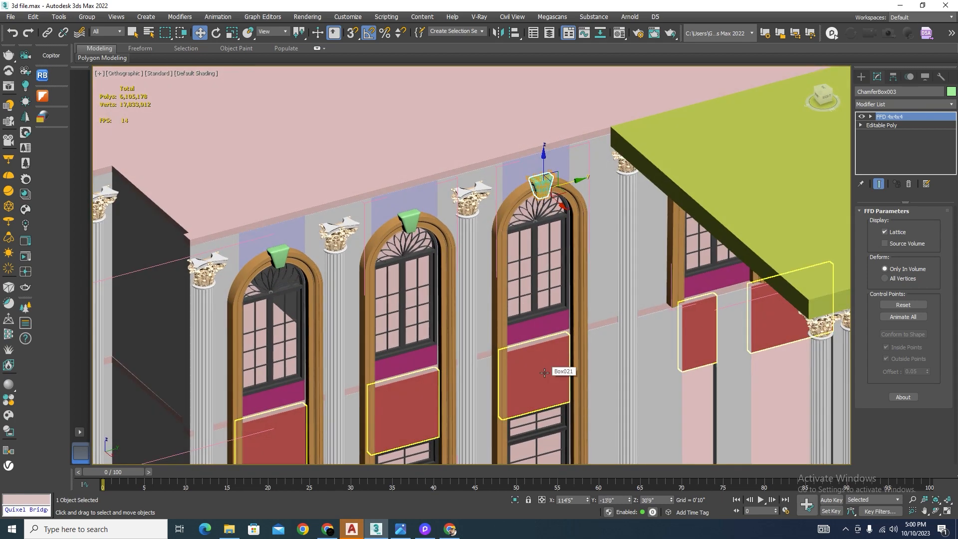
scroll(392, 250, "down", 5)
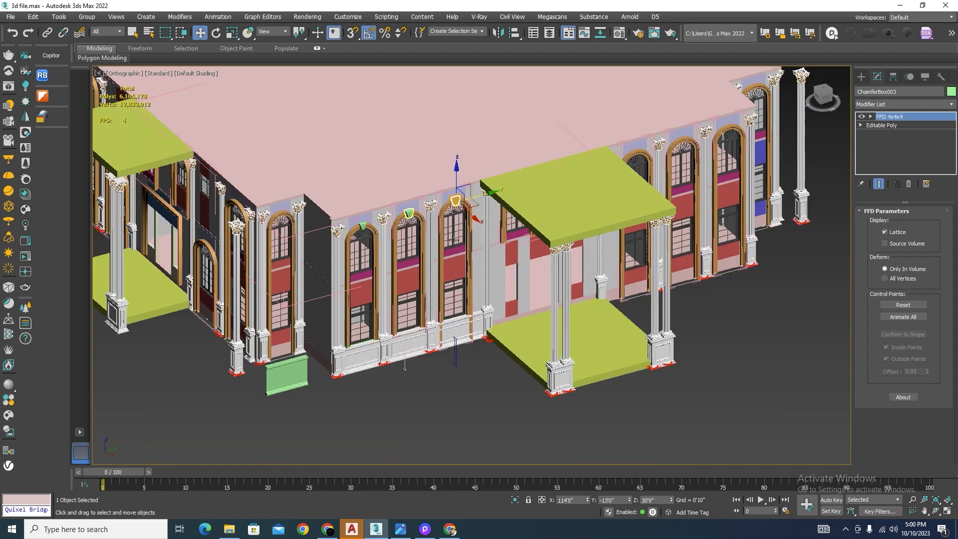
left_click(487, 391)
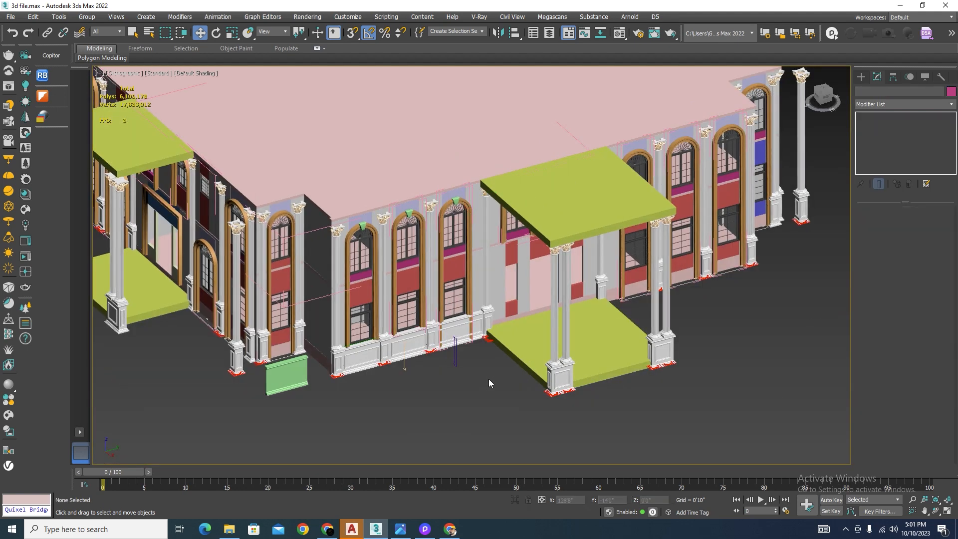